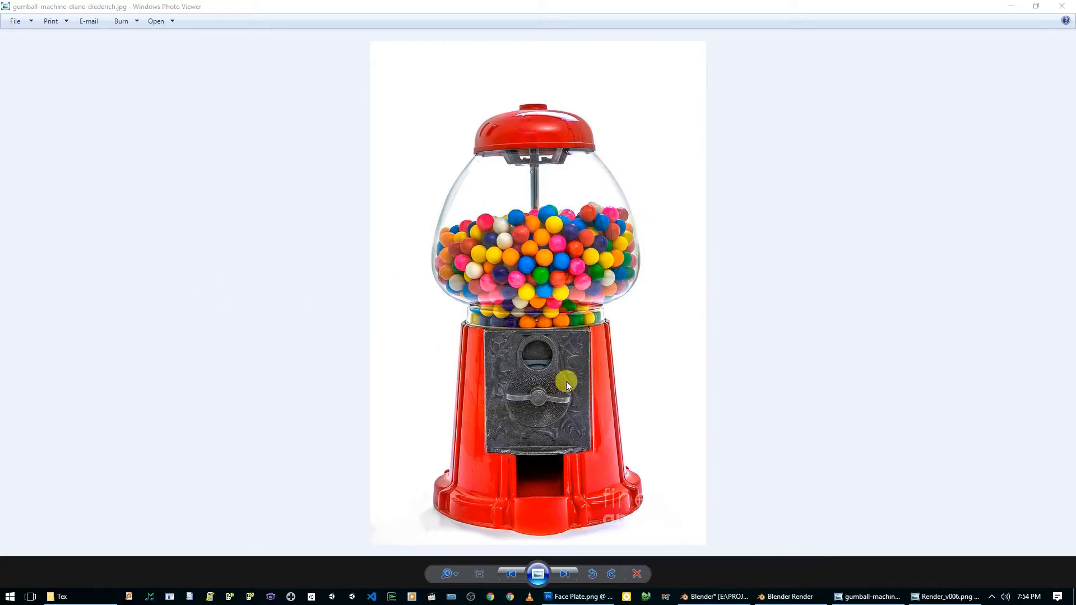
- Compare the gumball machine reference photos, studying the body, face plate and dispensing chute, and bring up the render Render_v006.png
key(Right)
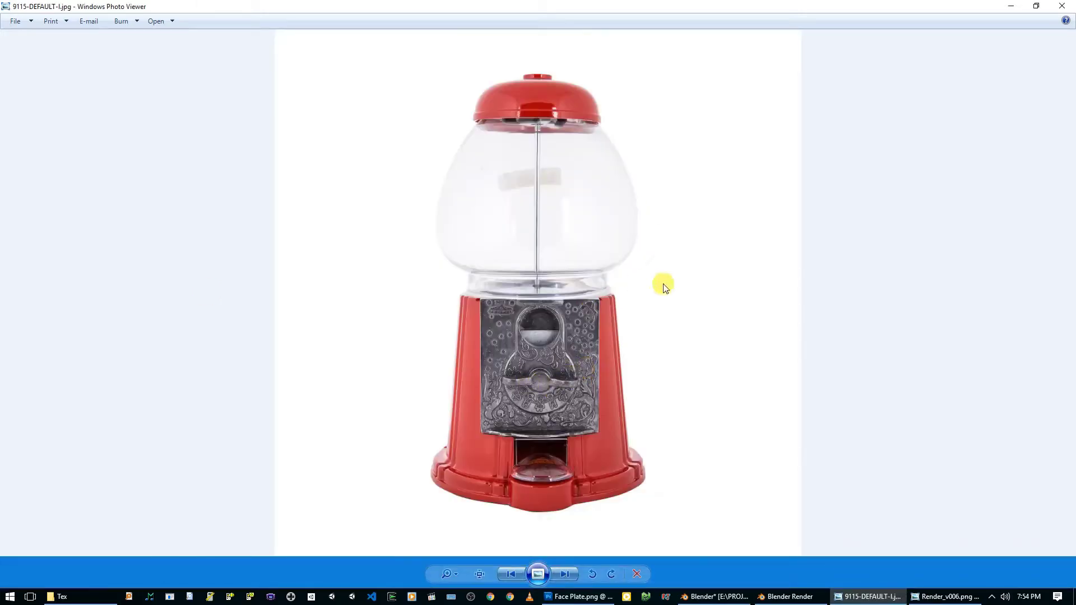
key(Right)
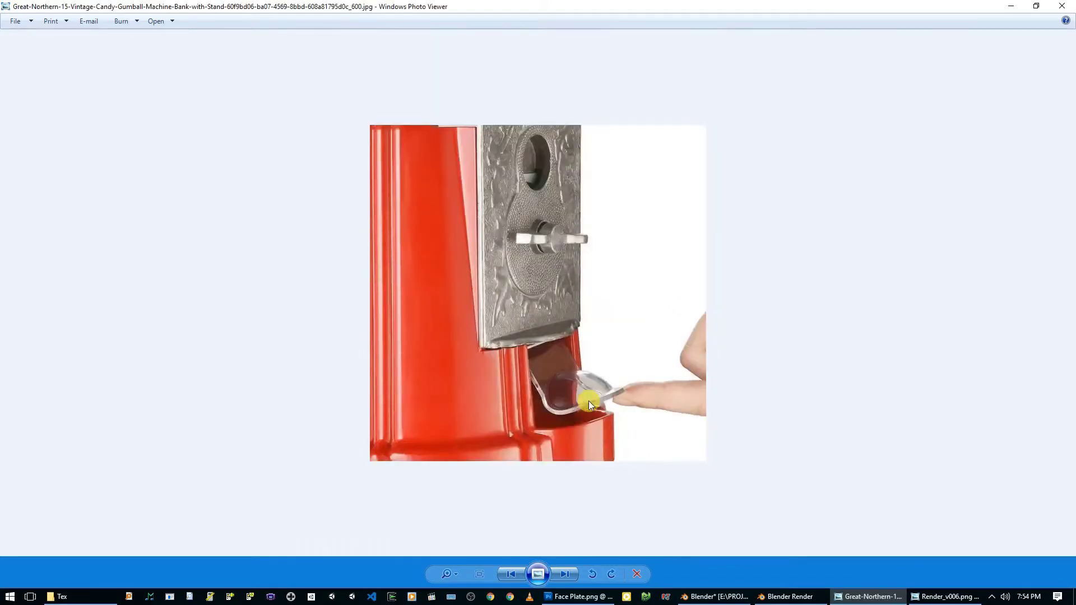
key(Right)
key(Left)
key(Right)
key(Right)
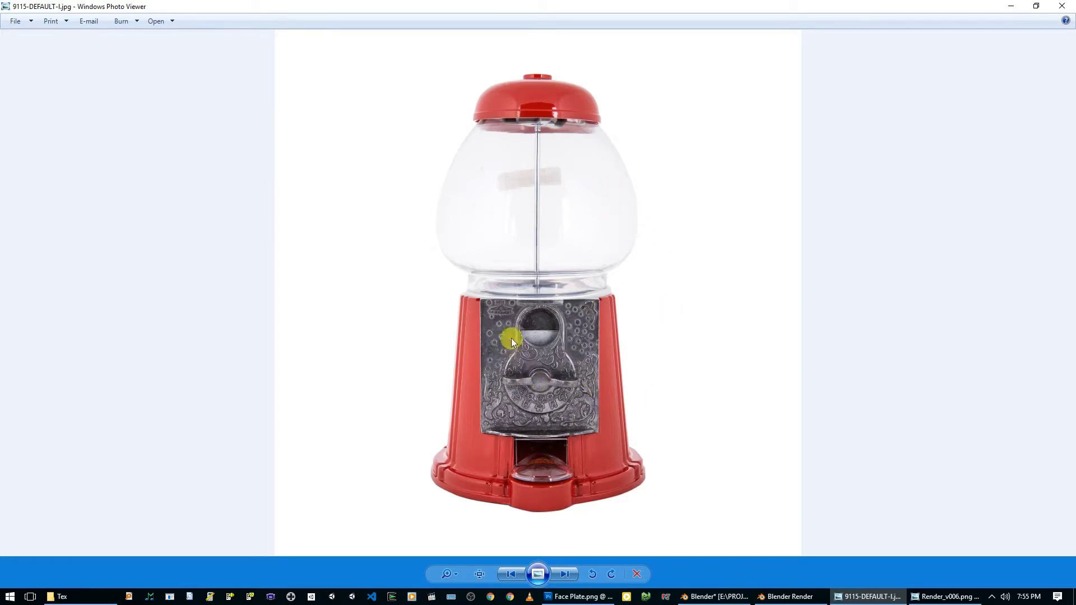
key(Right)
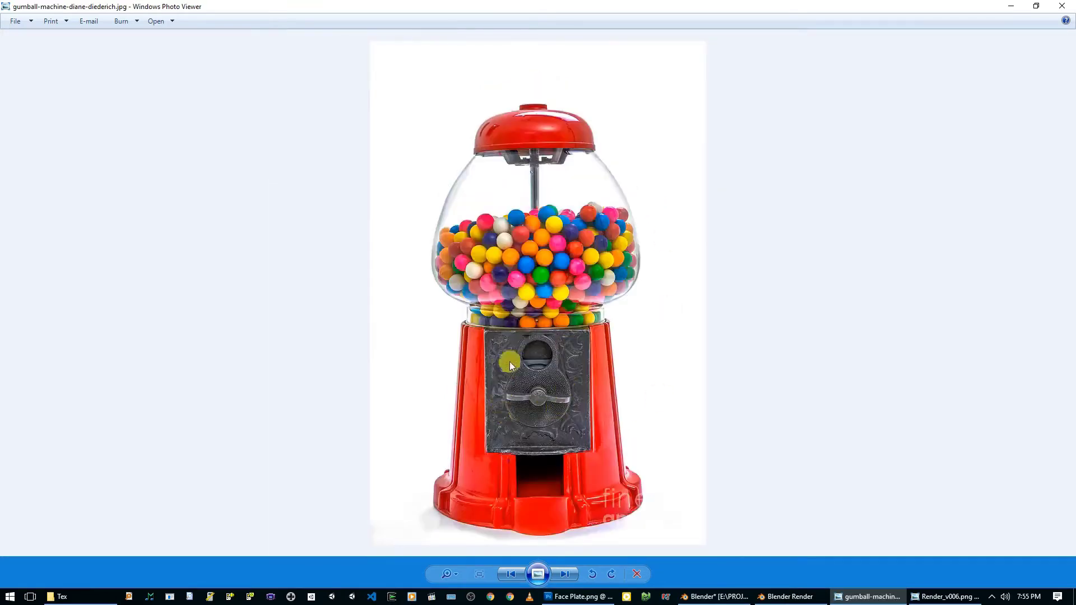
key(Left)
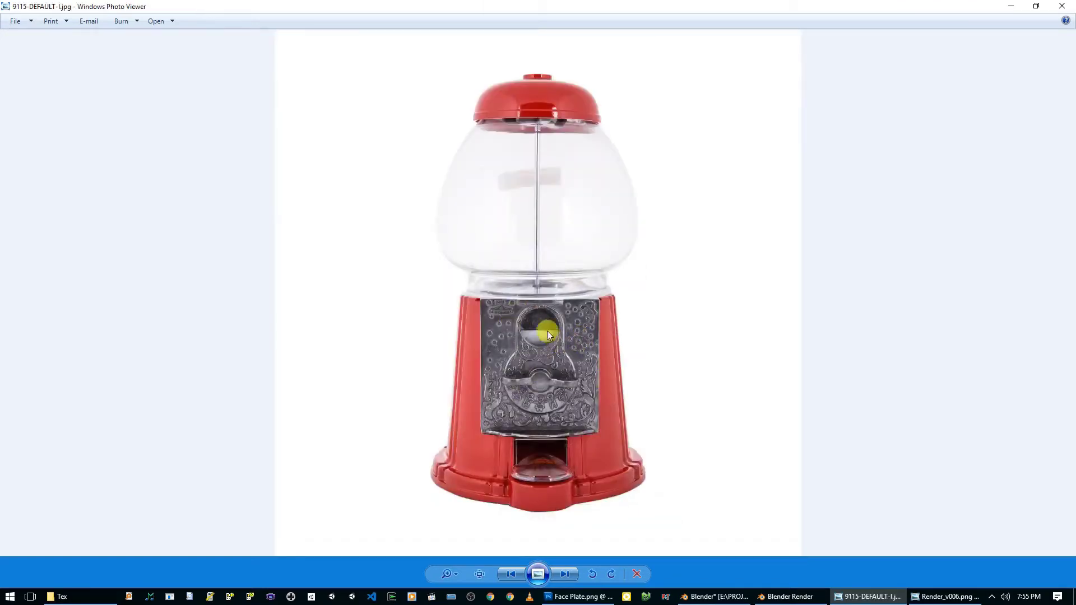
key(Right)
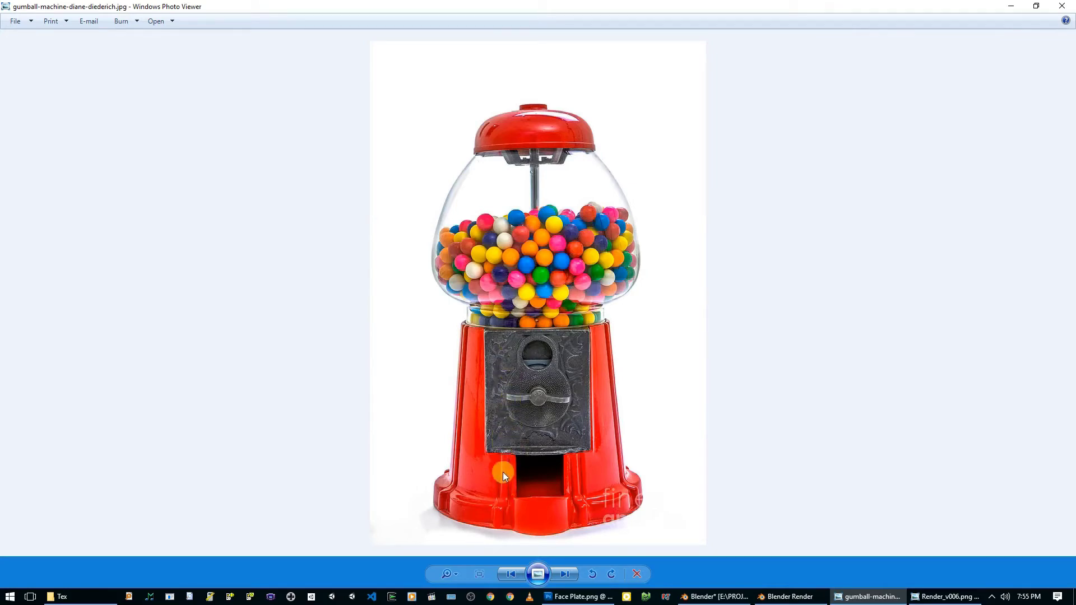
key(Left)
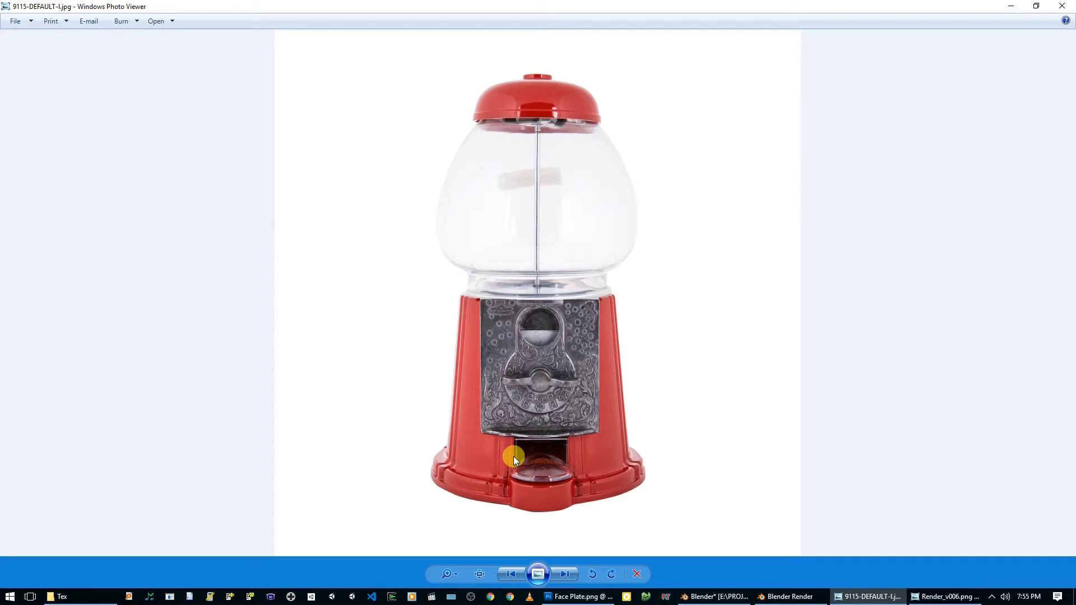
click(946, 596)
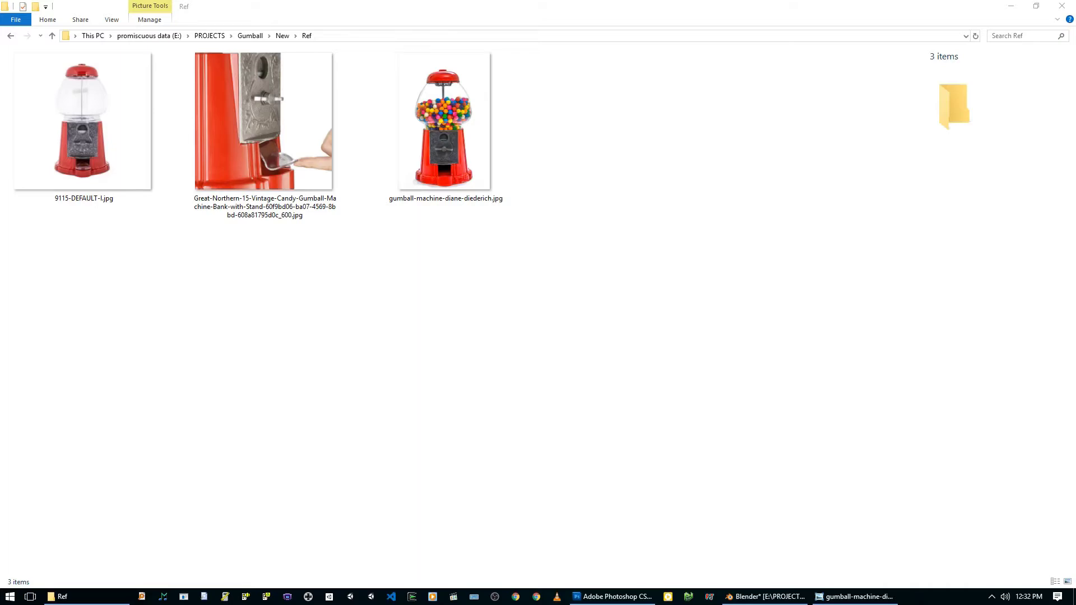
- Reopen the gumball machine reference photos and look through all three, returning to the filled red machine
click(854, 596)
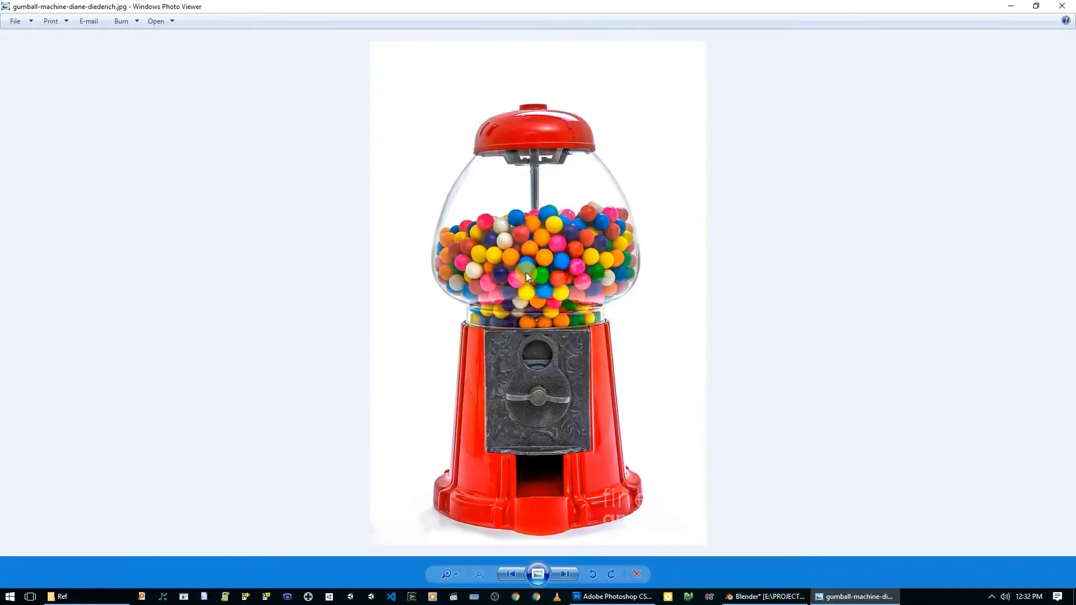
key(Right)
key(Right)
key(Right)
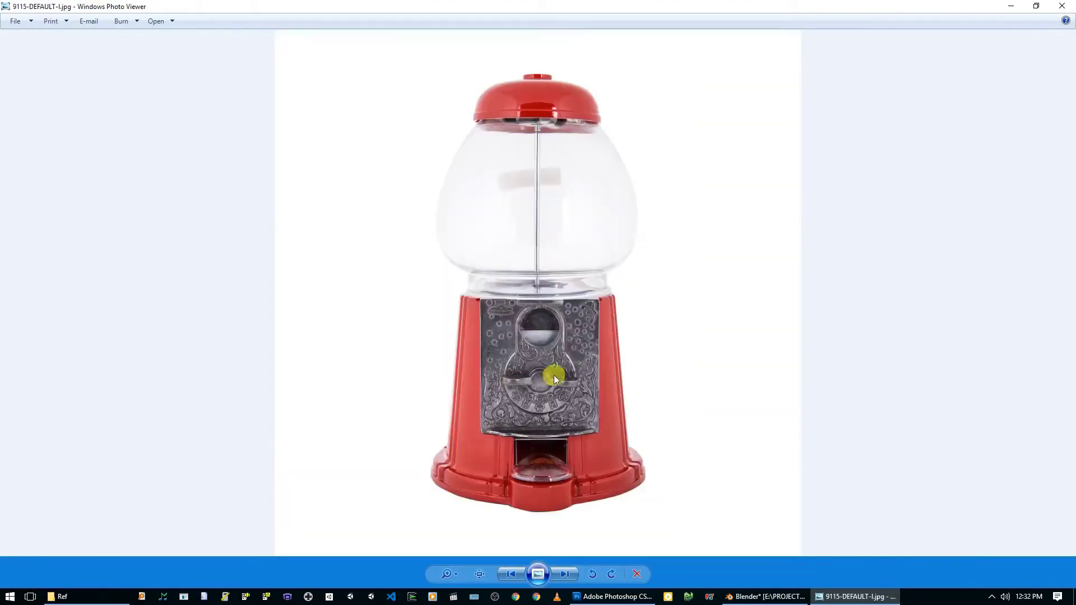
key(Left)
key(Left)
key(Left)
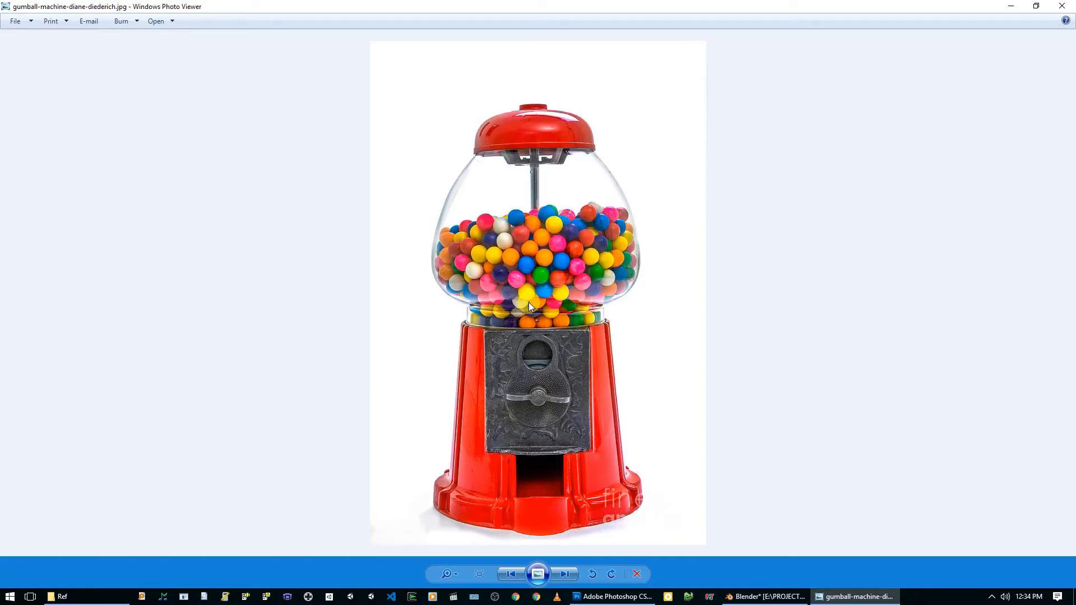
- Switch to Blender and enable the Screencast Keys display in the Layout workspace
click(739, 596)
click(596, 86)
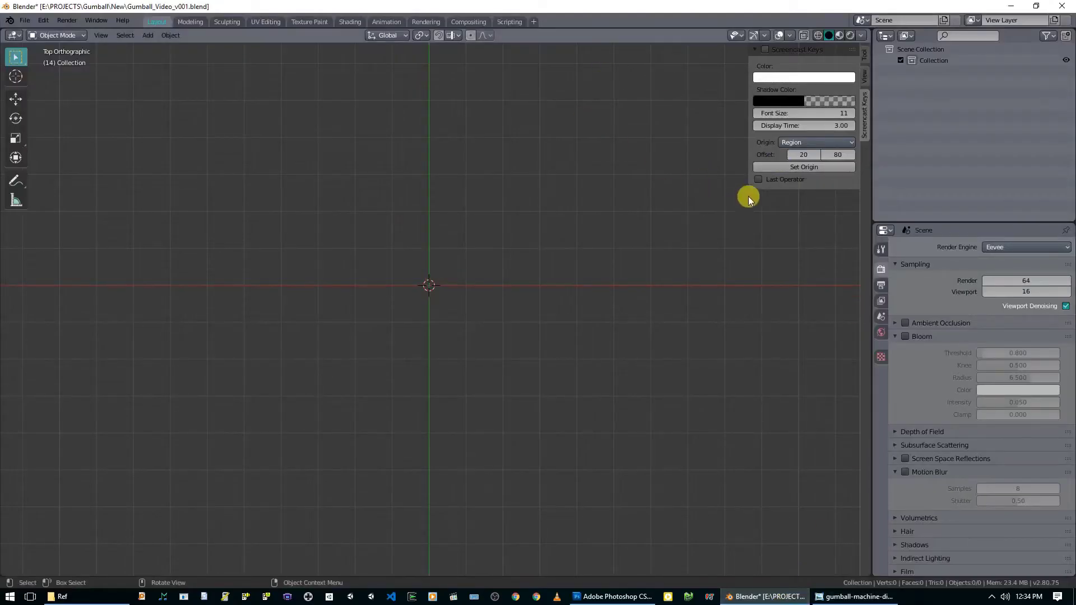
click(791, 49)
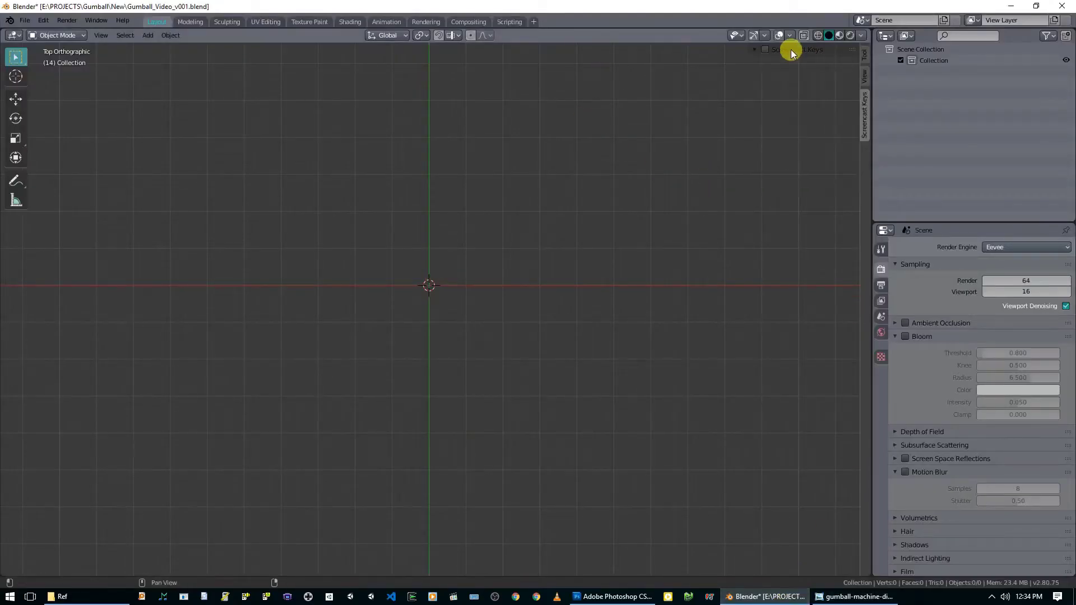
click(755, 49)
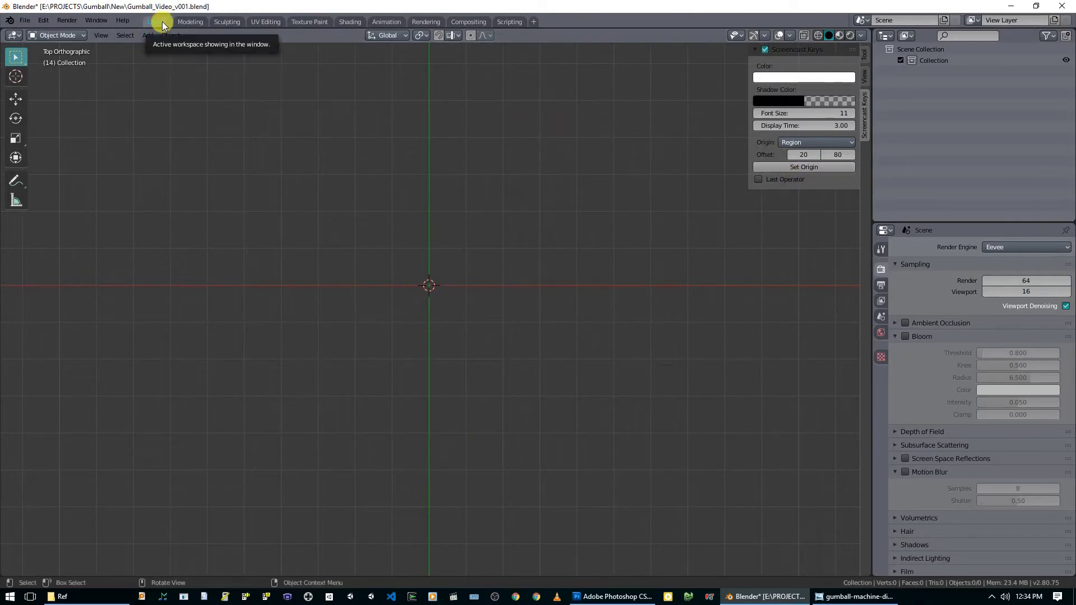
- Open the UV Editing workspace and show the Screencast Keys settings beside its 3D viewport
click(265, 23)
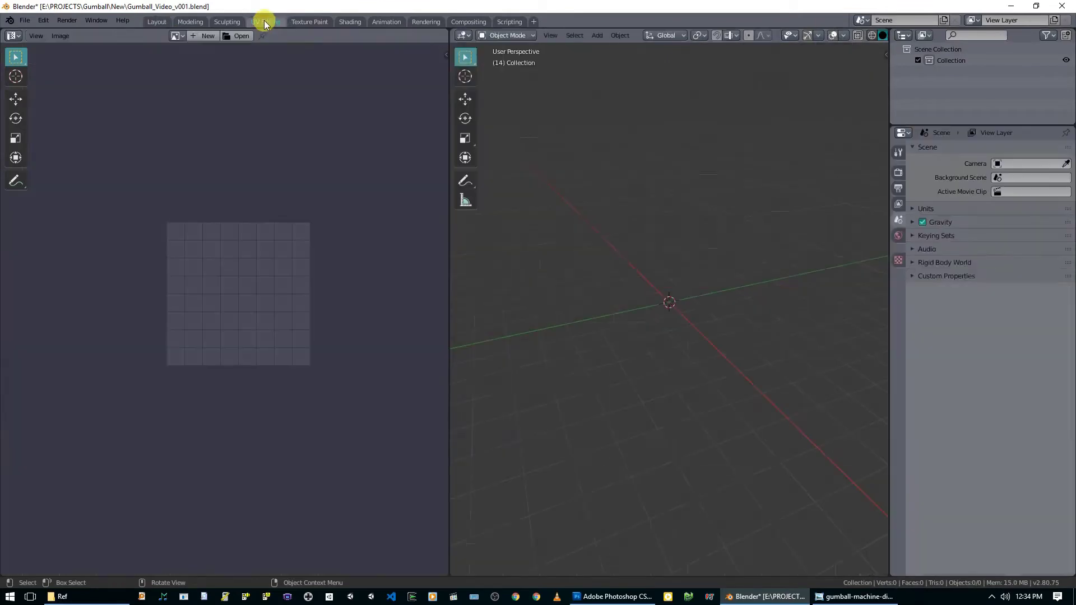
click(886, 54)
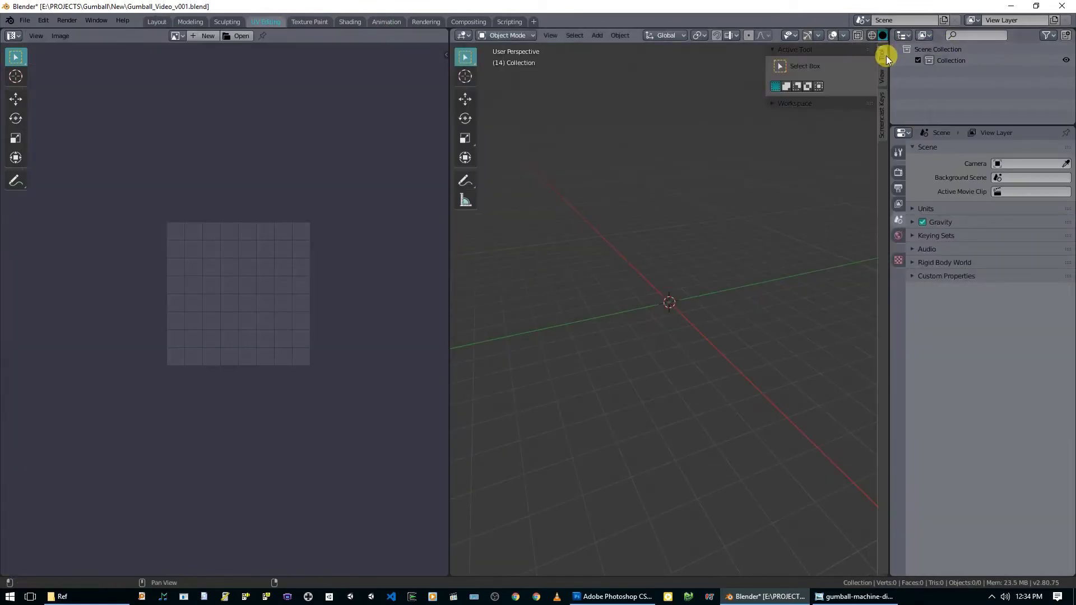
click(878, 115)
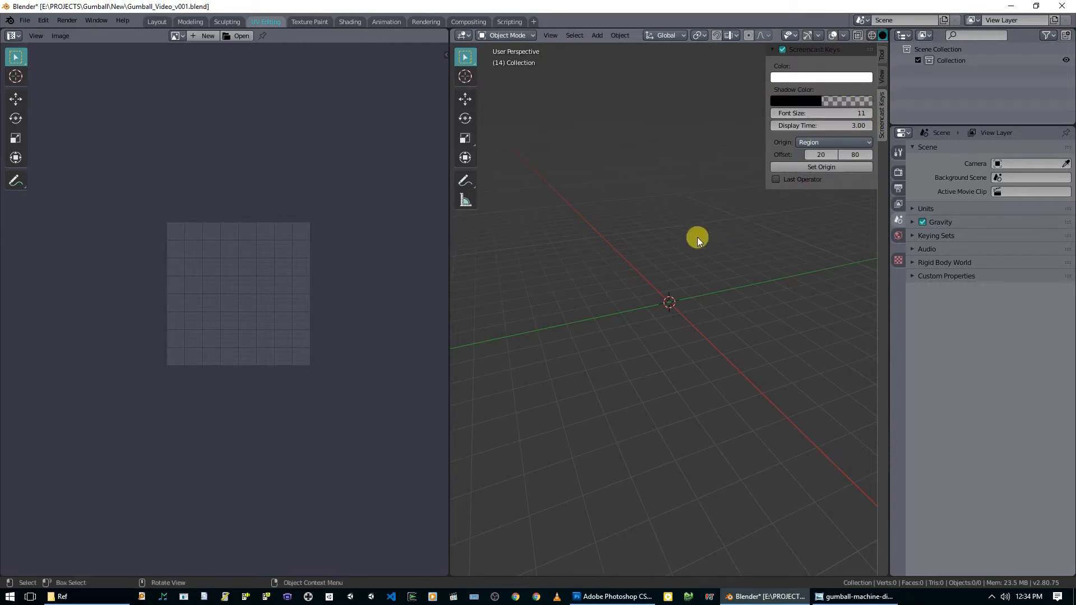
- Add a mesh cube at the world origin
key(shift+a)
mouse_move(684, 269)
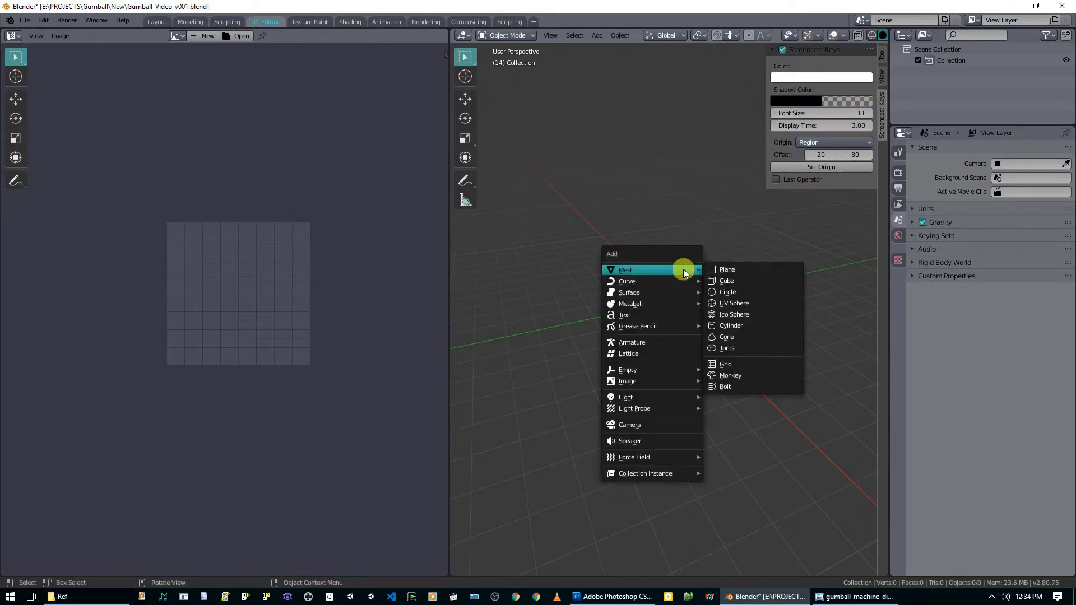
click(725, 282)
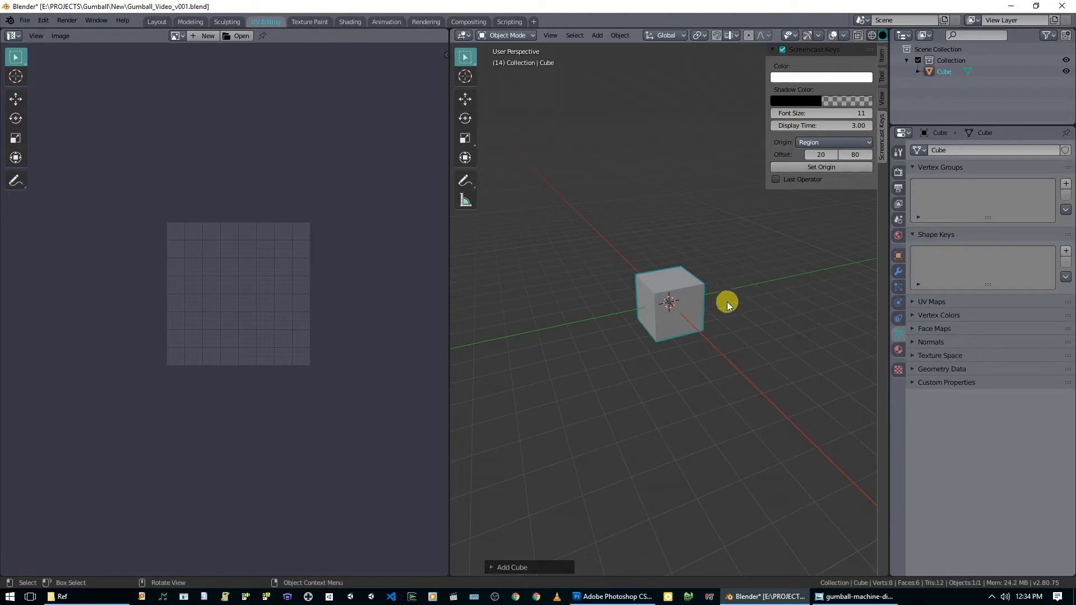
- Try moving the cube in both the UV Editing and Layout workspaces to test the on-screen key display
key(g)
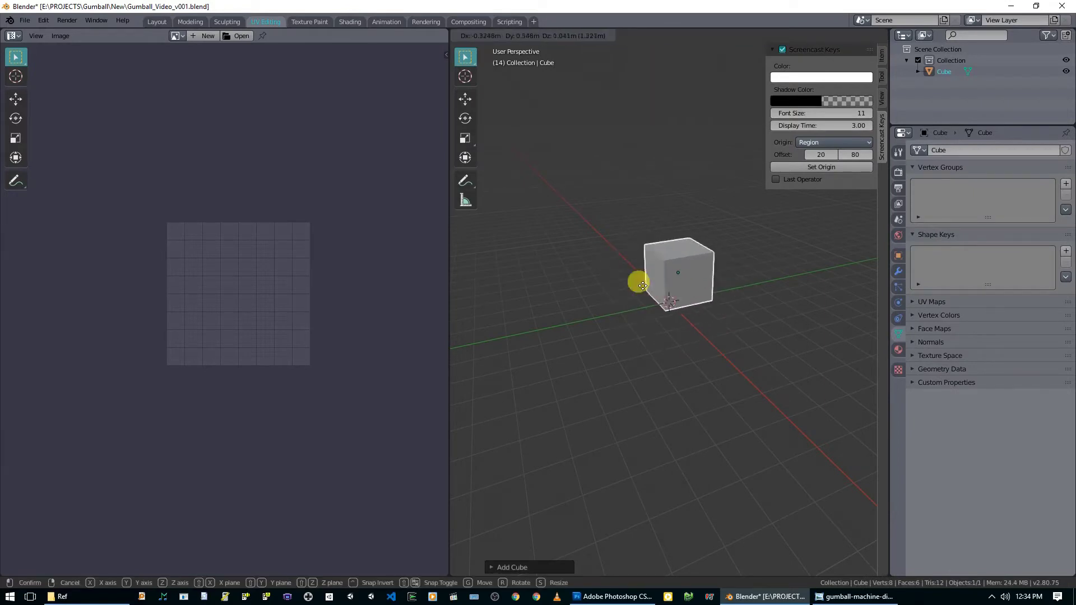
right_click(710, 290)
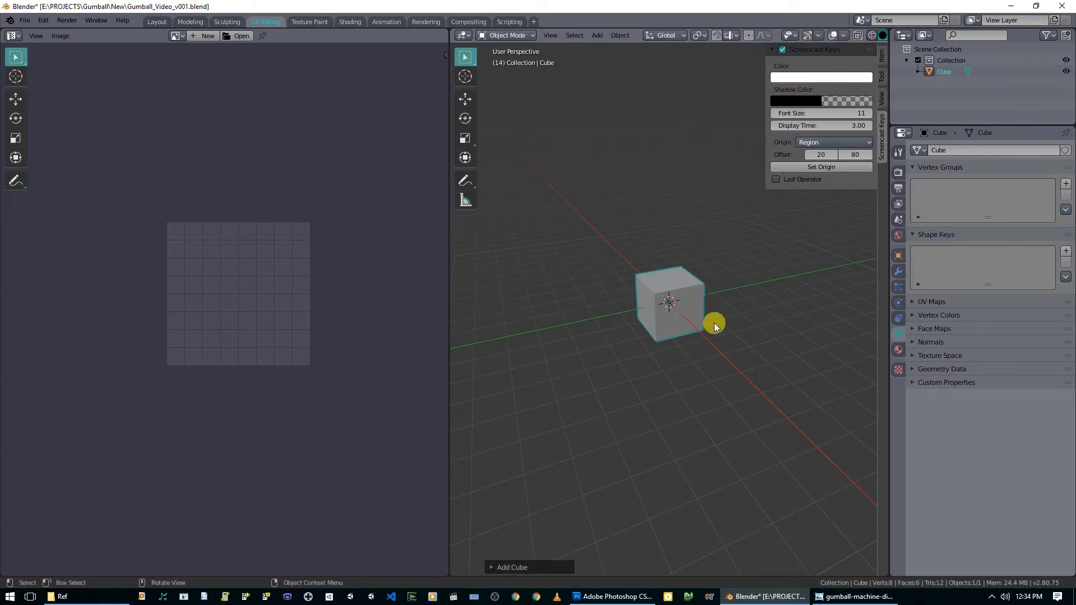
key(g)
right_click(637, 274)
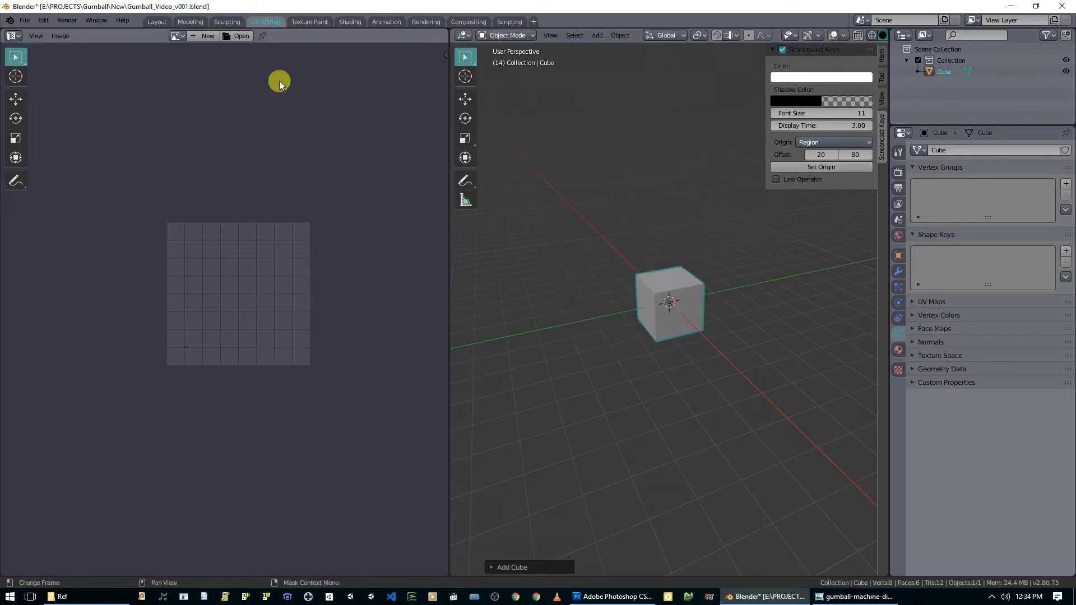
click(157, 22)
key(g)
right_click(423, 221)
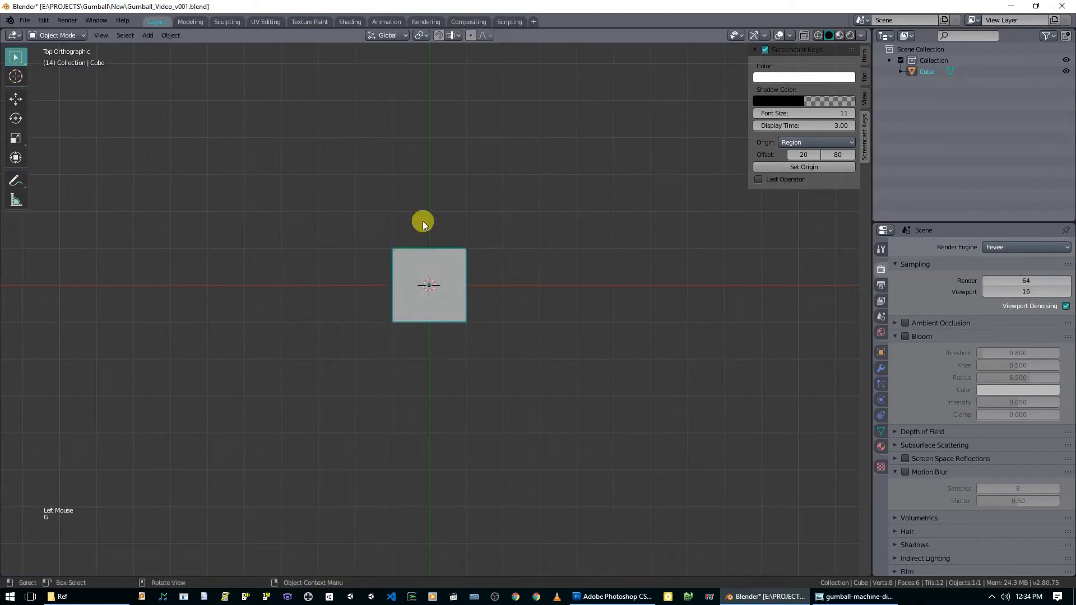
click(266, 22)
key(g)
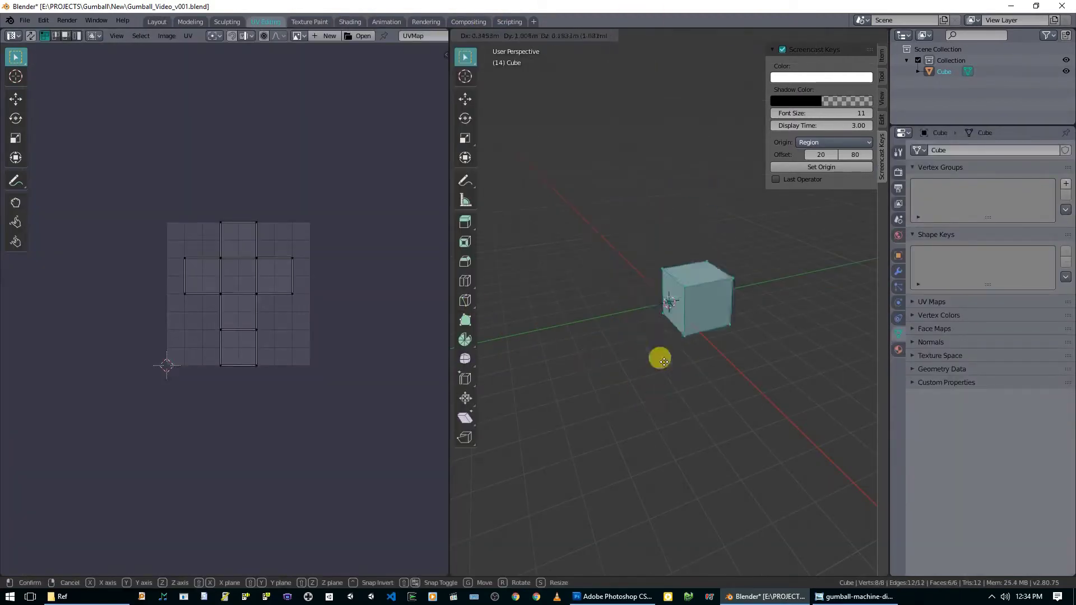
right_click(649, 360)
- Expand the 3D viewport over the UV editor until it fills the main area, and retest moving the cube
drag(447, 336, 122, 333)
key(g)
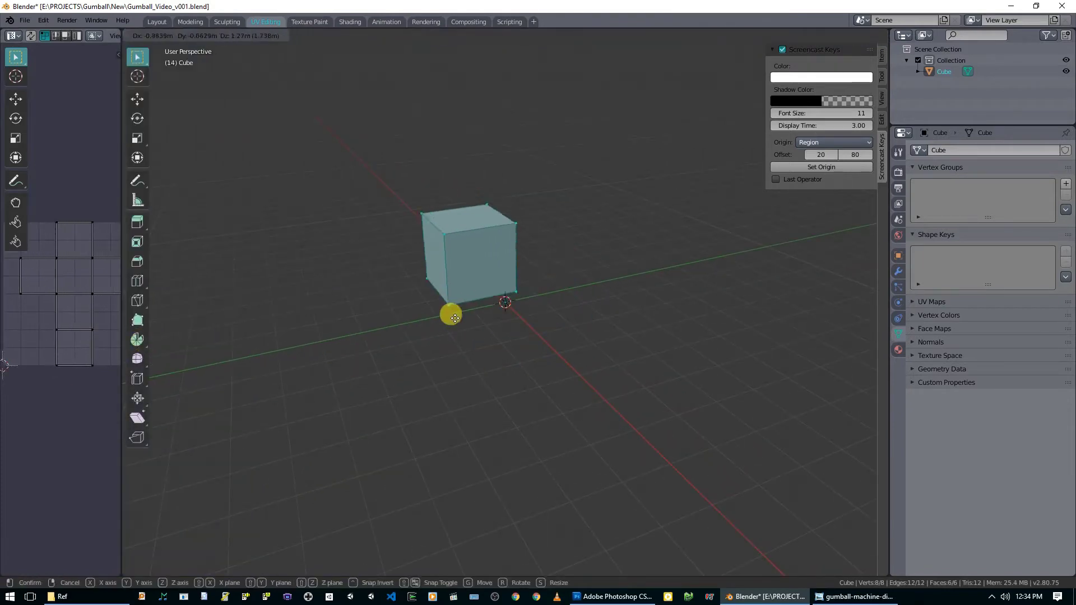
right_click(496, 337)
drag(122, 30, 55, 31)
key(g)
right_click(488, 248)
right_click(488, 248)
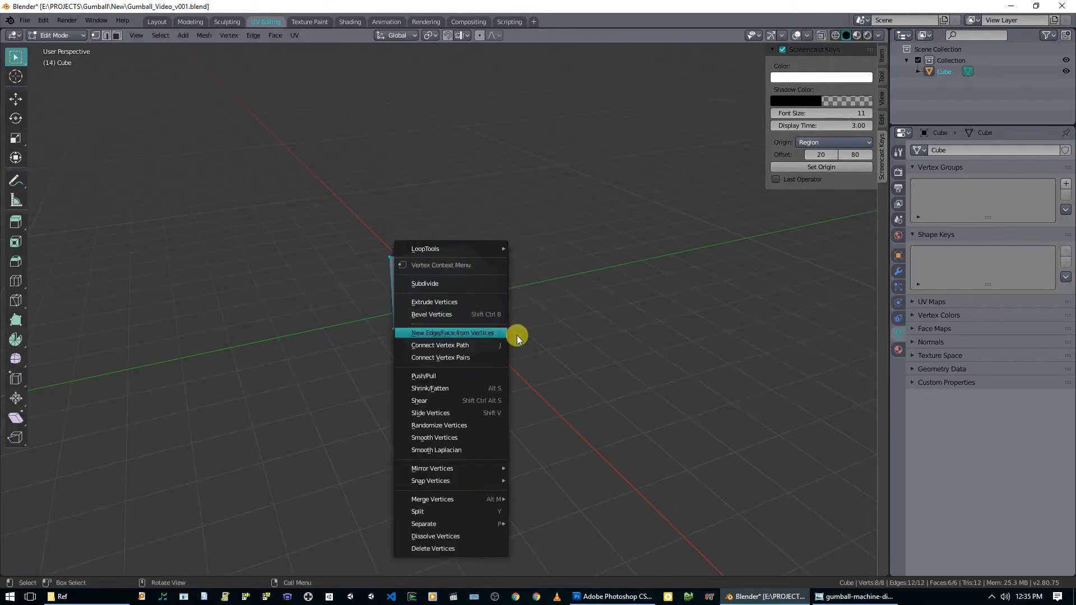
- Return the cube to Object Mode and try moving it in the enlarged viewport
key(Tab)
key(g)
right_click(442, 332)
right_click(442, 331)
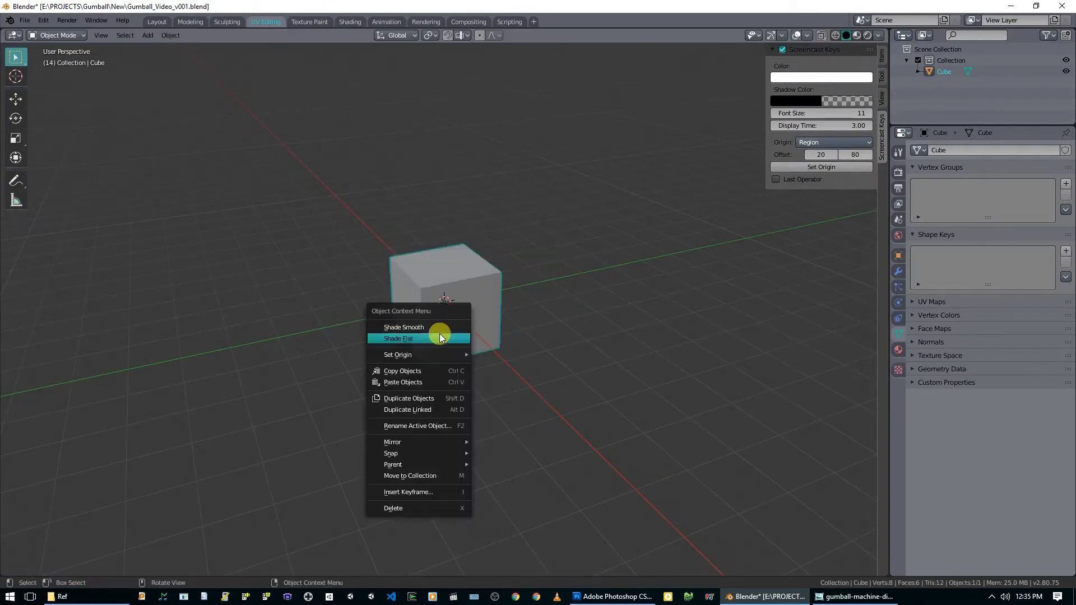
key(g)
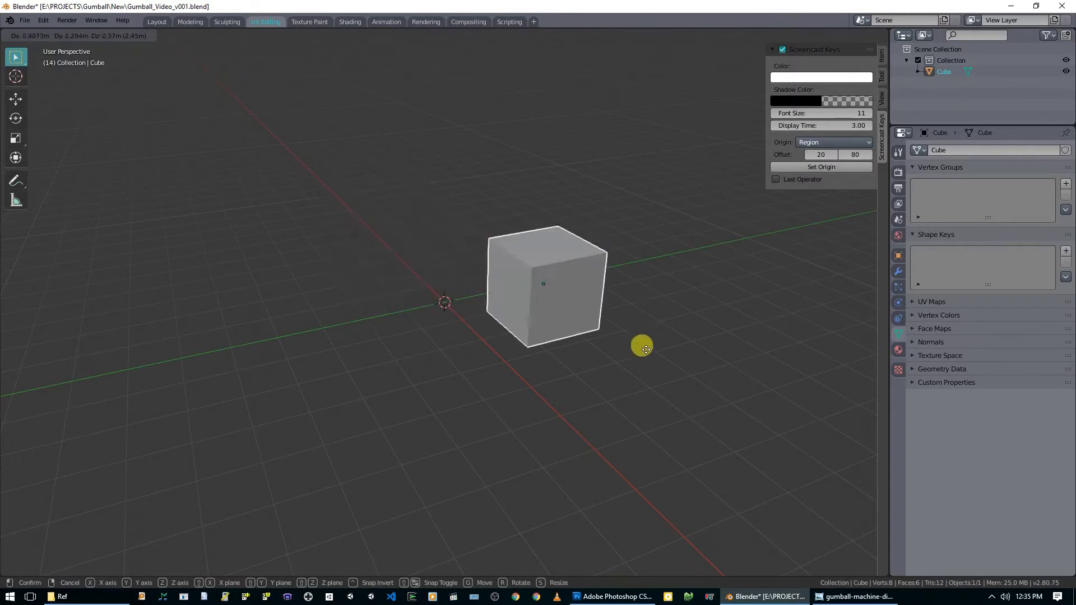
right_click(566, 328)
- Move the cube slightly along positive X and Y in the Layout workspace's top view, and hide the viewport sidebar
click(157, 21)
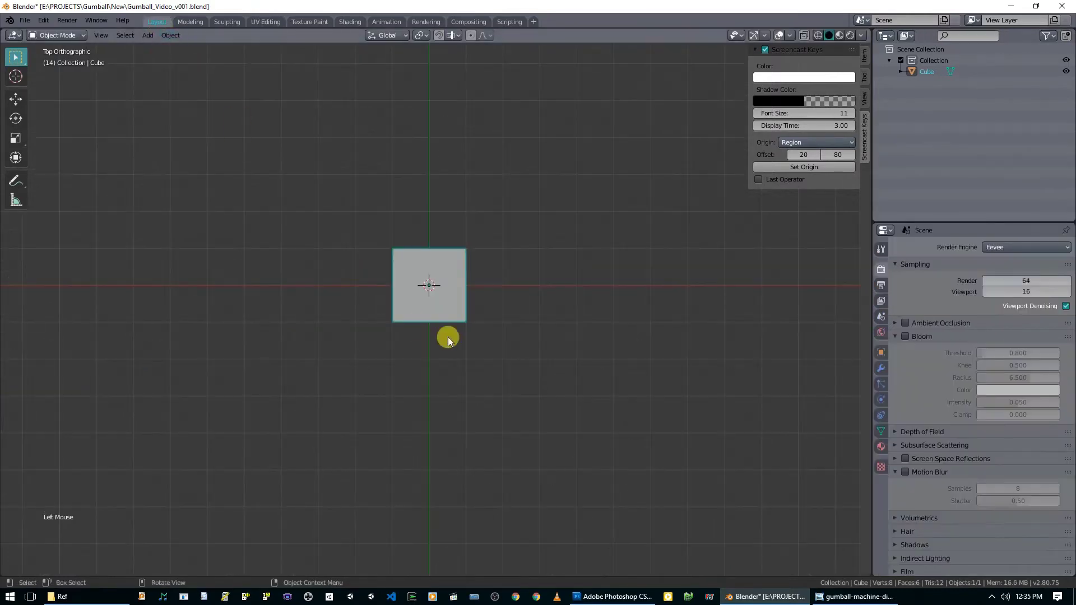
key(g)
click(492, 316)
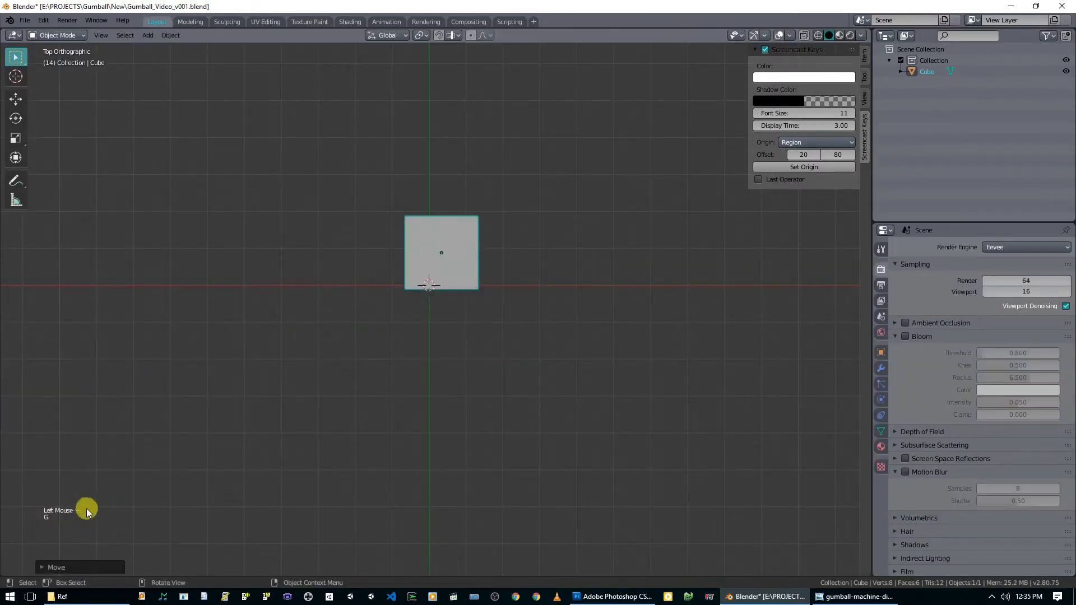
key(g)
click(414, 297)
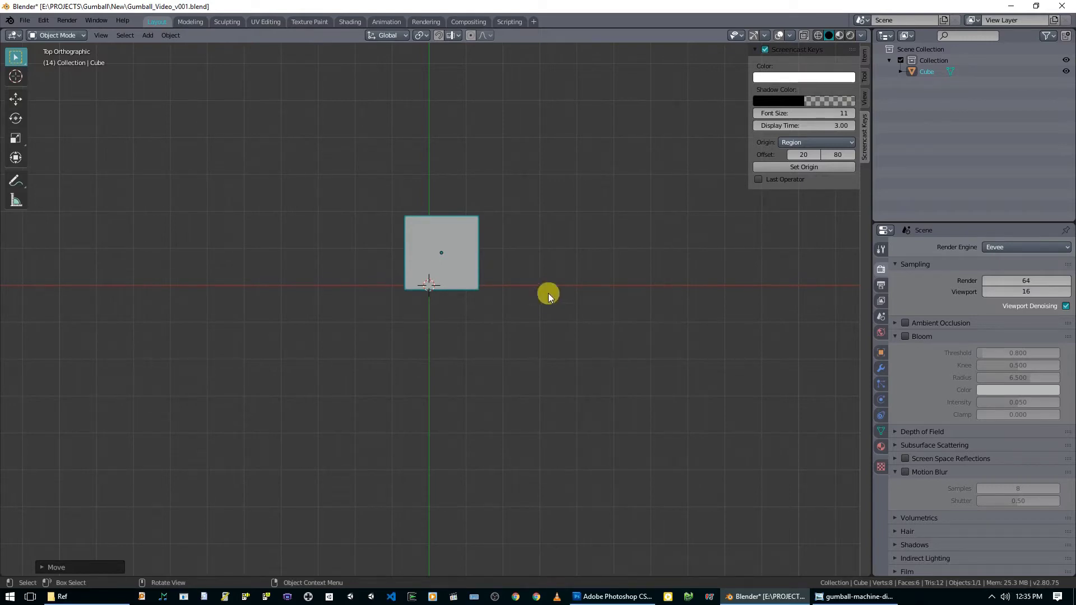
click(866, 134)
key(n)
- Compare the base and body in the two front-view gumball machine photos, and return to Blender
click(855, 596)
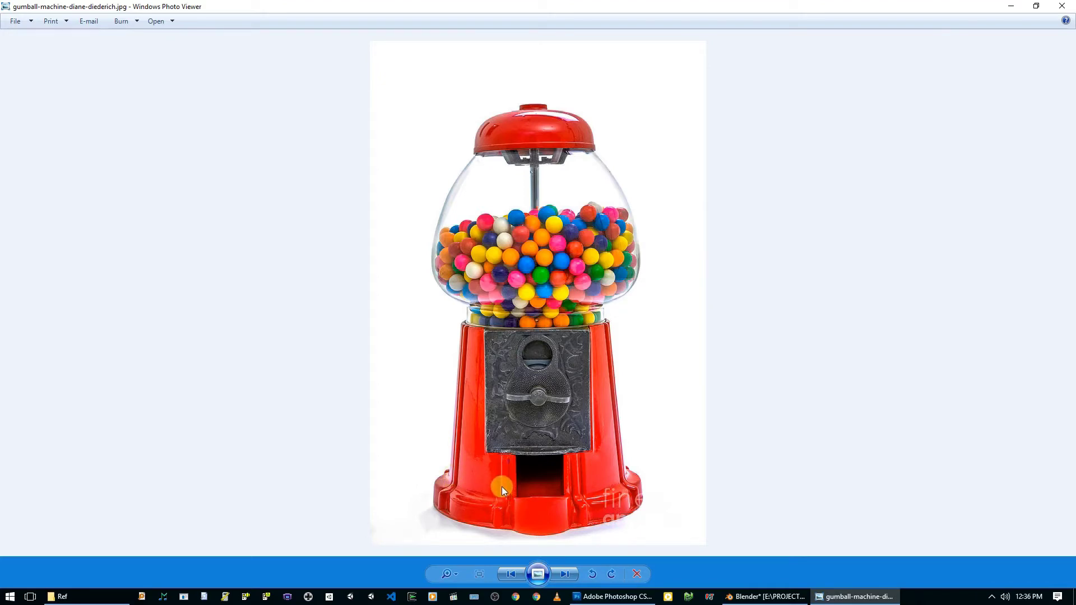
key(Left)
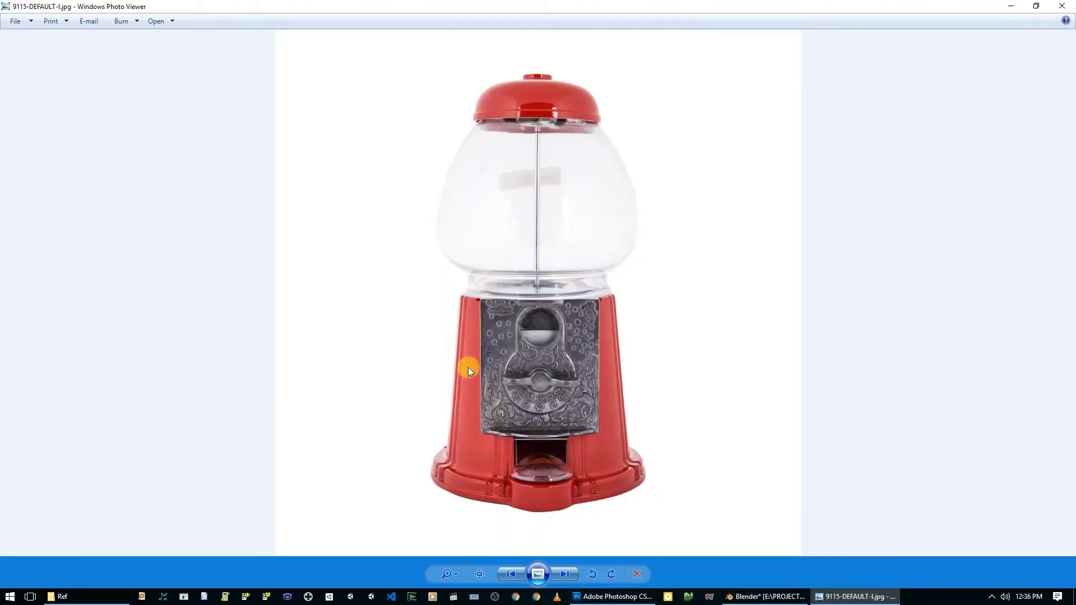
key(Right)
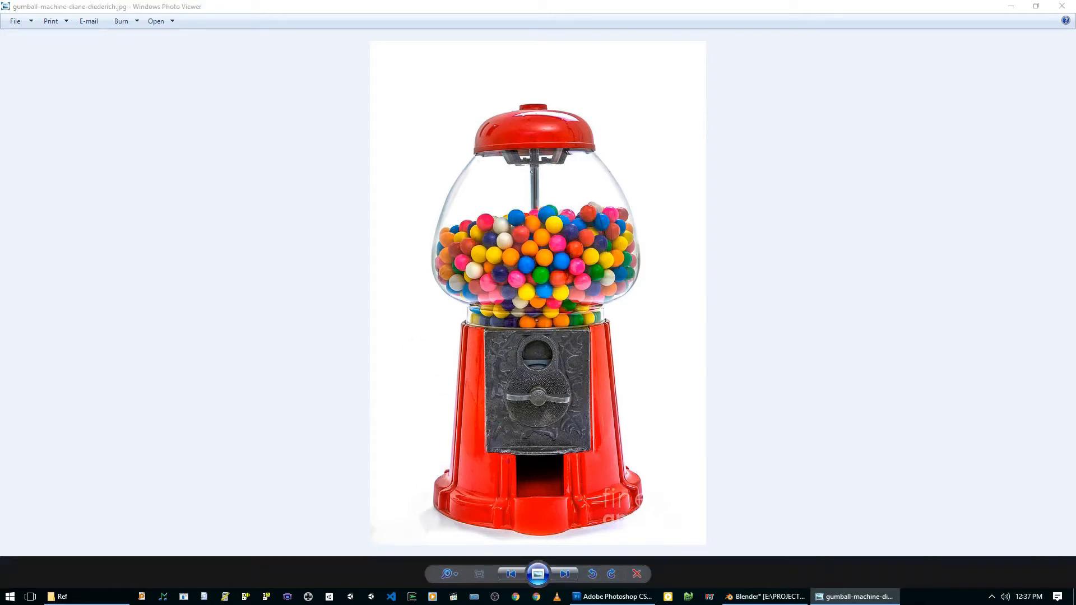
click(764, 597)
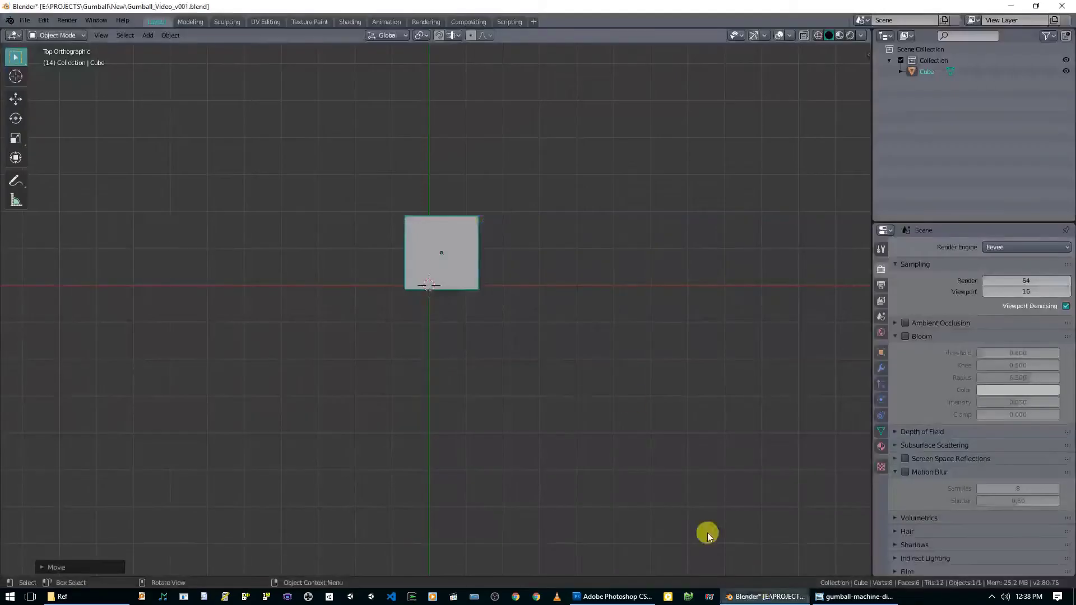
- Delete the cube and add a mesh circle at the world origin
key(x)
click(472, 261)
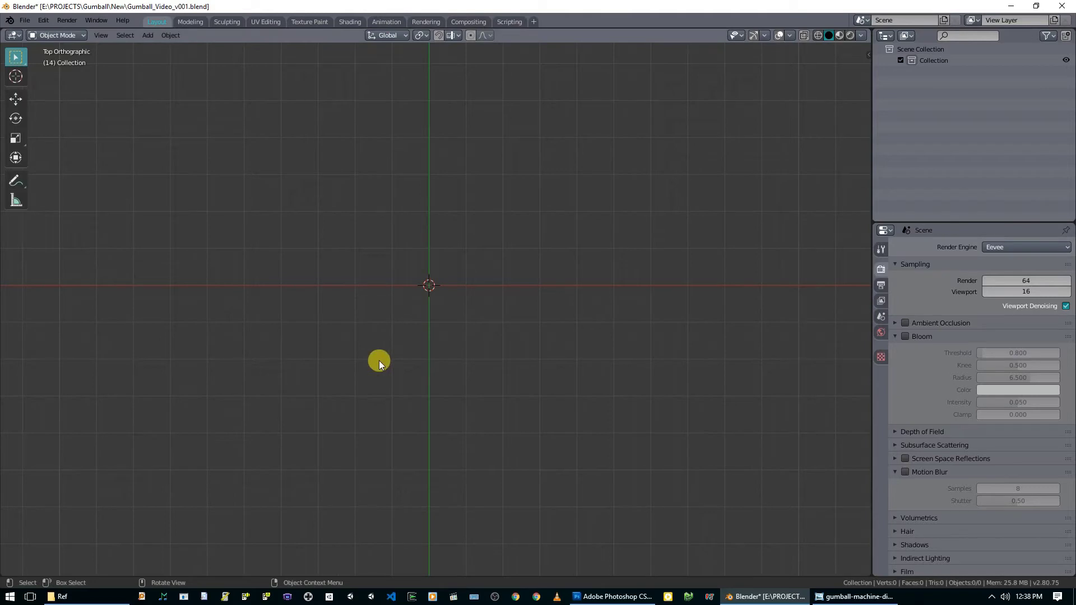
key(shift+a)
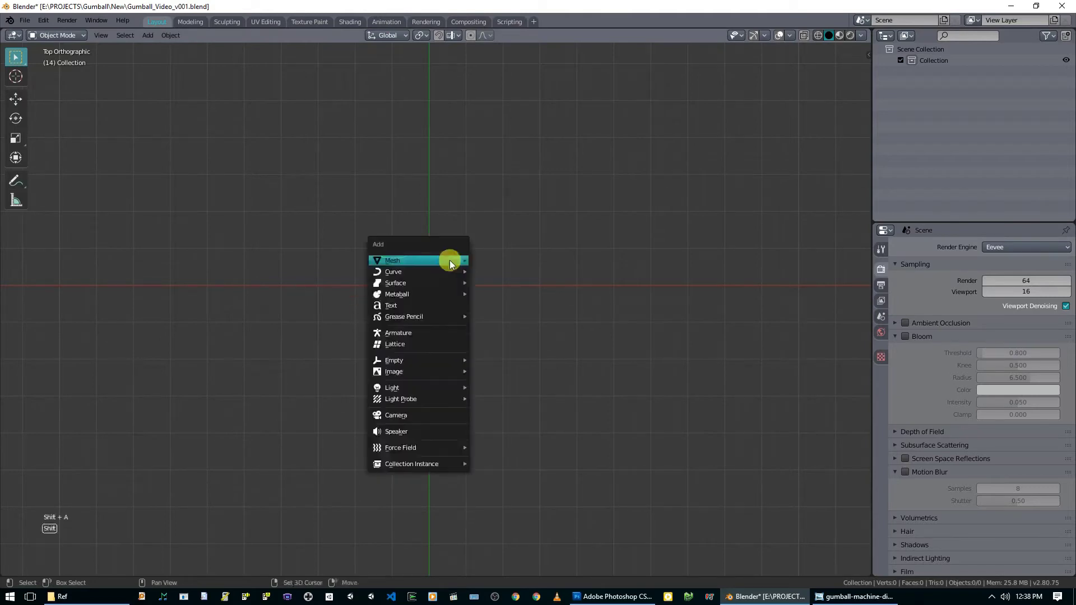
mouse_move(450, 260)
click(502, 281)
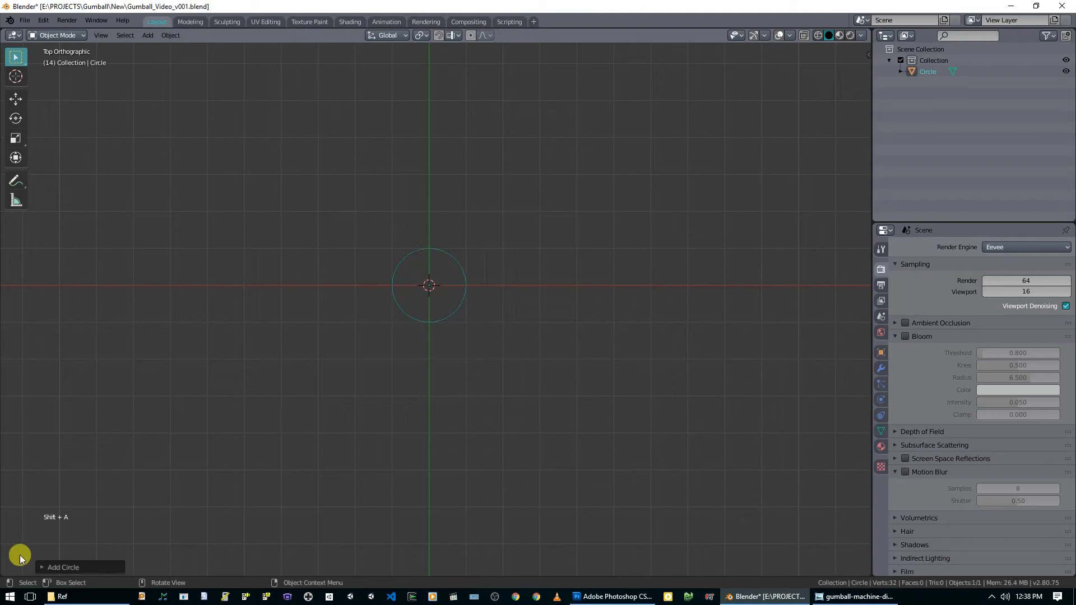
- Set the new circle's vertex count to 8
click(61, 565)
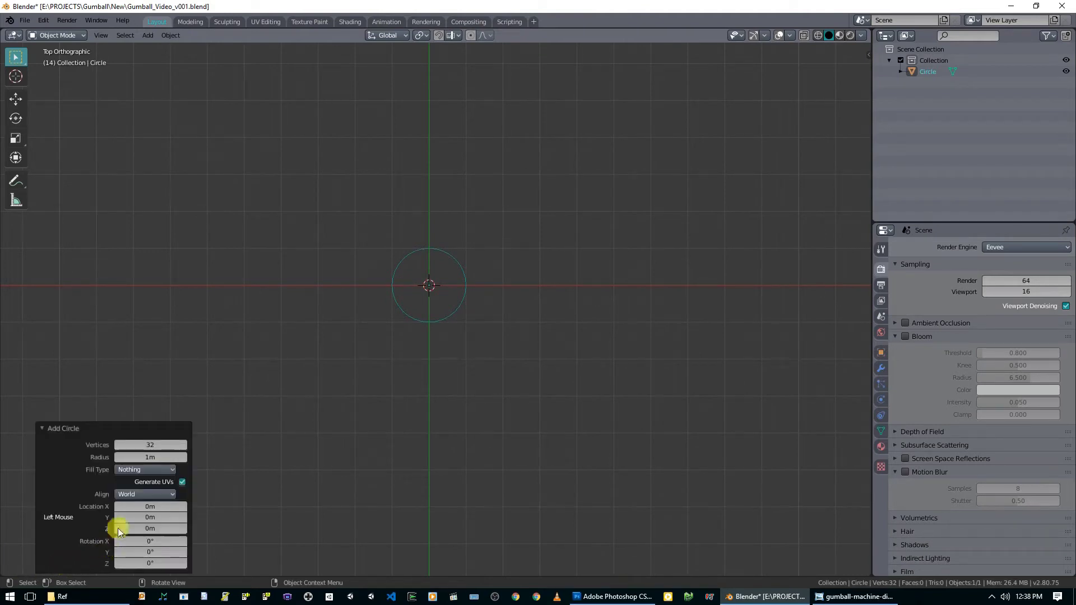
click(151, 445)
text(8)
key(Return)
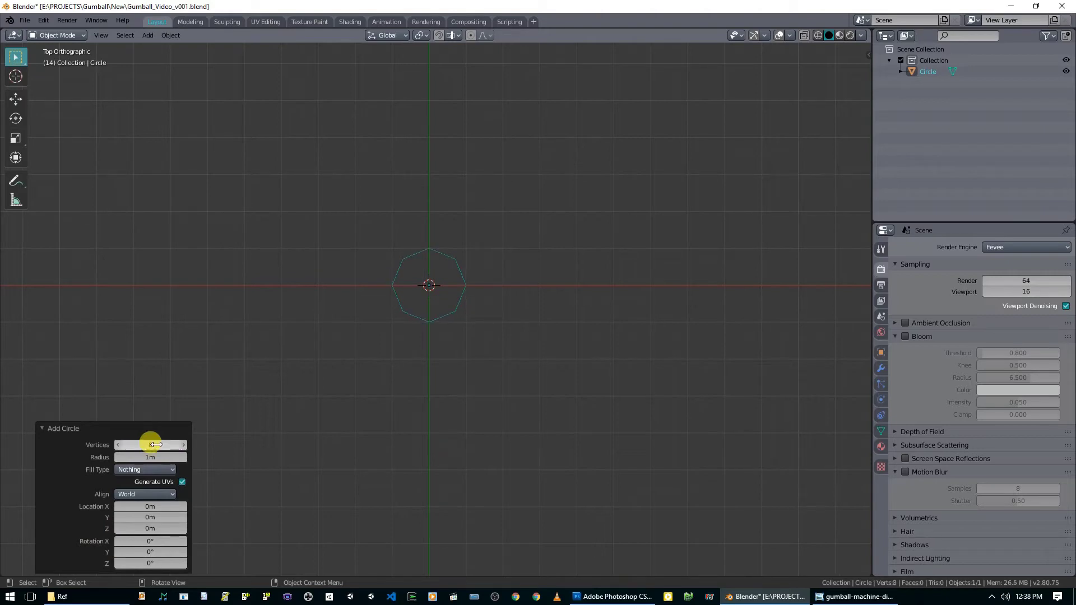
- Compare the eight-sided circle with the body and base in the gumball machine photo, and return to Blender
key(alt+Tab)
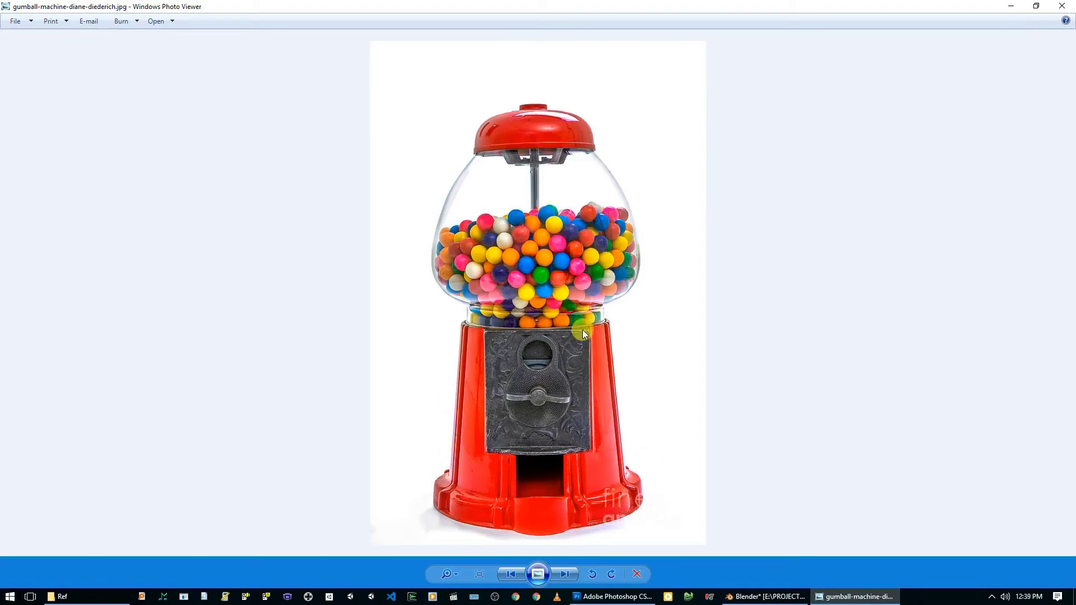
click(820, 592)
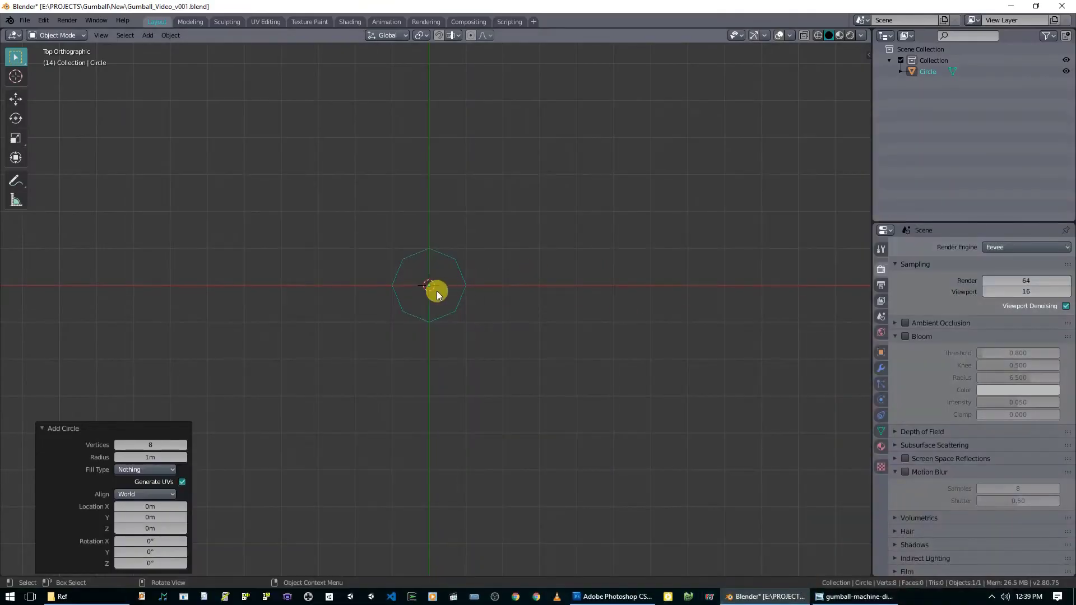
scroll(456, 317, up, 3)
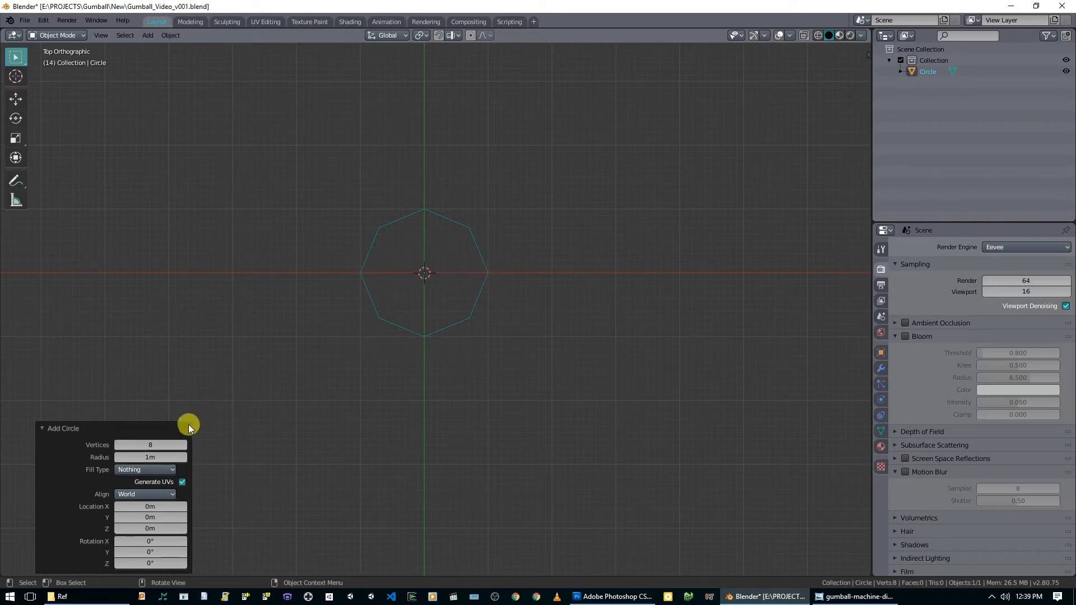
click(42, 428)
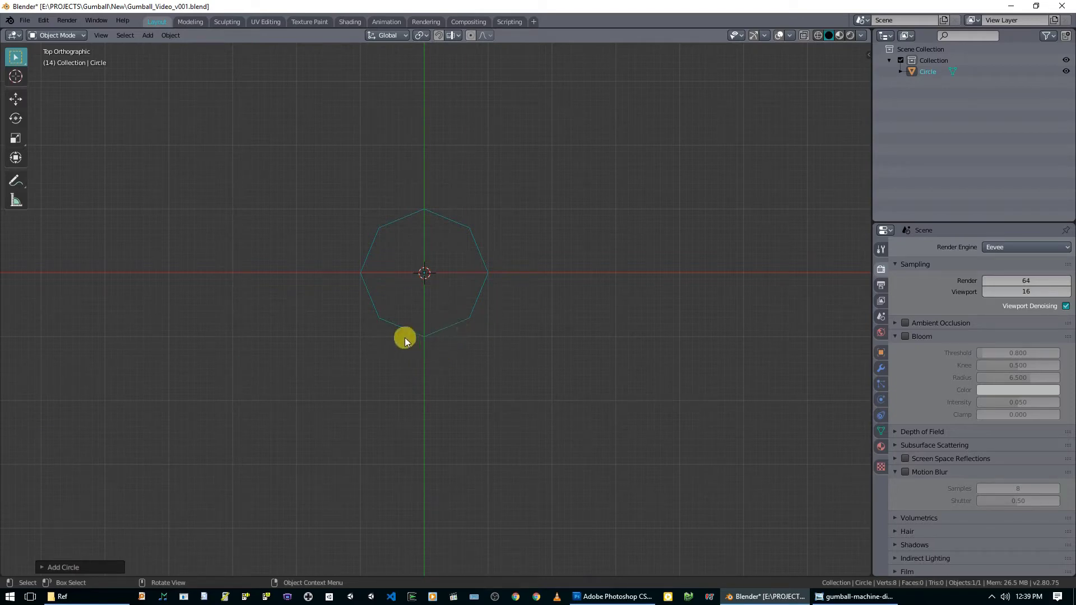
click(854, 599)
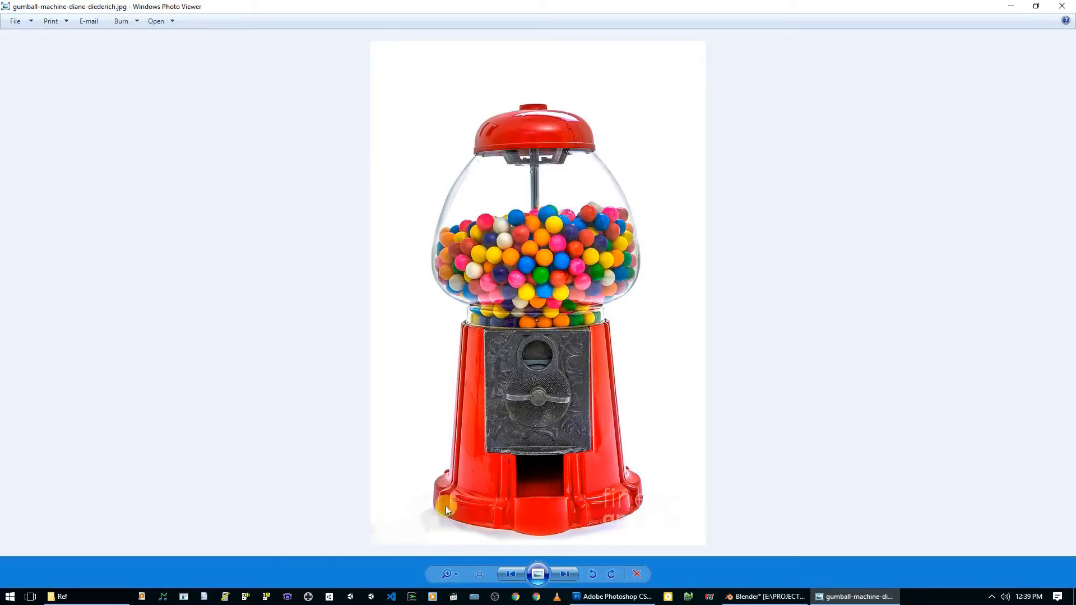
click(765, 596)
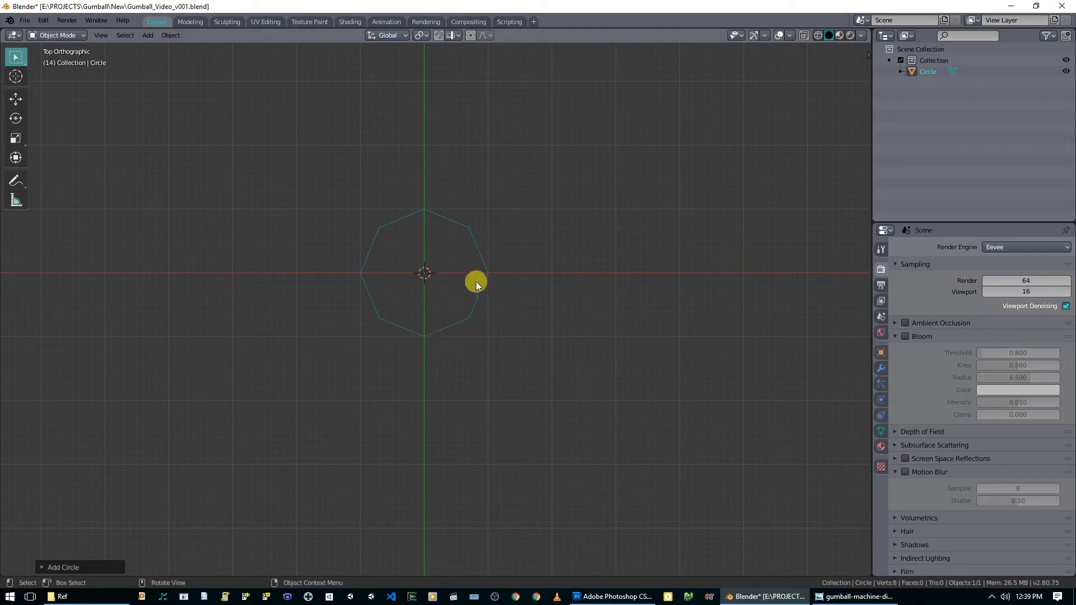
- Open the Windows Calculator, divide 360 by 16 to get the rotation angle, and close it
key(super+r)
text(calc)
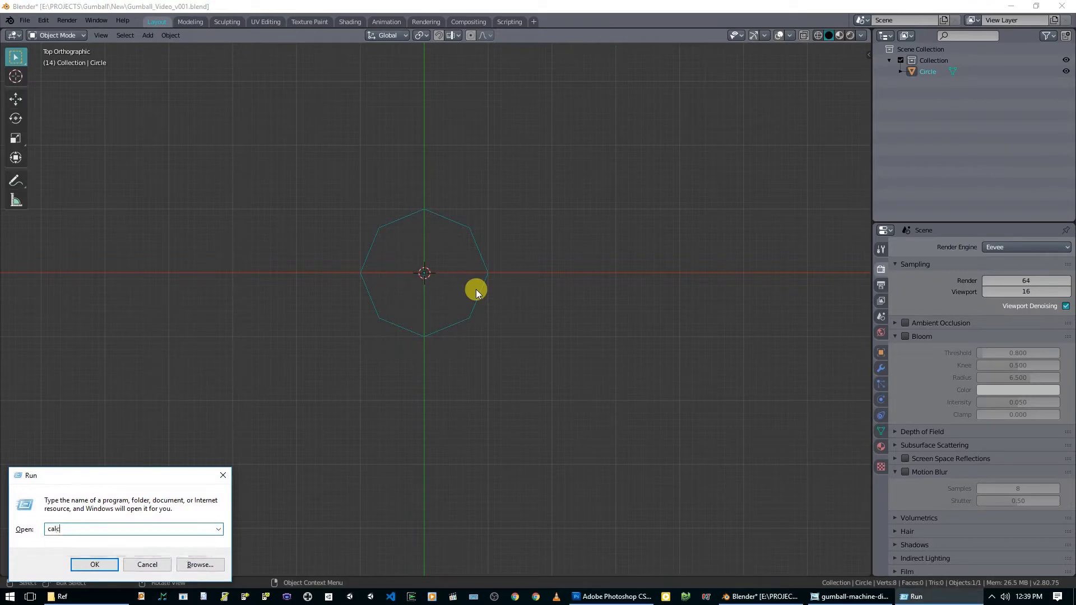
key(Return)
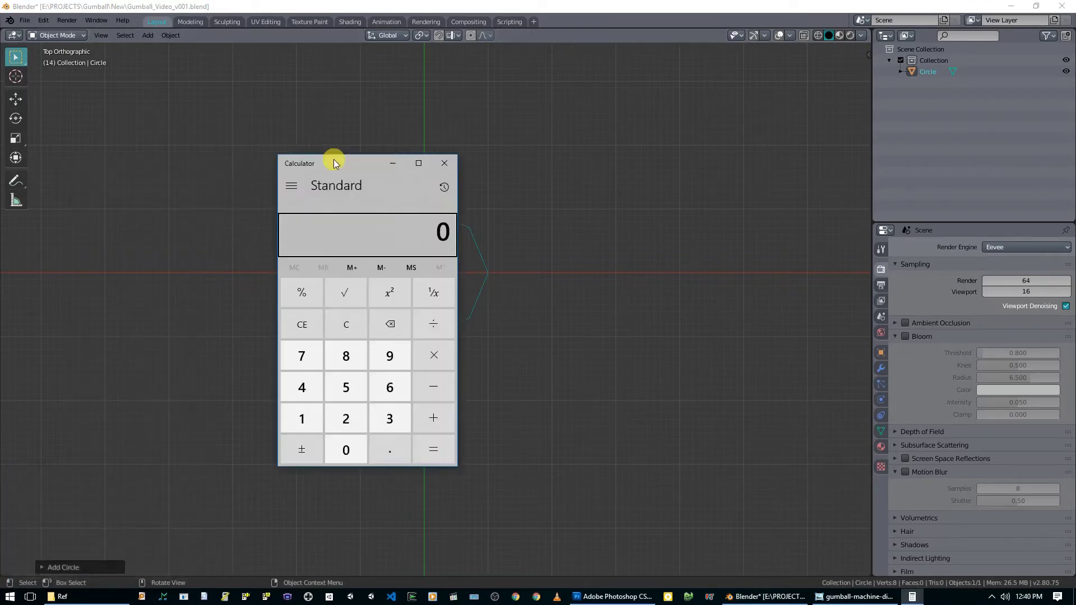
text(360)
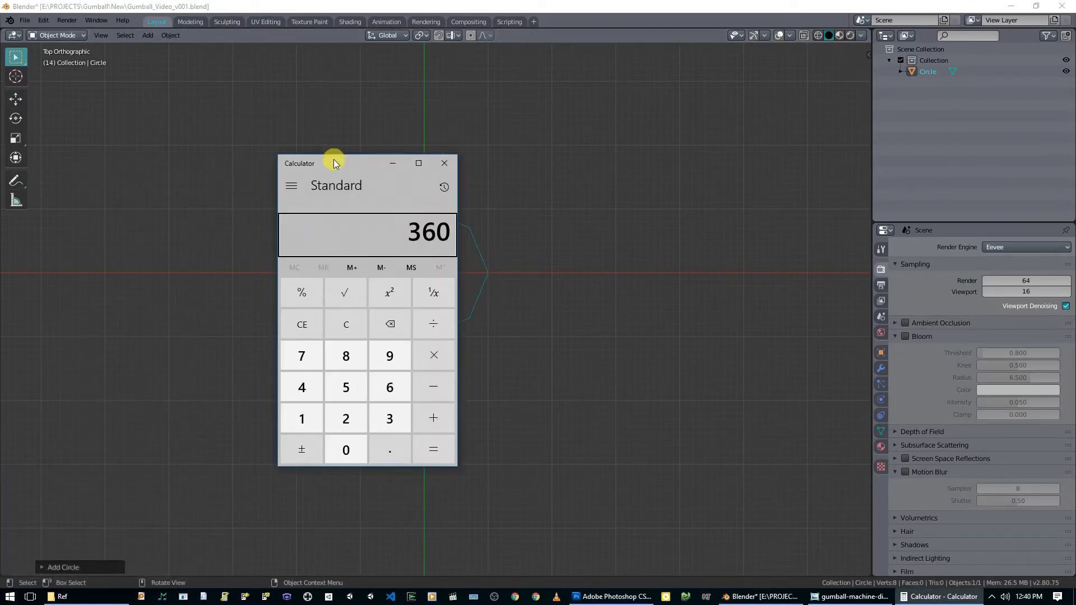
key(slash)
text(16)
key(Return)
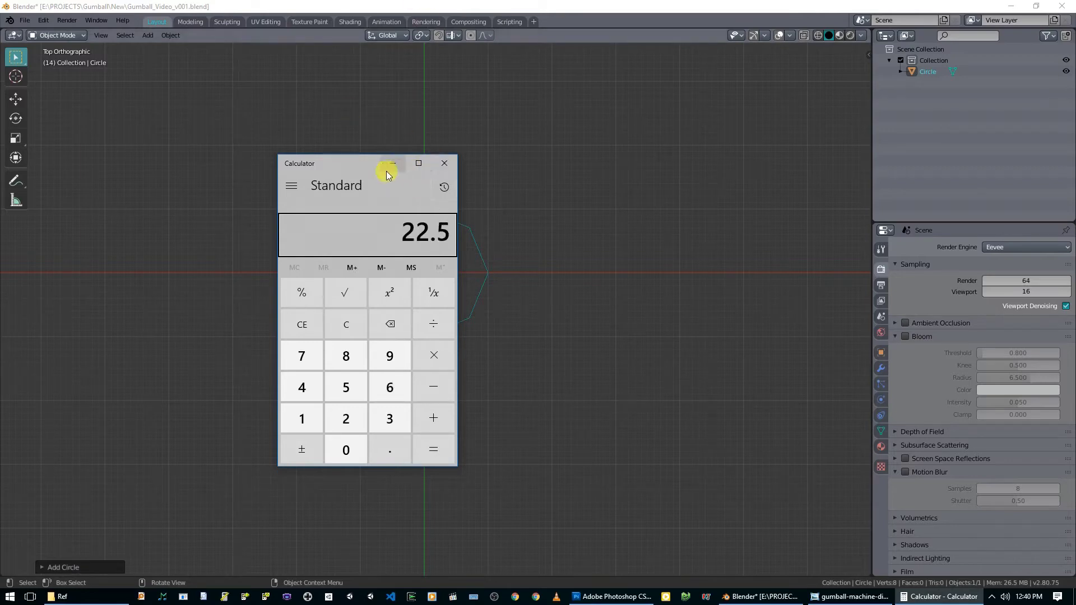
click(444, 163)
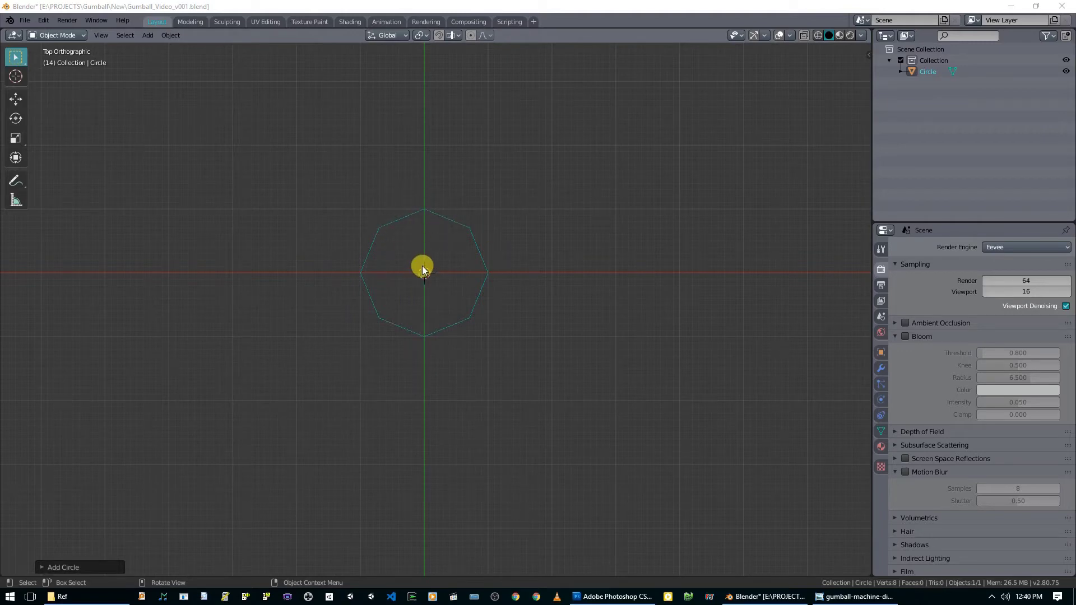
- Rotate the eight-sided circle 22.5 degrees in the top view so its flat sides align with the axes
click(469, 227)
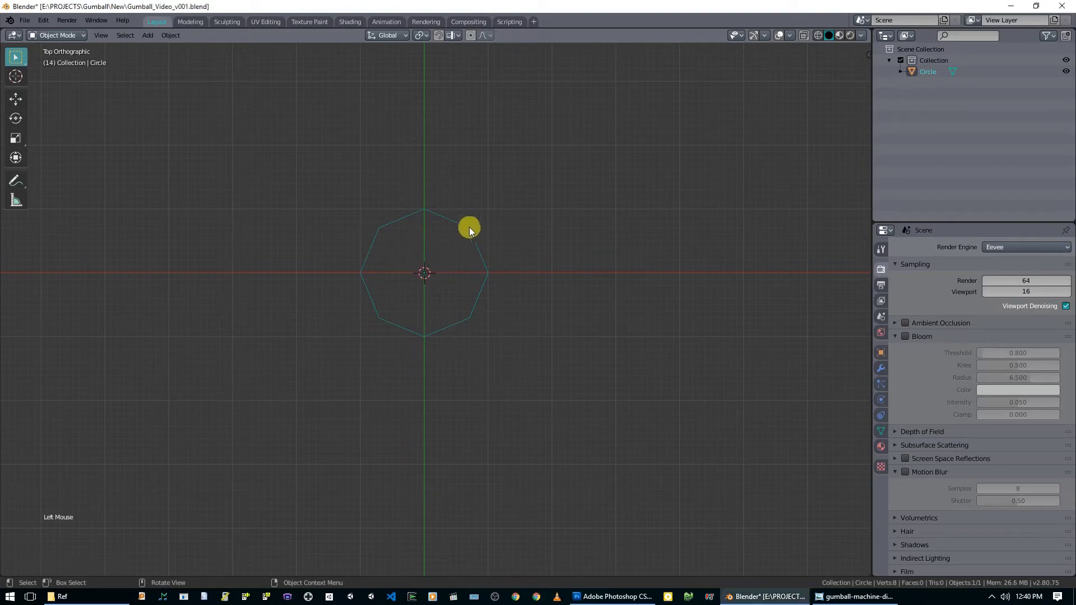
text(r)
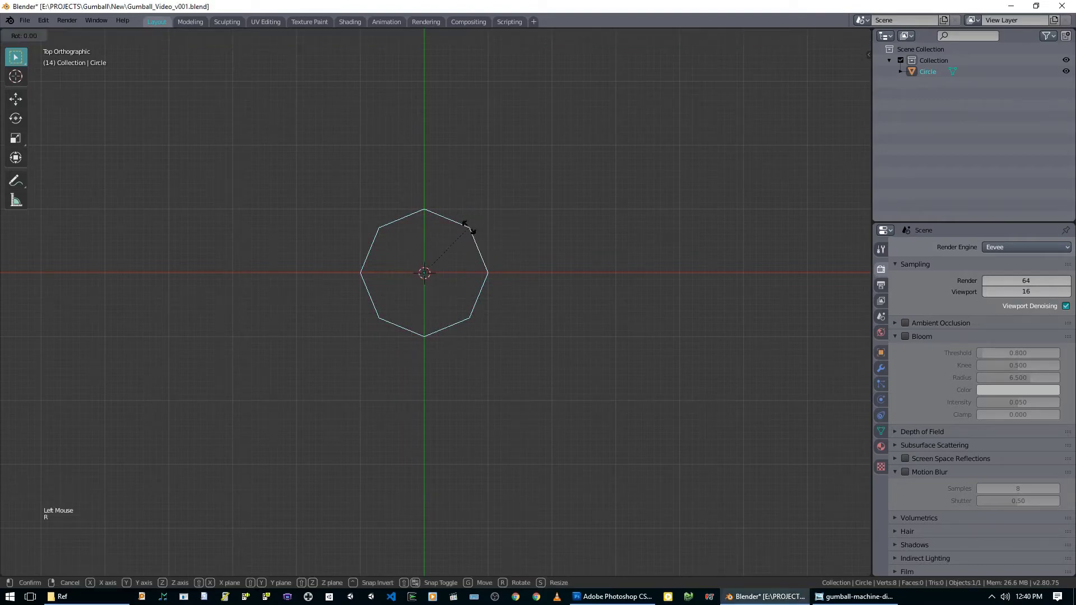
text(22)
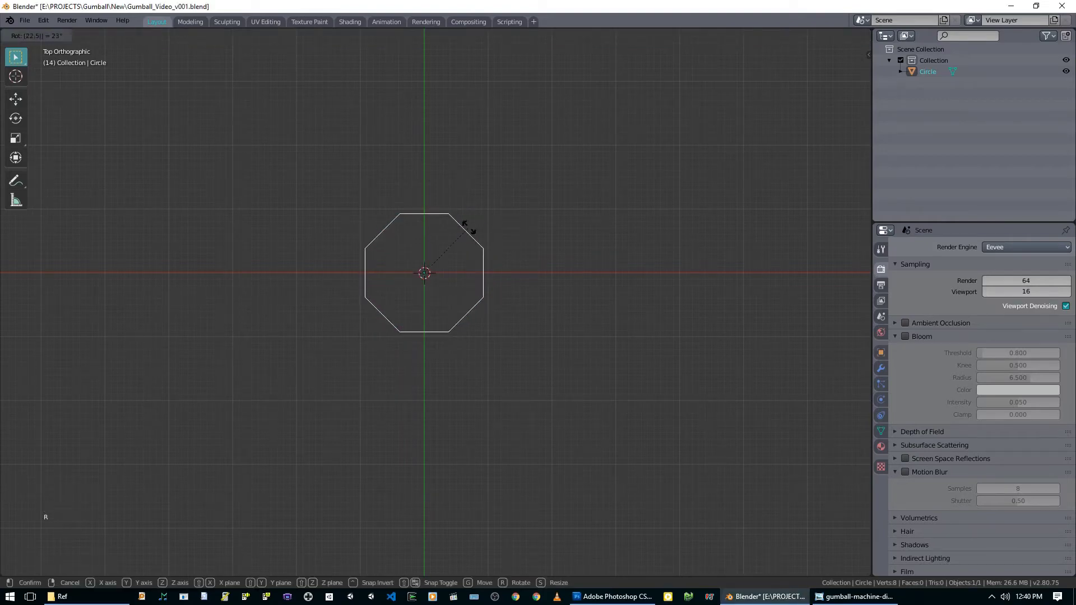
text(.5)
key(Return)
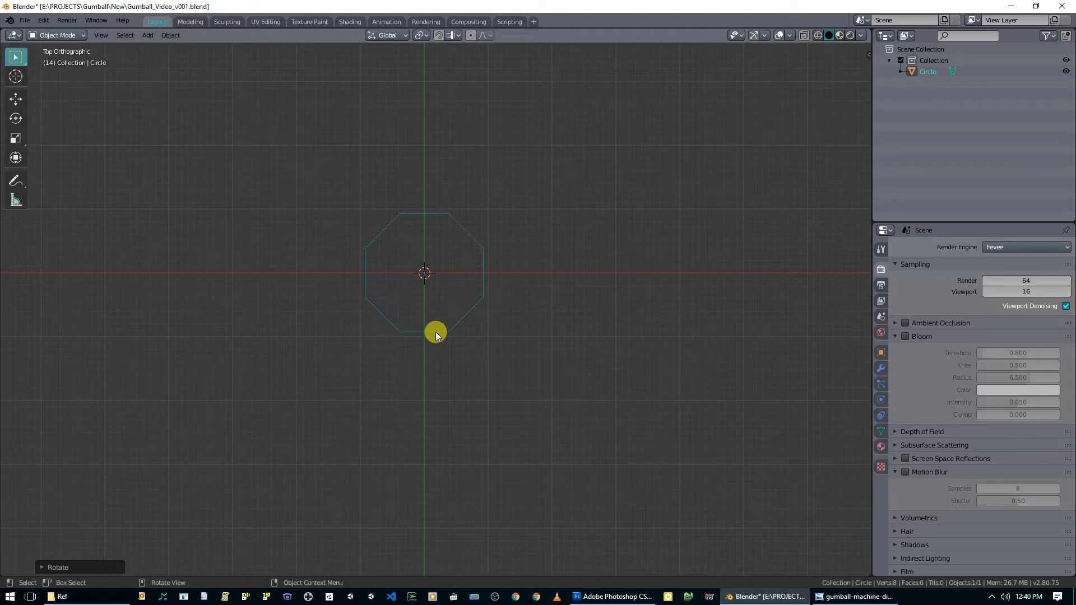
- Enter Edit Mode and, in the front view, extrude the octagon about 2 m straight up along Z
key(Tab)
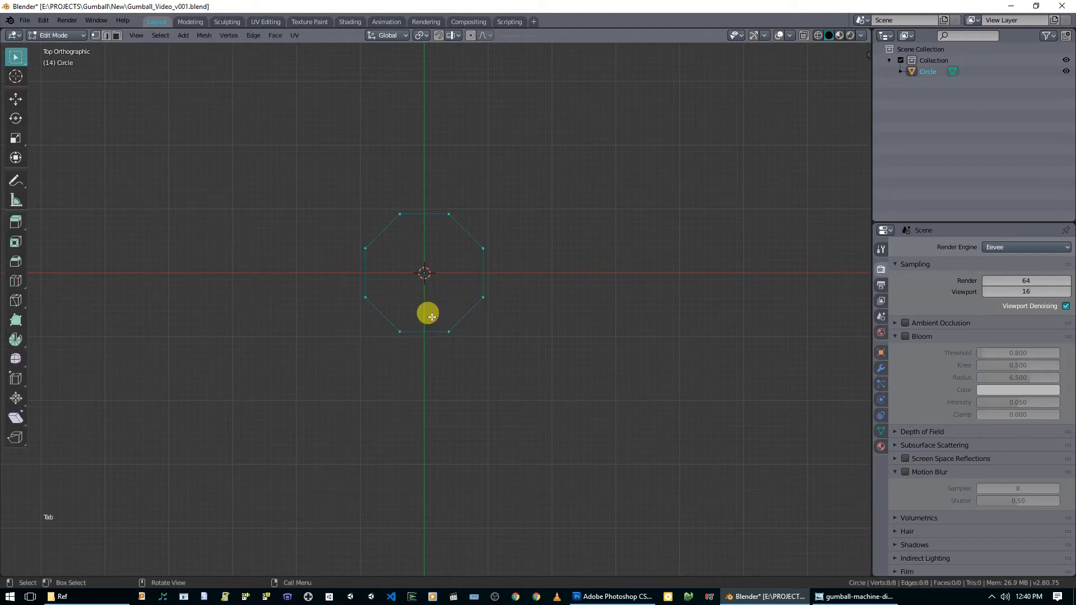
key(KP_1)
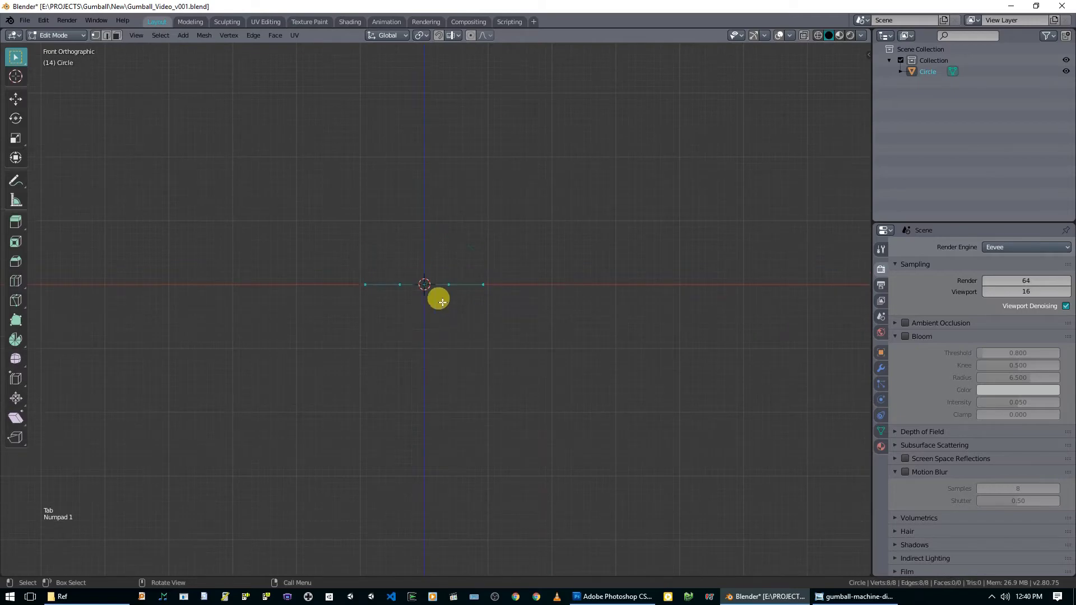
key(e)
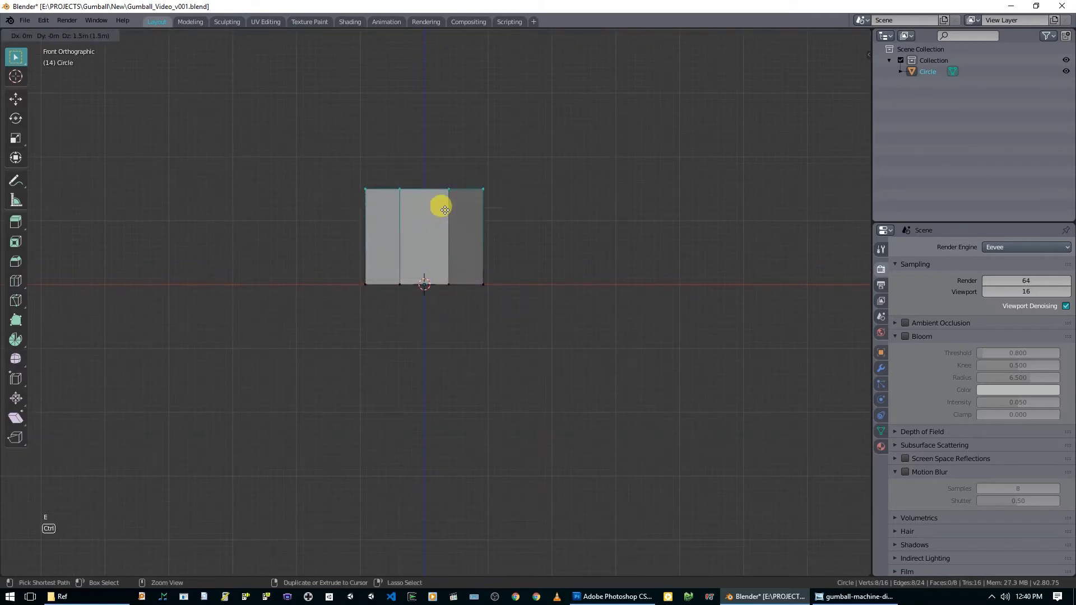
click(440, 177)
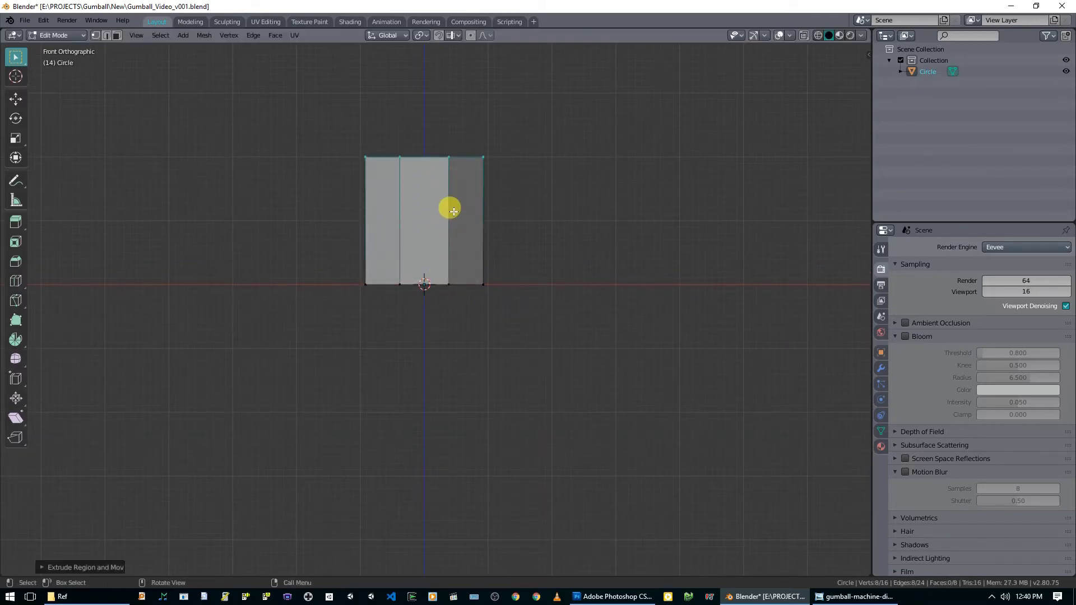
- In edge selection mode, select the vertical edges one after another around the extruded octagon
middle_drag(408, 219, 424, 273)
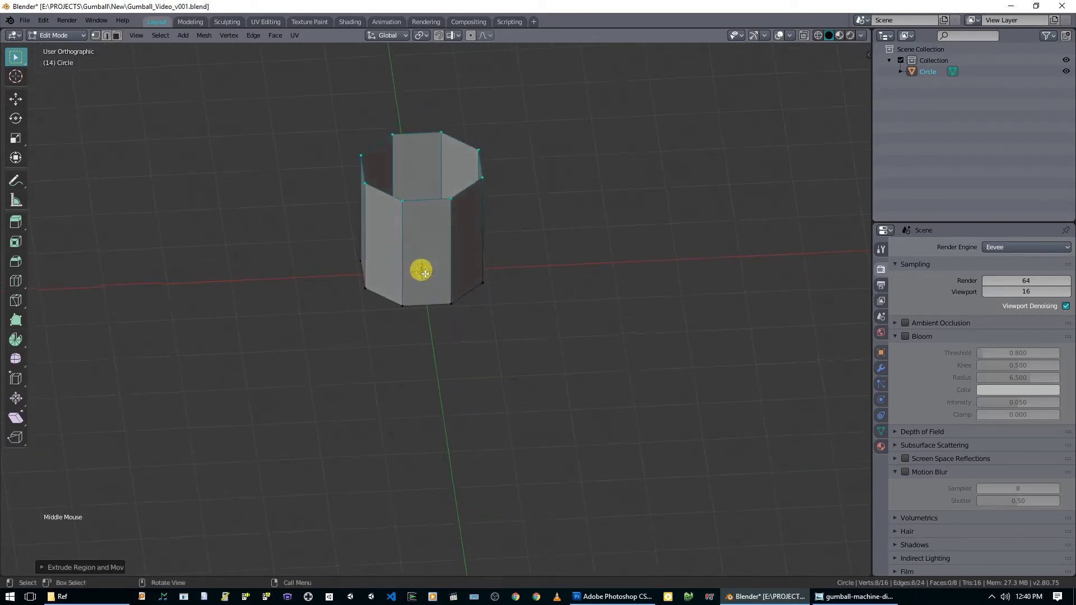
key(2)
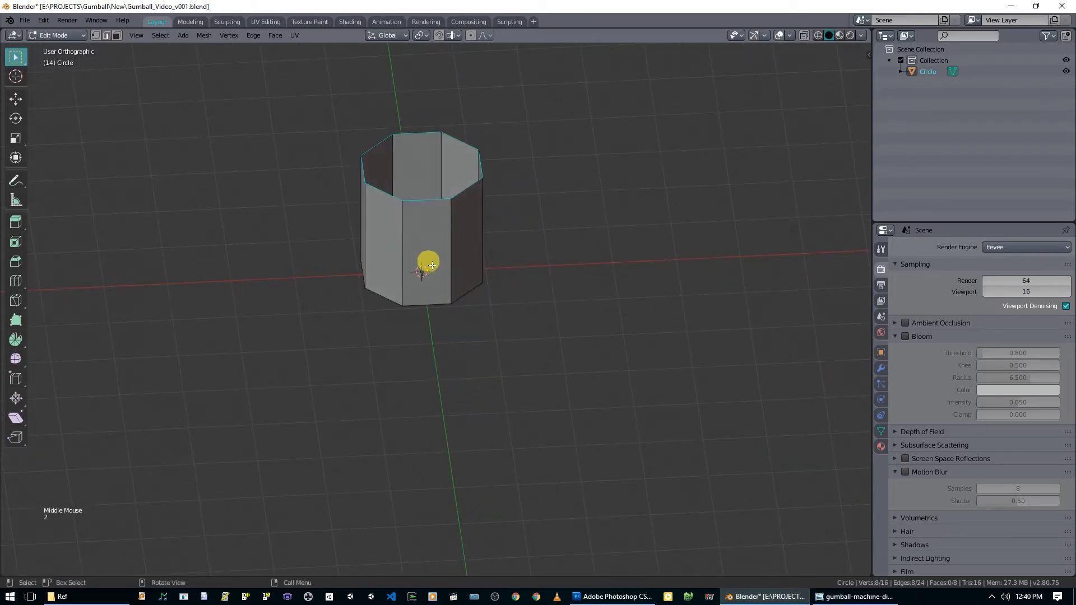
click(401, 231)
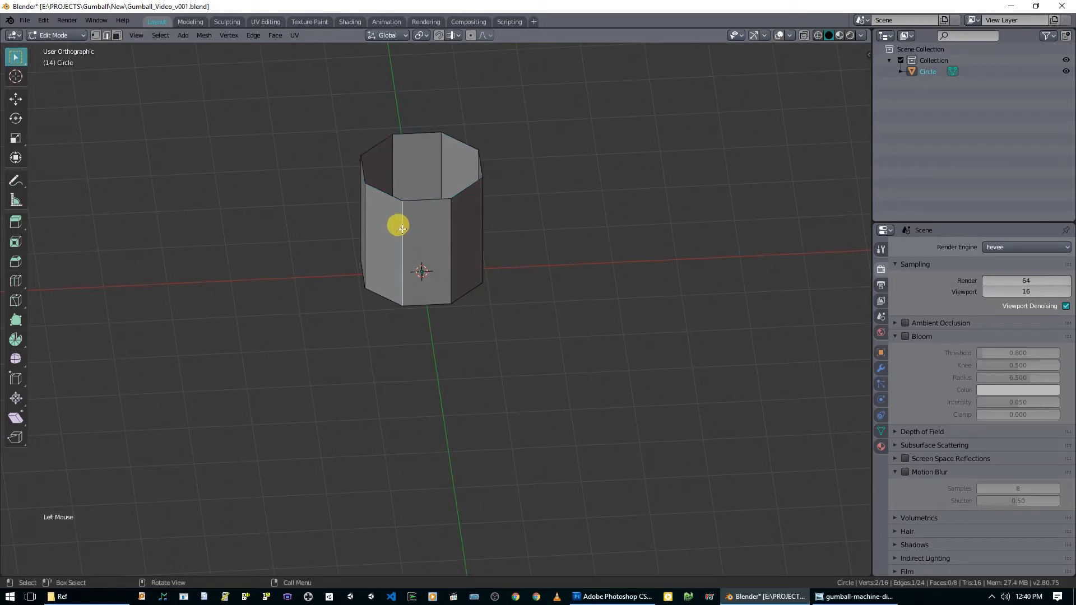
middle_drag(440, 237, 415, 234)
shift+click(432, 240)
shift+click(476, 235)
shift+click(489, 248)
middle_drag(512, 250, 454, 315)
shift+click(489, 264)
shift+click(447, 255)
- In vertex selection mode, select the four corner vertices of one side face of the extruded octagon
key(1)
click(451, 323)
shift+click(445, 229)
middle_drag(437, 264, 427, 314)
shift+click(432, 318)
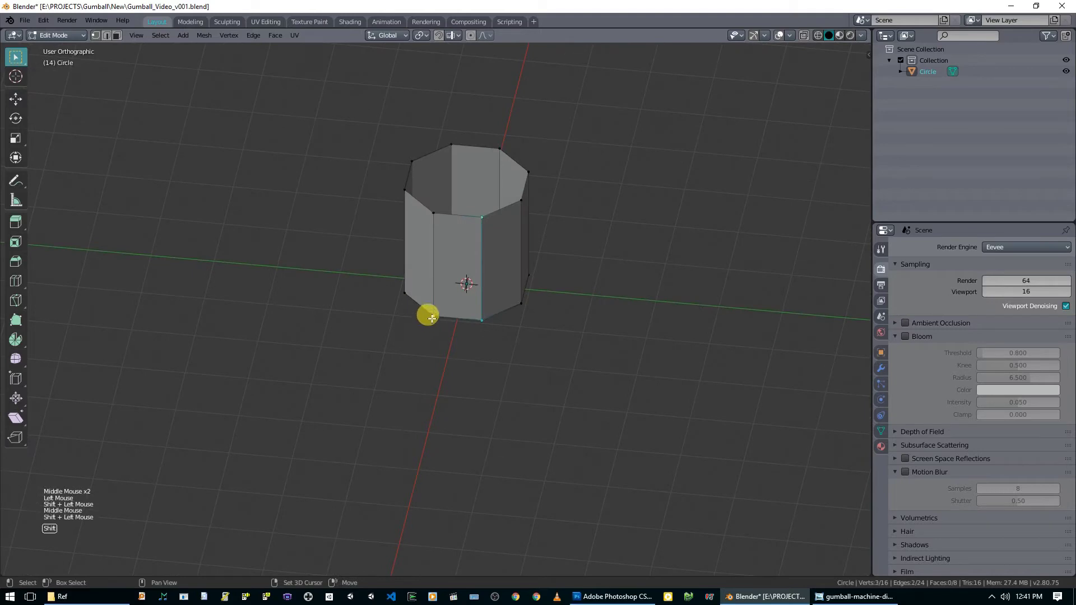
shift+click(433, 214)
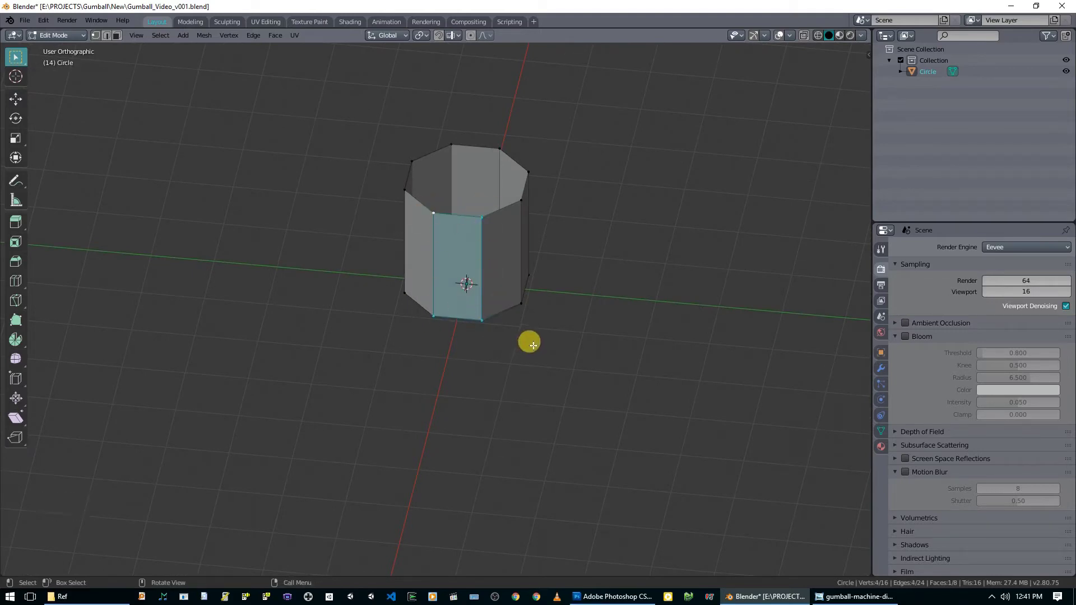
- Clear the selection, select all eight vertical edges of the extruded octagon in edge selection mode, and check them from the top view
key(2)
key(alt+a)
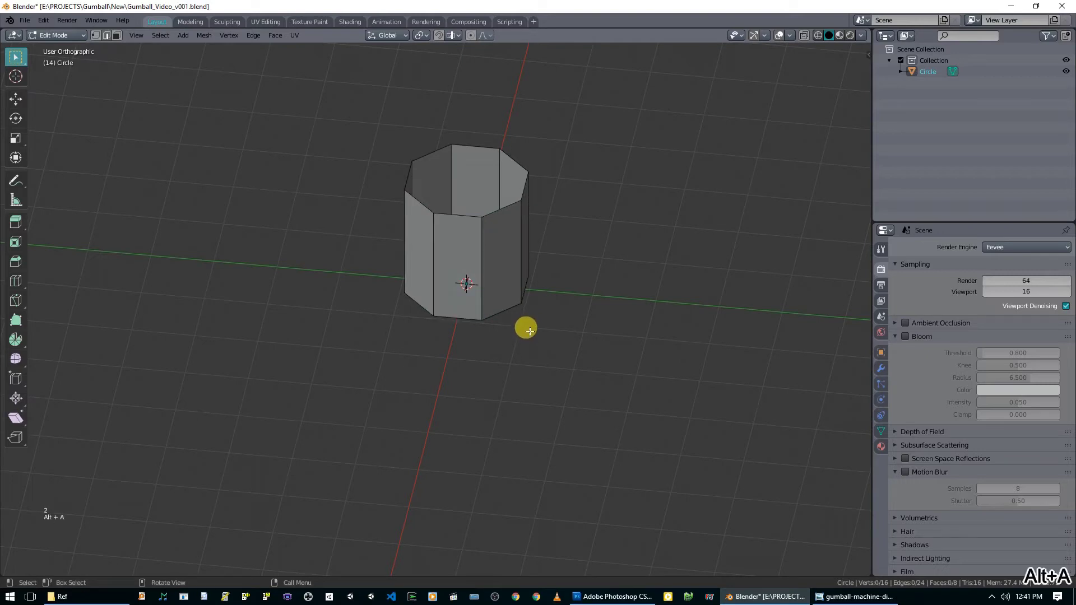
click(444, 275)
shift+click(477, 264)
middle_drag(477, 263, 478, 294)
shift+click(454, 269)
shift+click(512, 262)
shift+click(448, 285)
shift+click(420, 276)
shift+click(431, 268)
shift+click(445, 257)
key(KP_7)
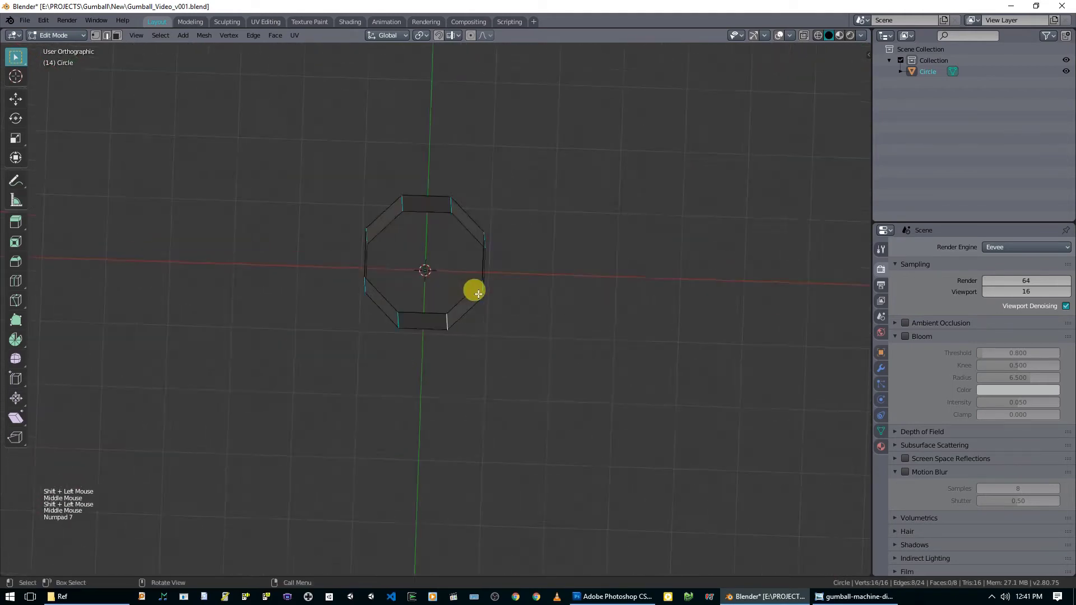
scroll(475, 285, up, 4)
scroll(476, 285, up, 1)
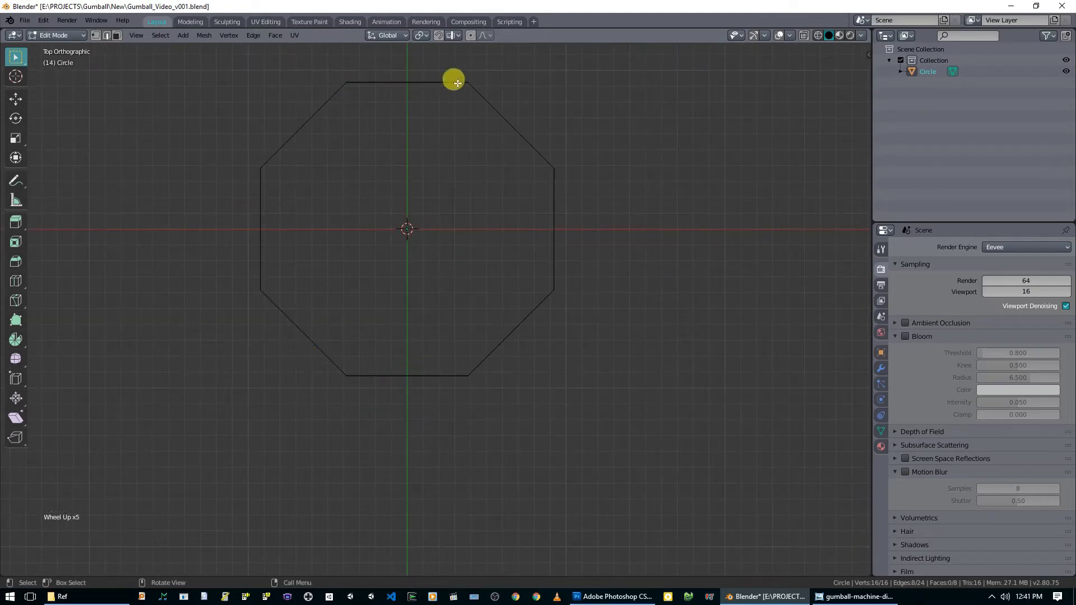
middle_drag(505, 389, 367, 98)
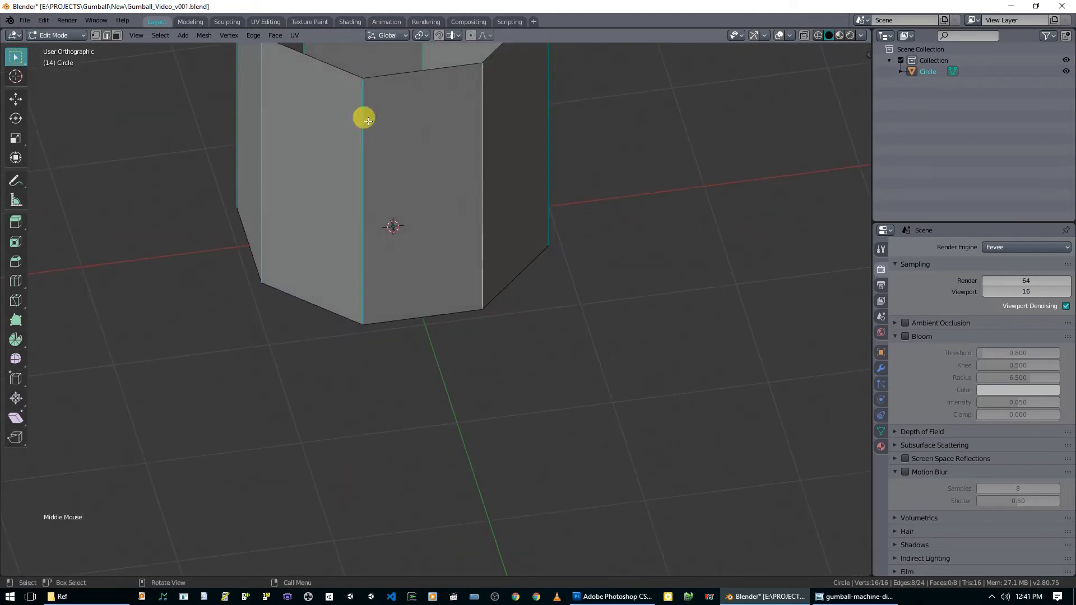
key(KP_7)
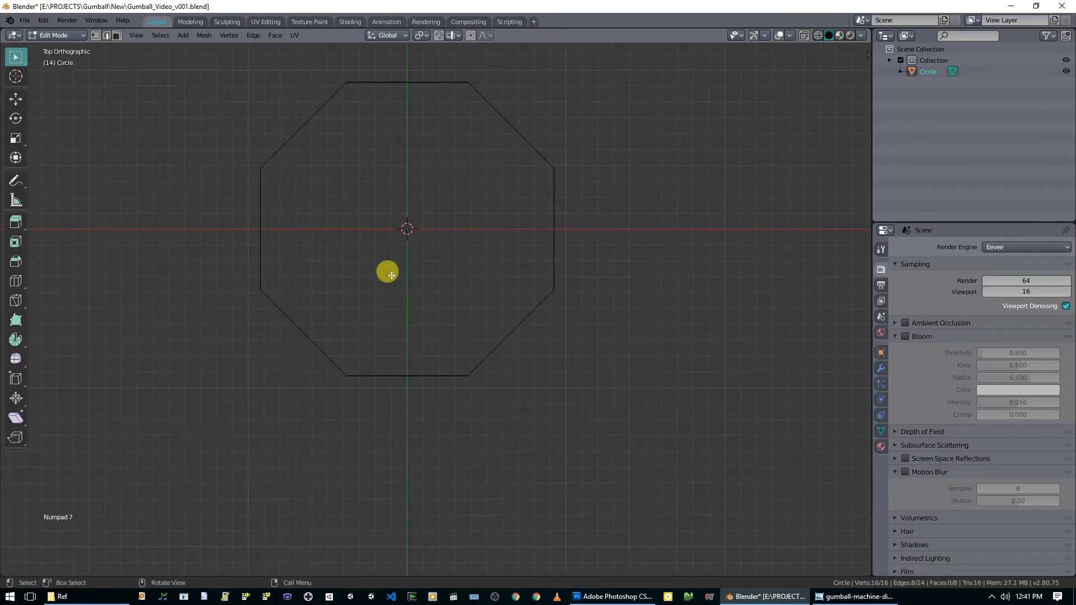
shift+middle_drag(420, 236, 427, 281)
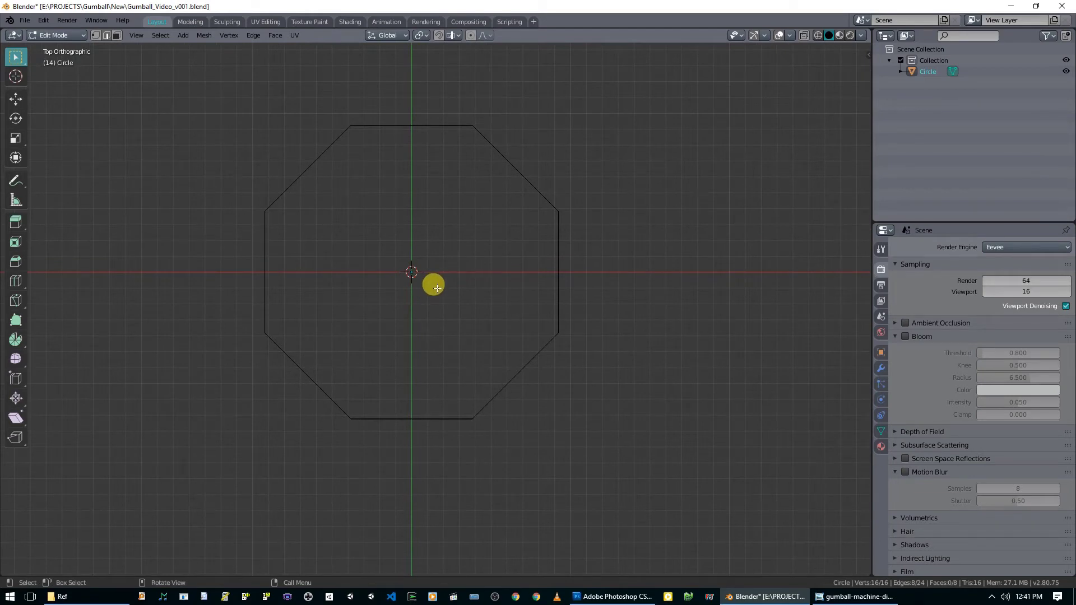
- Bevel the eight selected vertical edges with one segment and a width of about 0.065 m
key(ctrl+b)
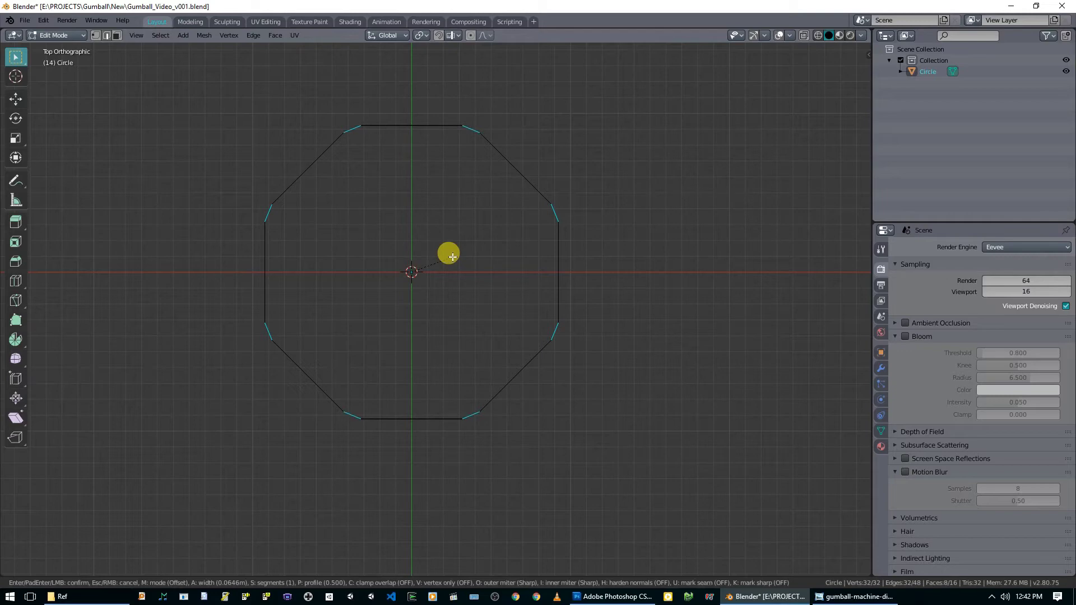
click(452, 256)
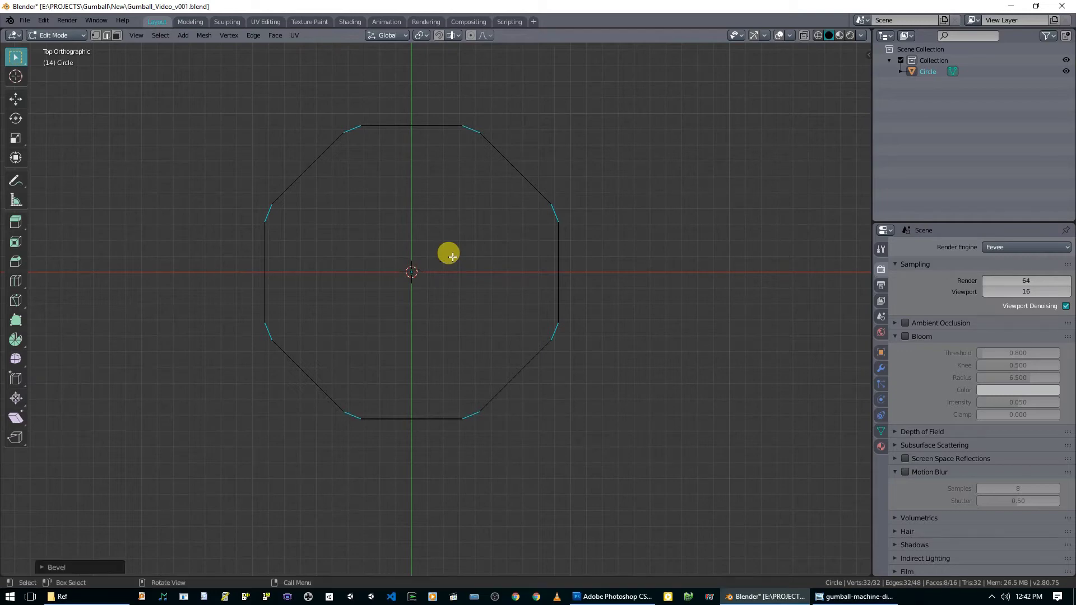
middle_drag(415, 348, 443, 358)
key(KP_7)
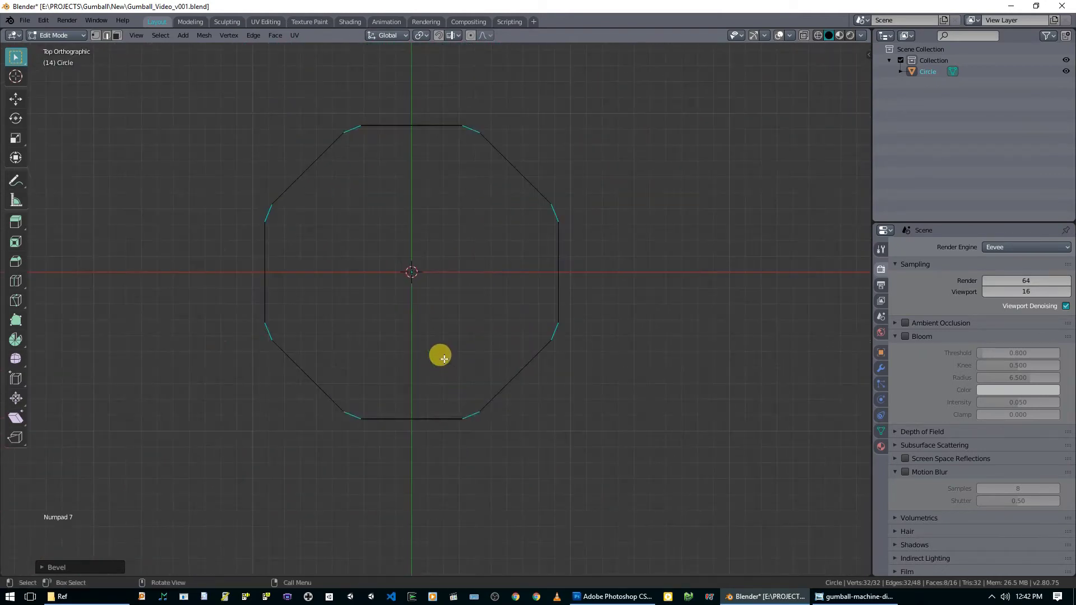
- Add a Subdivision Surface modifier to the body and set its viewport subdivisions to 2
click(883, 367)
click(936, 249)
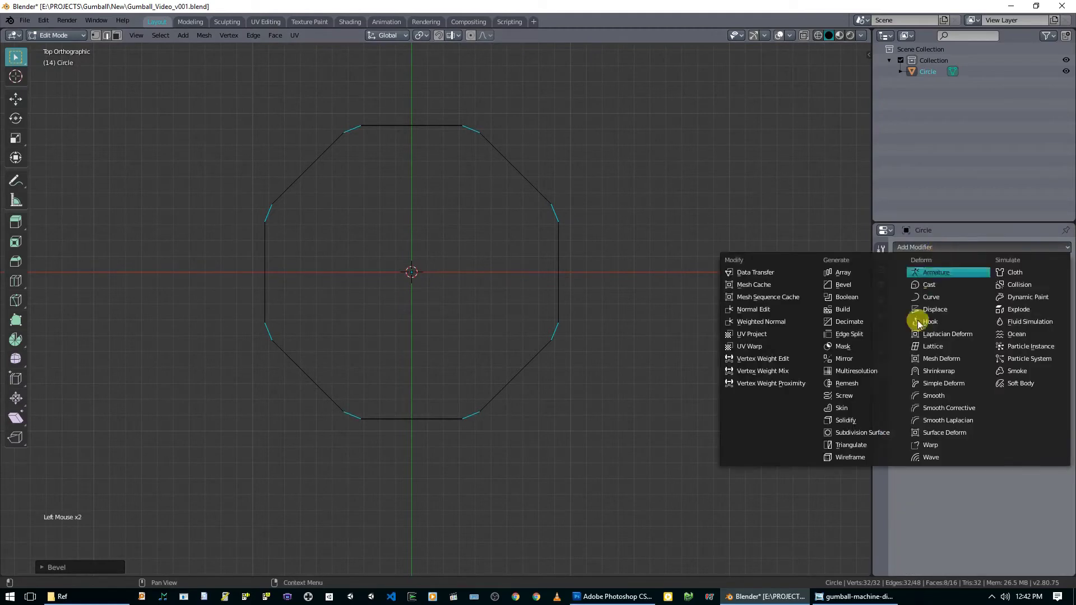
click(867, 432)
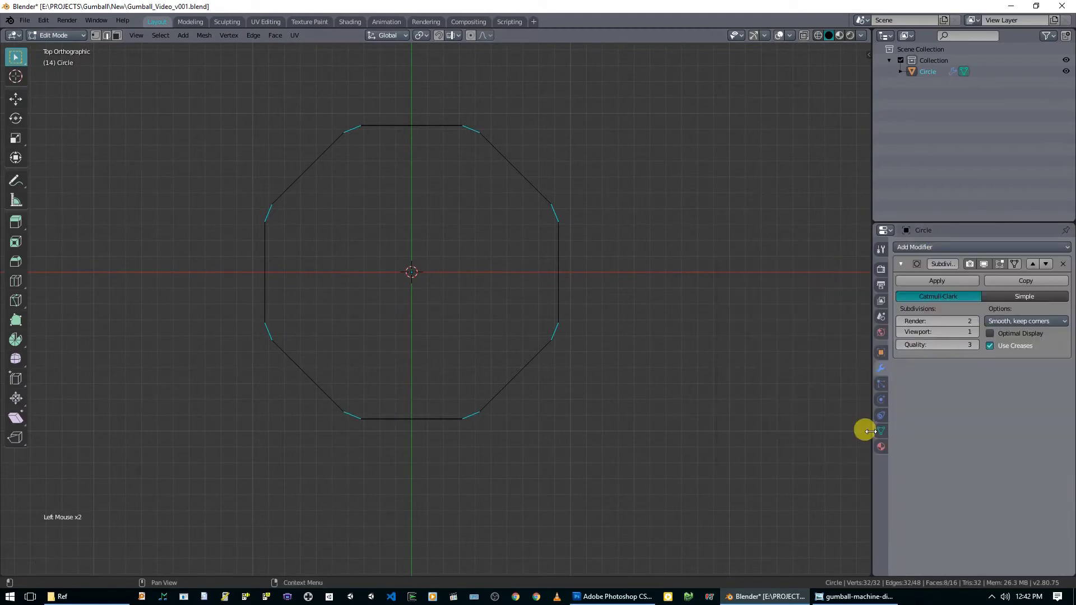
click(976, 331)
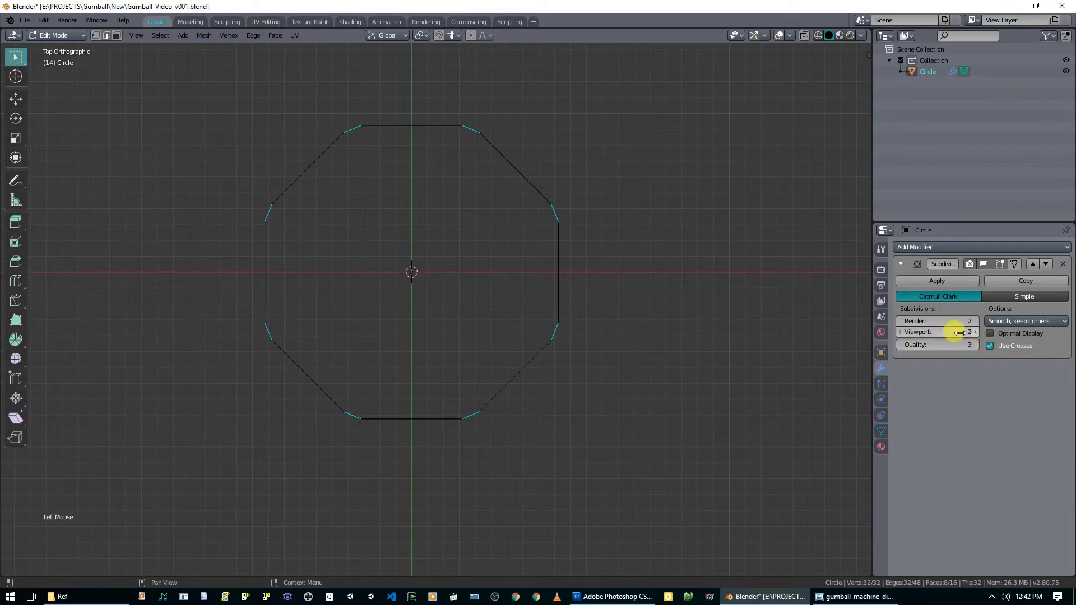
- Switch to Object Mode and shade the extruded body smooth
mouse_move(459, 302)
middle_down()
mouse_move(465, 265)
mouse_move(496, 284)
mouse_move(521, 278)
mouse_move(456, 283)
middle_up()
key(Tab)
key(Tab)
key(Tab)
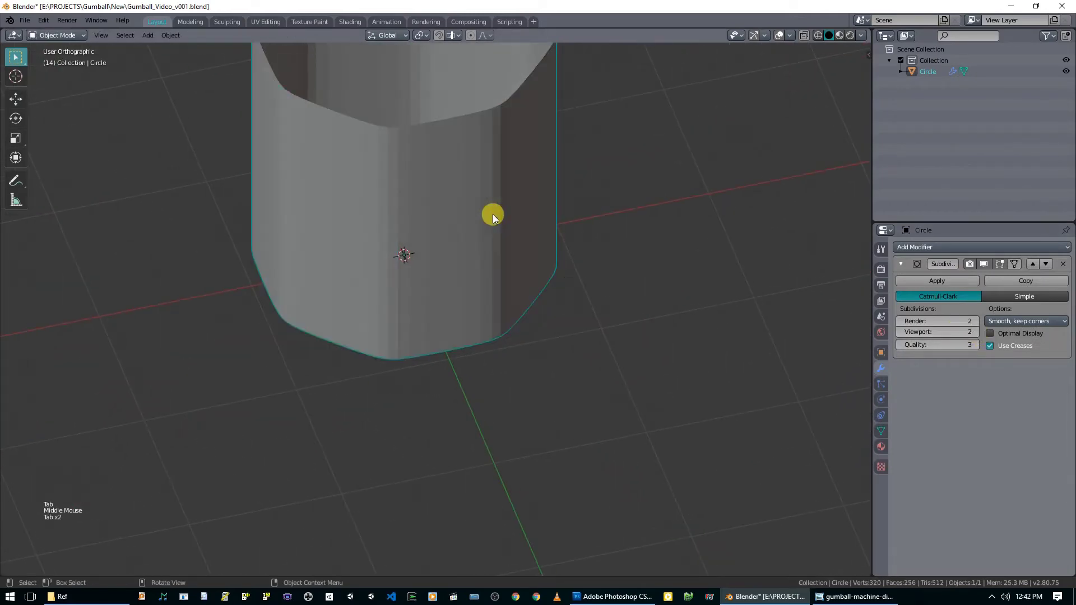
right_click(493, 216)
click(492, 216)
- Compare the body's wireframe outline from the top with the gumball machine photo in Windows Photo Viewer, and return to Blender's Edit Mode
middle_drag(493, 223, 428, 350)
key(KP_7)
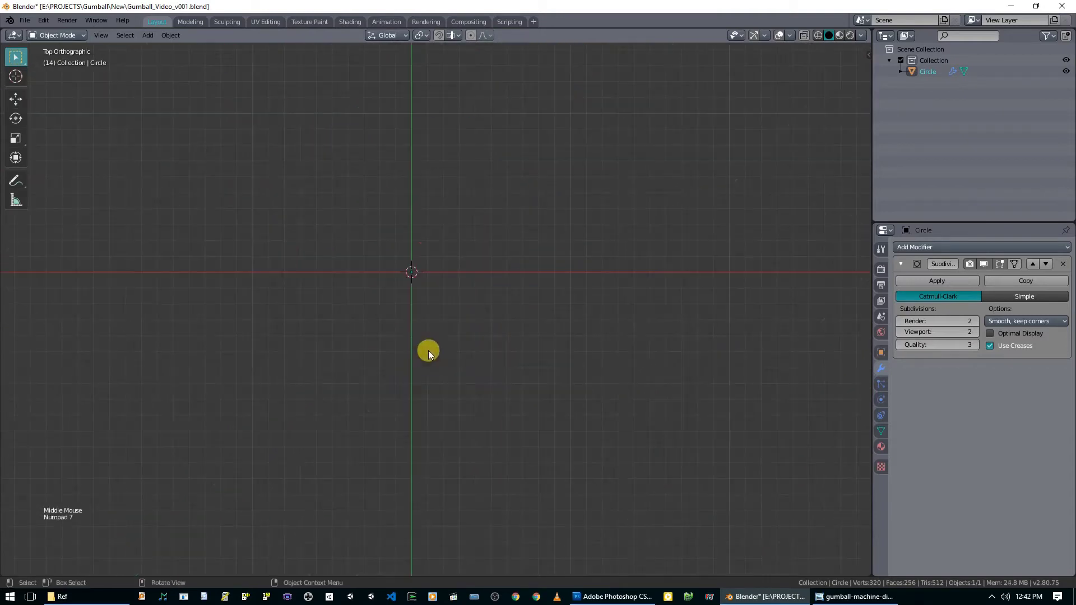
key(z)
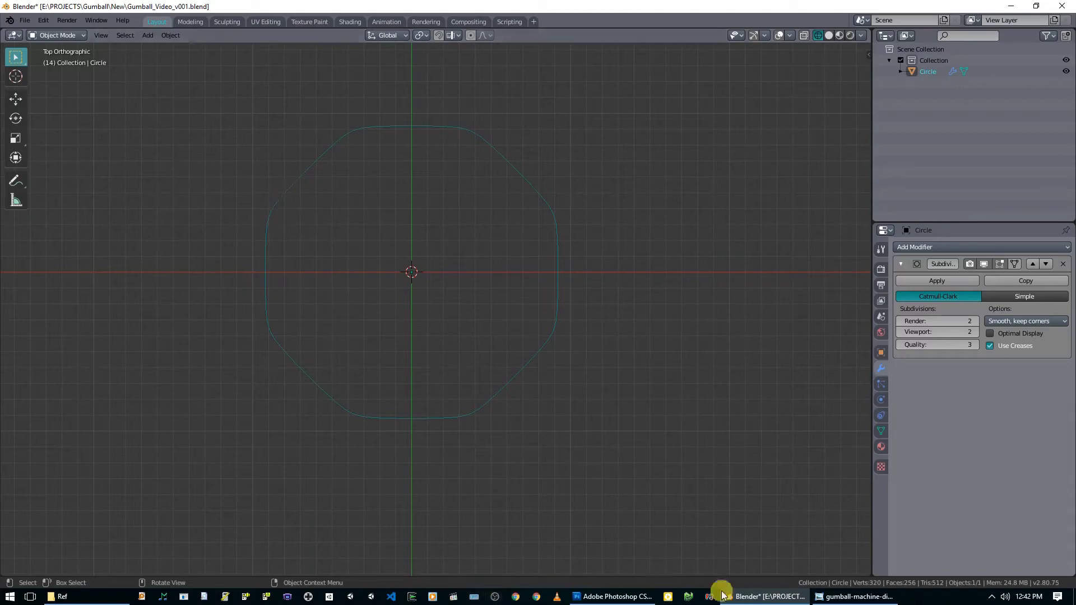
click(821, 596)
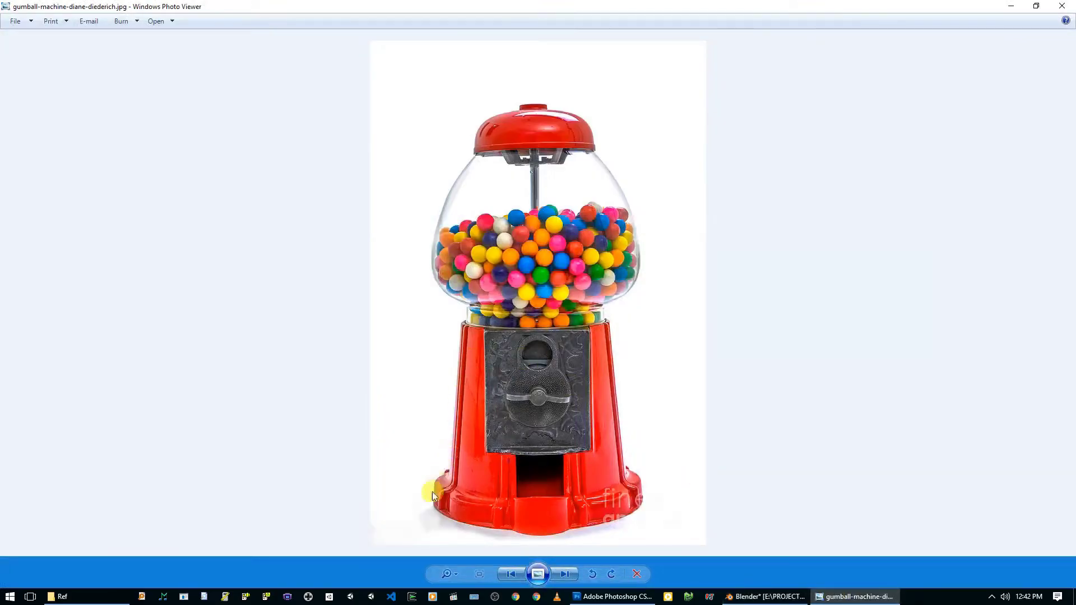
key(alt+Tab)
key(Tab)
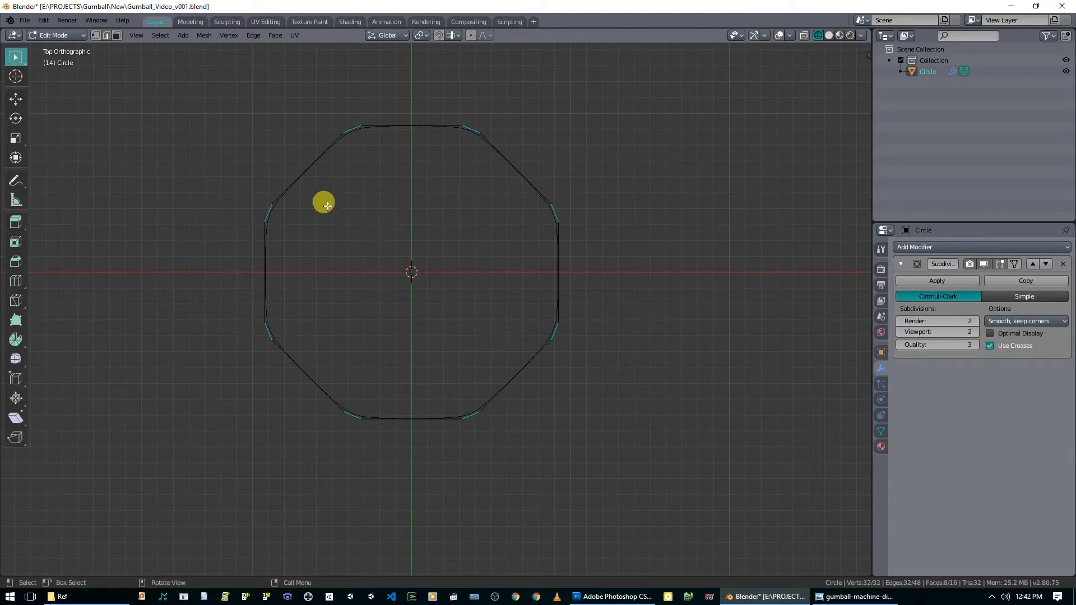
- Switch to face selection mode with solid shading and clear the selection of the bevel strips
middle_drag(271, 273, 329, 257)
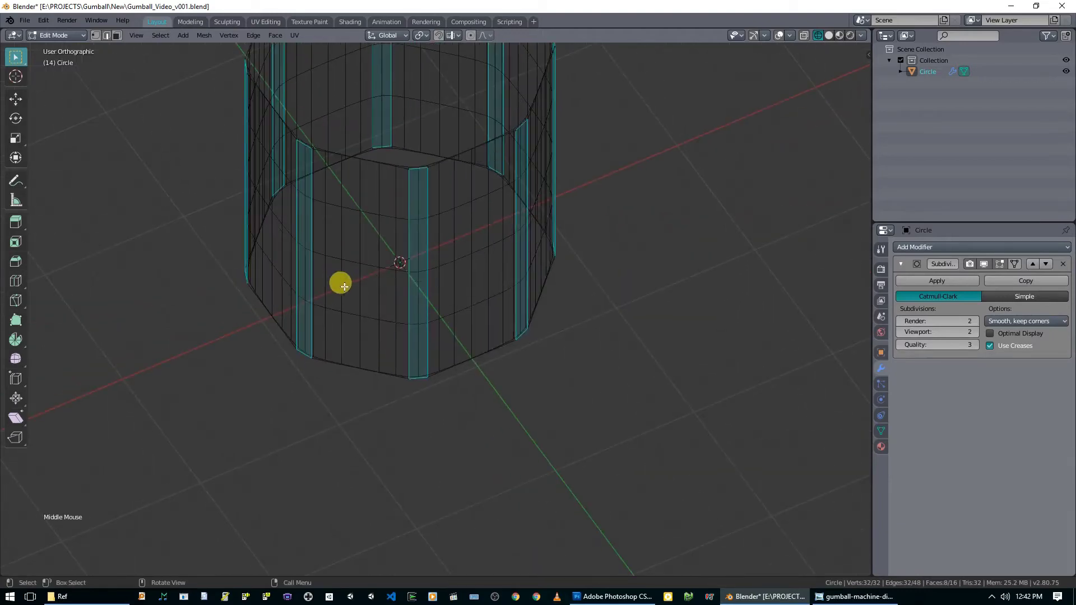
key(3)
key(z)
click(428, 264)
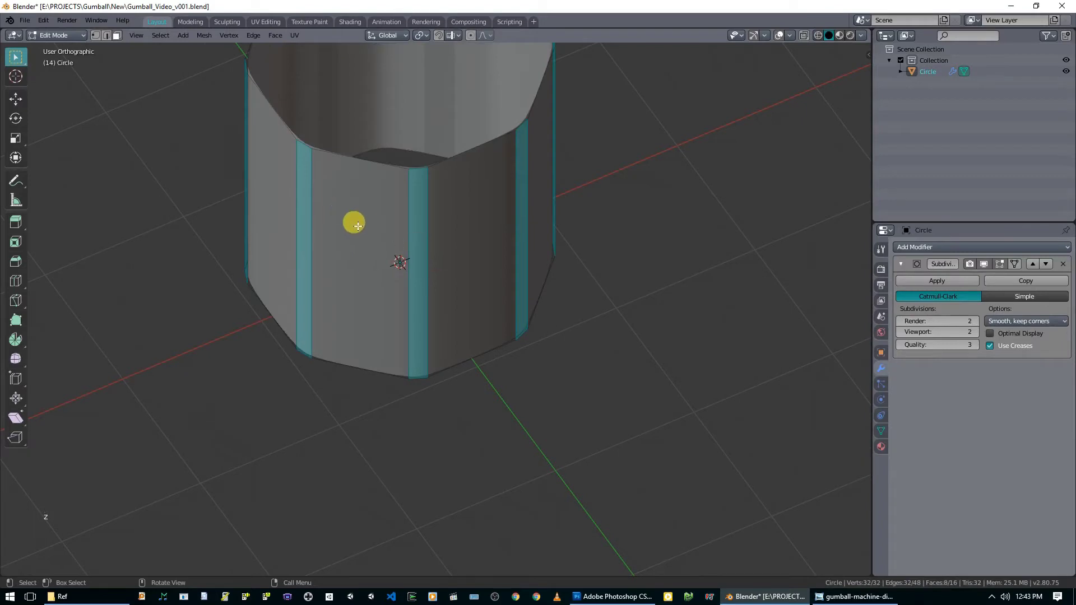
shift+middle_drag(358, 225, 349, 293)
key(z)
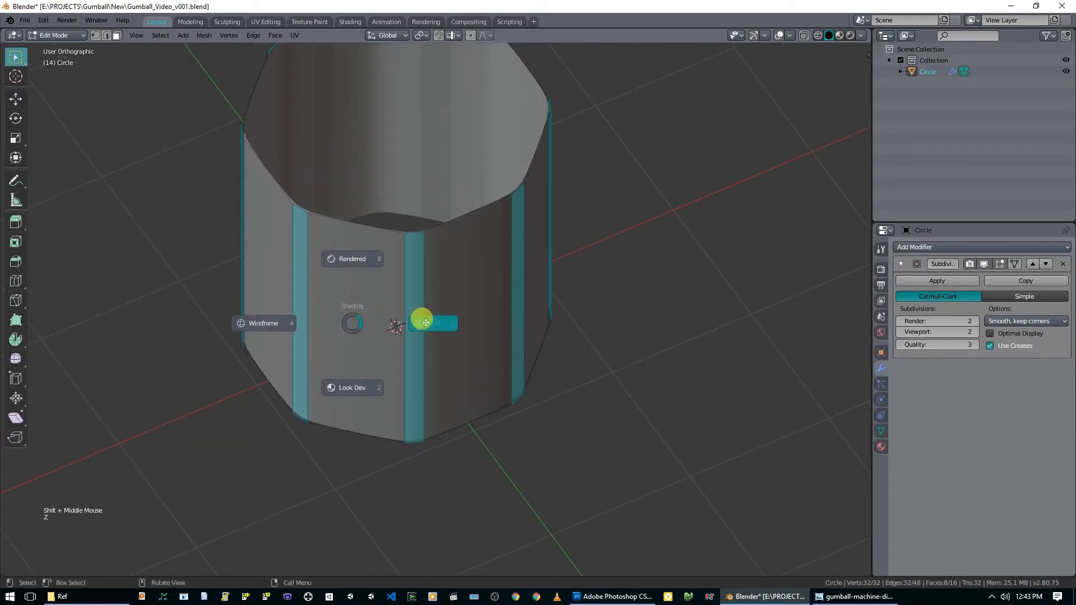
click(425, 323)
middle_drag(356, 250, 358, 258)
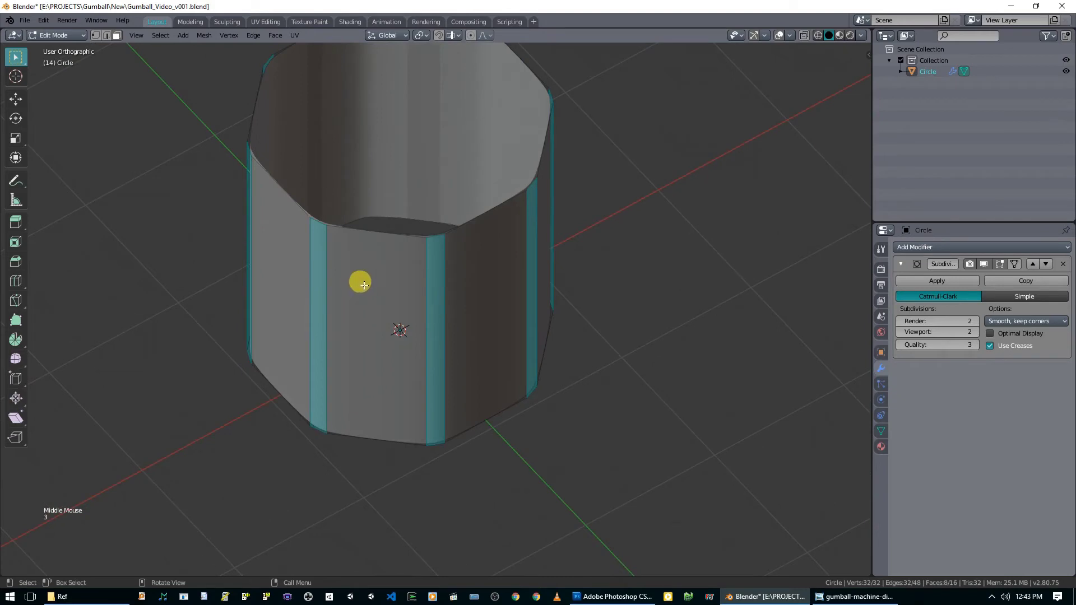
key(alt+a)
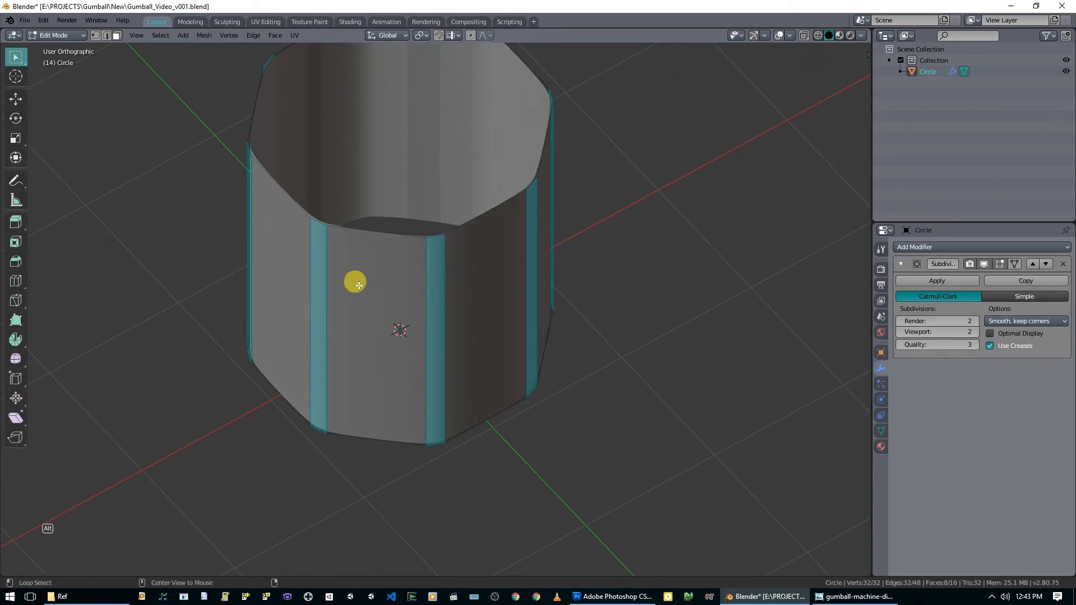
- Add two vertical loop cuts to each of the first two wide side faces of the body
key(ctrl+r)
scroll(361, 239, up, 1)
right_click(361, 239)
right_click(360, 240)
middle_drag(440, 241, 386, 234)
key(ctrl+z)
key(ctrl+r)
click(406, 224)
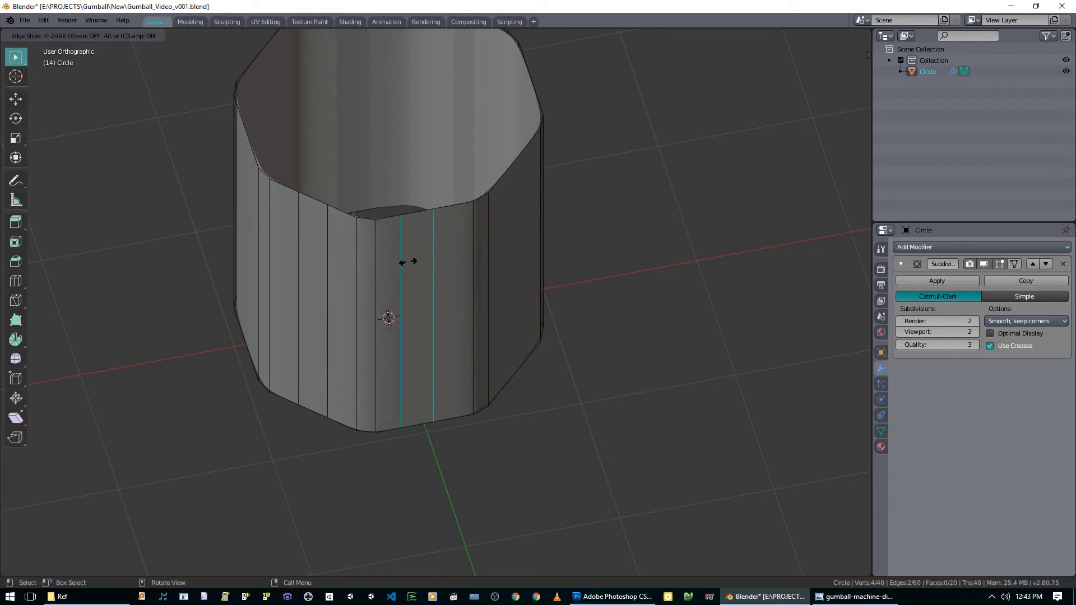
click(411, 257)
- Cut the third and fourth wide side faces into thirds with two evenly spaced vertical loop cuts each
middle_drag(497, 271, 436, 277)
key(ctrl+r)
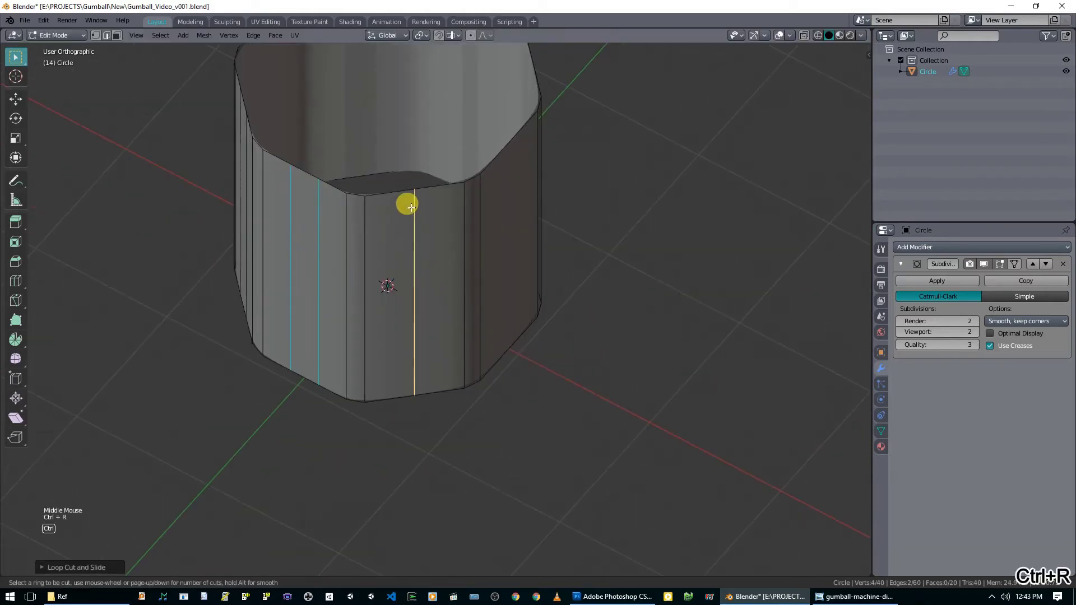
scroll(411, 208, up, 1)
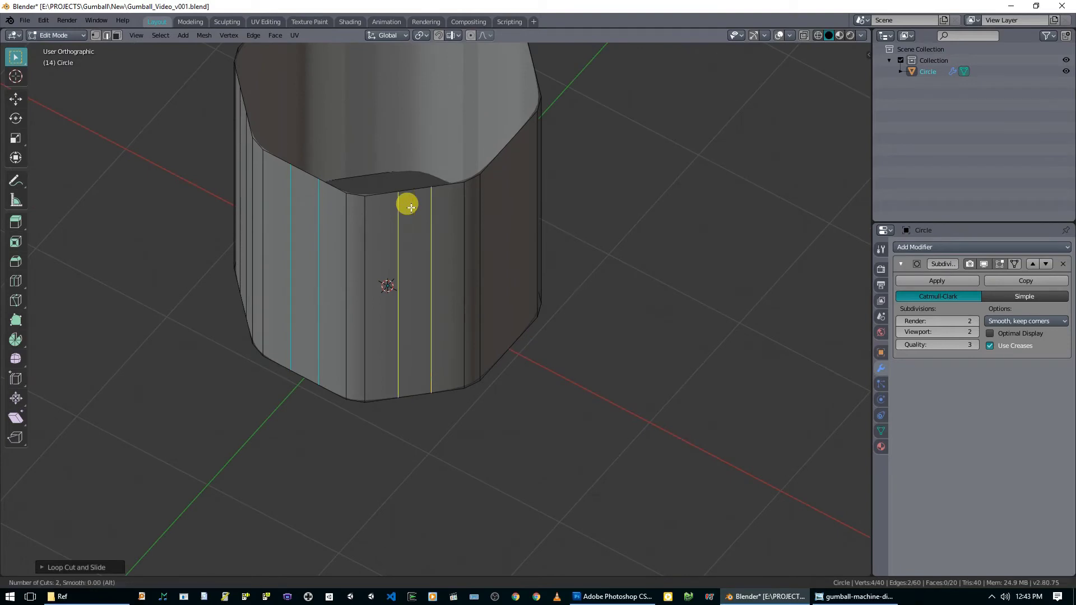
click(411, 207)
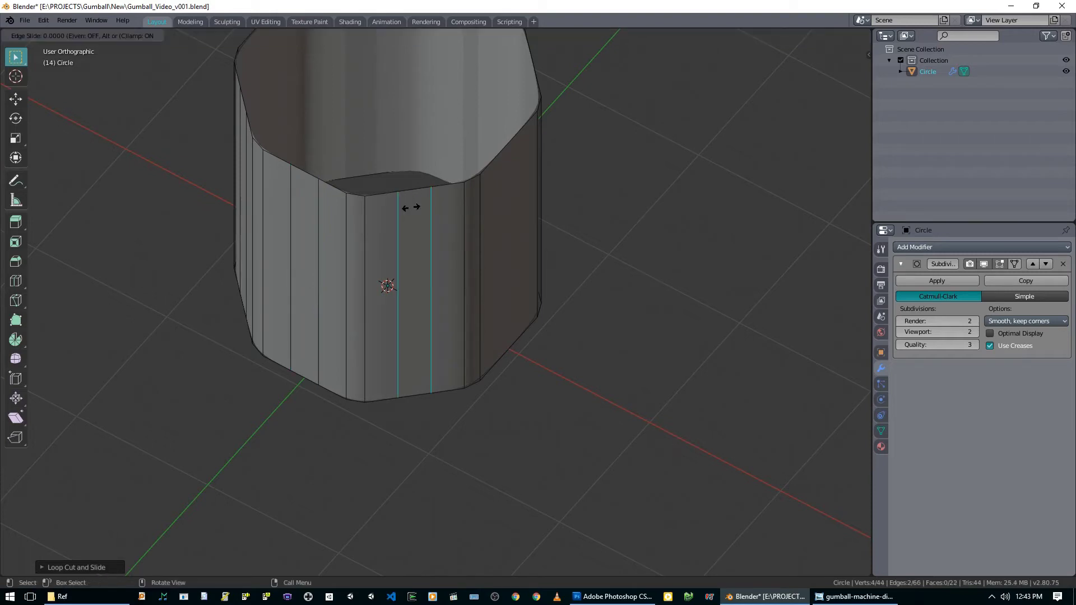
right_click(410, 208)
middle_drag(494, 237, 420, 235)
key(ctrl+r)
click(419, 180)
right_click(421, 179)
- Add two evenly spaced vertical loop cuts to each of the four remaining wide side faces
middle_drag(487, 191, 425, 203)
key(ctrl+r)
scroll(434, 223, up, 1)
click(433, 224)
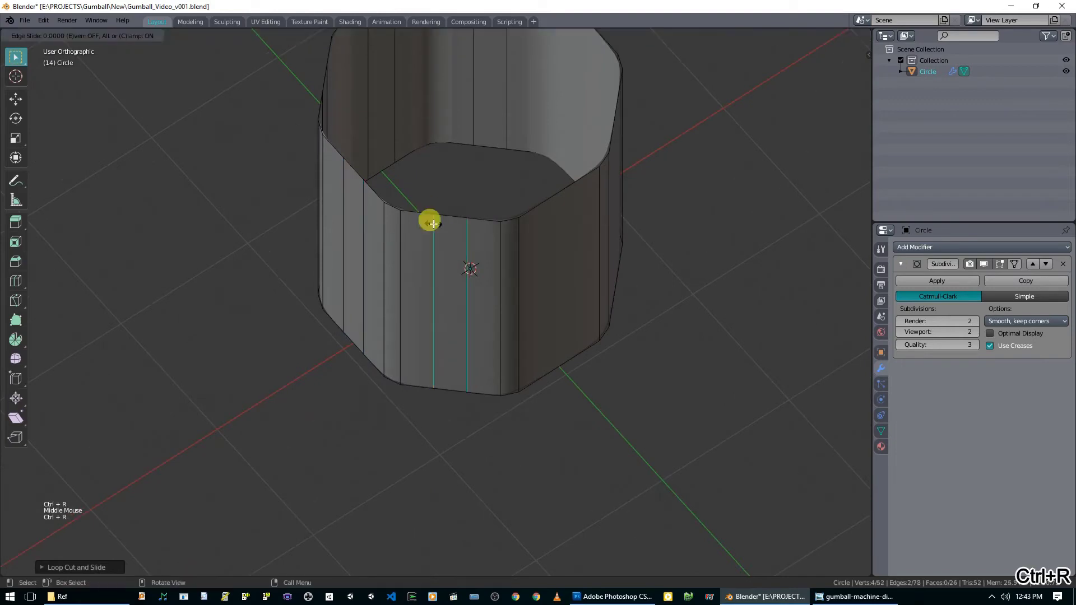
right_click(433, 224)
right_click(432, 223)
middle_drag(423, 267, 486, 196)
key(ctrl+r)
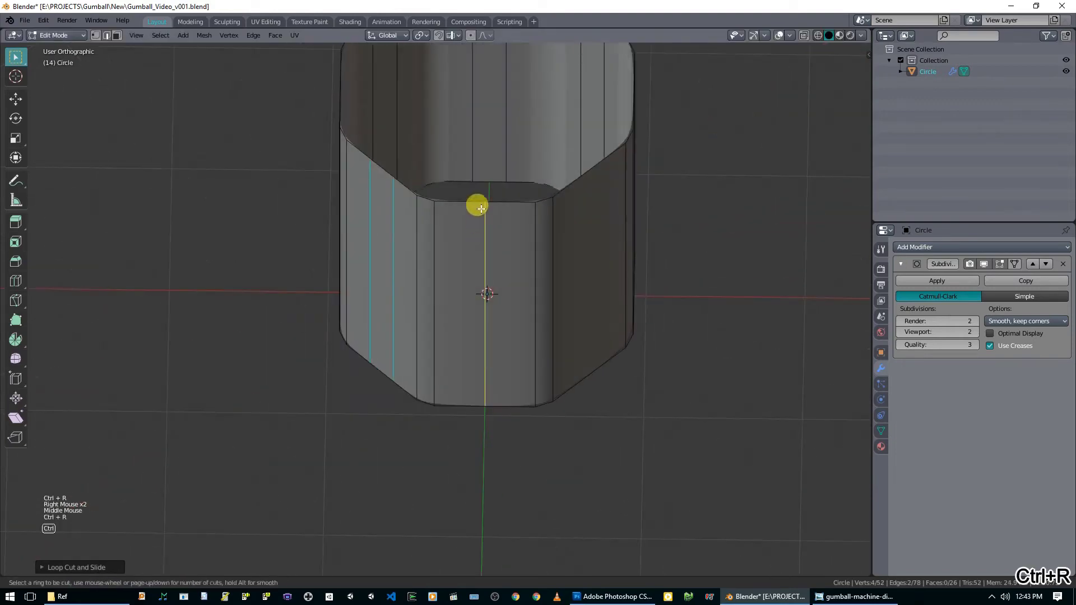
click(480, 209)
middle_drag(481, 209, 461, 264)
right_click(465, 268)
right_click(464, 268)
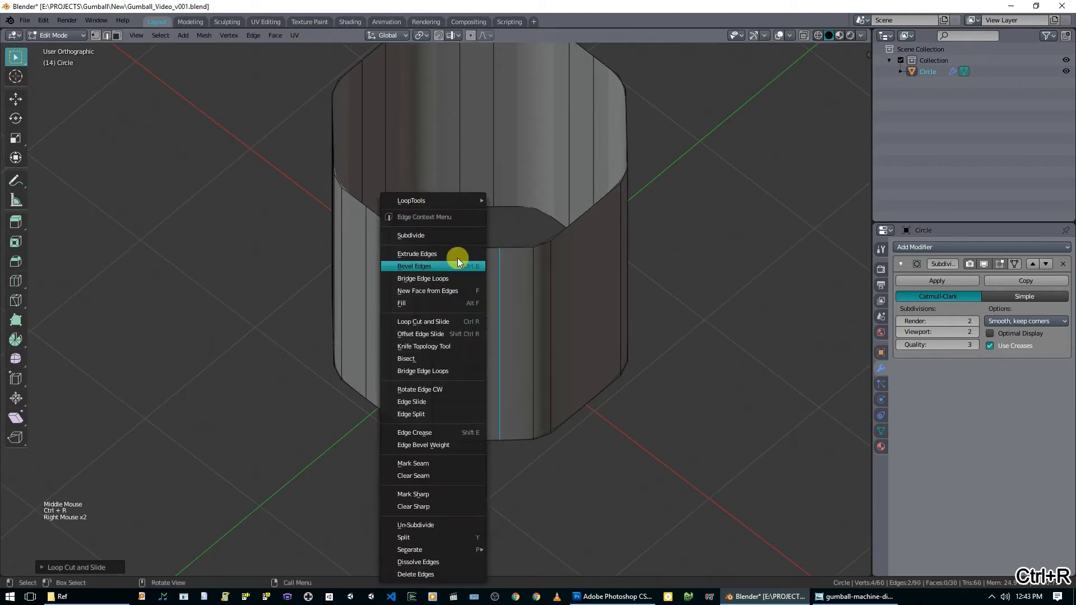
middle_drag(557, 341, 461, 295)
key(ctrl+r)
right_click(396, 242)
right_click(397, 241)
middle_drag(561, 305, 523, 282)
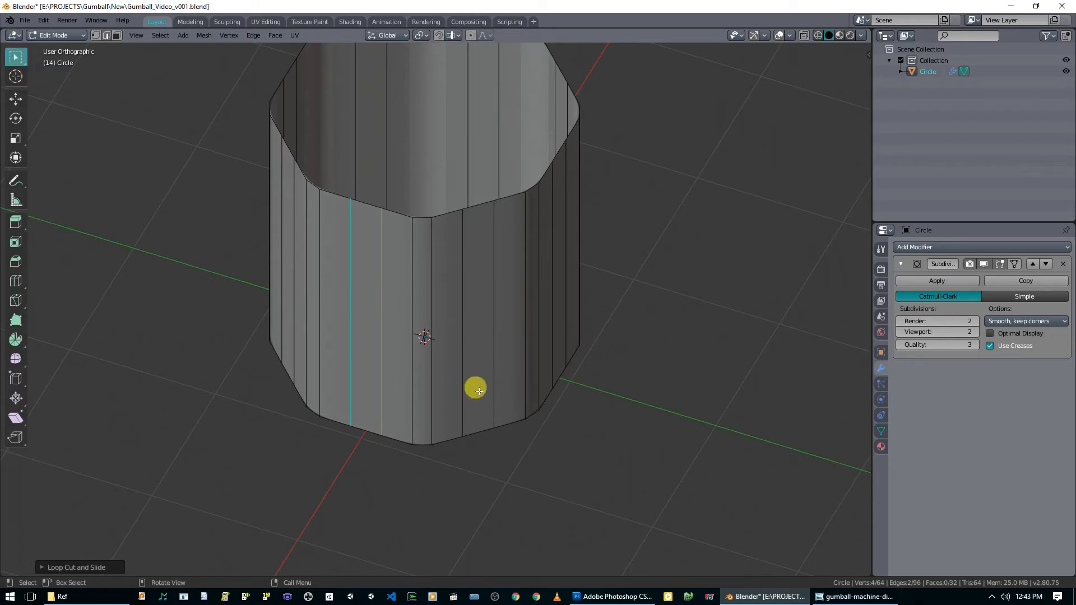
- In face selection mode, select the middle strip of all eight wide sides around the body
key(3)
click(368, 311)
shift+click(481, 298)
middle_drag(482, 298, 396, 281)
shift+click(406, 275)
shift+click(400, 262)
middle_drag(471, 262, 413, 258)
shift+click(414, 258)
middle_drag(490, 266, 441, 276)
shift+click(460, 263)
shift+click(475, 272)
shift+click(479, 303)
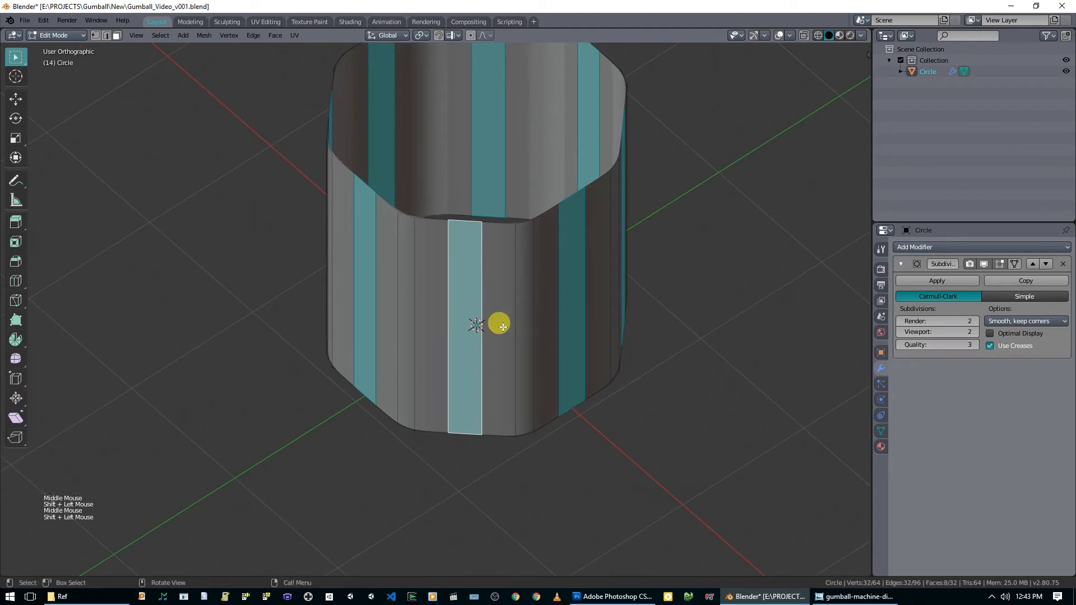
- From the top view, scale the eight selected strips outward by about 1.11 with Z locked, and check the smoothed shape in Object Mode
key(KP_7)
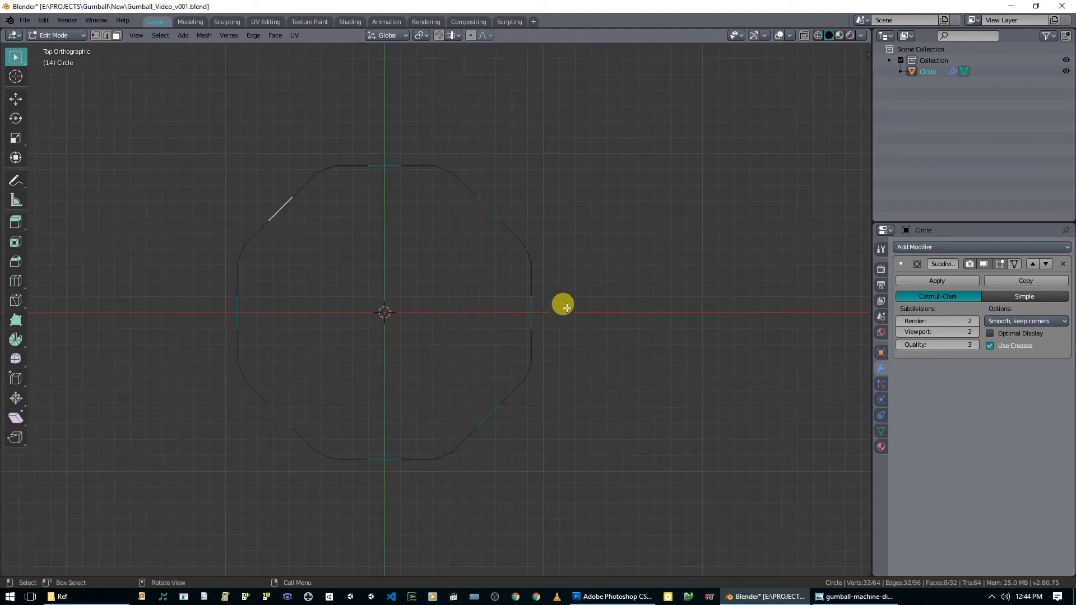
key(s)
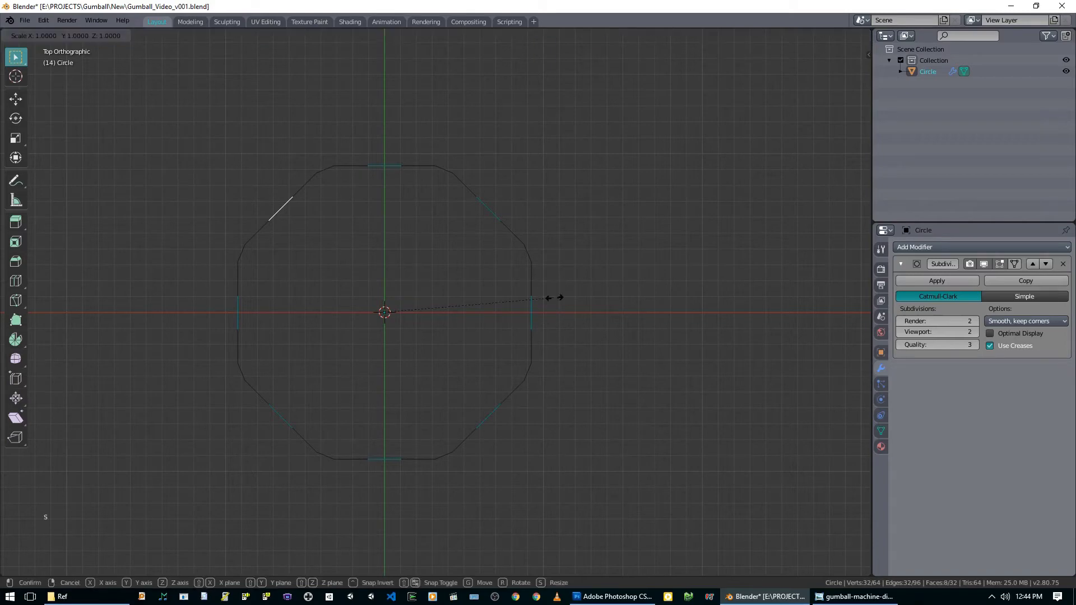
key(shift+z)
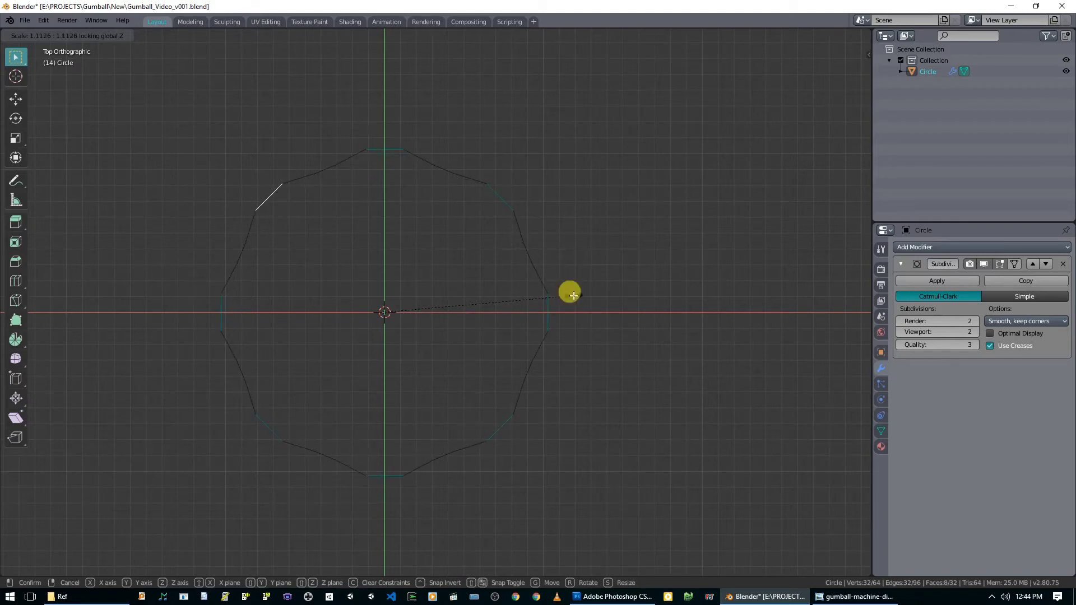
click(573, 295)
middle_drag(377, 348, 411, 321)
key(Tab)
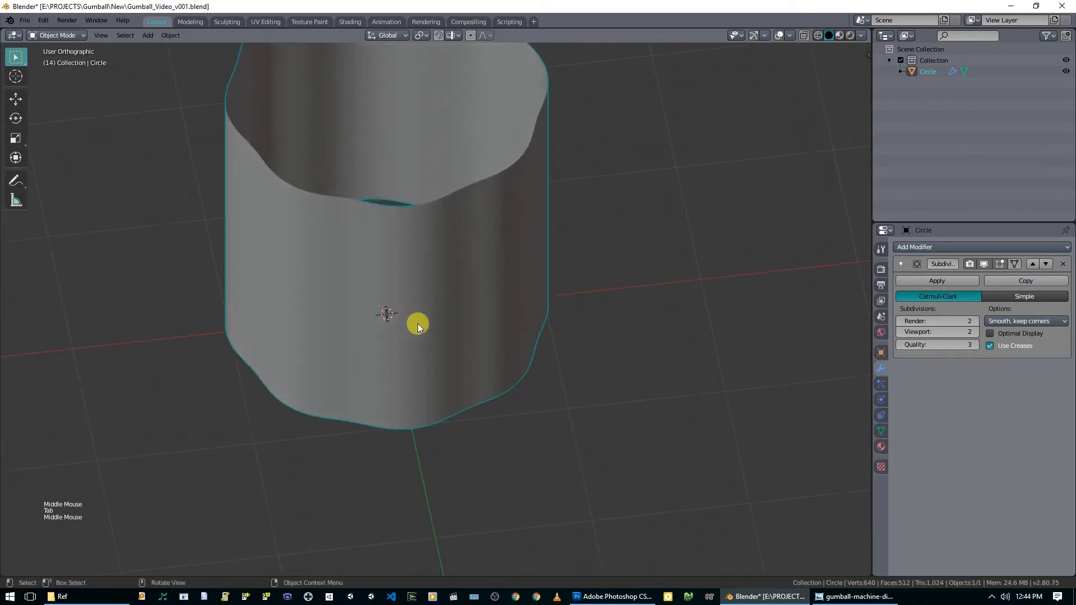
key(Tab)
scroll(426, 318, down, 4)
middle_drag(489, 297, 494, 291)
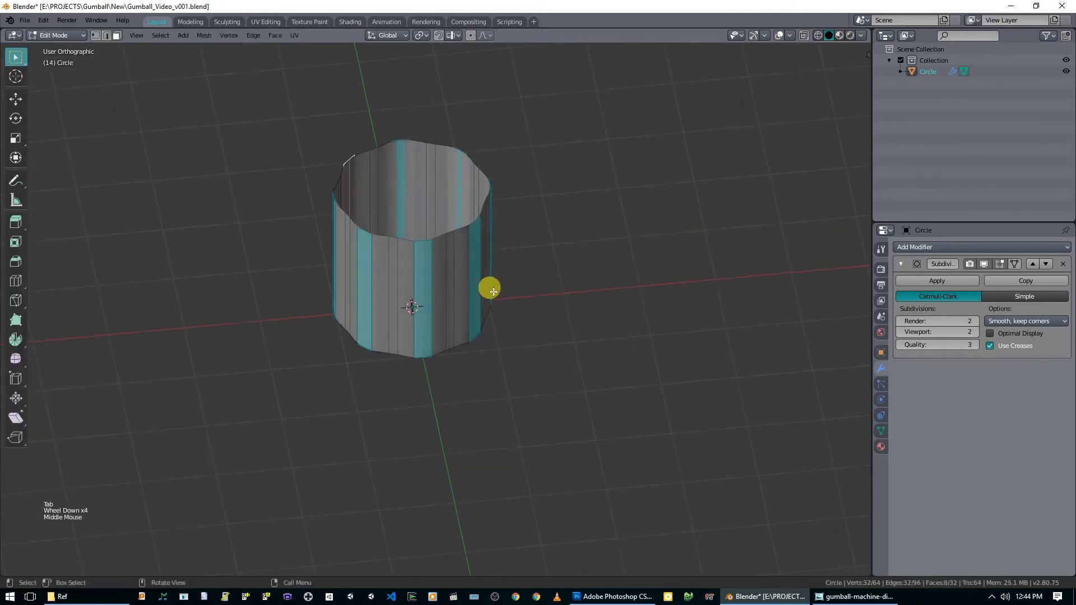
key(s)
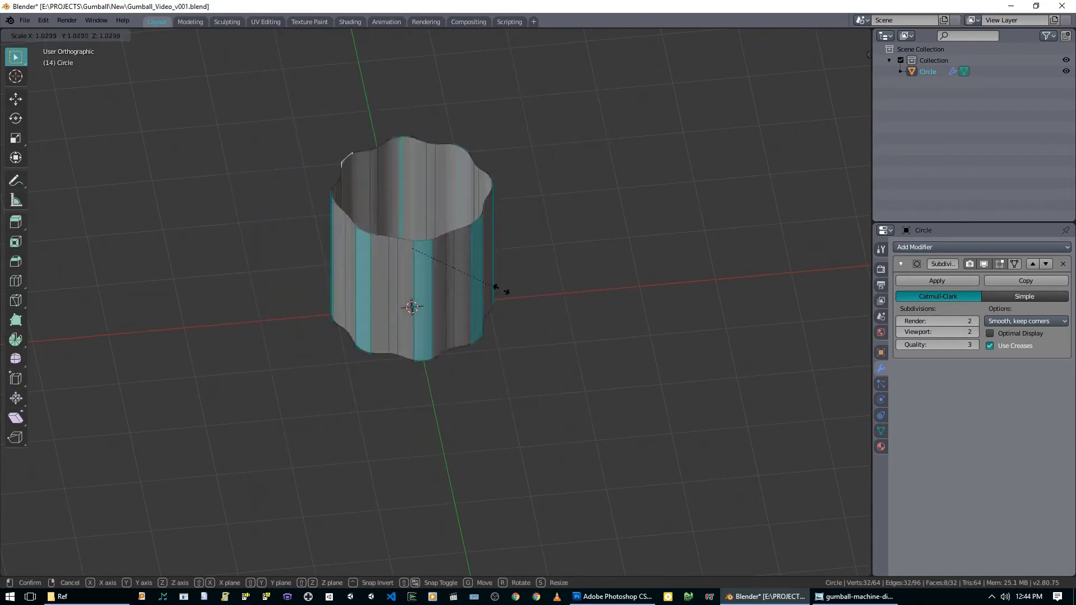
click(494, 288)
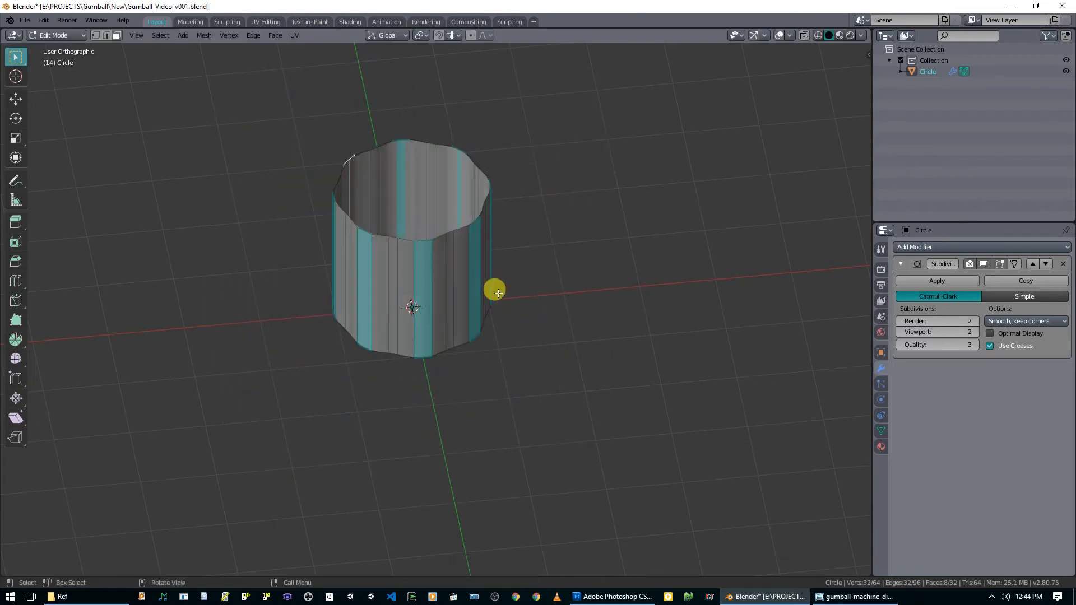
key(s)
key(shift+z)
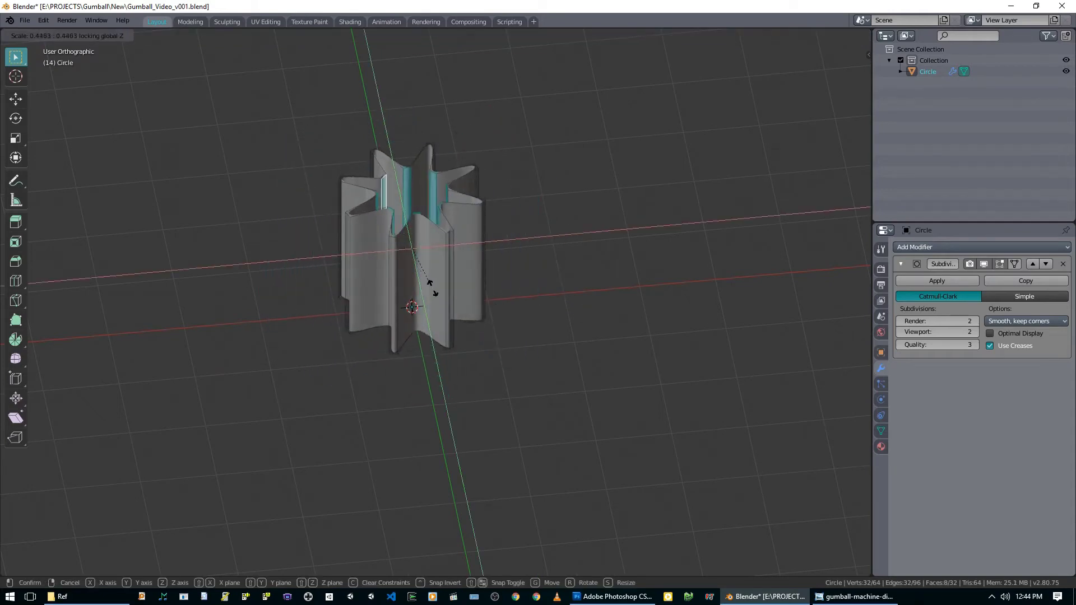
click(510, 306)
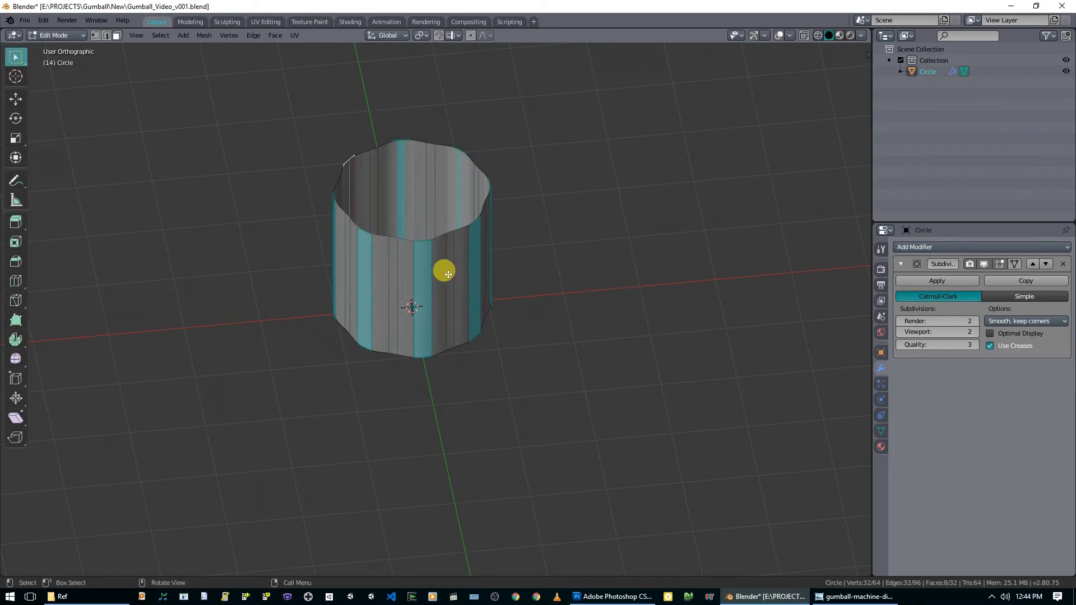
middle_drag(448, 274, 470, 259)
scroll(442, 281, up, 3)
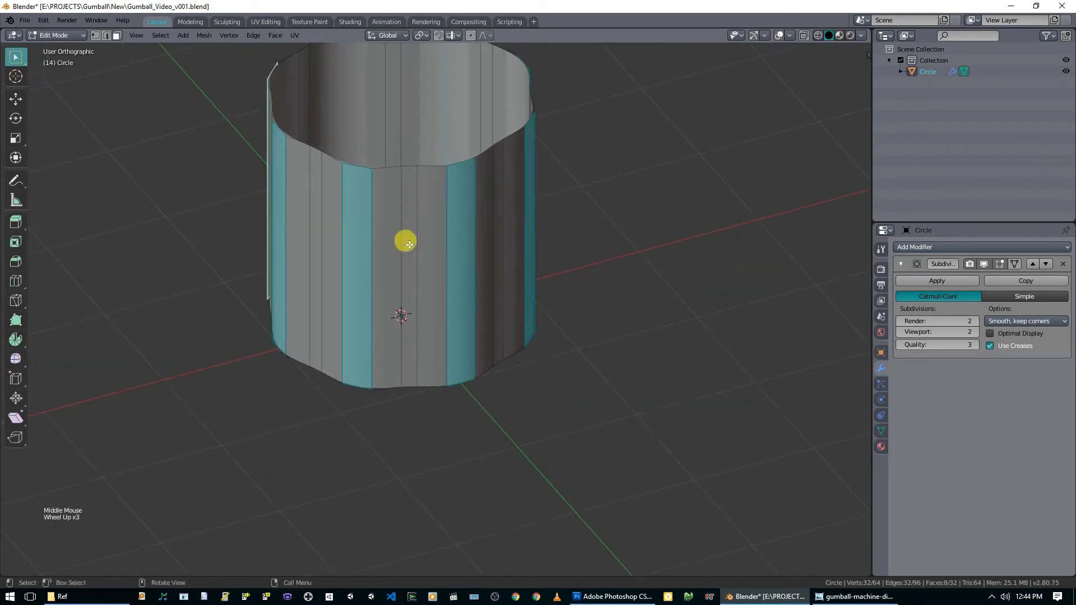
- Clear the selection and add two evenly spaced vertical loop cuts to each of the first two narrow recessed strips
shift+middle_drag(407, 172, 409, 272)
scroll(409, 258, up, 1)
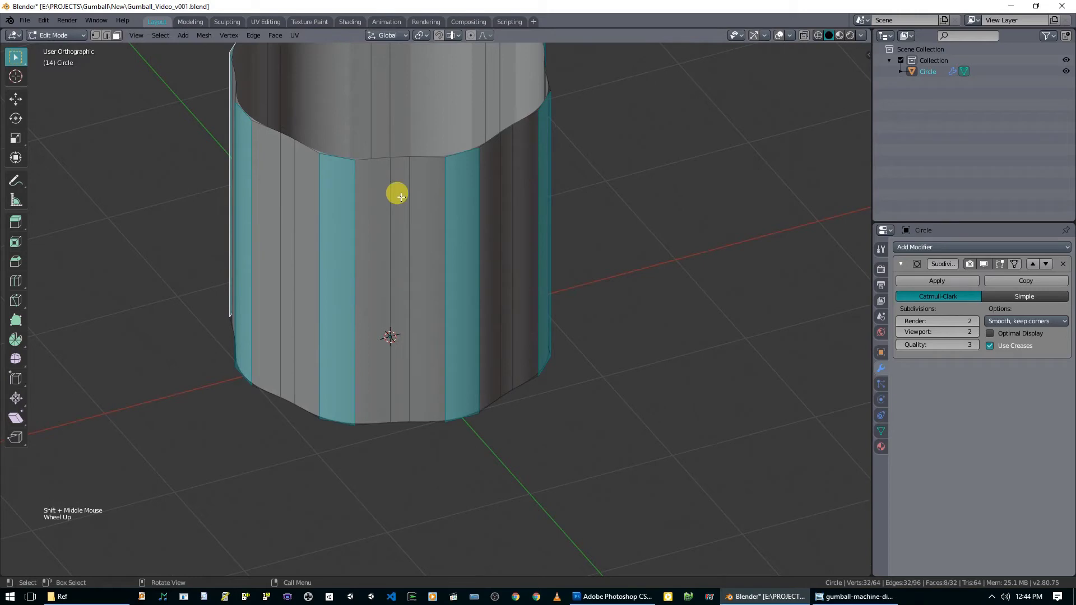
key(alt+a)
key(ctrl+r)
click(395, 156)
right_click(397, 157)
right_click(398, 157)
middle_drag(449, 163, 385, 158)
key(ctrl+r)
click(369, 154)
click(369, 153)
- Divide the next three recessed strips around the body into thirds with two centred vertical loop cuts each
middle_drag(518, 170, 405, 157)
key(ctrl+r)
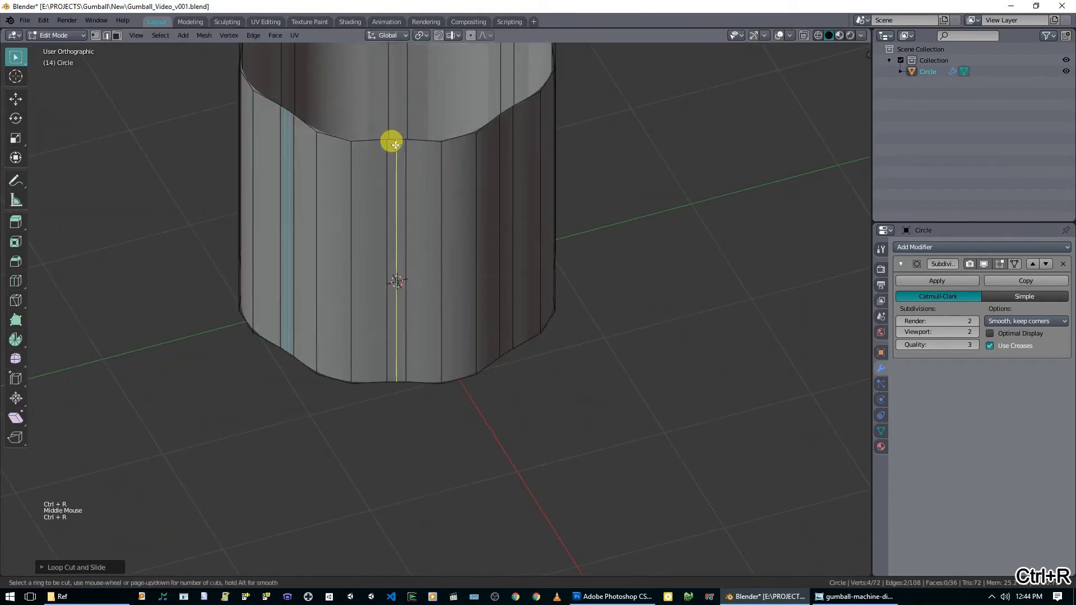
click(395, 144)
click(395, 145)
middle_drag(504, 149, 399, 211)
key(ctrl+r)
click(440, 155)
click(440, 156)
key(ctrl+r)
click(475, 189)
click(474, 190)
- Add two evenly spaced vertical loop cuts to each of the last three recessed strips
key(ctrl+r)
click(480, 200)
click(480, 200)
key(ctrl+r)
click(463, 199)
right_click(463, 200)
right_click(527, 203)
key(ctrl+r)
click(399, 212)
right_click(402, 217)
- In face selection mode, select the thin middle strip of all eight recesses around the body
key(3)
click(402, 246)
middle_drag(442, 248, 372, 211)
shift+click(440, 221)
shift+click(409, 213)
shift+click(402, 193)
middle_drag(455, 205, 469, 228)
shift+click(446, 203)
shift+click(493, 212)
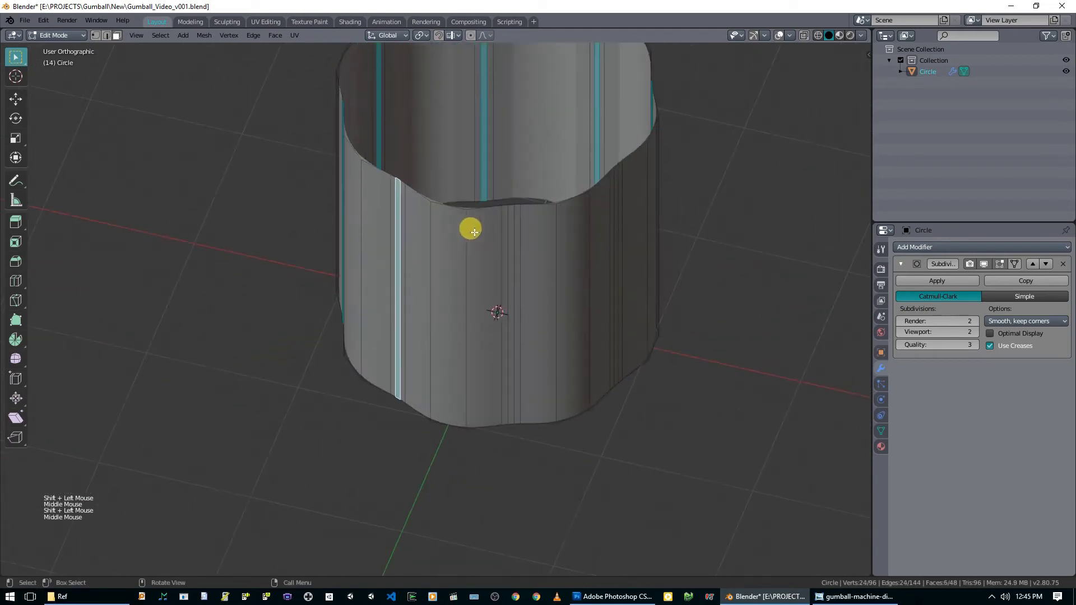
shift+click(507, 233)
middle_drag(540, 241, 510, 248)
shift+click(471, 235)
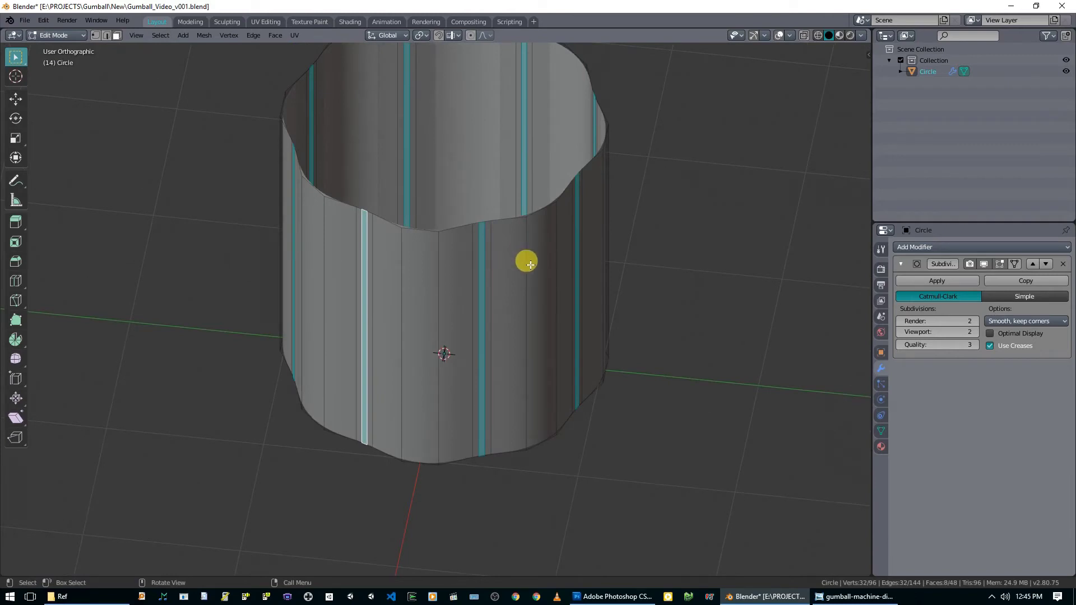
- Scale the eight thin strips outward by about 1.05 with Z locked to form ridges, and check the smoothed shape in Object Mode
key(KP_7)
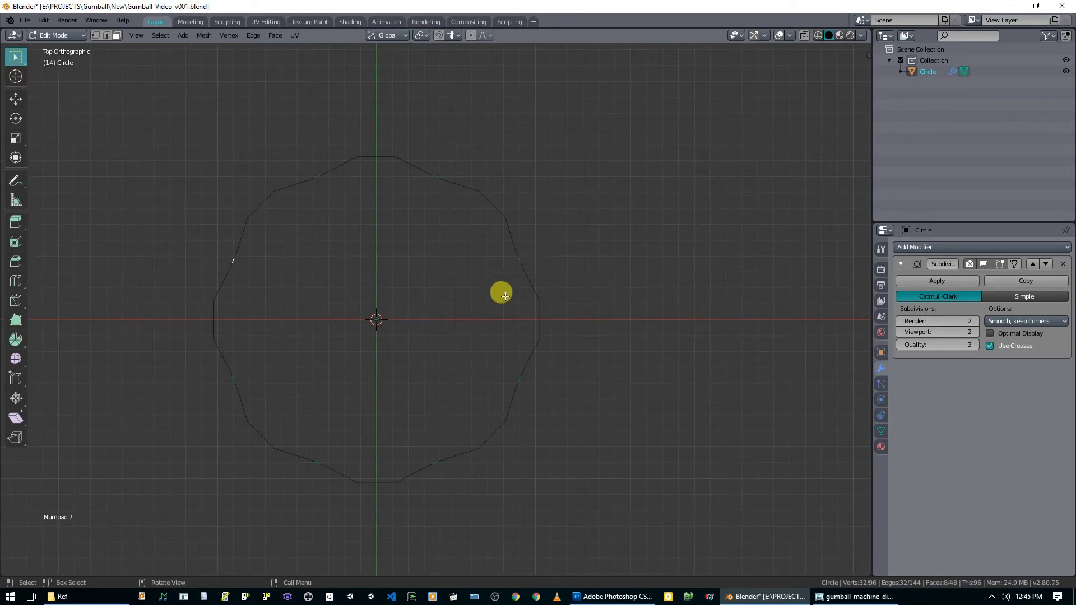
scroll(493, 315, up, 1)
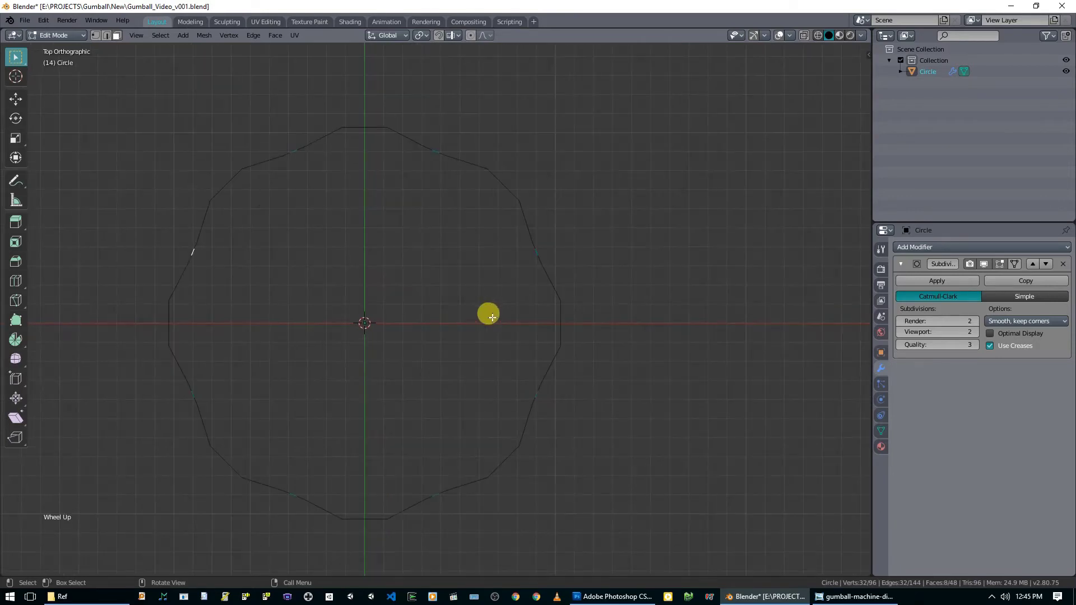
key(s)
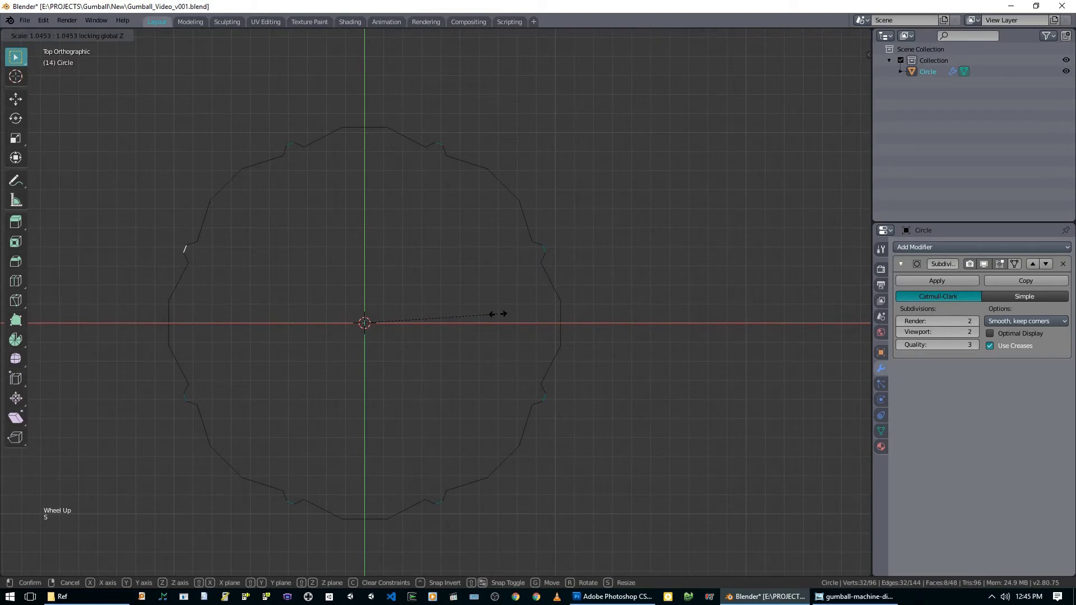
click(497, 312)
key(Tab)
middle_drag(436, 340, 441, 311)
scroll(459, 318, down, 1)
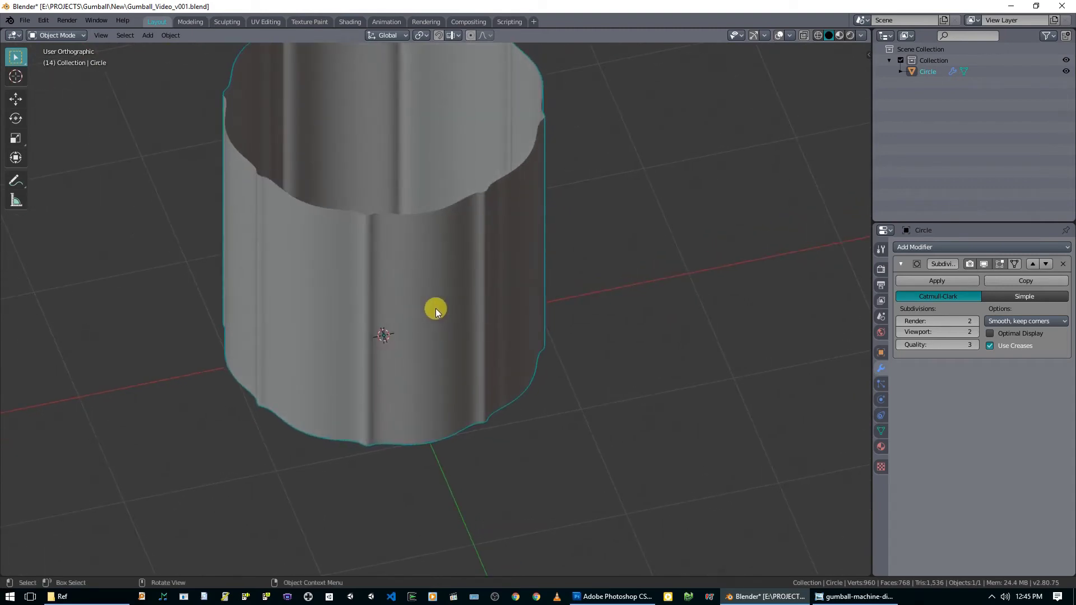
middle_drag(439, 294, 449, 293)
scroll(450, 293, up, 2)
- Examine the ridges up close, including their smoothed profile from above in wireframe display
key(Tab)
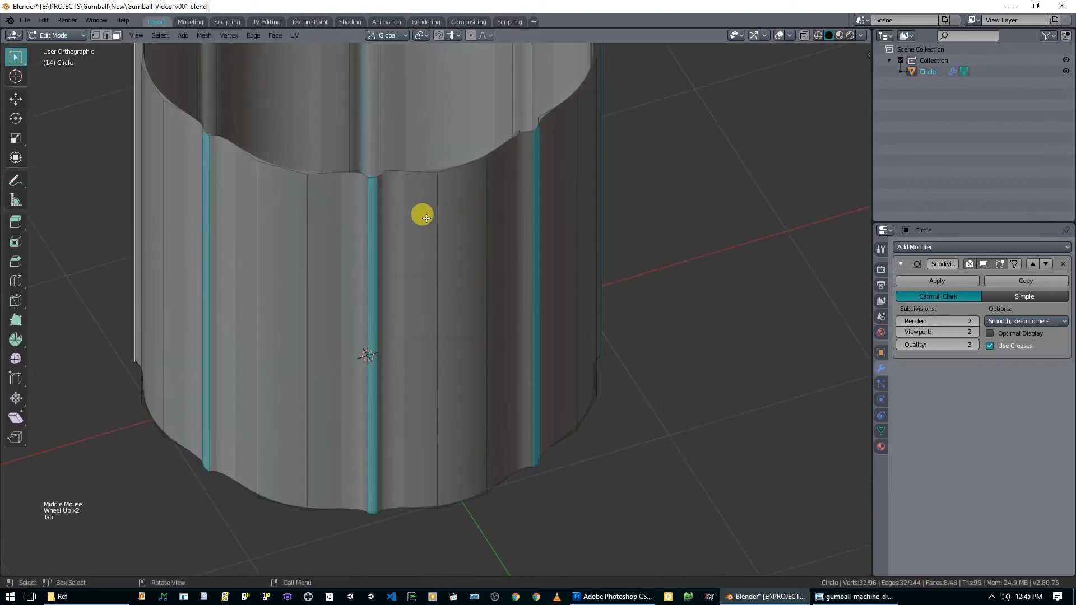
scroll(425, 219, up, 1)
middle_drag(383, 193, 374, 209)
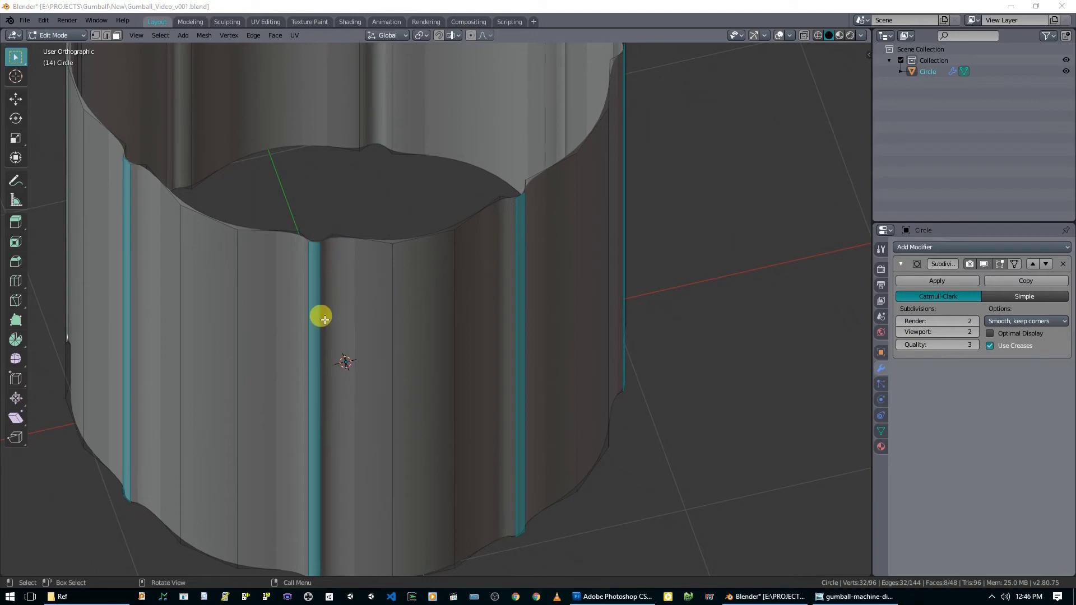
middle_drag(357, 300, 342, 310)
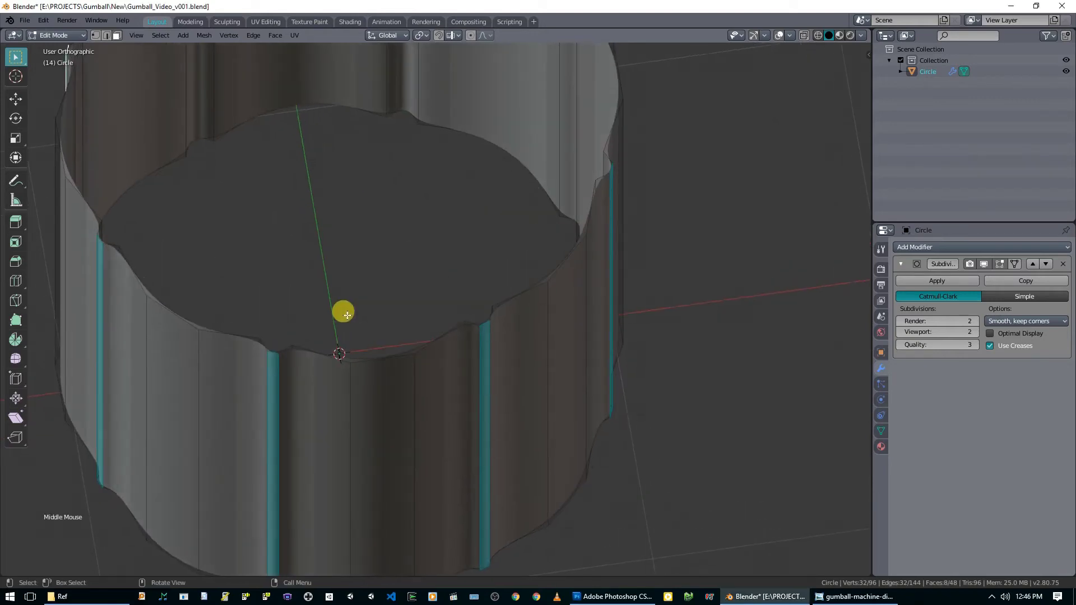
key(KP_7)
shift+middle_drag(239, 306, 487, 298)
key(Tab)
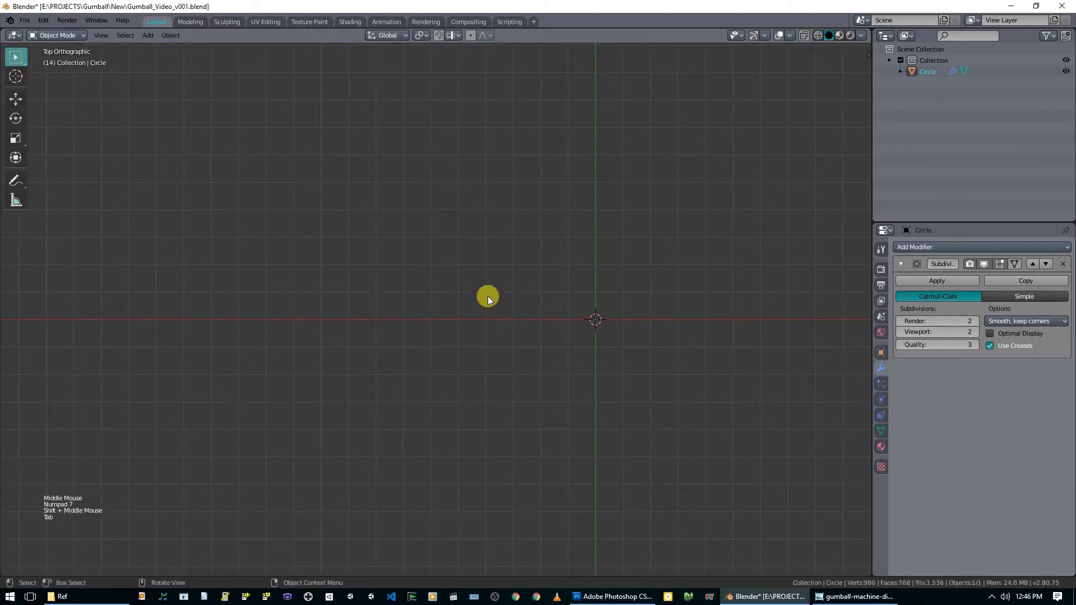
key(z)
scroll(365, 188, up, 2)
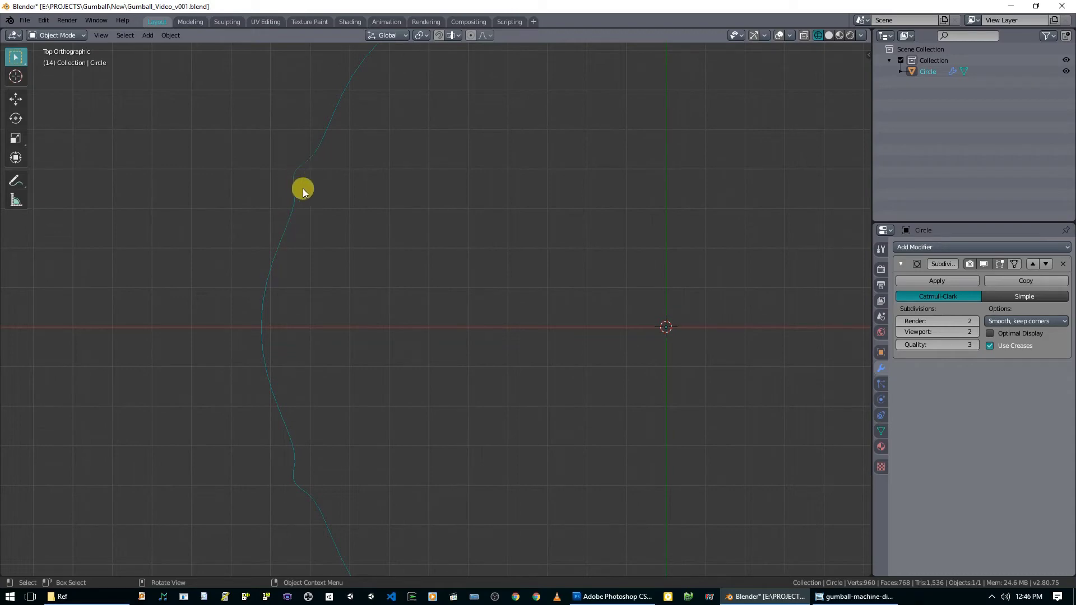
- Compare the ridges with the gumball machine reference photo, and return to the body in Edit Mode with solid shading
click(840, 596)
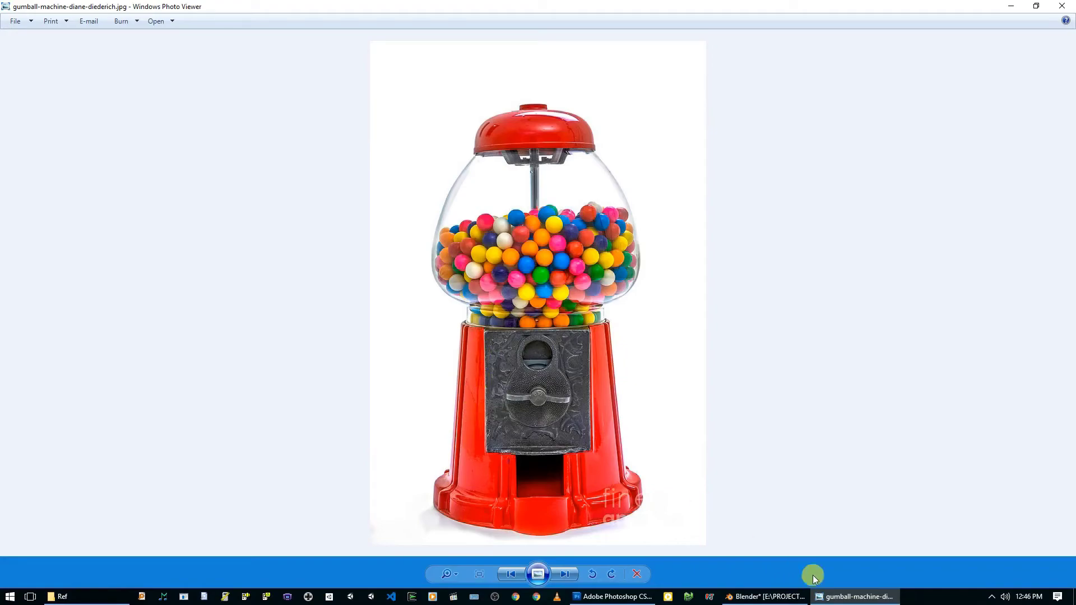
click(774, 597)
middle_drag(357, 324, 372, 324)
key(Tab)
middle_drag(379, 288, 410, 305)
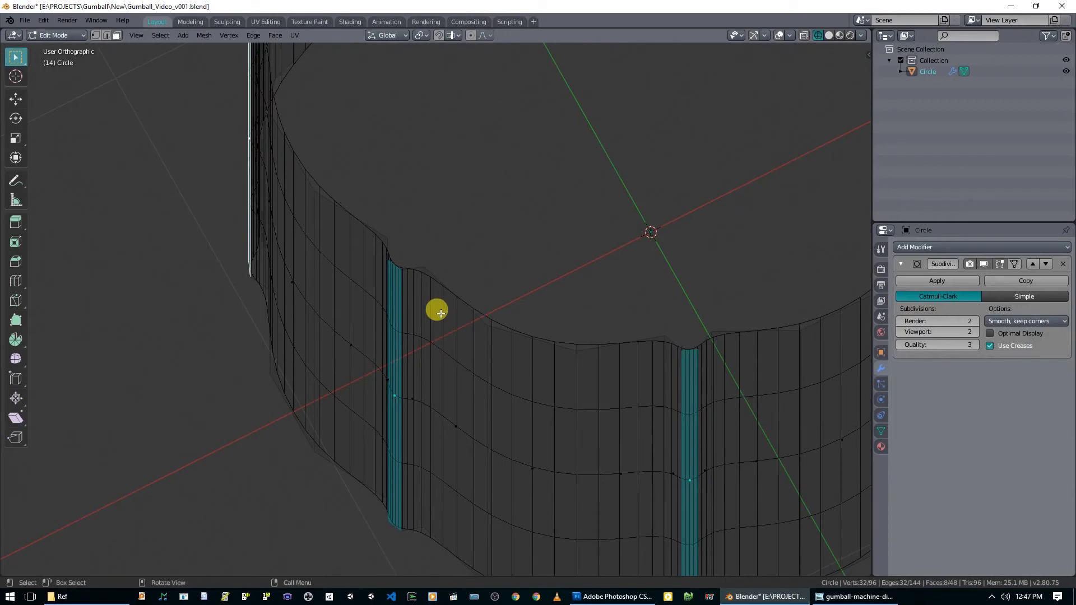
key(z)
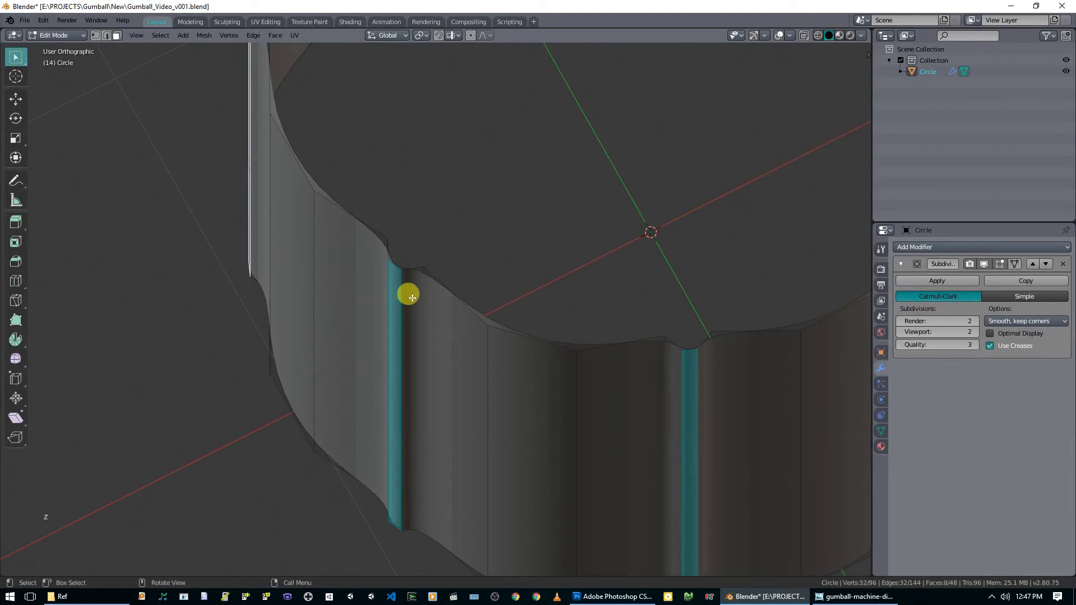
- Try to sharpen one base corner of a ridge with vertical loop cuts slid close to either side of it
scroll(418, 299, up, 1)
ctrl+scroll(412, 283, up, 3)
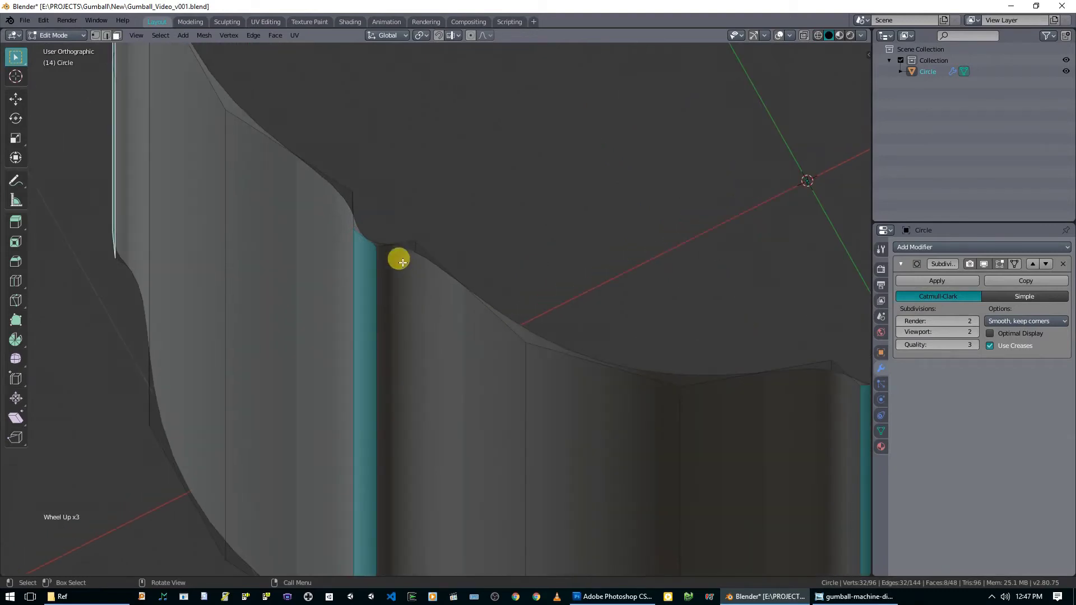
key(ctrl+r)
click(394, 249)
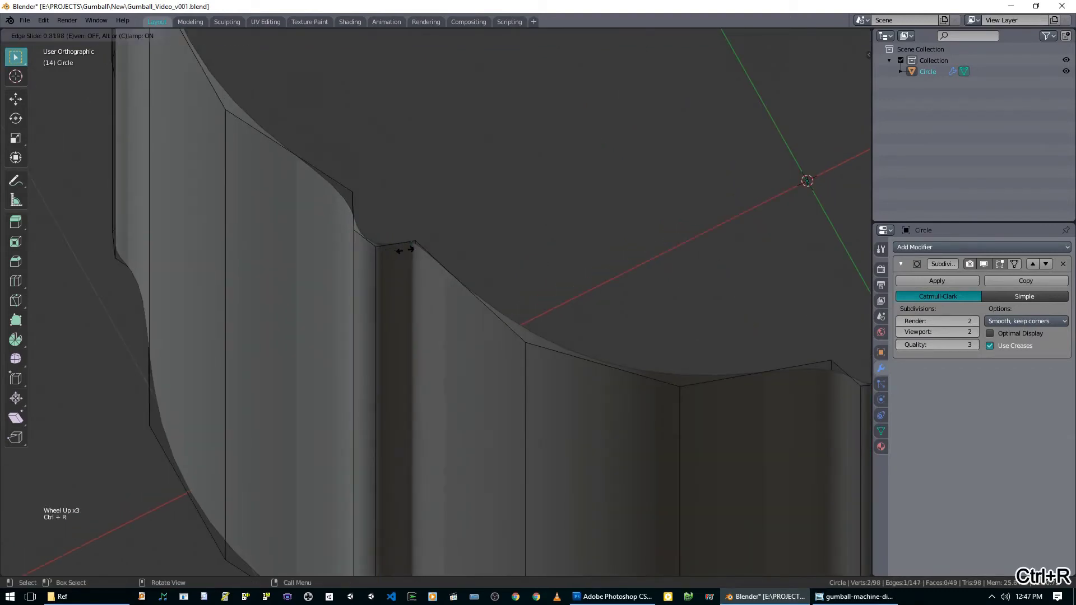
click(430, 258)
key(ctrl+r)
click(440, 257)
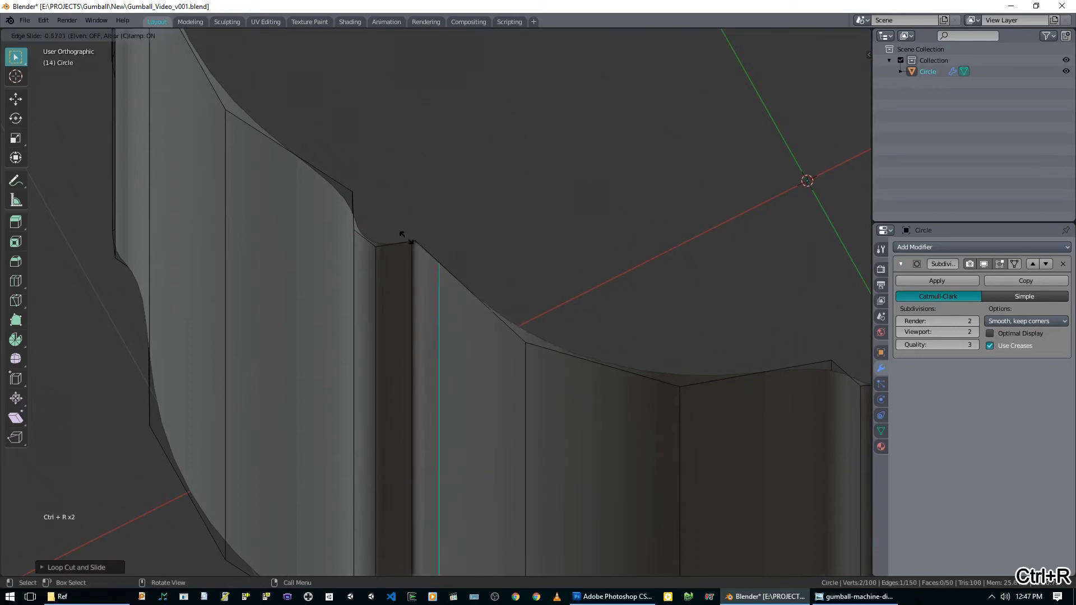
click(391, 222)
key(Tab)
middle_drag(432, 244, 503, 258)
scroll(478, 232, down, 6)
scroll(476, 160, up, 4)
- Try matching support loops around the same ridge's other base corner, and inspect the result in Object Mode
key(ctrl+r)
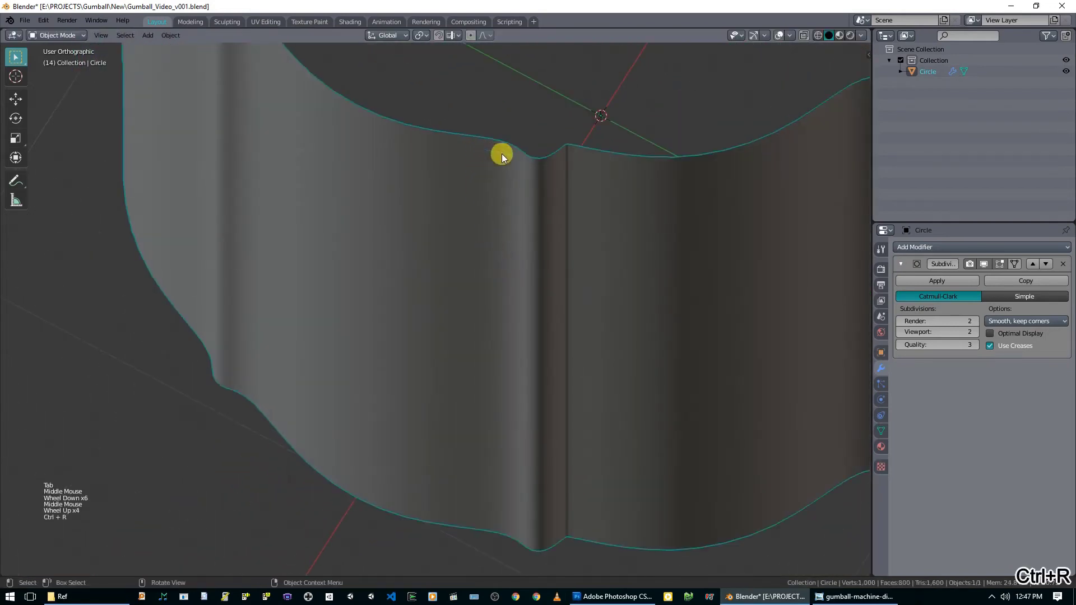
key(Tab)
key(ctrl+r)
click(488, 146)
click(516, 138)
key(ctrl+r)
key(Tab)
middle_drag(504, 139, 493, 187)
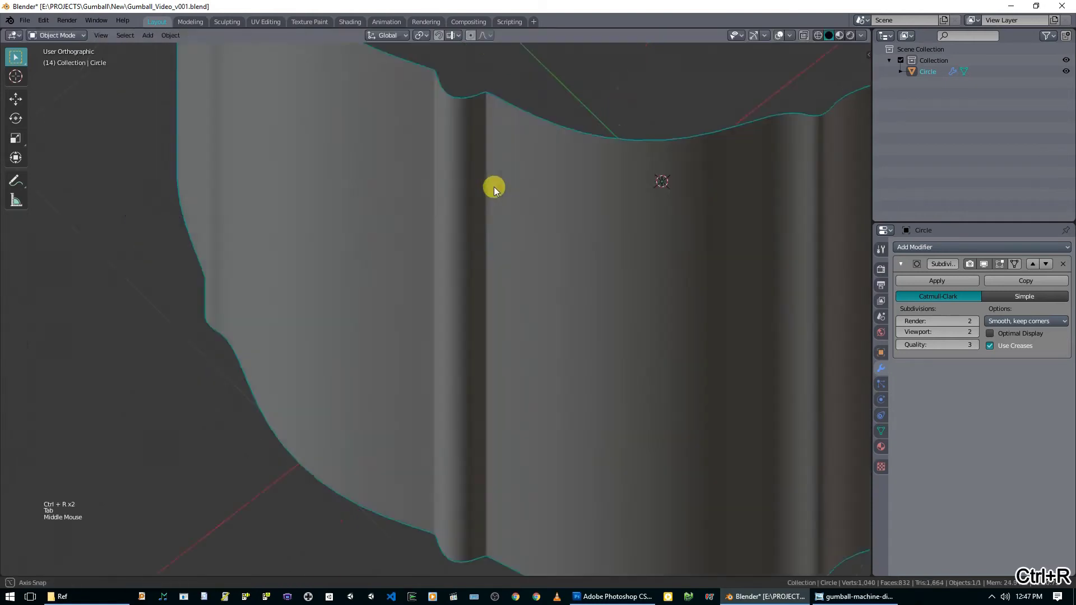
scroll(493, 186, down, 4)
middle_drag(446, 220, 471, 386)
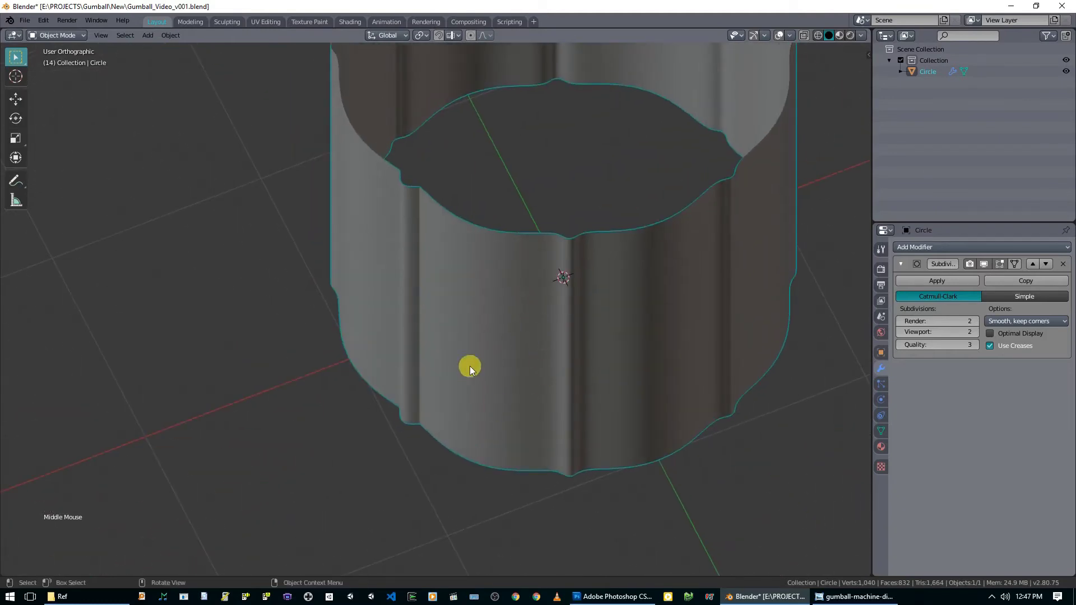
middle_drag(415, 307, 490, 234)
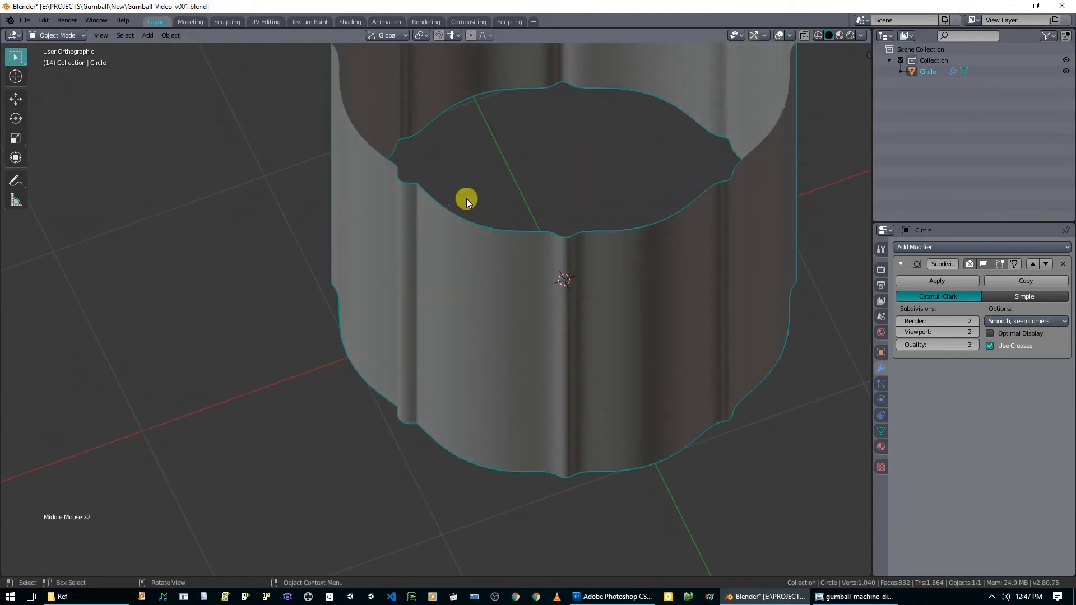
shift+middle_drag(417, 201, 469, 317)
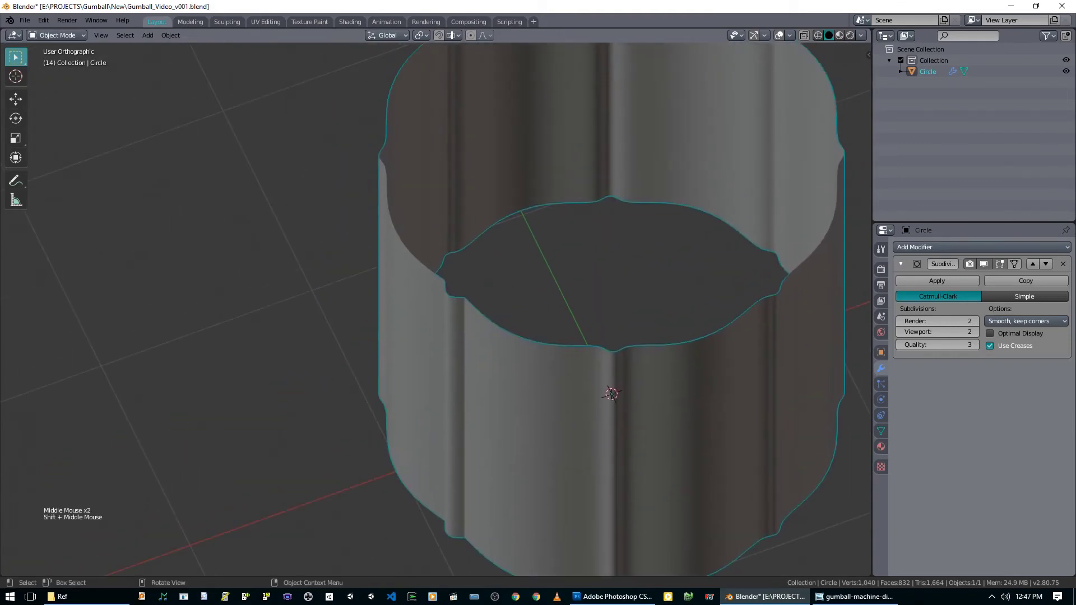
click(487, 345)
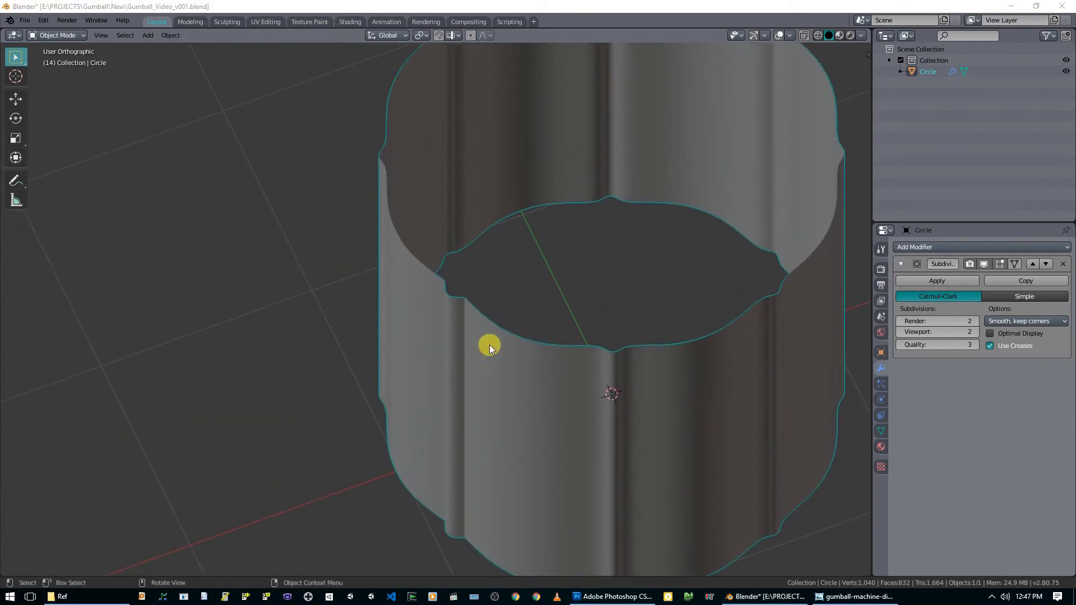
- Try a support loop cut on the wide face beside the neighbouring ridge, slid toward the ridge's base corner
key(Tab)
scroll(484, 330, up, 8)
middle_drag(526, 320, 548, 321)
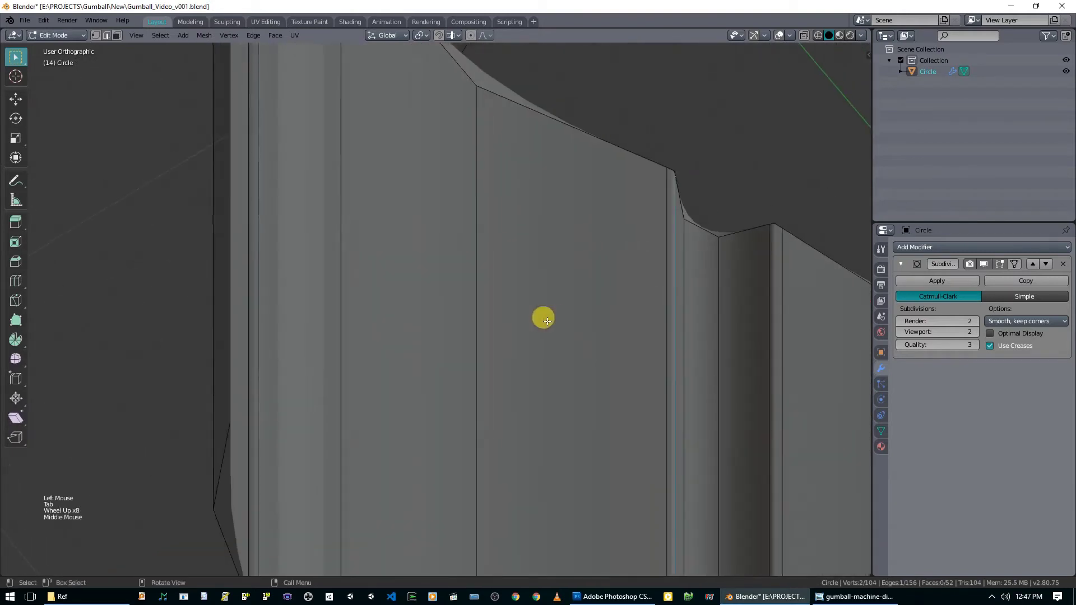
shift+middle_drag(679, 167, 495, 233)
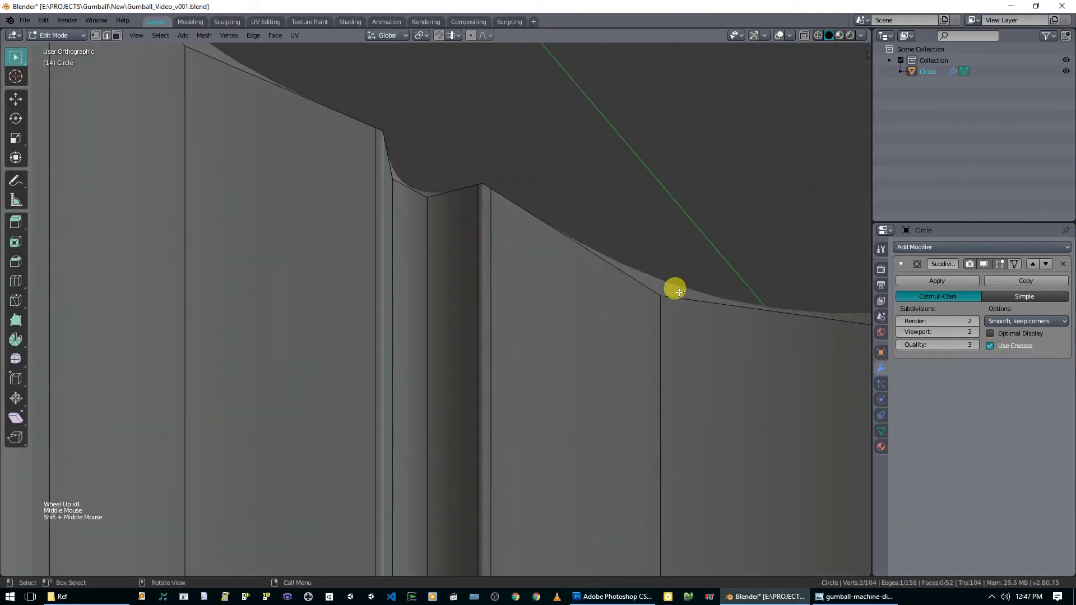
scroll(695, 309, down, 3)
shift+middle_drag(703, 321, 478, 308)
key(ctrl+r)
click(509, 297)
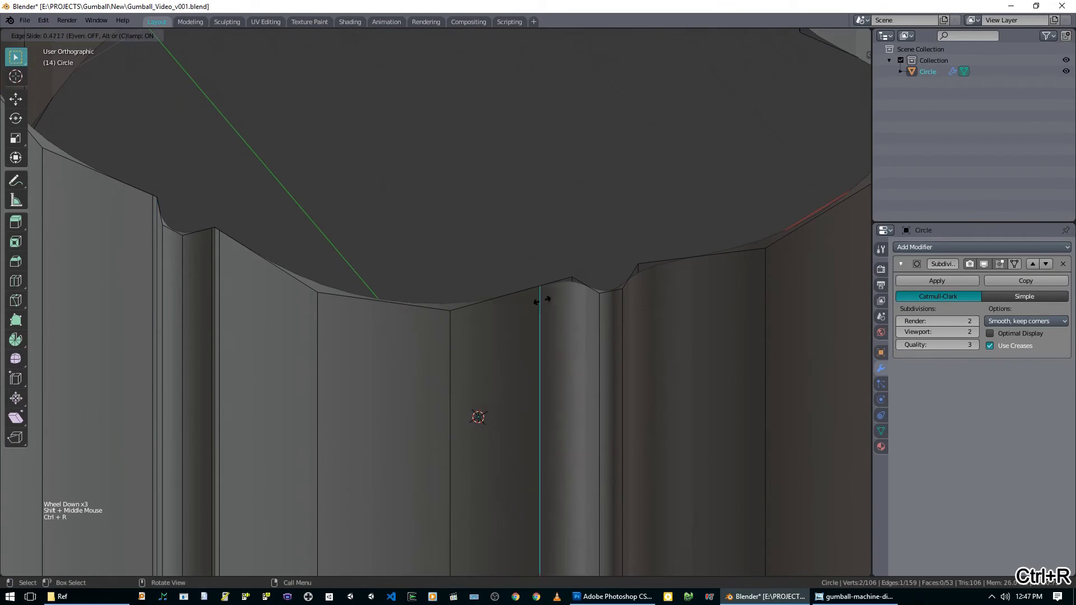
click(558, 293)
middle_drag(557, 293, 503, 309)
scroll(498, 306, up, 1)
- Undo all the support loop cuts around the ridges, back to the selection of the eight thin ridge strips
key(ctrl+z)
key(ctrl+z)
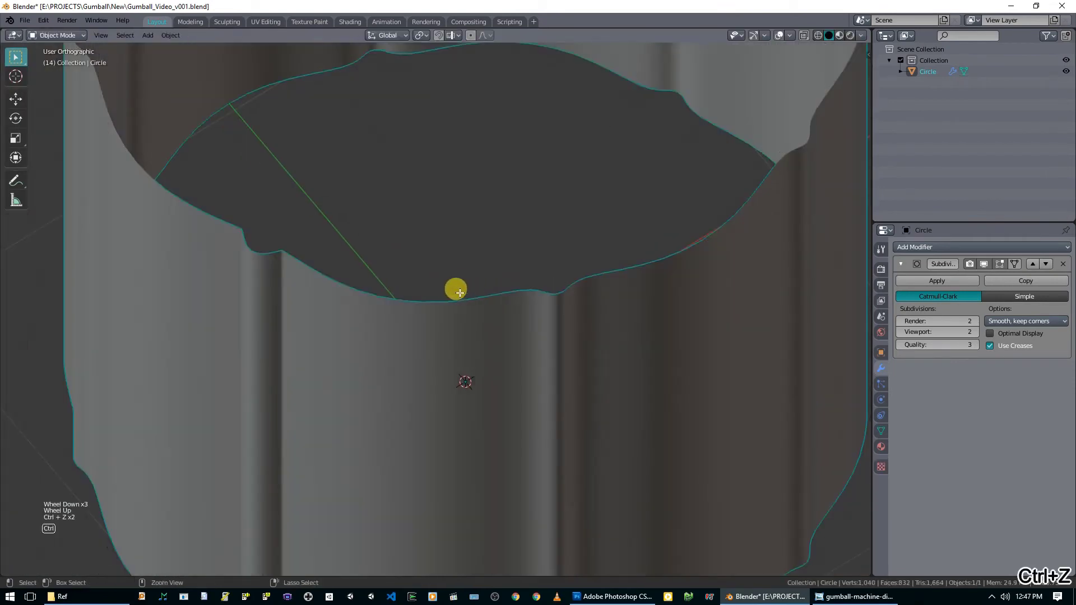
key(ctrl+z)
key(ctrl+z)
key(ctrl+z)
key(ctrl+z)
key(ctrl+z)
key(ctrl+z)
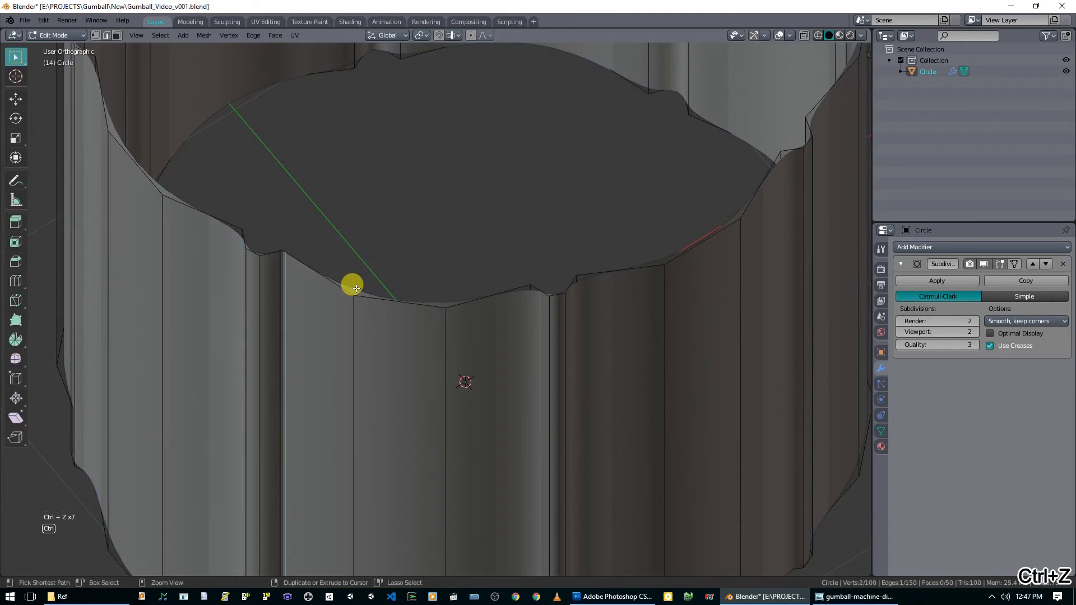
key(ctrl+z)
key(ctrl+z)
key(ctrl+z)
key(ctrl+z)
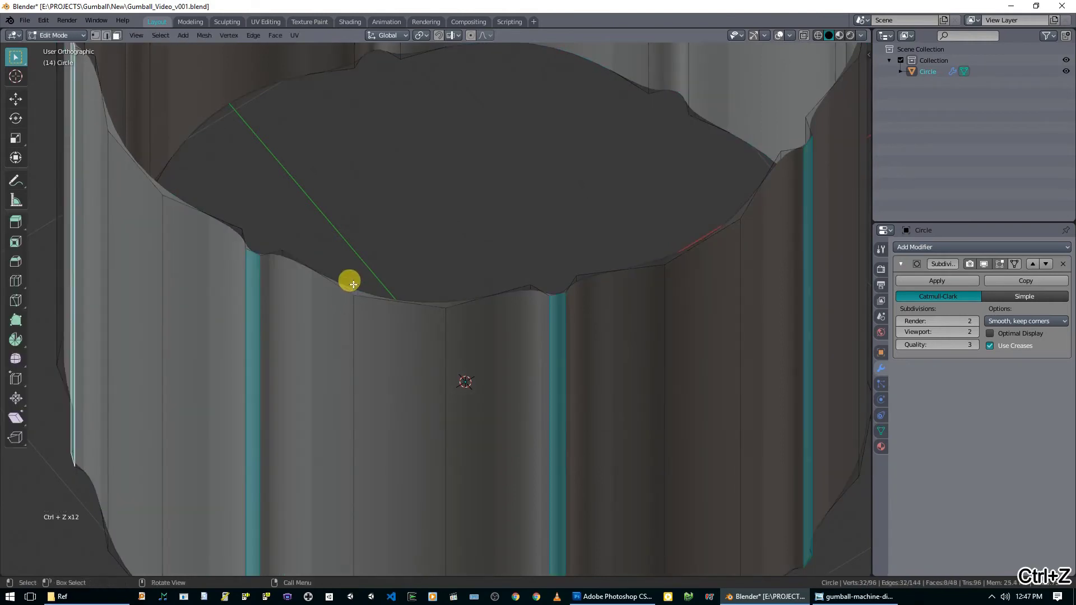
- In edge selection mode, select the vertical base edges on both sides of the first ridges around the body
click(281, 256)
middle_drag(282, 258, 325, 300)
key(2)
click(395, 286)
shift+click(344, 269)
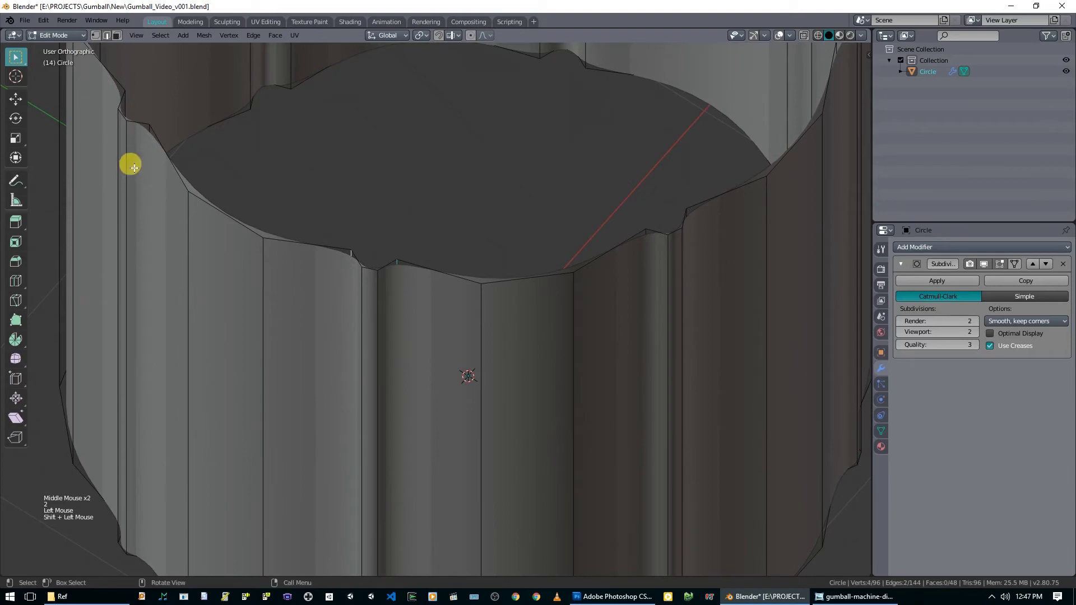
shift+click(149, 154)
middle_drag(217, 185, 325, 307)
shift+click(522, 321)
shift+click(280, 309)
shift+click(223, 299)
- Add the base edges of the remaining ridges to complete the sixteen-edge selection, and show the profile from the top view
middle_drag(187, 298, 263, 292)
shift+click(274, 292)
shift+click(227, 285)
middle_drag(176, 280, 280, 285)
shift+click(219, 279)
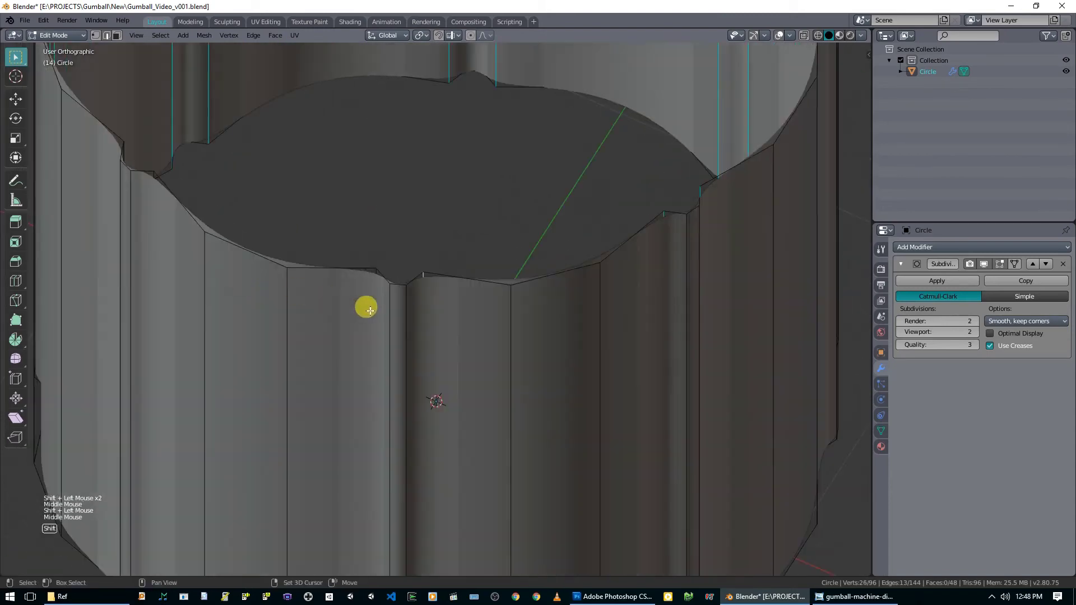
shift+click(368, 310)
middle_drag(368, 310, 396, 305)
shift+click(307, 277)
shift+click(250, 277)
middle_drag(250, 277, 335, 277)
scroll(335, 277, down, 1)
scroll(335, 277, down, 5)
middle_drag(398, 250, 319, 259)
key(KP_7)
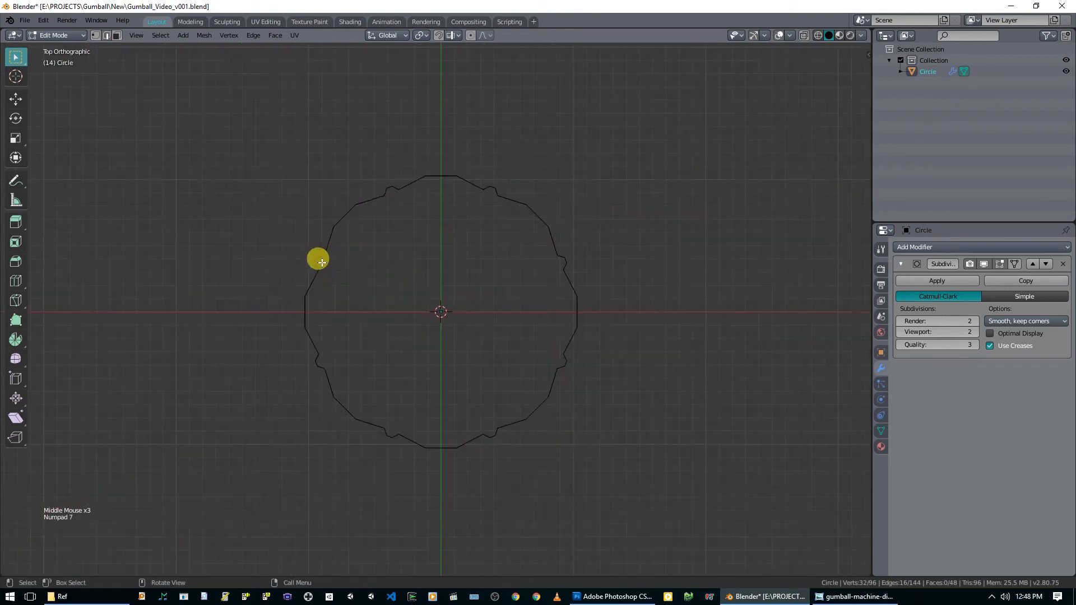
scroll(415, 170, up, 4)
shift+middle_drag(409, 143, 387, 247)
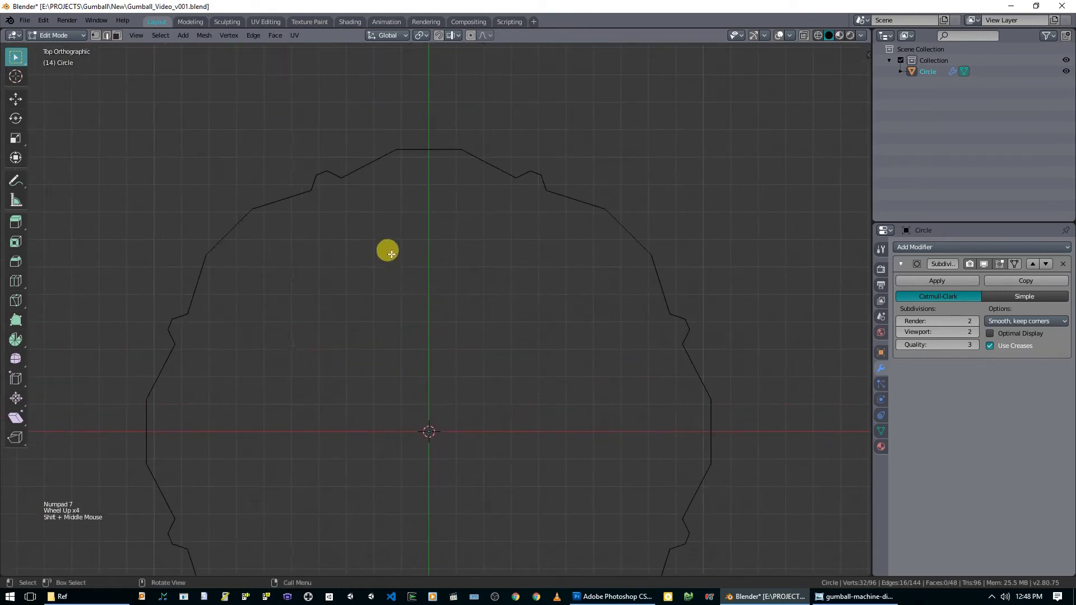
- Bevel the sixteen selected ridge base edges by about 0.0047 m with one segment, and check the smoothed body in object mode
key(ctrl+b)
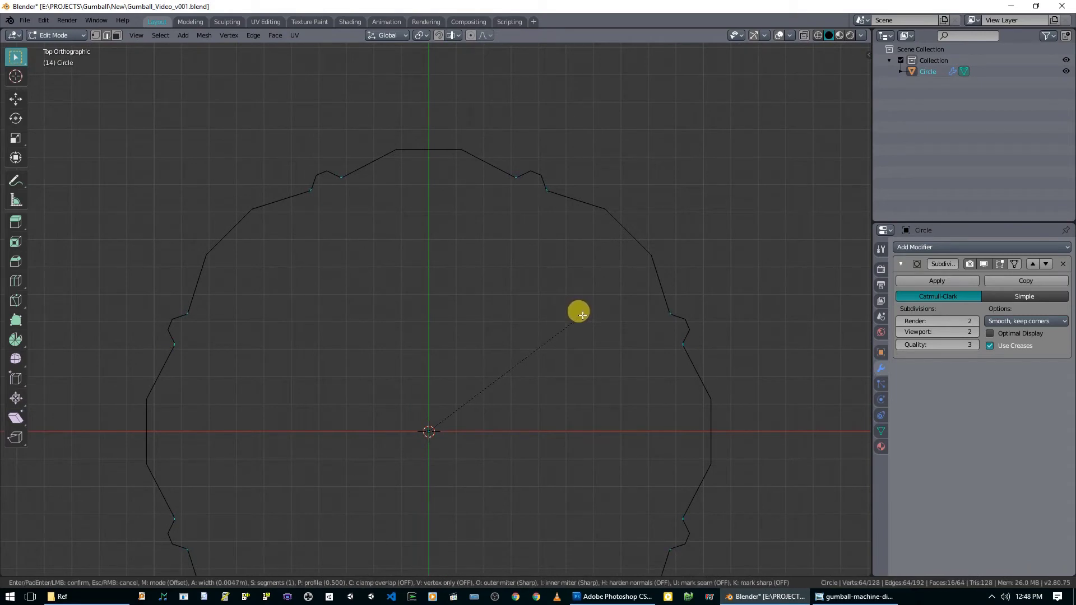
click(582, 315)
scroll(314, 153, up, 5)
shift+middle_drag(329, 146, 351, 220)
scroll(420, 314, down, 4)
key(Tab)
scroll(428, 404, down, 7)
middle_drag(428, 403, 461, 391)
scroll(497, 332, up, 3)
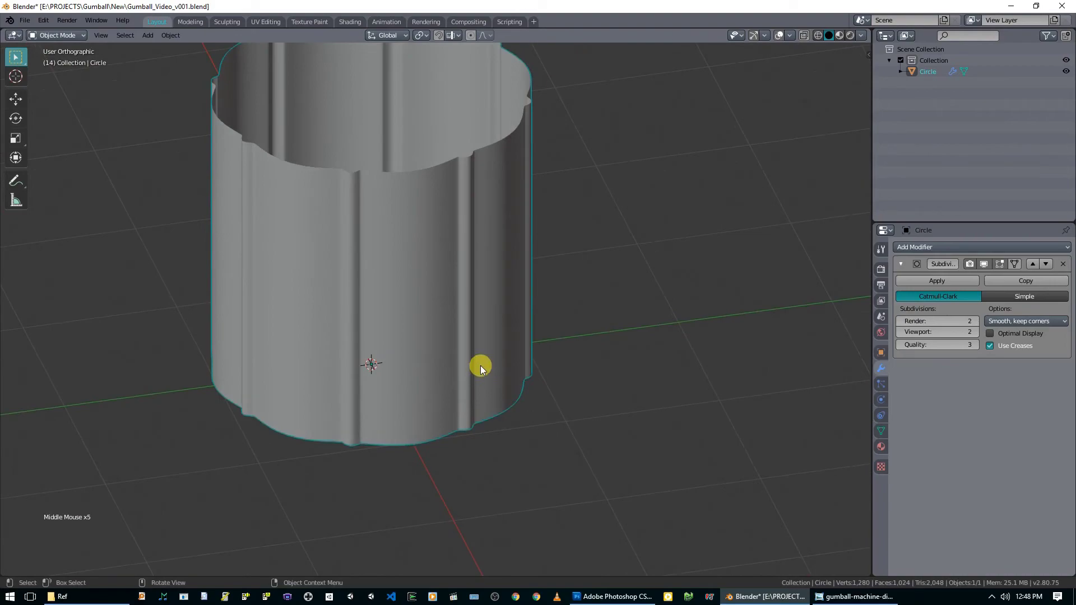
scroll(481, 360, down, 3)
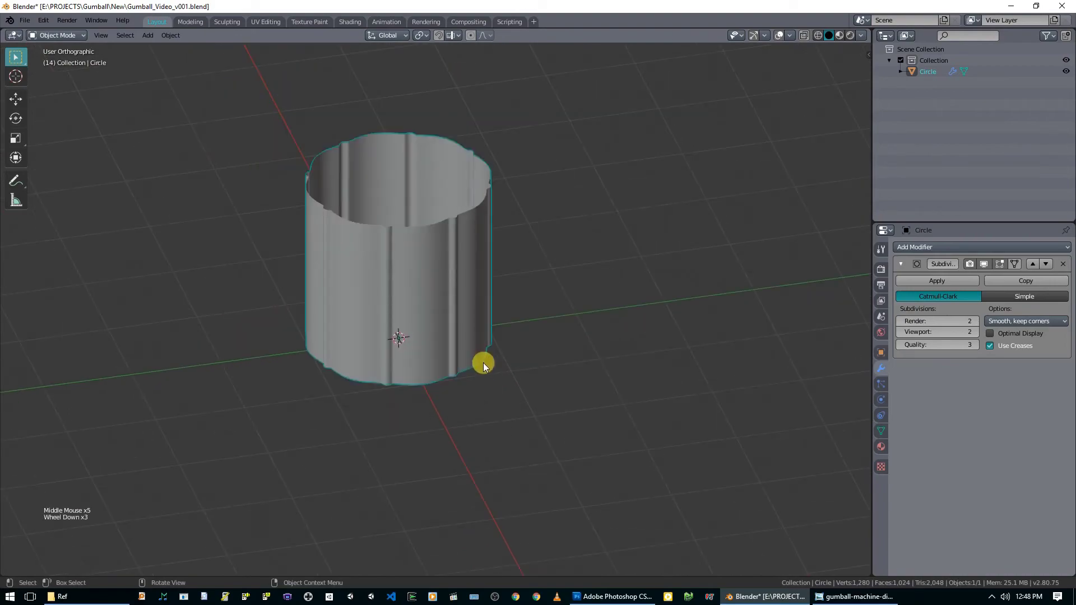
- Switch to the reference photo of the gumball machine and examine the red body's flared base and ridges up close
click(856, 595)
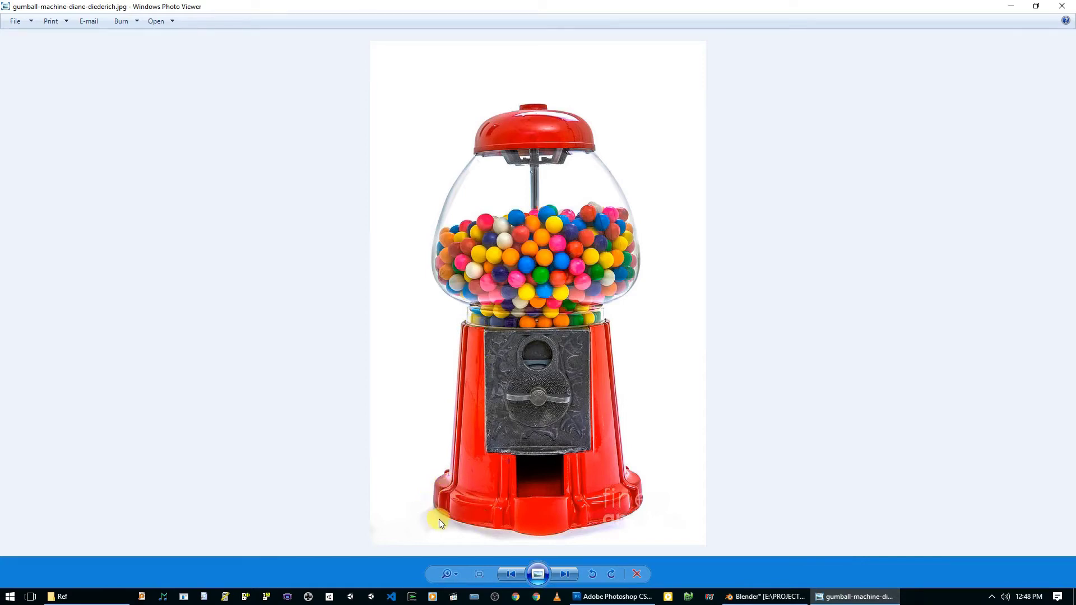
scroll(536, 527, up, 3)
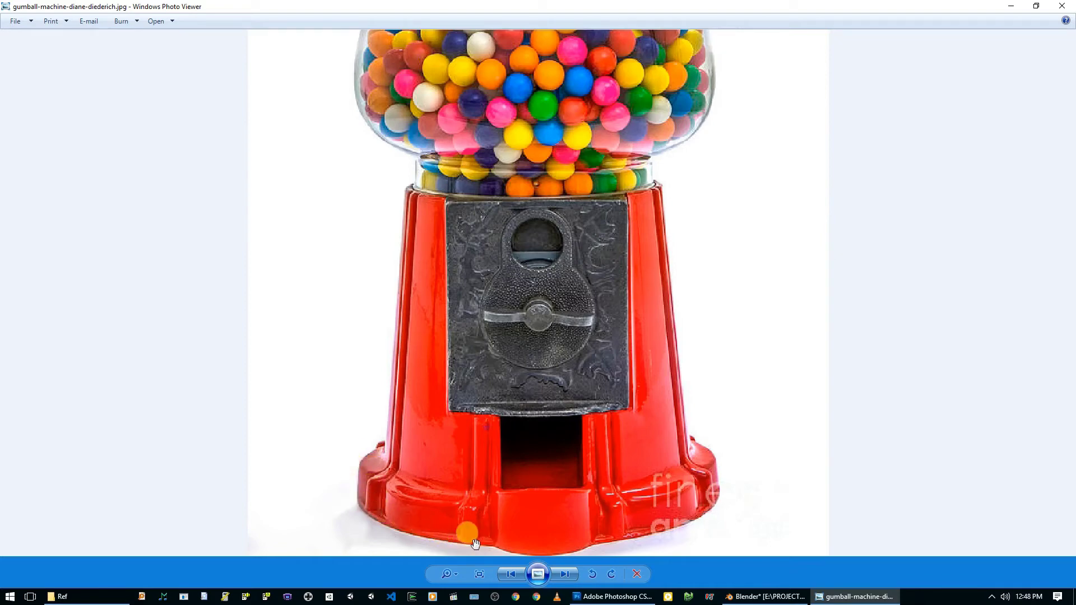
scroll(586, 482, down, 3)
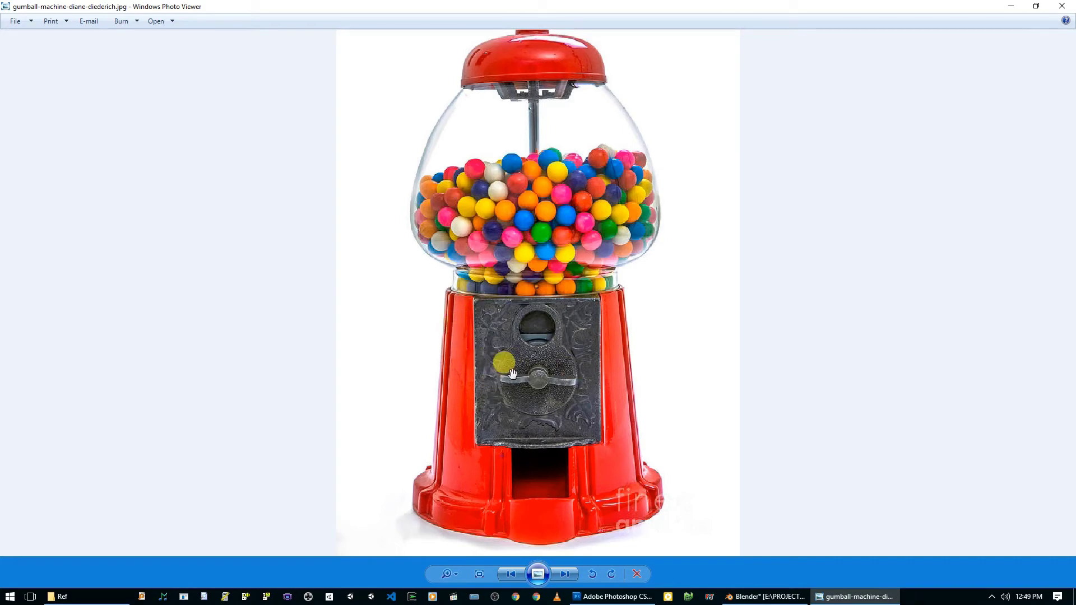
- Back in Blender, scale the whole body mesh uniformly to about 0.87 in edit mode from the front view
click(764, 596)
scroll(459, 257, down, 2)
middle_drag(460, 258, 443, 252)
key(KP_1)
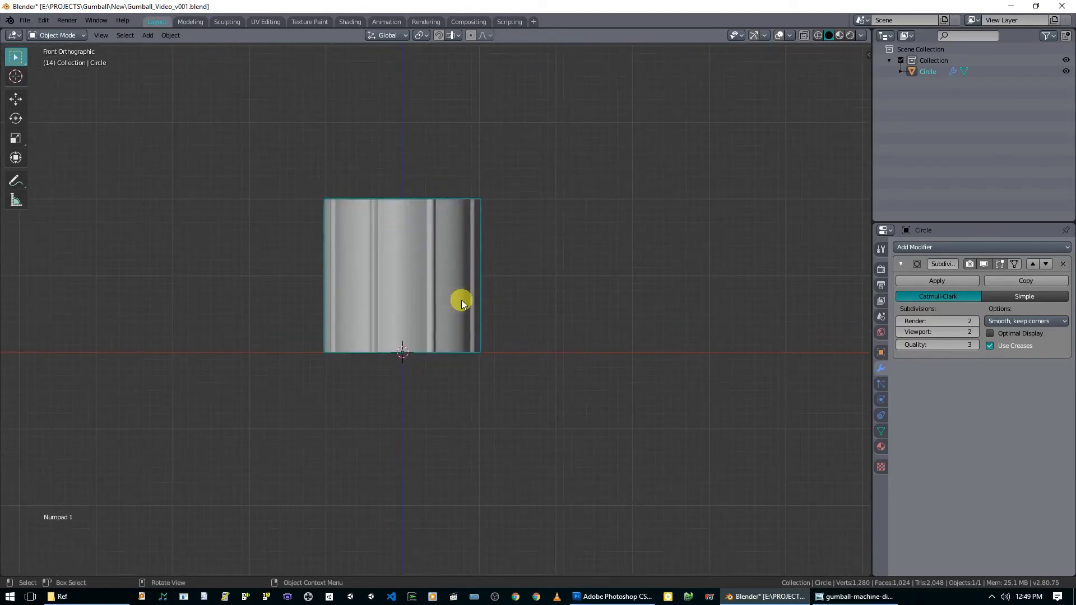
key(Tab)
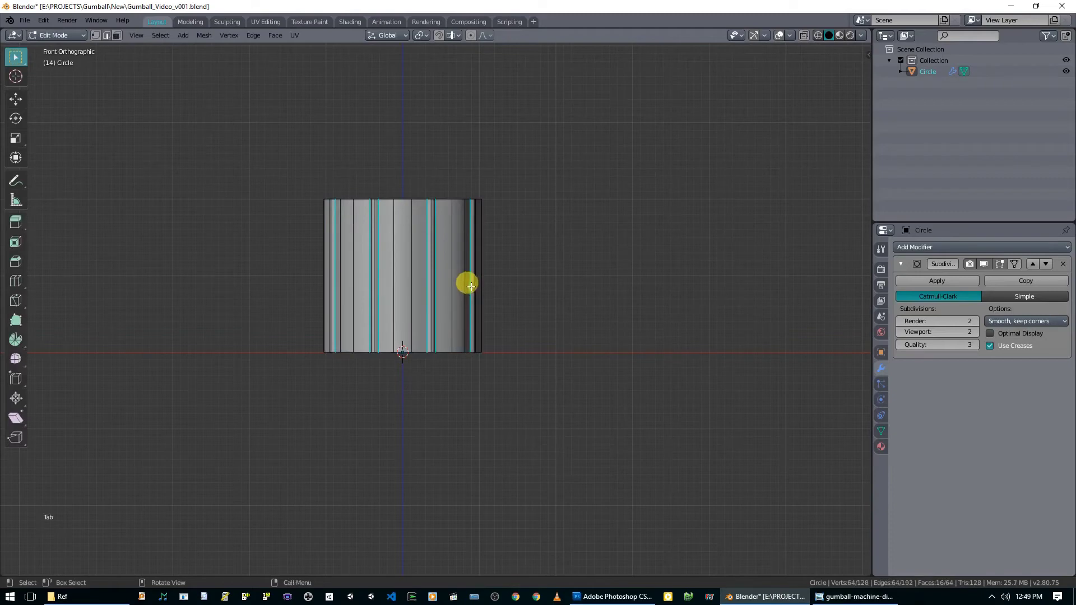
scroll(465, 290, up, 1)
key(a)
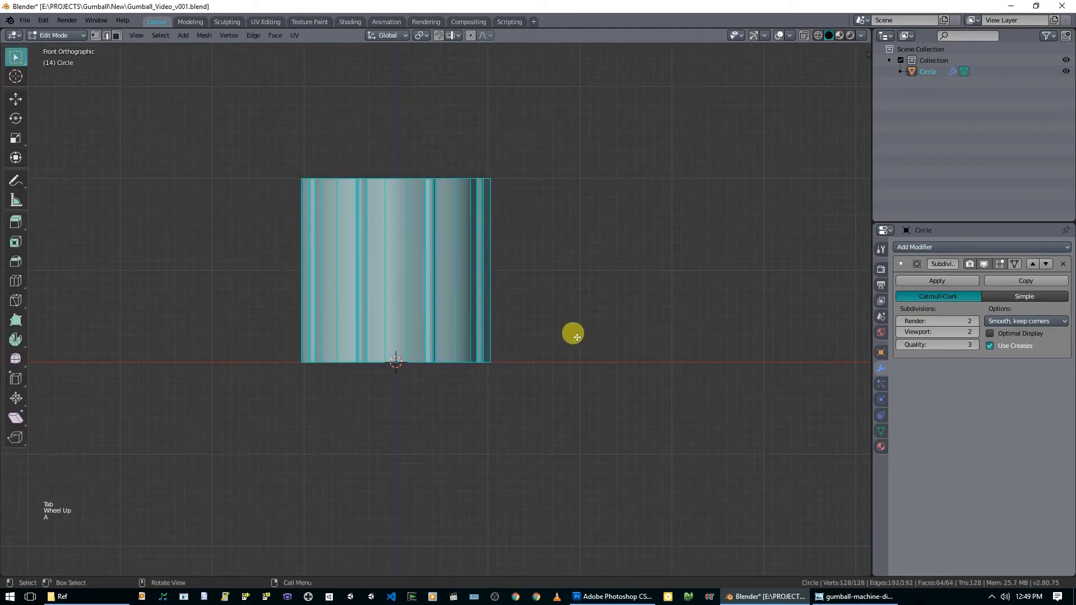
key(s)
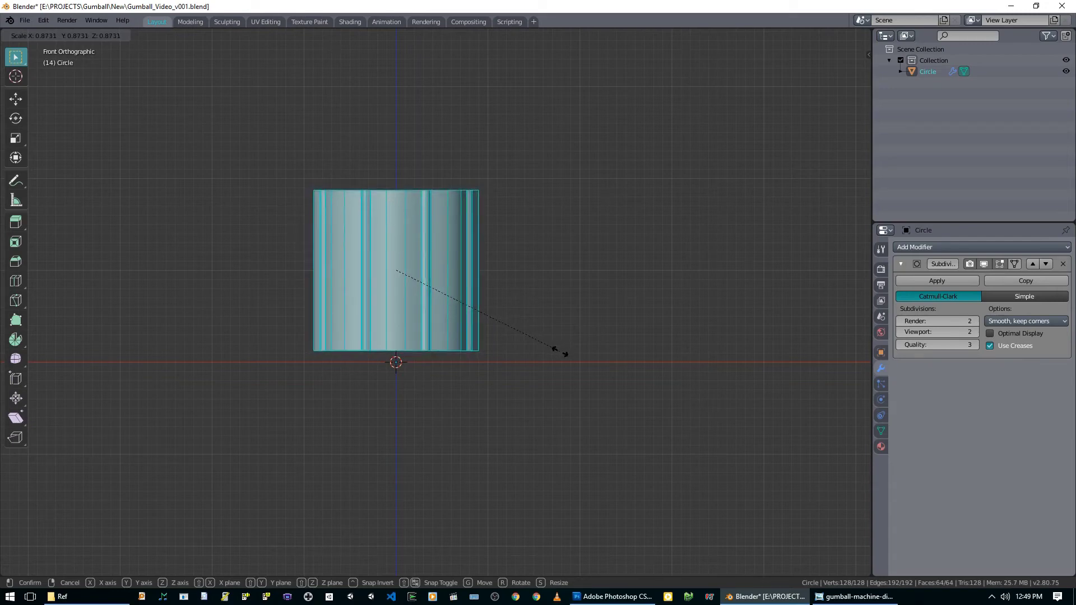
click(549, 352)
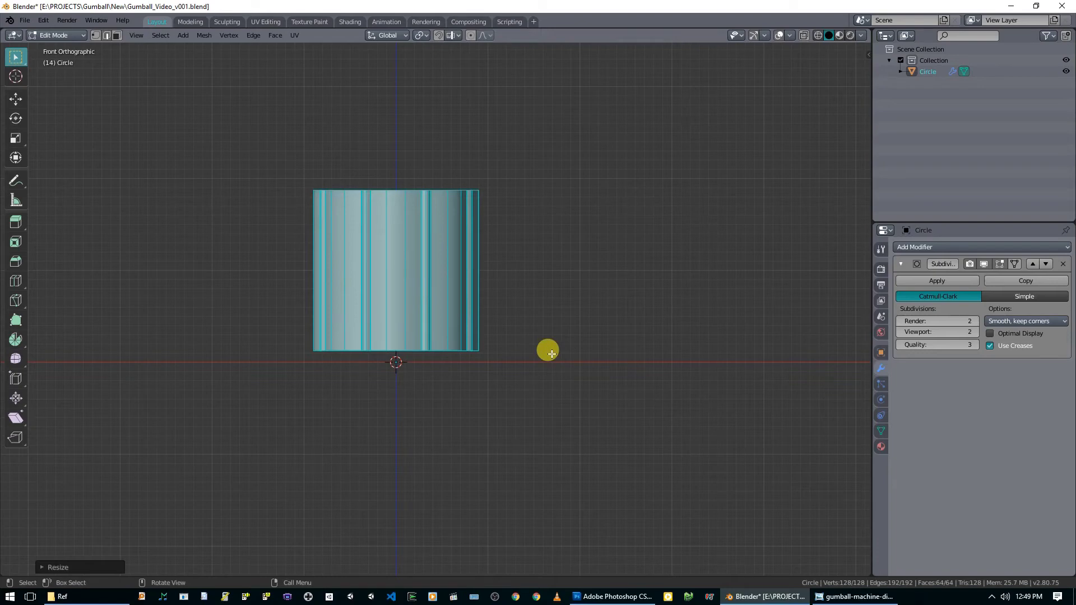
scroll(557, 353, up, 2)
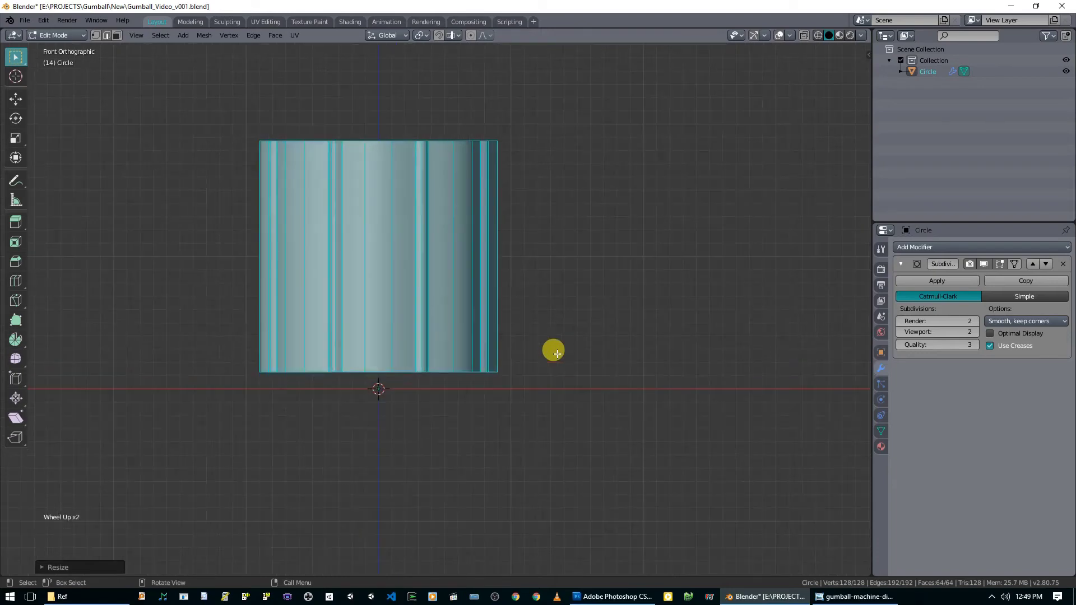
scroll(425, 339, down, 3)
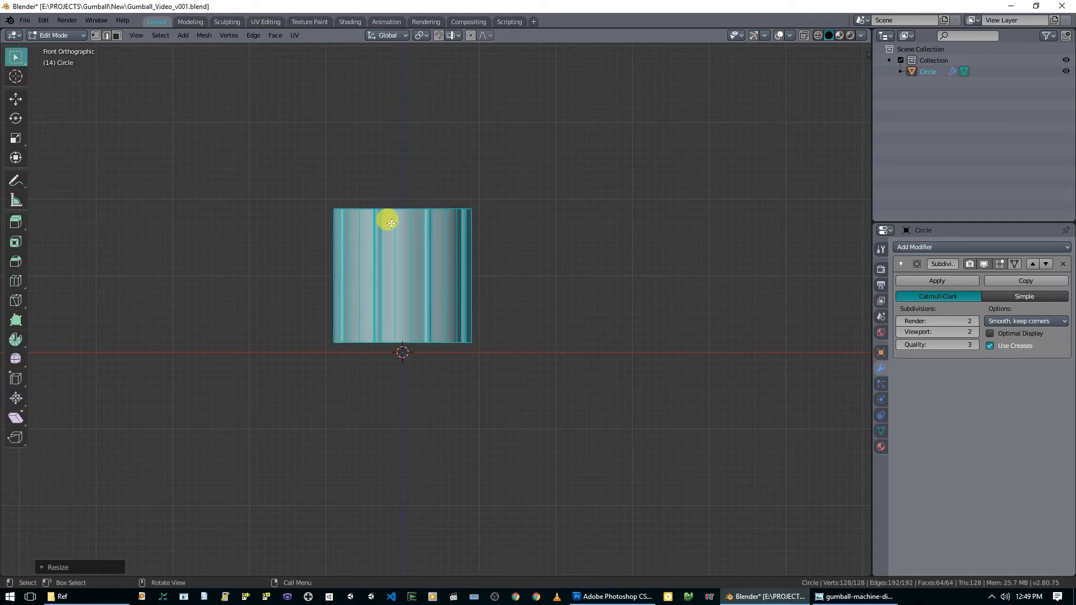
- Select all vertices of the body's top rim in X-ray vertex mode and scale them to about 0.845 to taper the body
key(1)
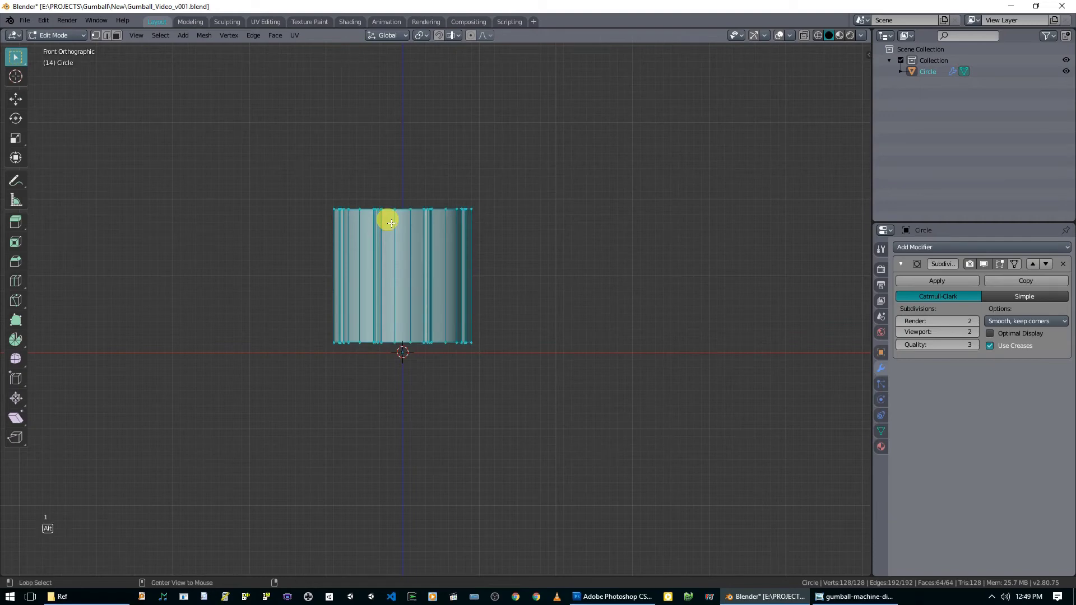
key(alt+a)
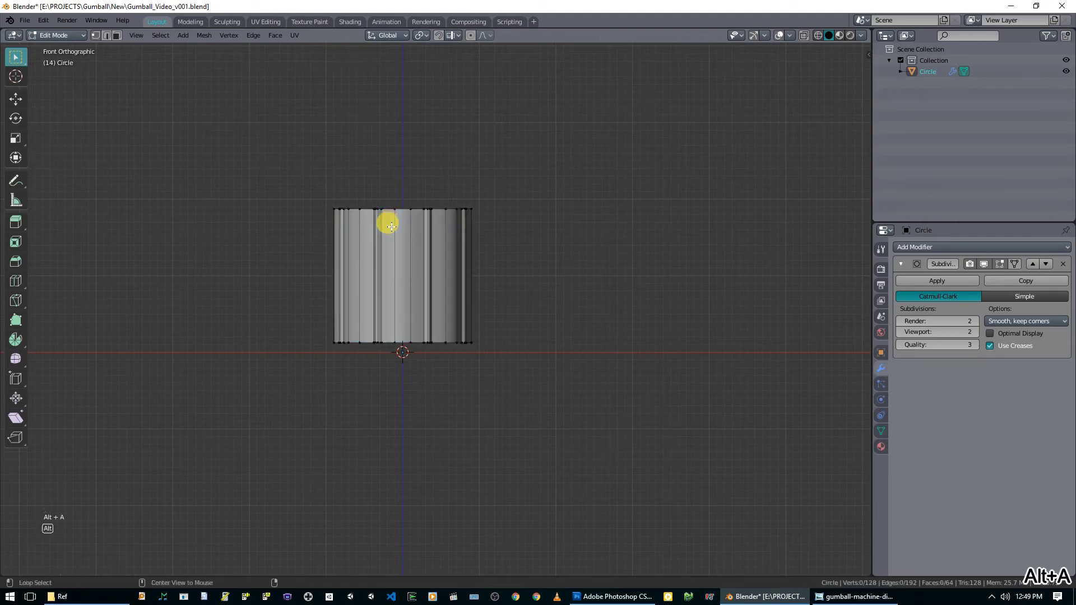
key(alt+z)
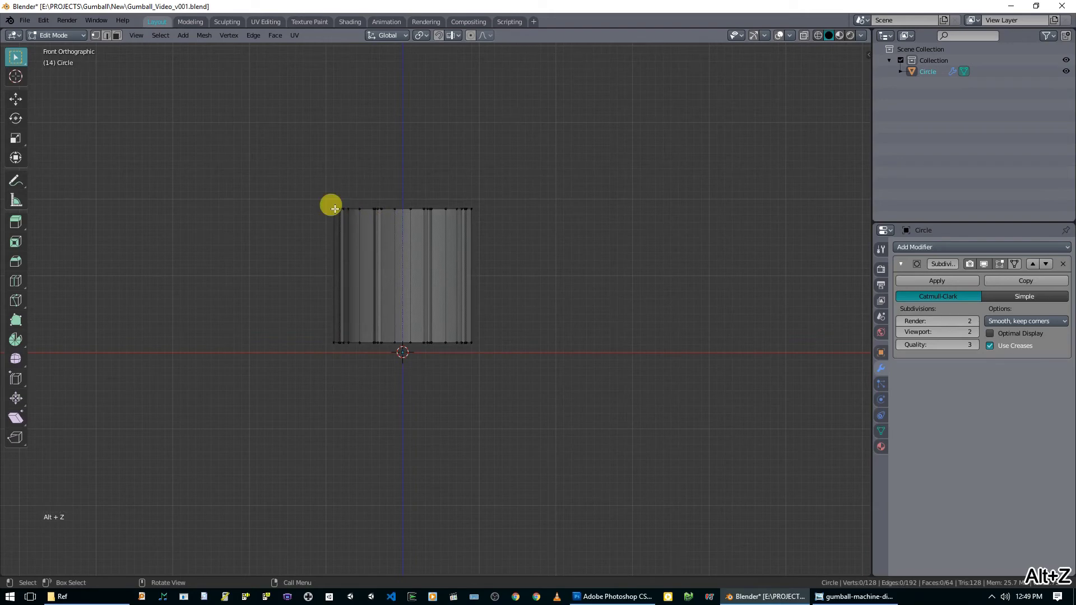
drag(303, 184, 509, 229)
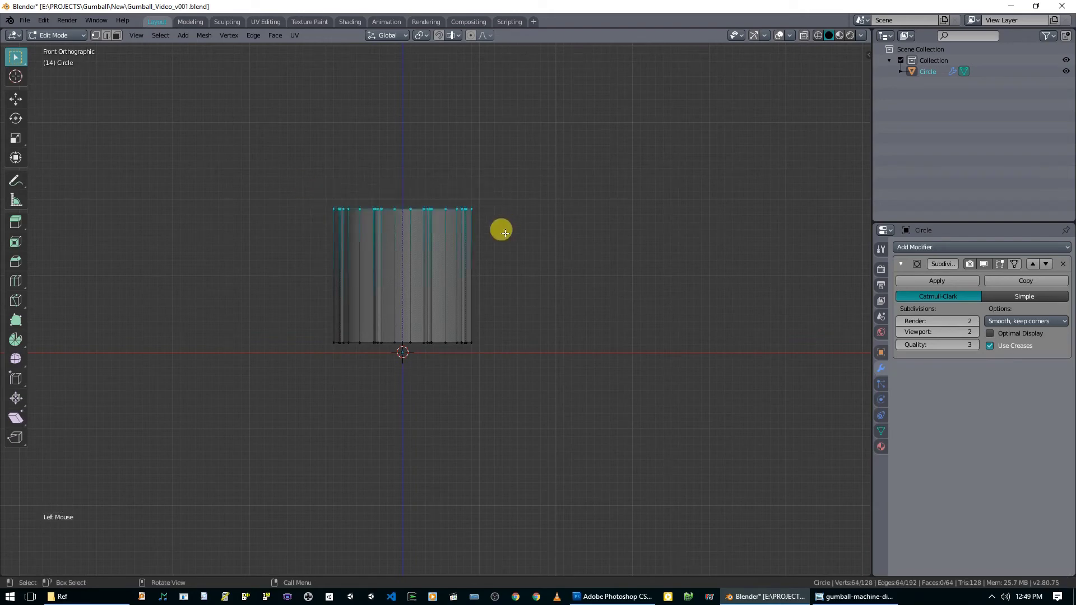
scroll(510, 221, up, 3)
shift+middle_drag(511, 211, 526, 281)
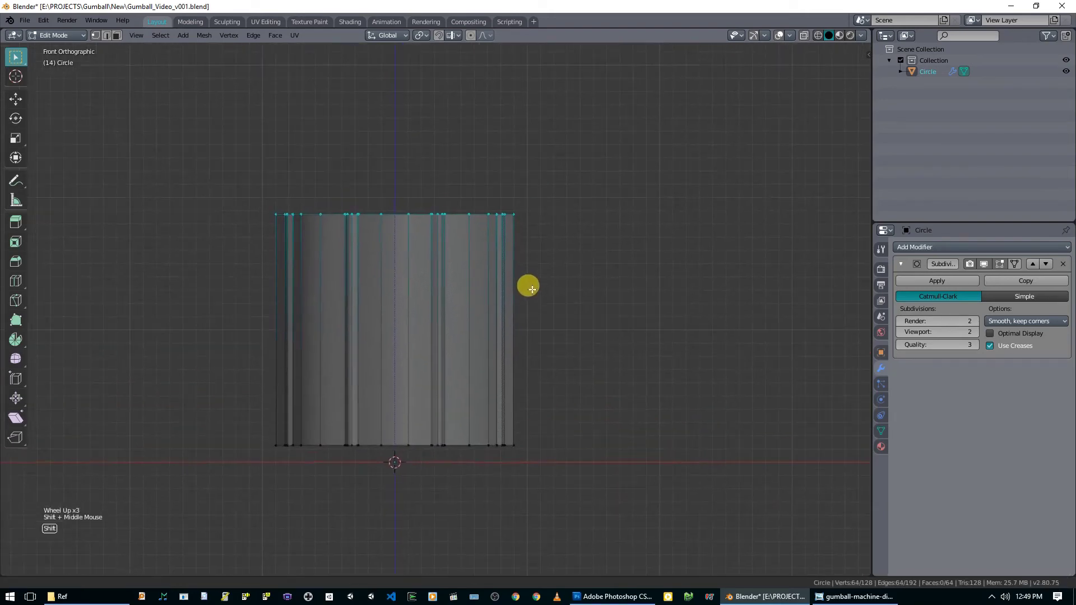
scroll(525, 297, up, 2)
scroll(594, 287, down, 7)
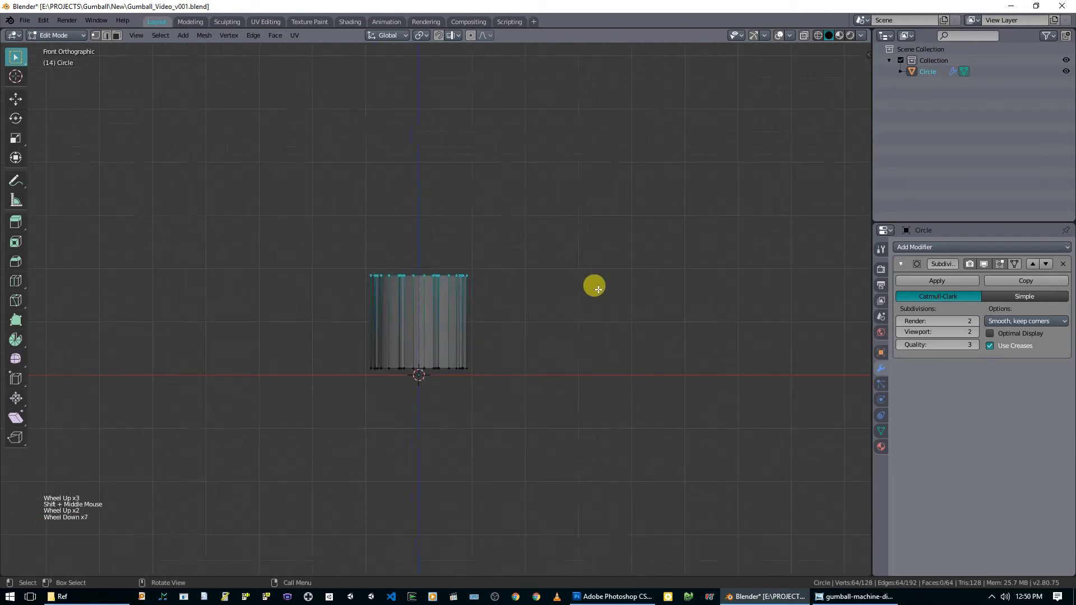
key(s)
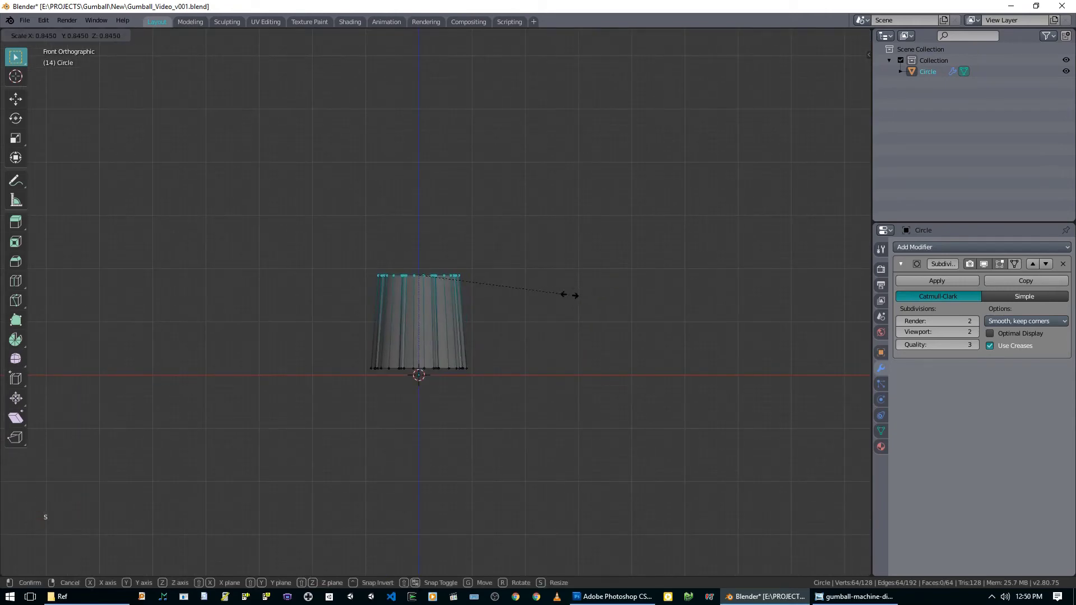
click(570, 295)
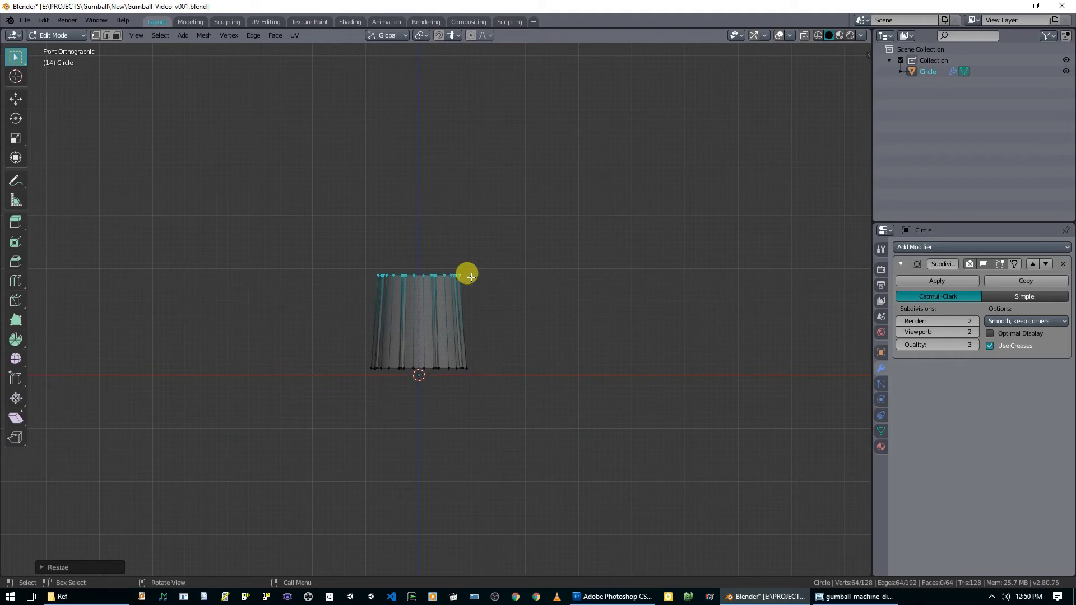
- Show the tapered body in object mode without X-ray and compare its silhouette with the gumball machine reference photos
key(Tab)
key(alt+z)
scroll(532, 325, up, 2)
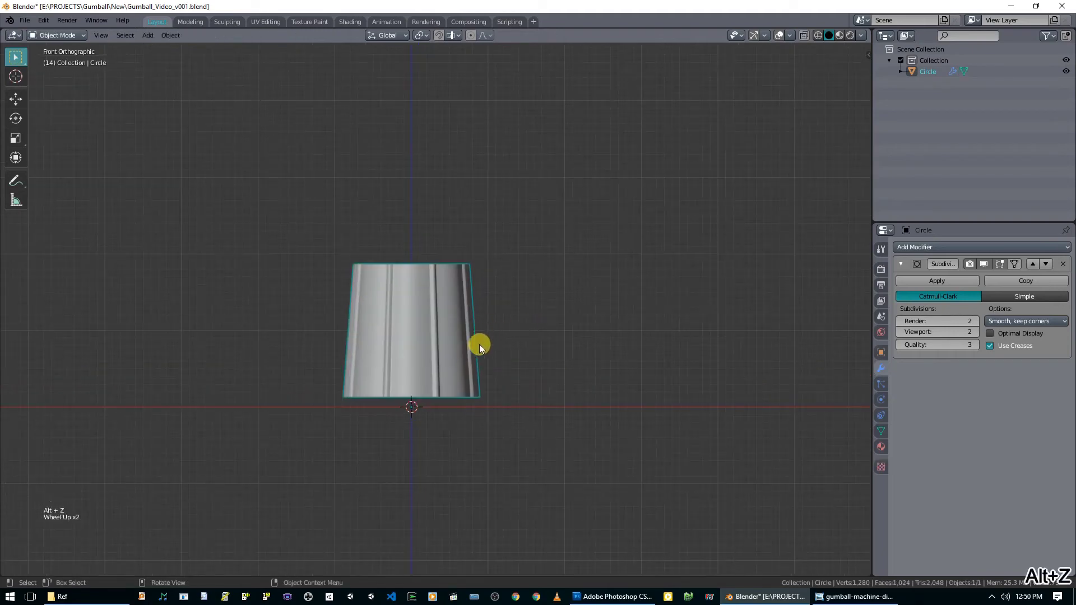
key(alt+a)
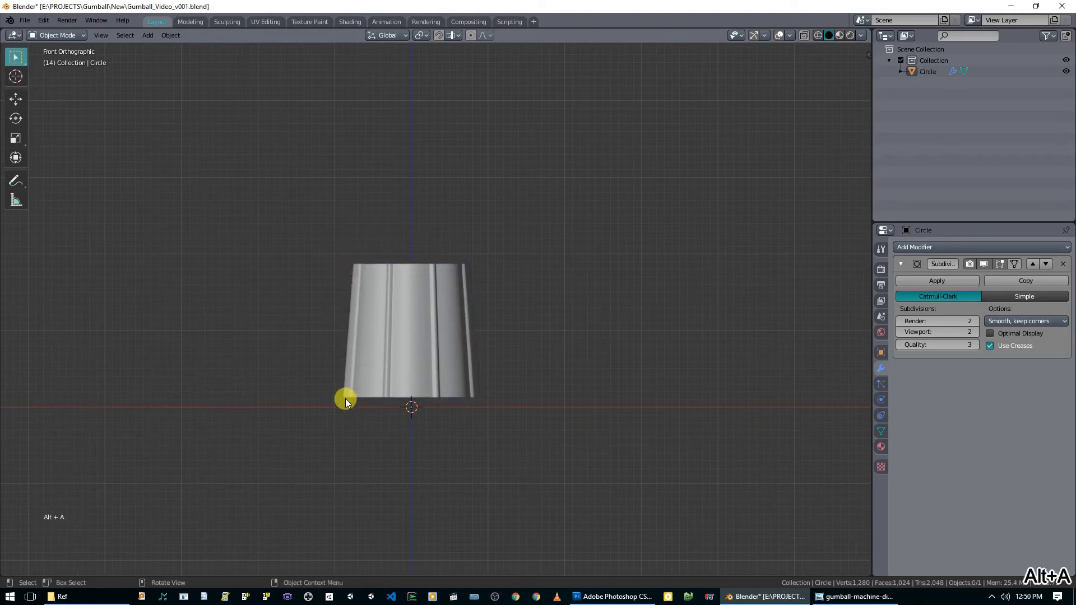
click(855, 596)
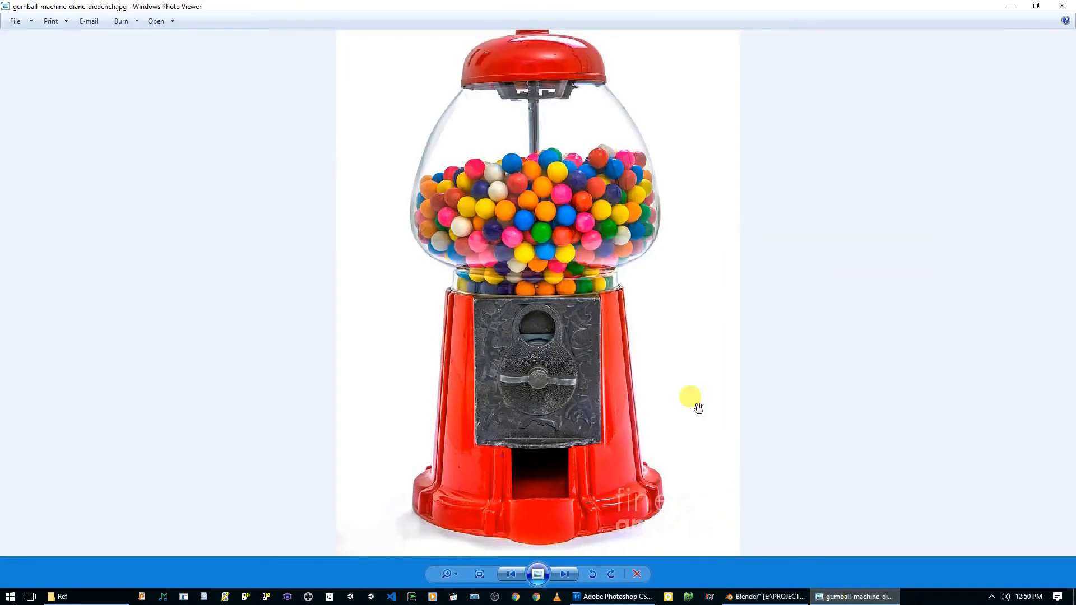
click(644, 469)
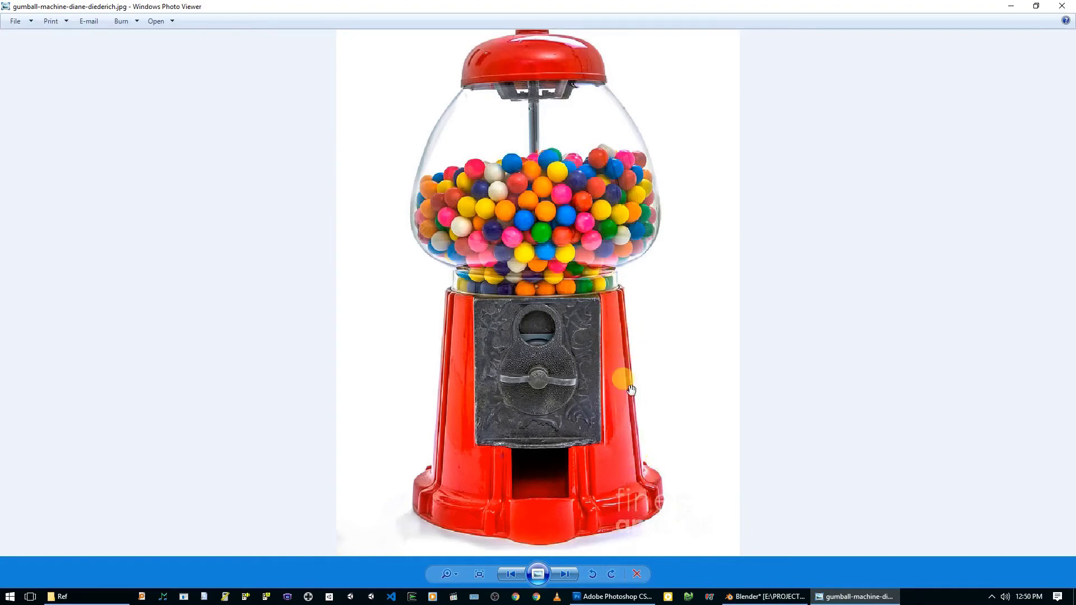
key(Right)
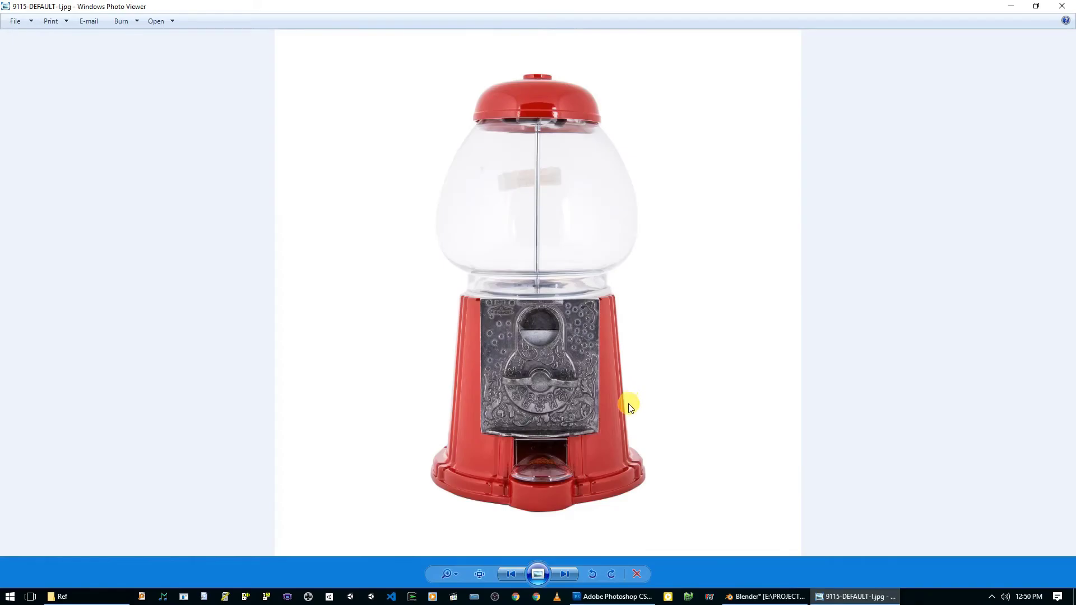
key(Left)
- Switch back to Blender and open the tapered body mesh for editing
click(748, 596)
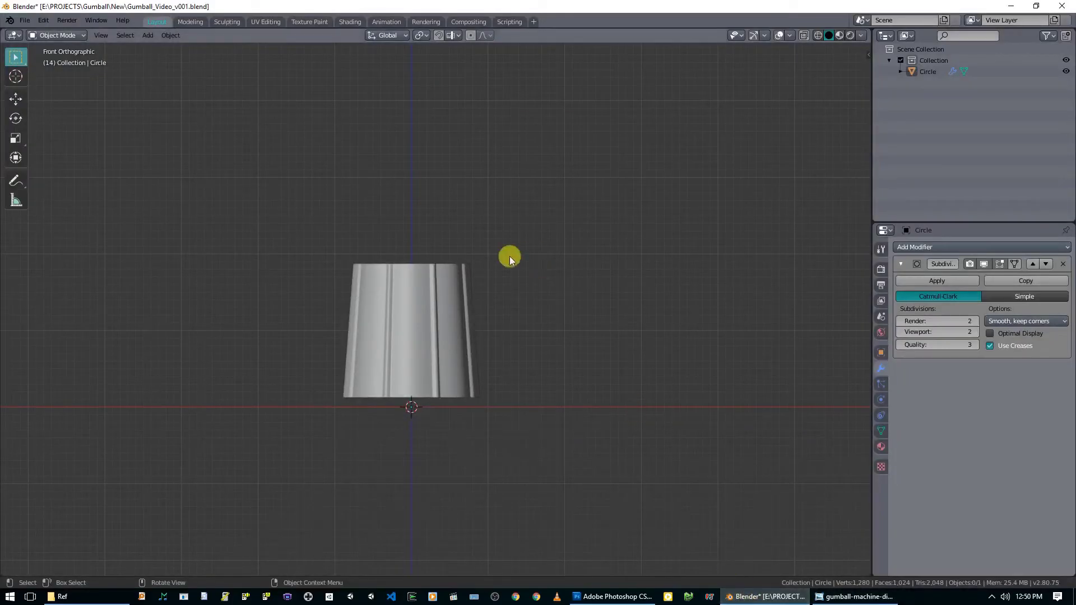
click(381, 330)
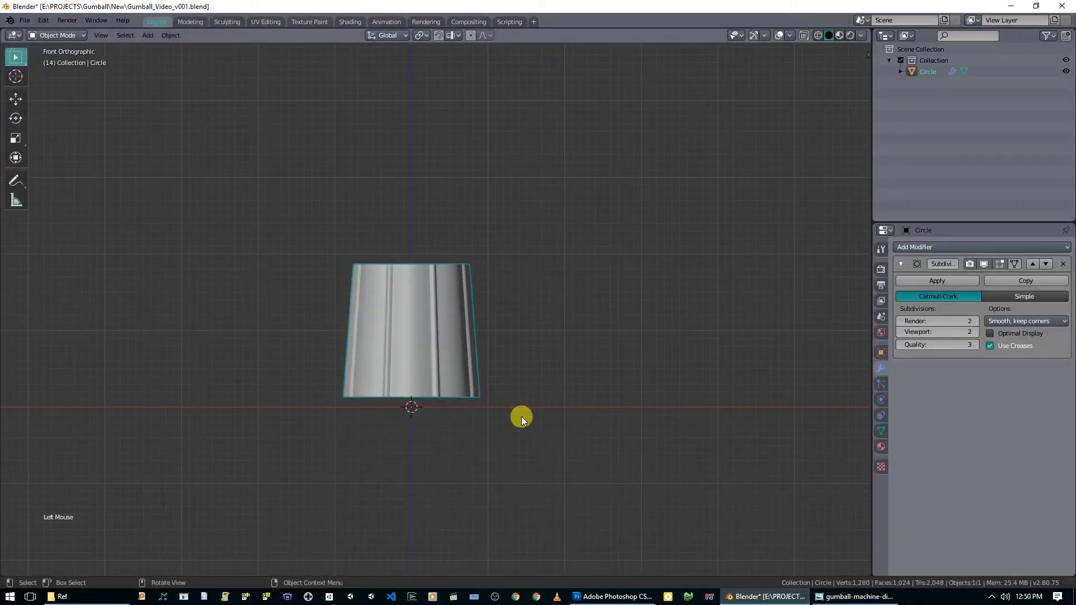
key(Tab)
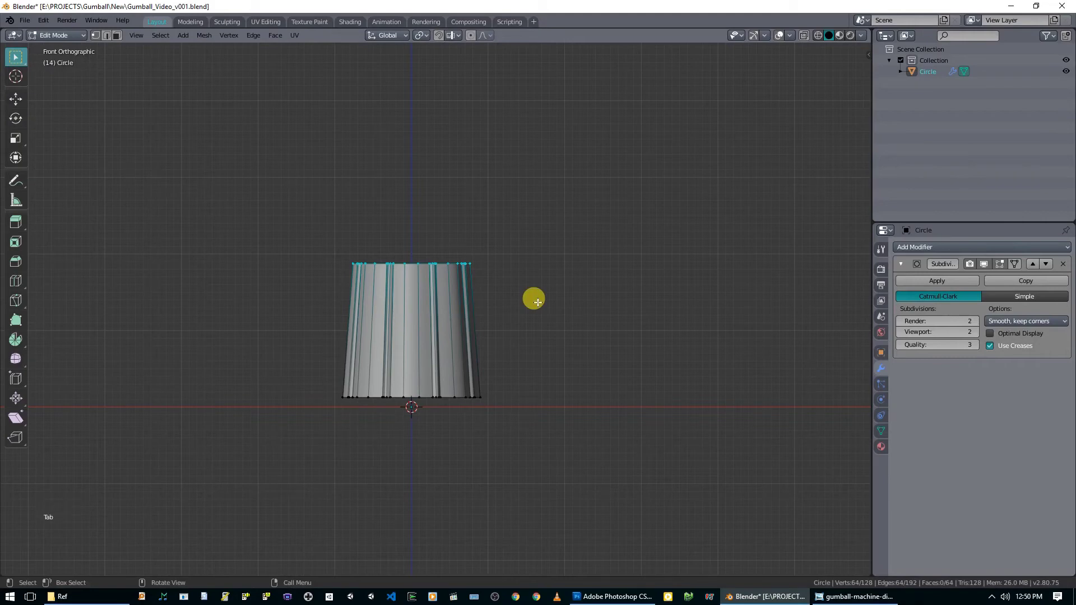
key(s)
right_click(543, 277)
right_click(542, 277)
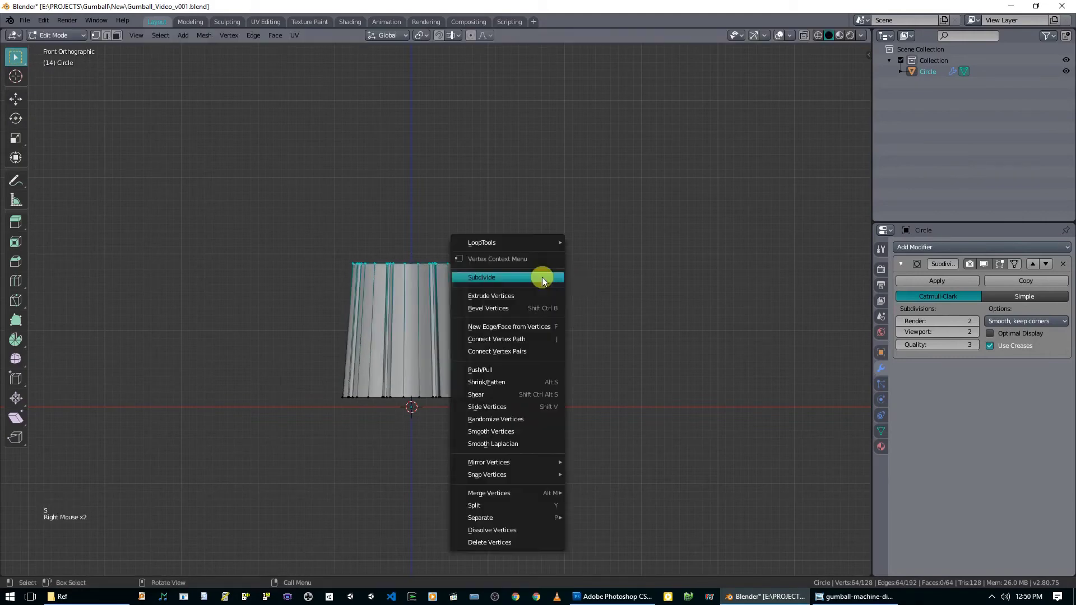
- Select all vertices of the body's bottom rim in X-ray and scale them slightly outward, then clear the selection
scroll(483, 376, up, 2)
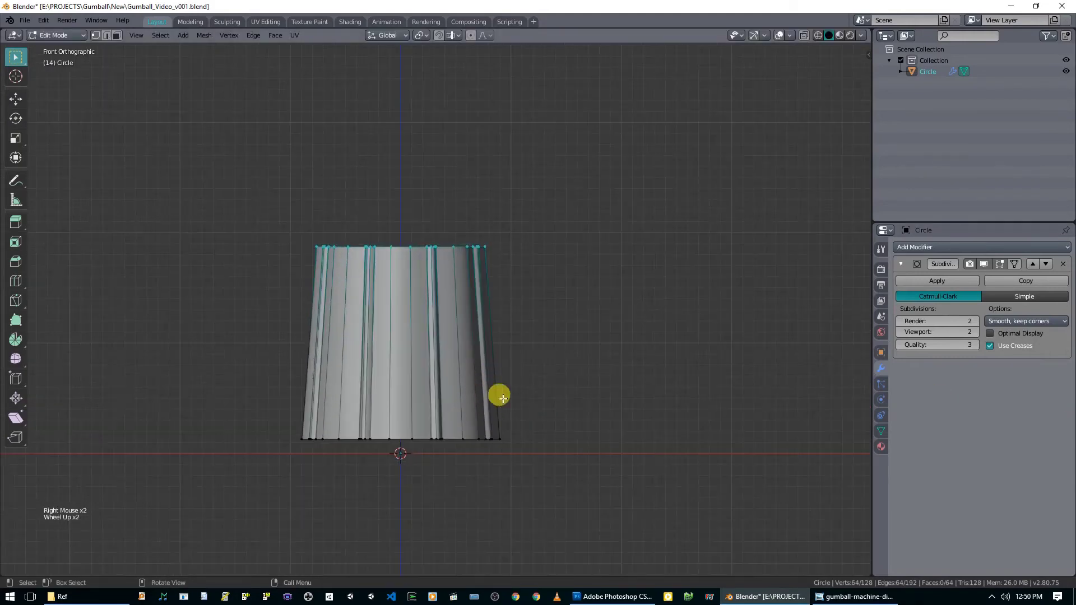
key(alt+a)
drag(294, 429, 523, 457)
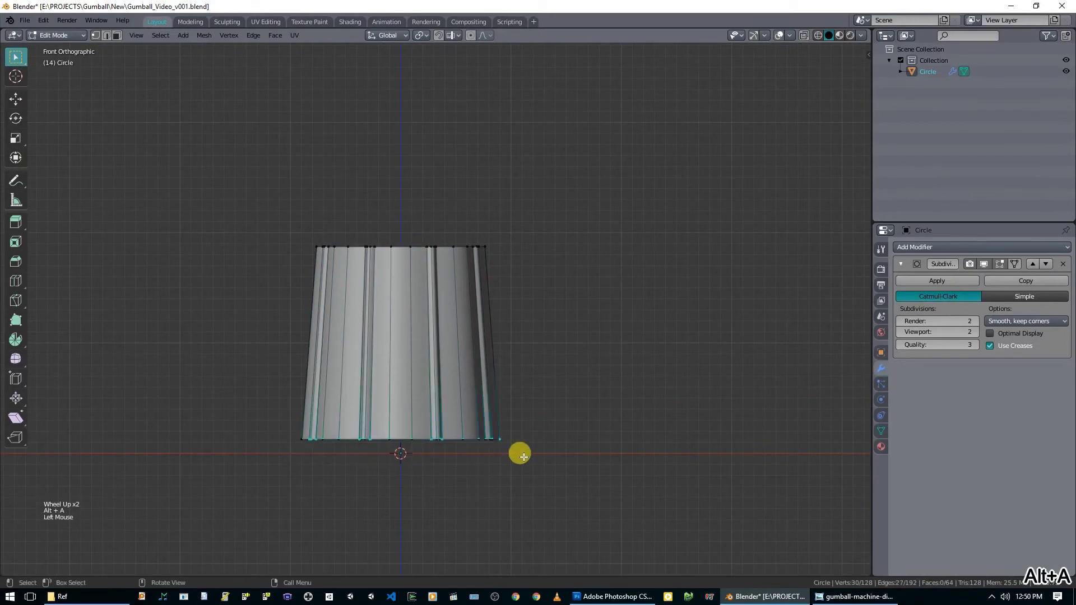
key(alt+z)
drag(284, 420, 547, 468)
key(s)
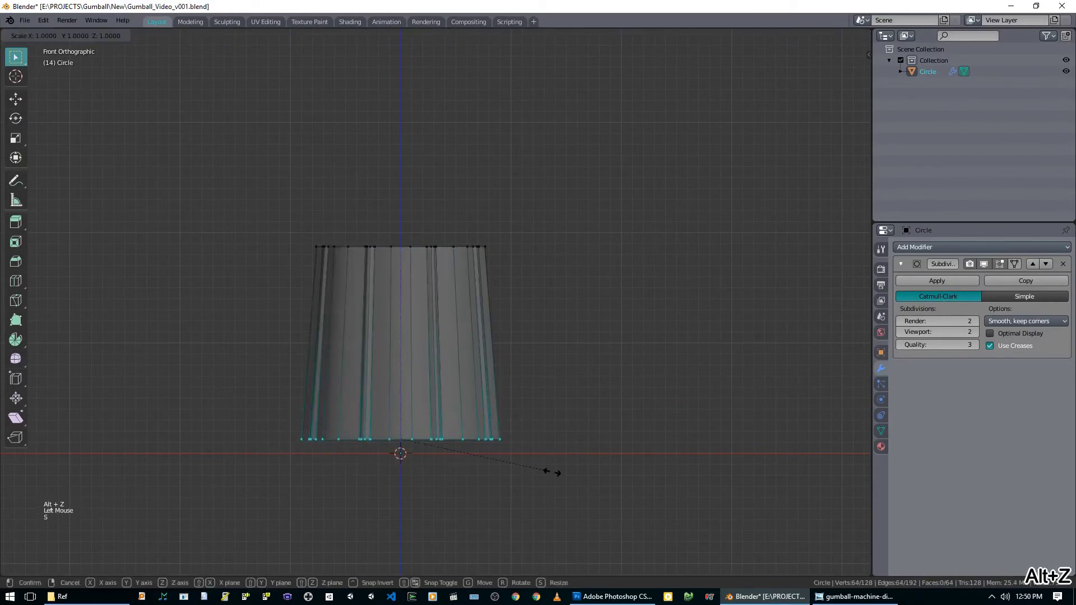
click(553, 472)
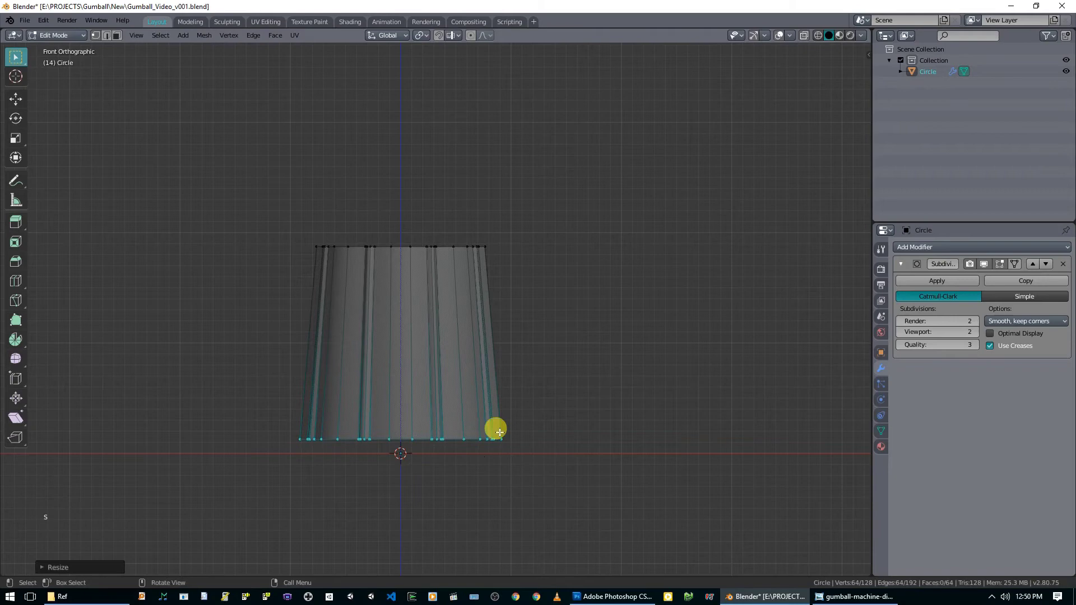
key(alt+a)
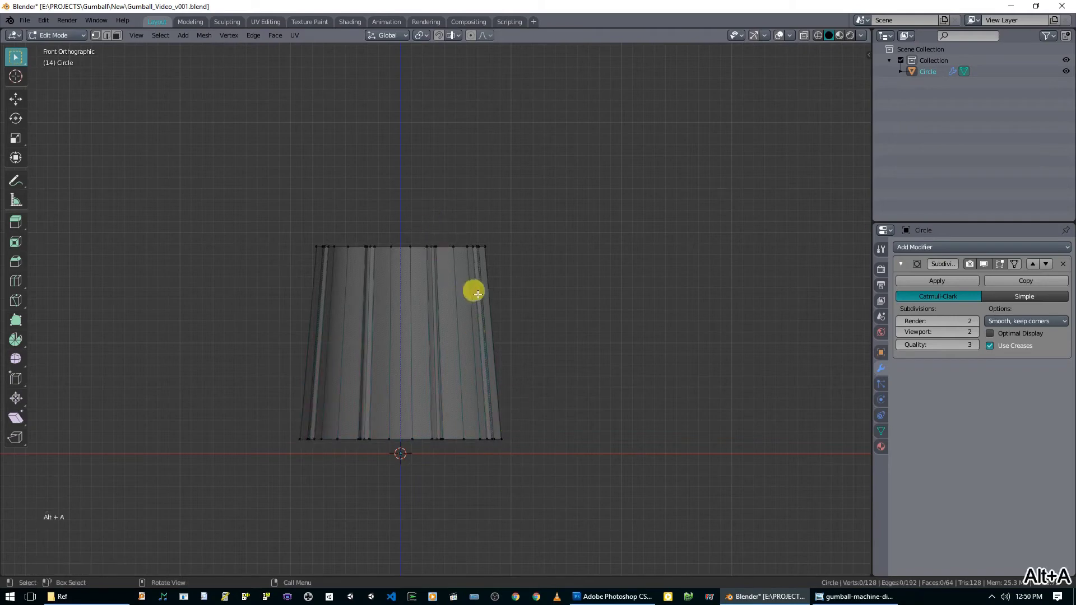
- Turn off X-ray, select the body's top rim loop and extrude it upward along Z by about 0.027 m
key(alt+z)
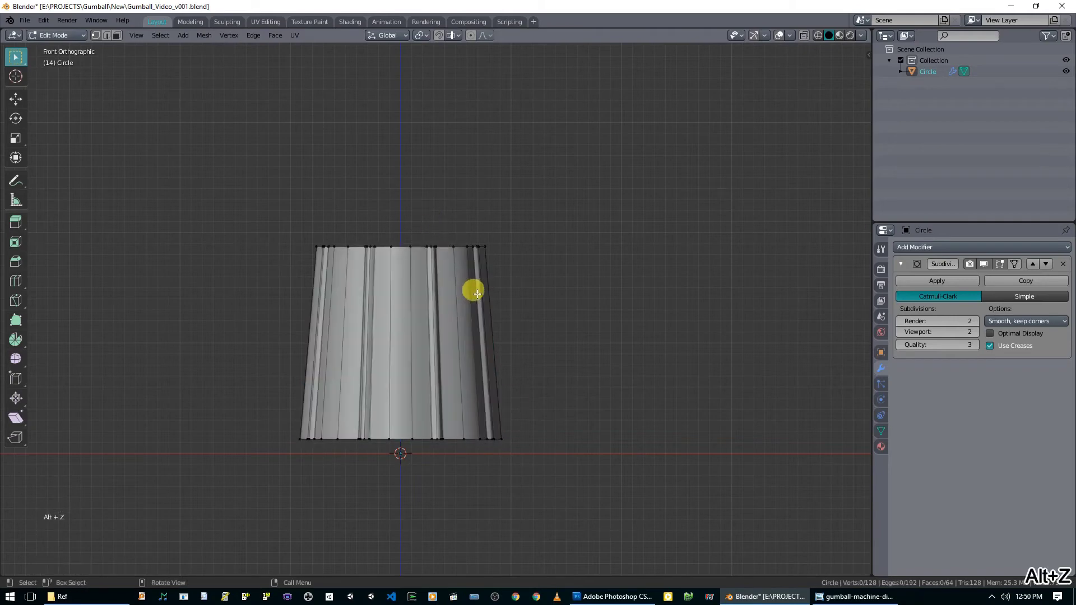
scroll(398, 228, up, 3)
middle_drag(399, 228, 324, 308)
scroll(329, 303, up, 1)
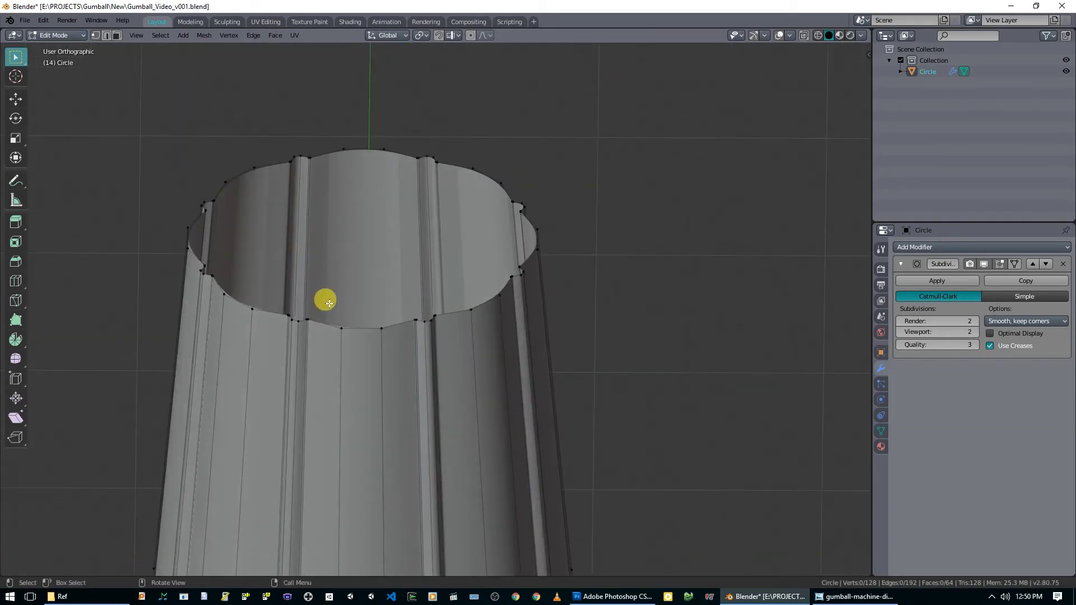
alt+click(365, 323)
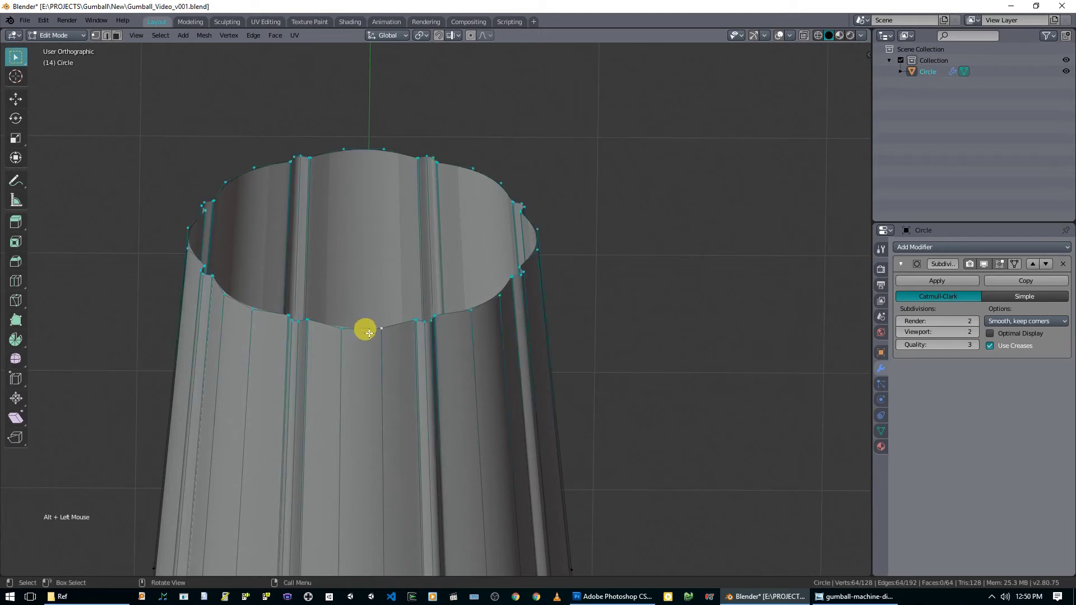
key(alt+a)
alt+click(352, 328)
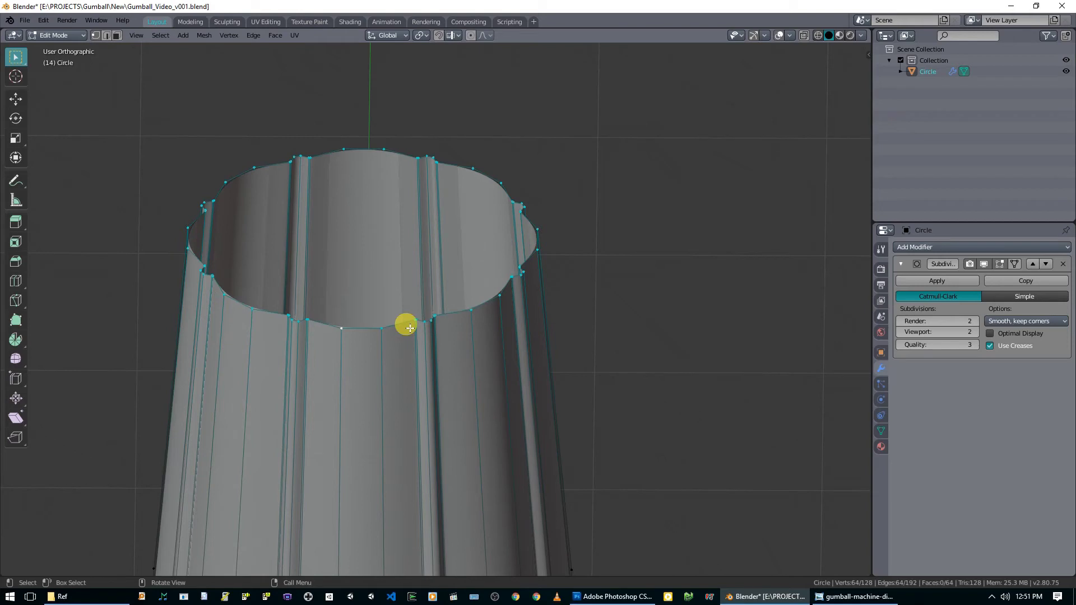
scroll(409, 328, up, 2)
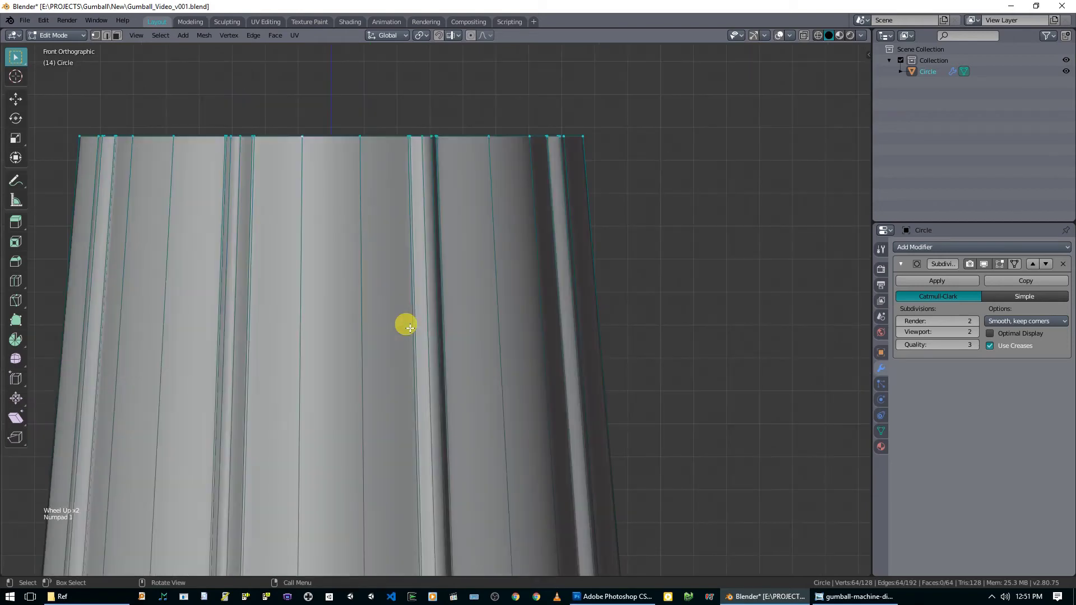
key(e)
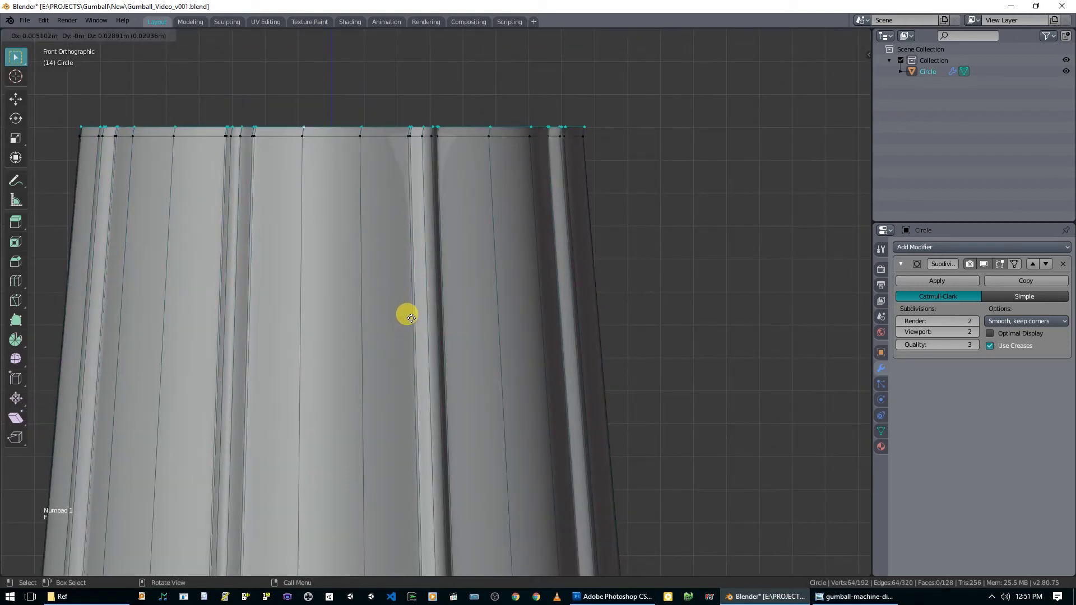
key(z)
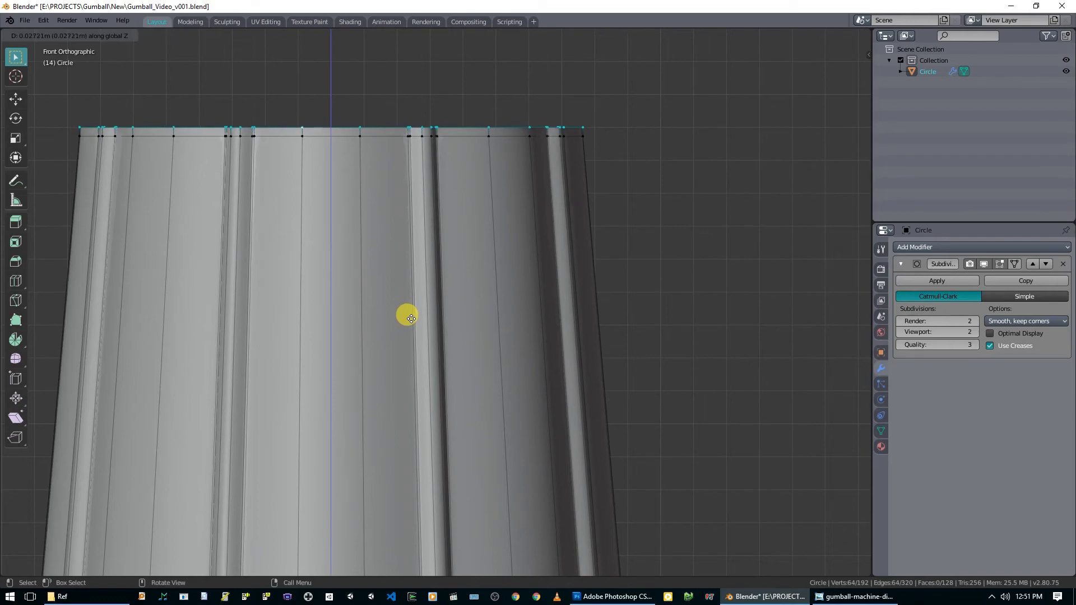
click(410, 315)
- Scale the extruded top rim inward to about 0.958, then extrude it again and scale to about 0.95
middle_drag(408, 312, 461, 312)
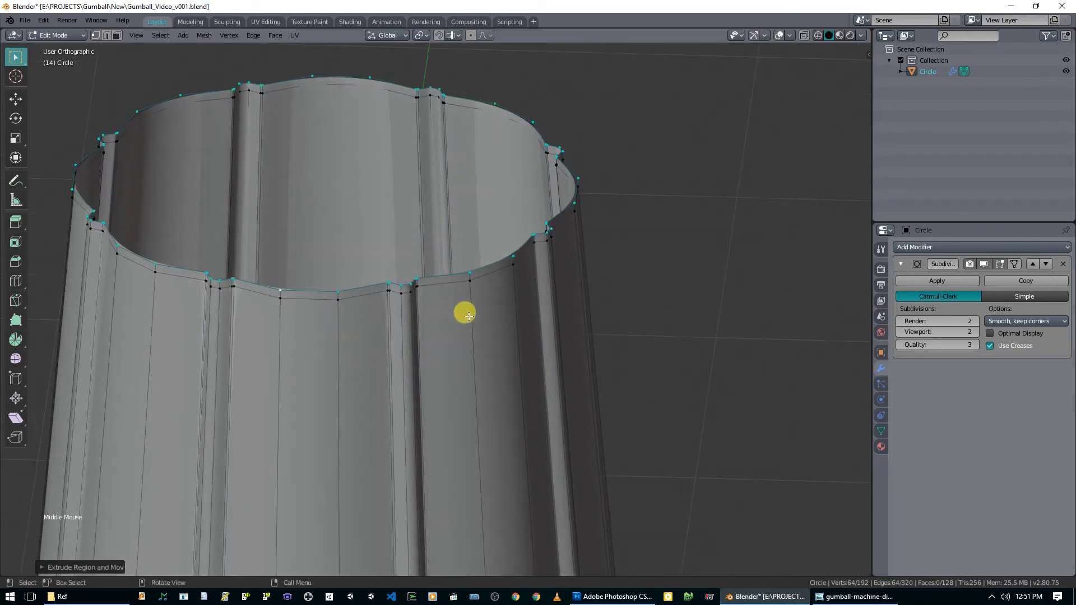
key(s)
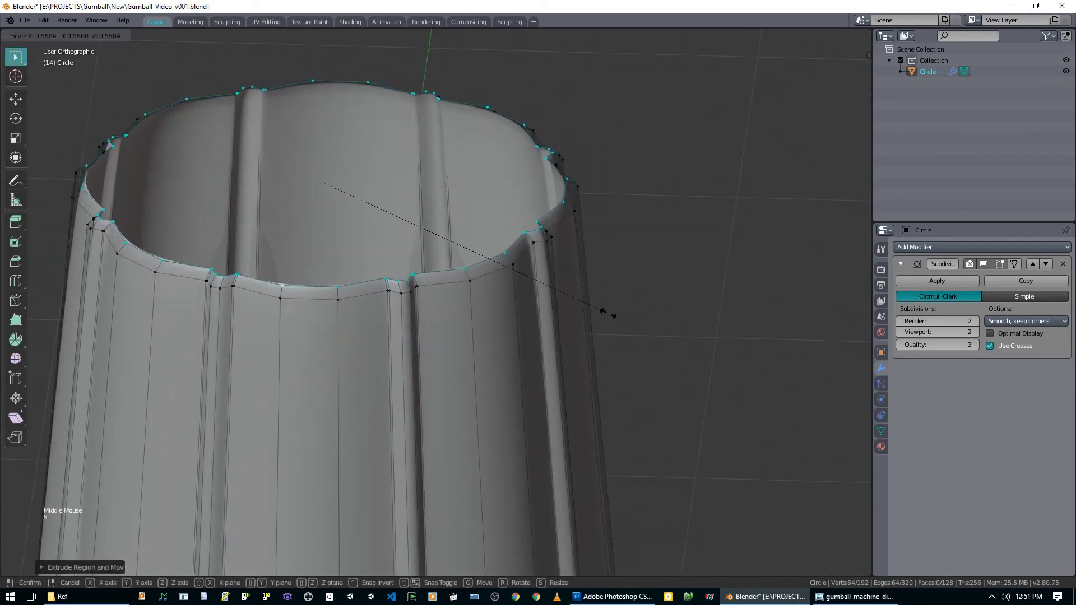
click(608, 313)
key(e)
right_click(602, 313)
right_click(601, 309)
key(s)
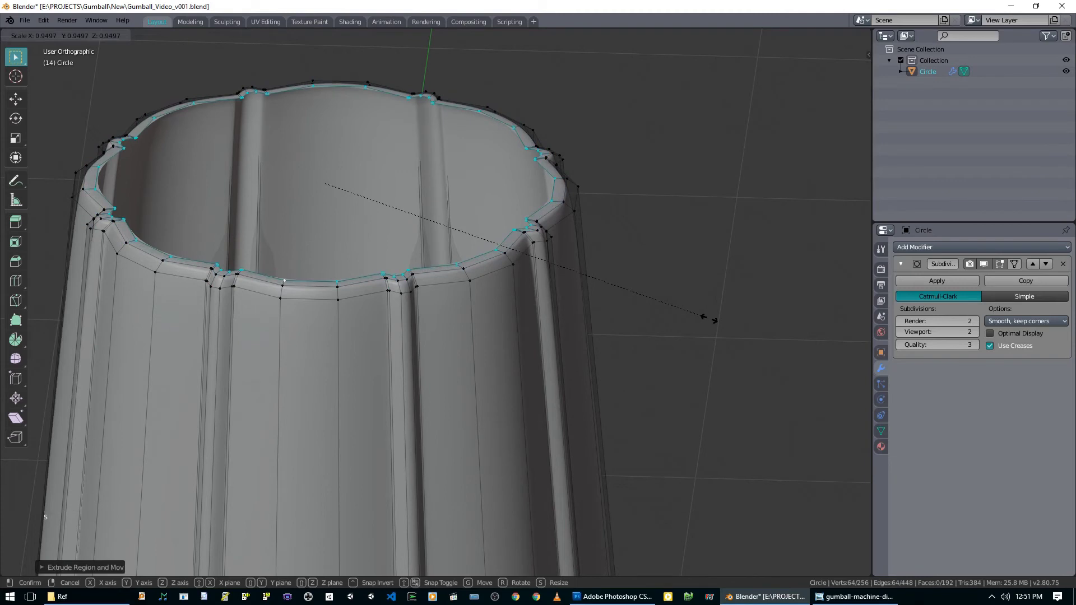
click(620, 301)
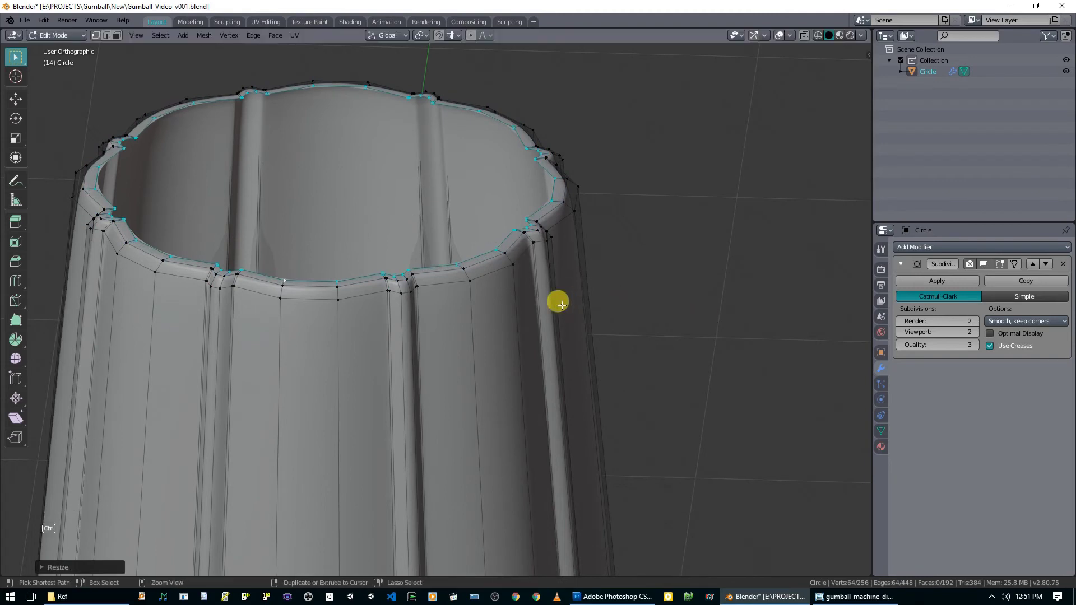
- Hide everything except the innermost rim loop and show it from directly above
key(ctrl+i)
key(h)
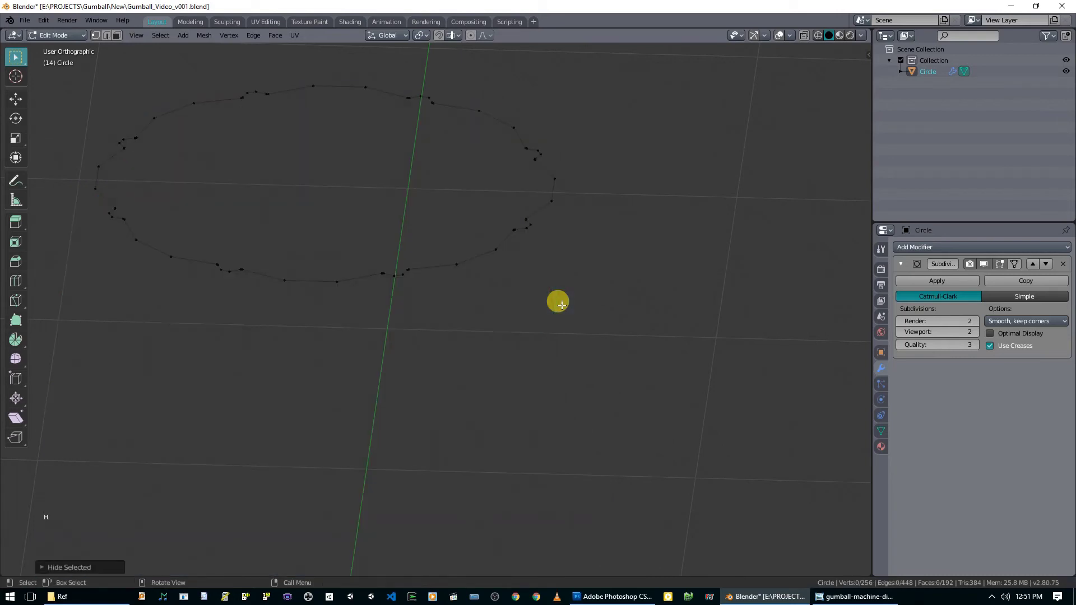
key(KP_7)
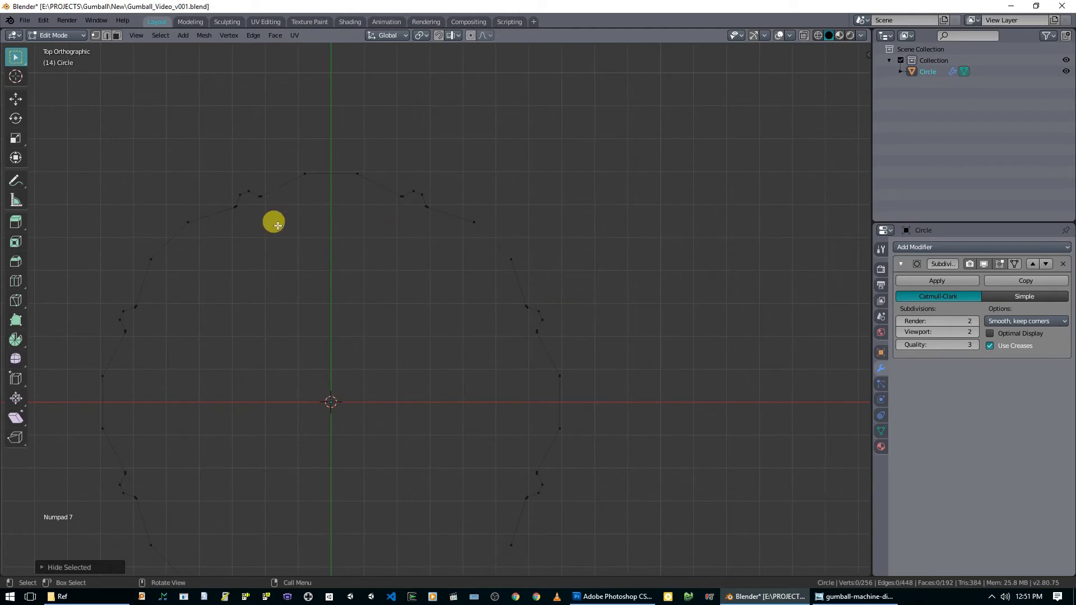
- Select the protruding ridge vertices around the inner rim with circle select and scale them inward to about 0.963
shift+middle_drag(213, 343, 221, 254)
key(c)
click(115, 230)
mouse_move(245, 102)
mouse_down()
mouse_move(406, 91)
mouse_move(548, 221)
mouse_move(573, 357)
mouse_move(536, 435)
mouse_move(420, 528)
mouse_move(341, 547)
mouse_move(242, 536)
mouse_move(112, 457)
mouse_move(112, 409)
mouse_move(290, 339)
mouse_move(685, 336)
mouse_move(724, 361)
mouse_up()
key(s)
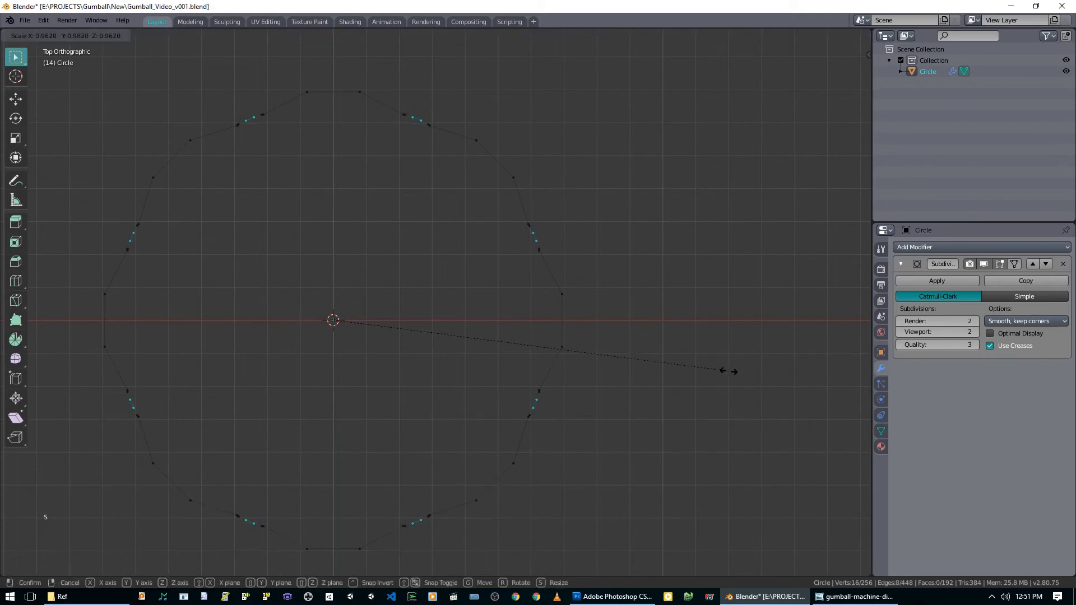
click(728, 371)
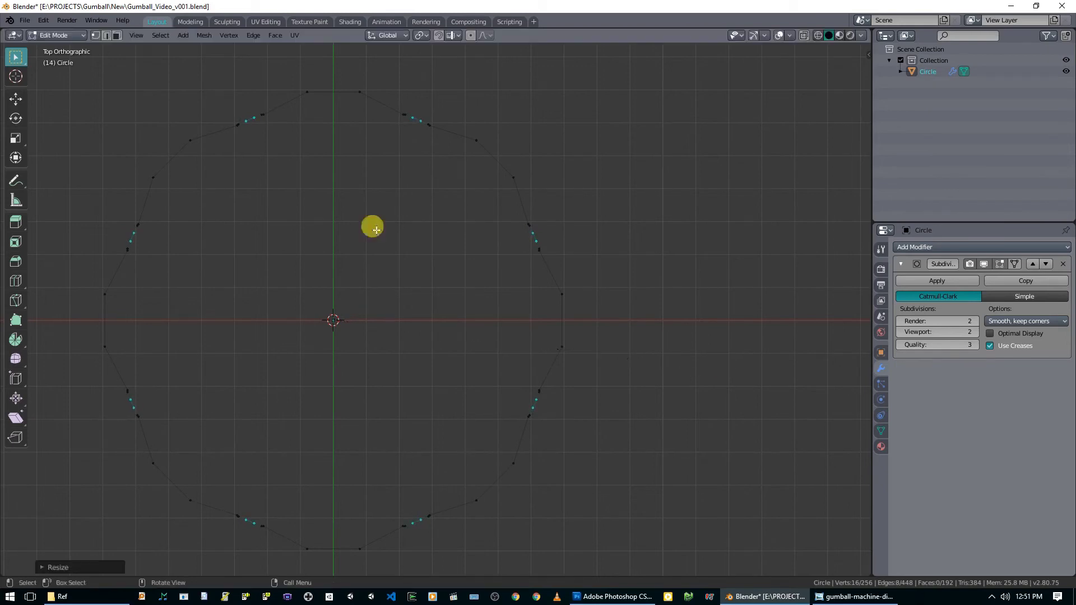
- Select the paired flute vertices between the ridges on the inner rim and scale them to about 0.95 to round it
key(alt+a)
key(c)
mouse_move(152, 175)
mouse_down()
mouse_move(173, 144)
mouse_move(191, 139)
mouse_up()
drag(331, 85, 516, 171)
mouse_move(567, 324)
mouse_down()
mouse_move(566, 297)
mouse_move(548, 370)
mouse_move(493, 478)
mouse_move(464, 507)
mouse_move(344, 550)
mouse_move(293, 540)
mouse_move(155, 477)
mouse_up()
drag(107, 346, 105, 304)
key(Escape)
key(s)
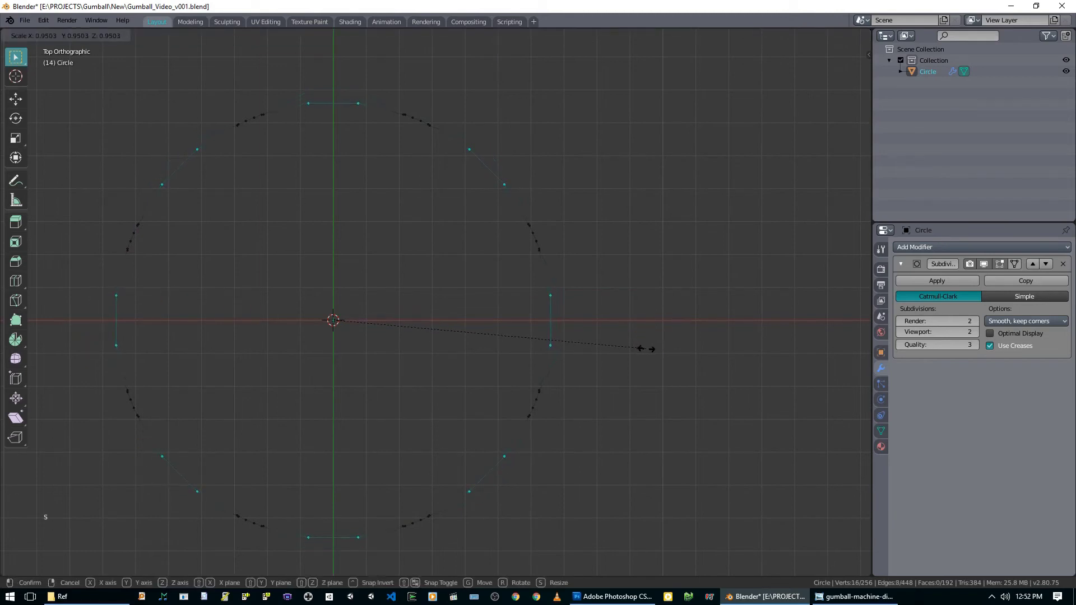
click(639, 349)
- Reveal the hidden geometry and show the body's rounded rim in object mode
scroll(478, 312, down, 2)
mouse_move(478, 312)
middle_down()
mouse_move(423, 303)
mouse_move(437, 240)
mouse_move(379, 247)
mouse_move(335, 204)
middle_up()
key(alt+h)
key(alt+g)
key(Tab)
scroll(411, 246, up, 2)
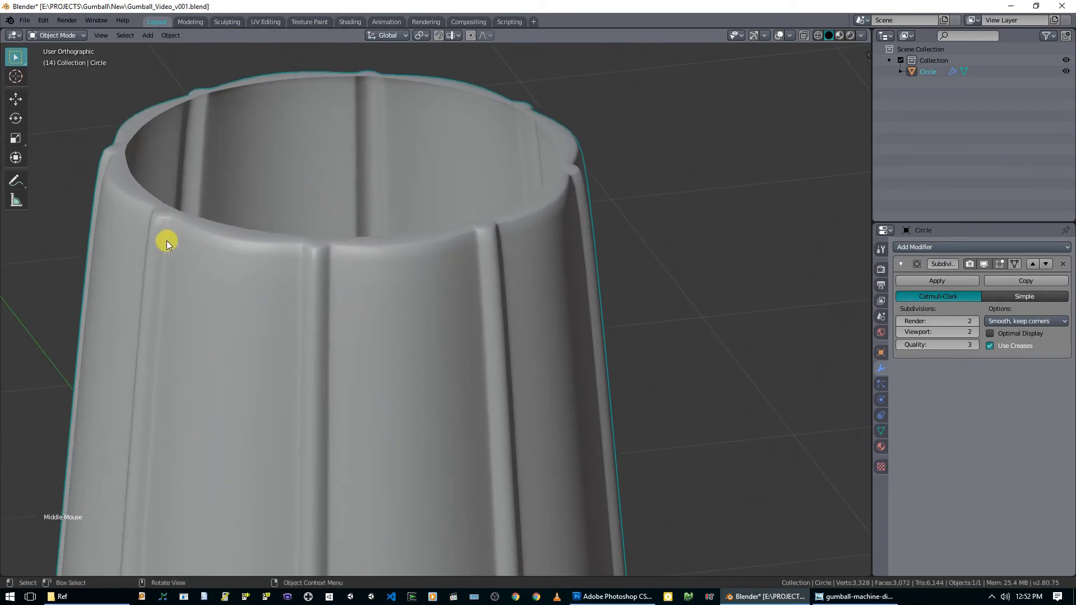
- Select the inner rim loop in edit mode, extrude it and move it down along Z by about 0.015 m
key(Tab)
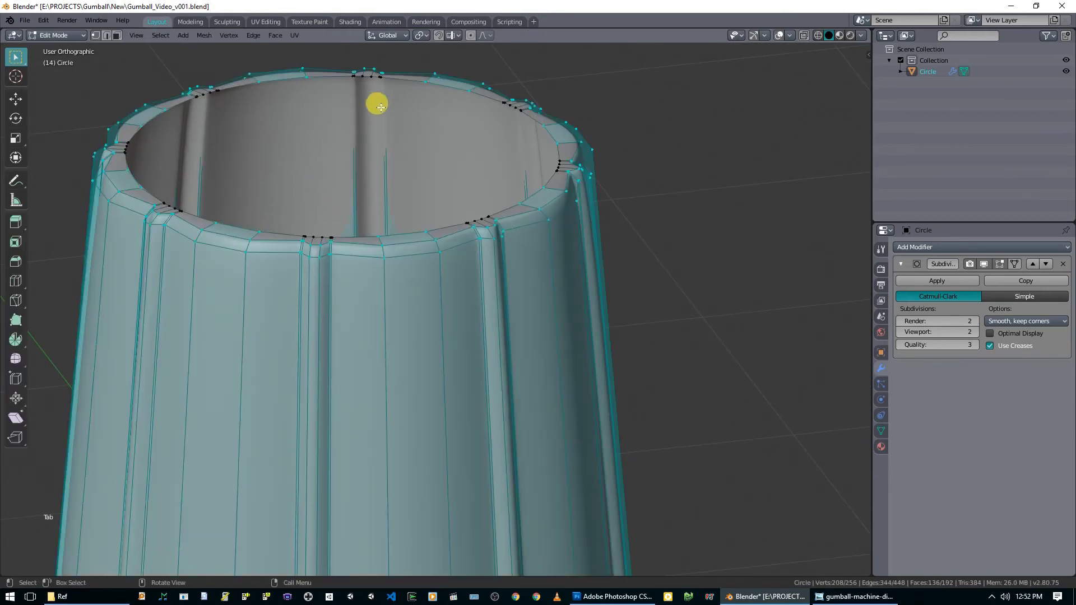
alt+click(413, 76)
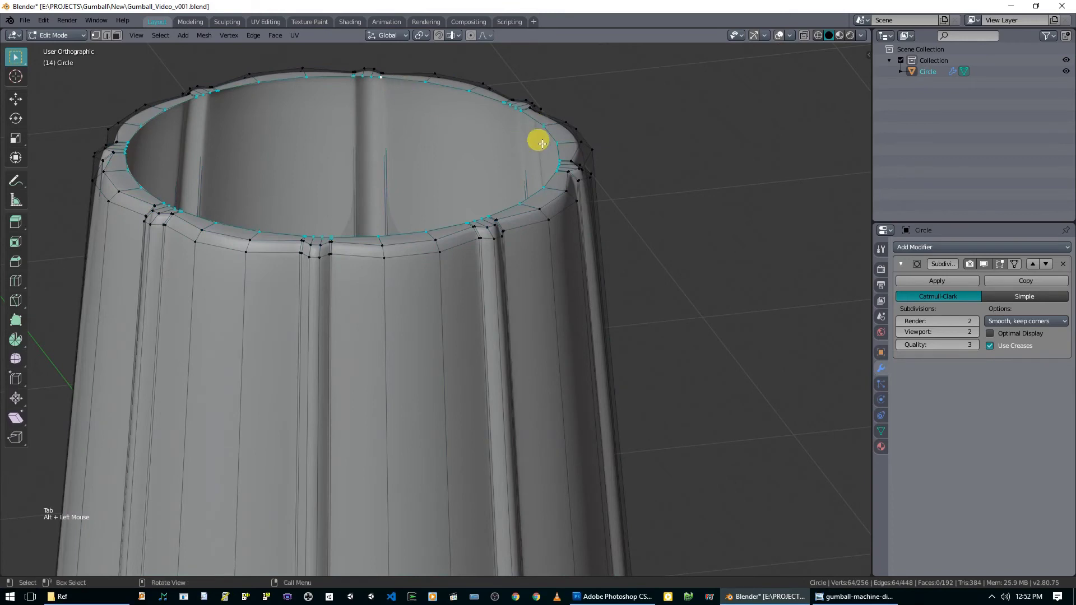
key(e)
right_click(593, 164)
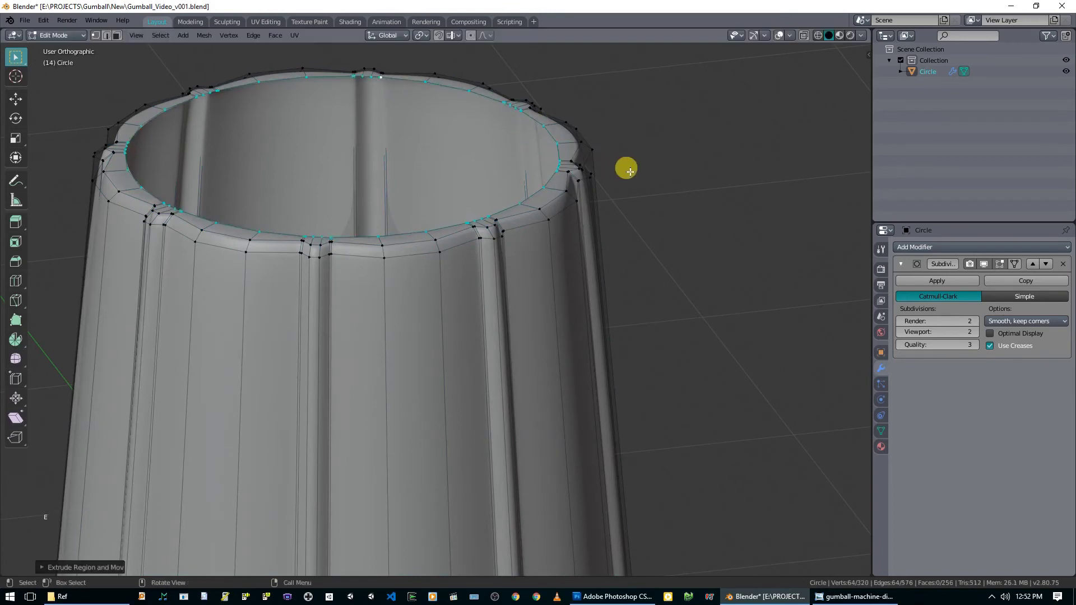
key(g)
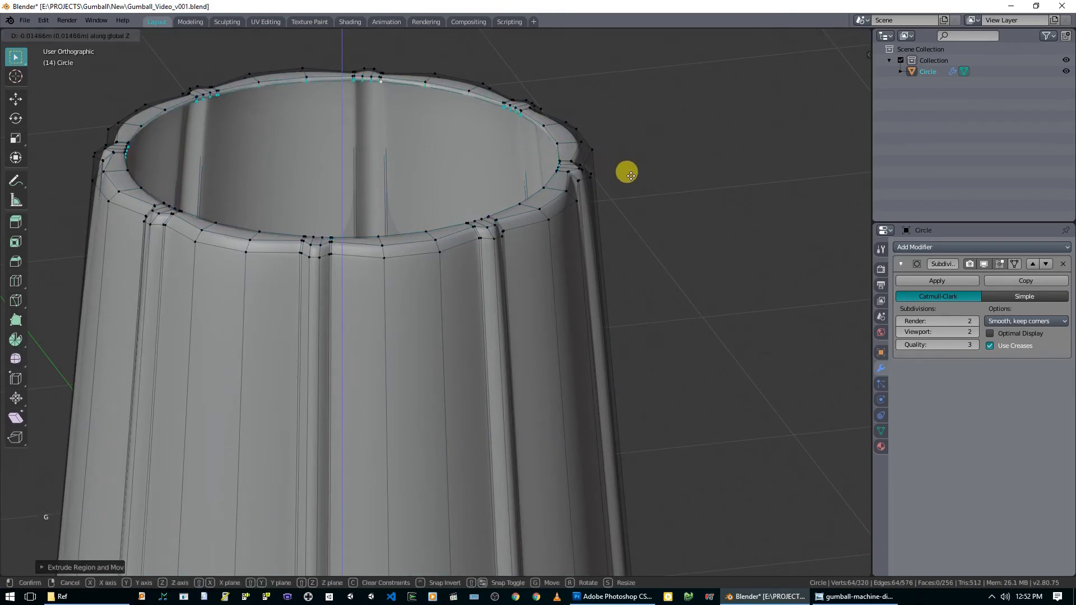
click(630, 176)
- Extrude the inner rim loop down another 0.024 m or so along Z and inspect the lip in object mode
key(e)
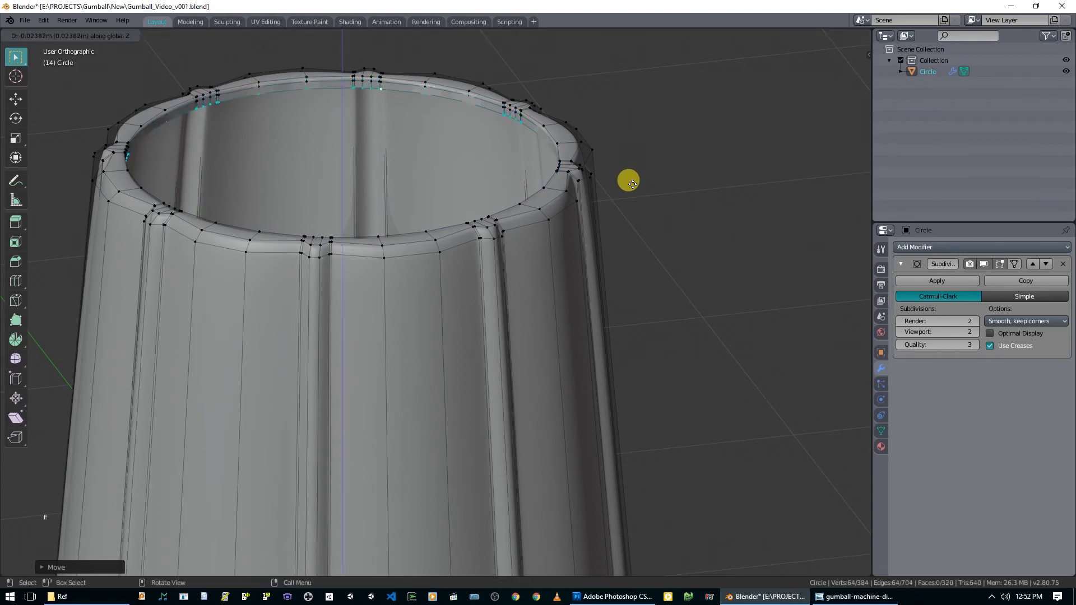
key(Tab)
middle_drag(631, 183, 678, 189)
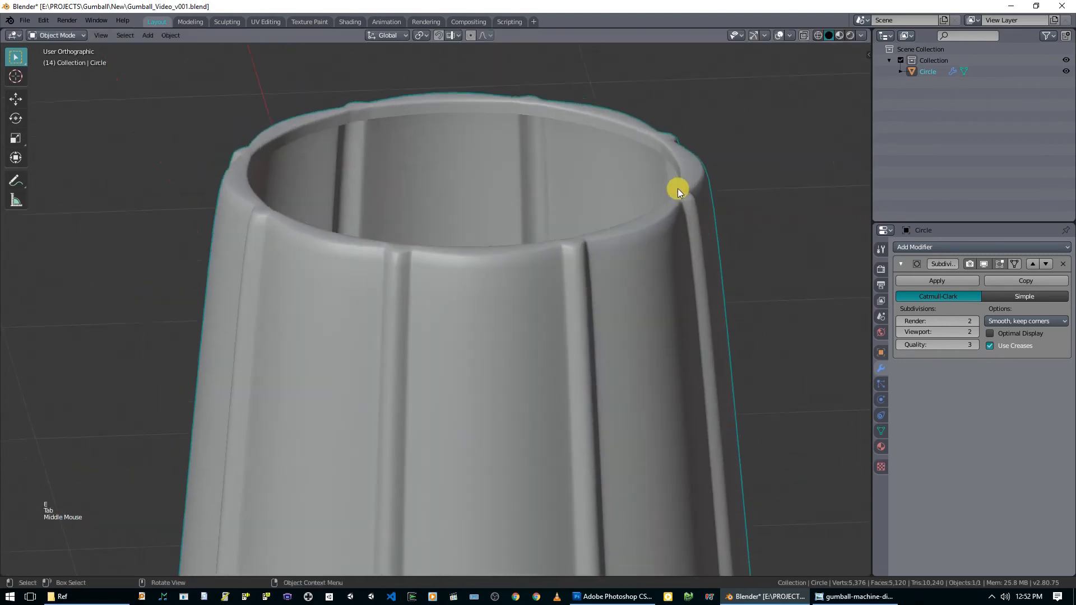
middle_drag(654, 224, 621, 243)
scroll(355, 321, up, 2)
- Compare the rim with the gumball machine reference photo, then select the two rim vertices flanking one ridge in edit mode
key(Tab)
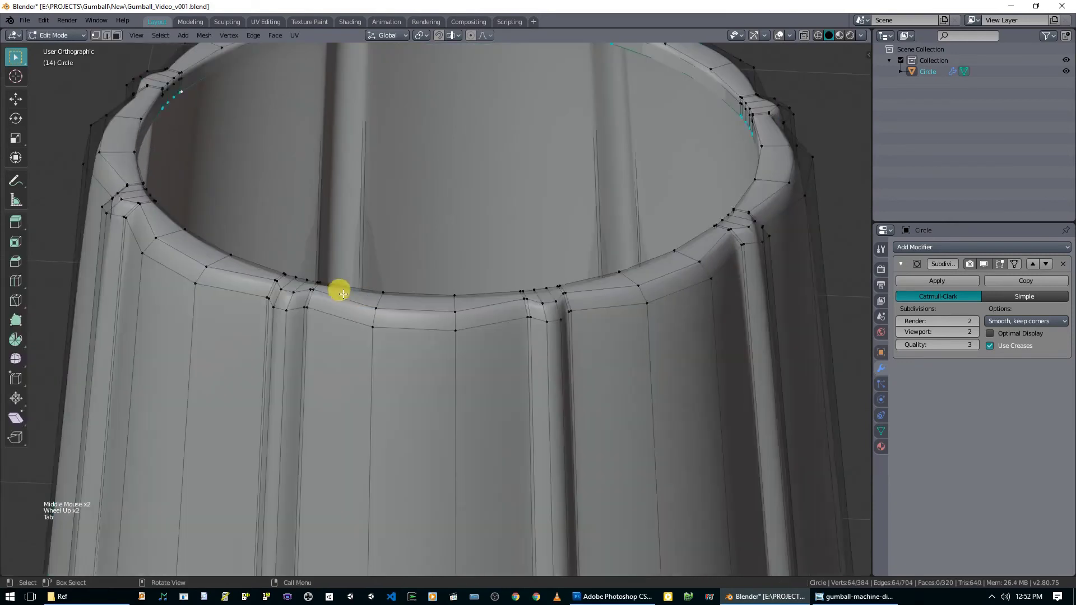
middle_drag(340, 292, 325, 297)
scroll(263, 292, up, 1)
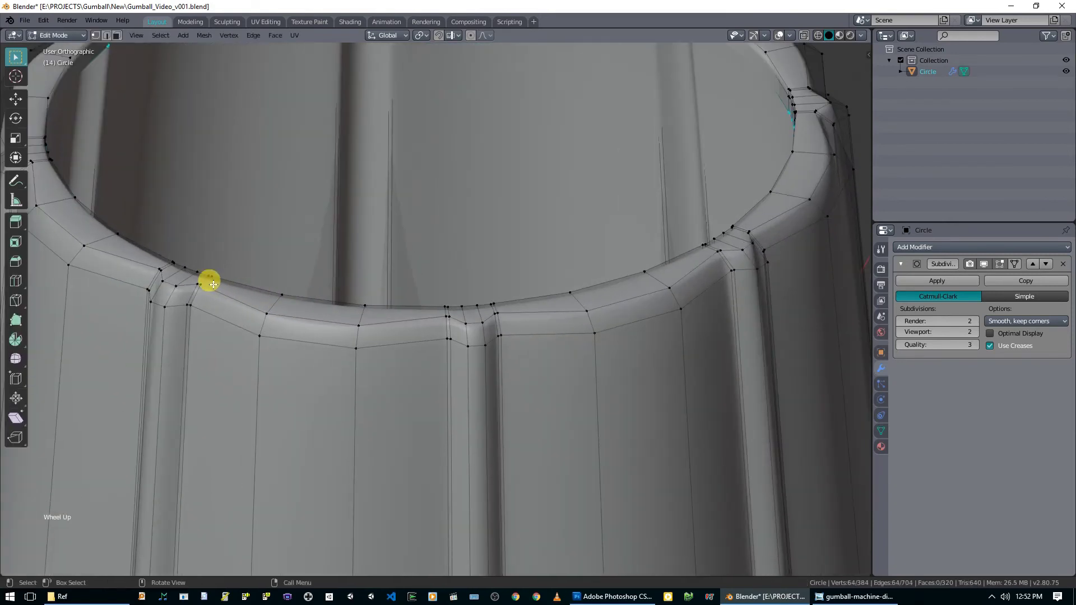
click(849, 597)
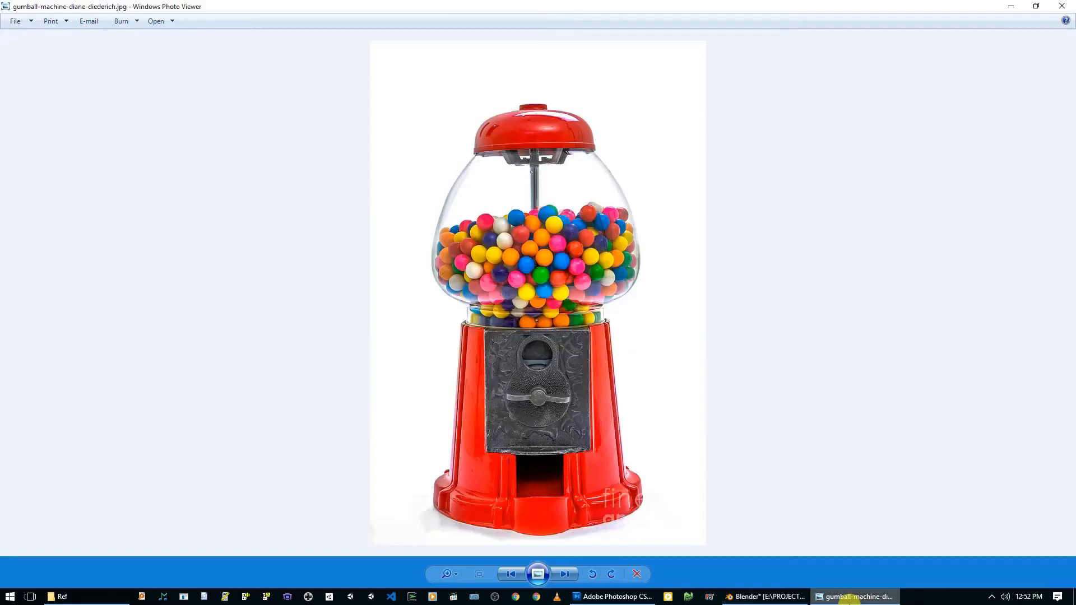
click(848, 597)
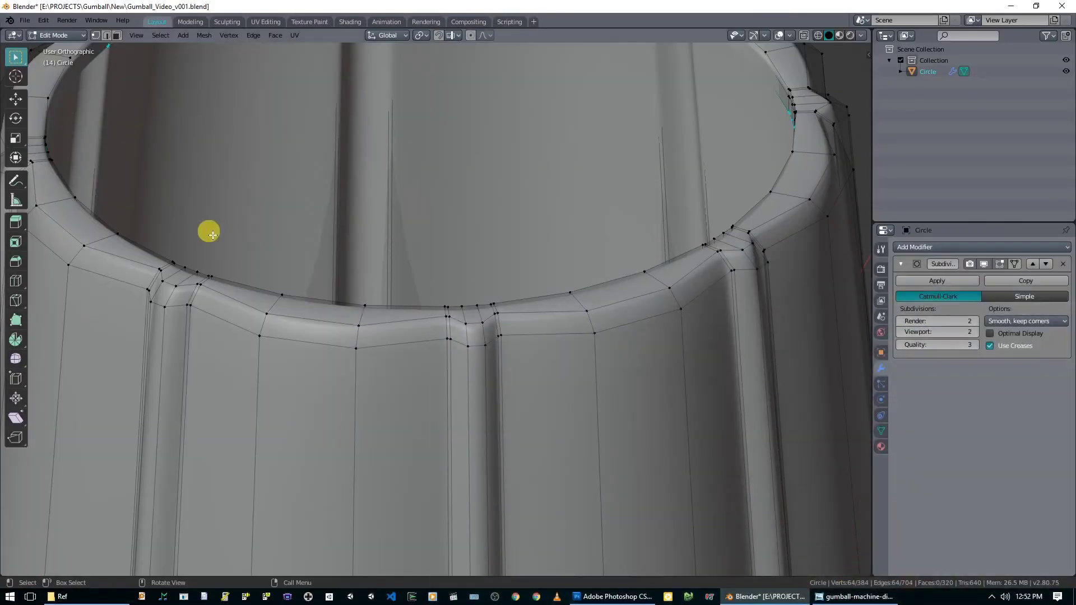
shift+click(156, 265)
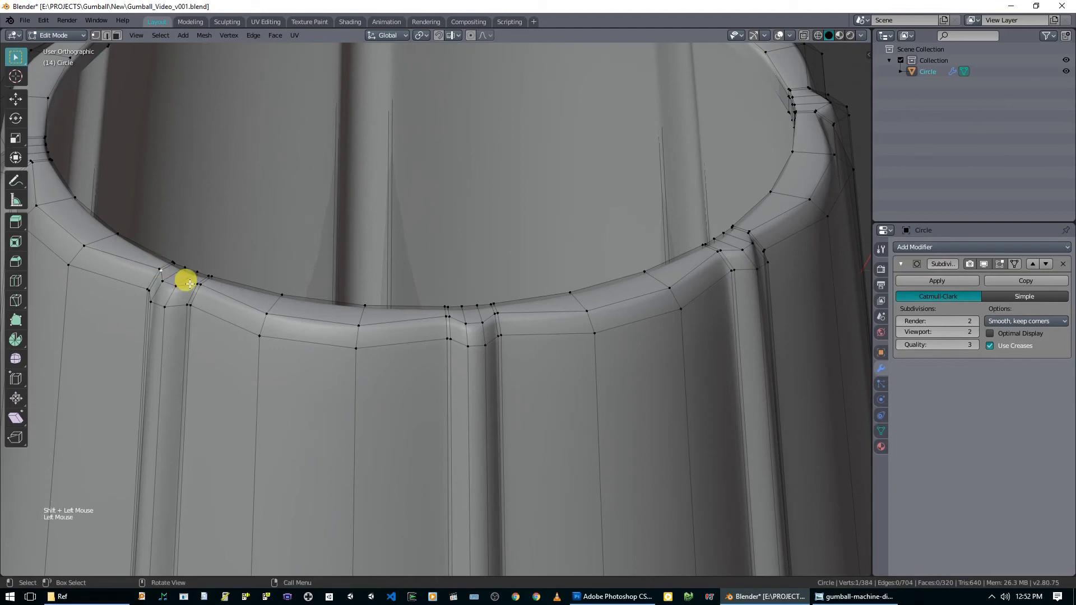
shift+click(157, 264)
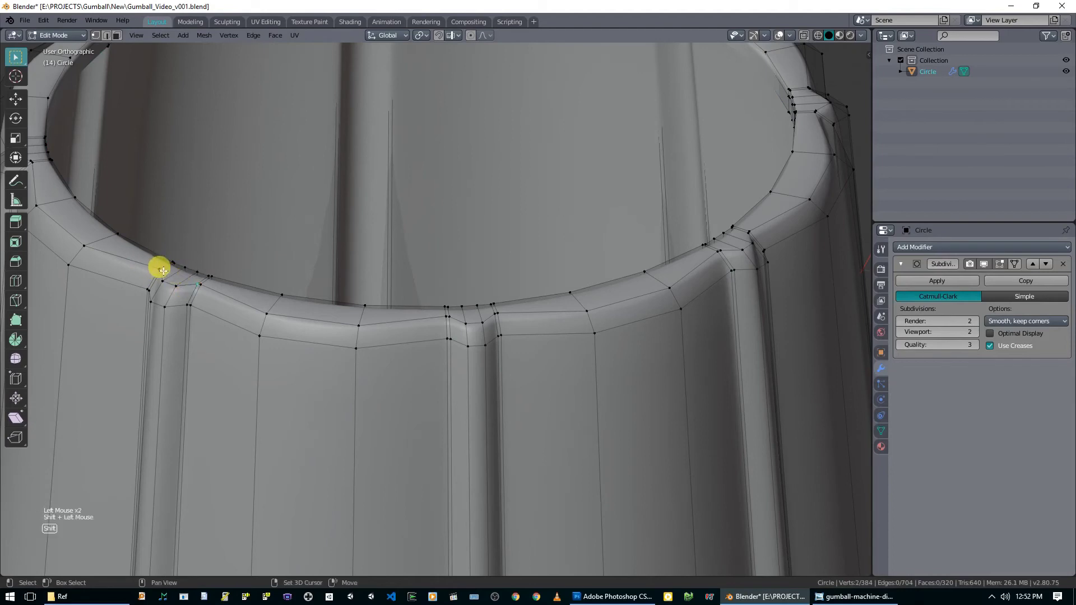
- Try moving the two selected rim vertices along Z, view the result in object mode, and undo the move
key(g)
key(z)
key(Tab)
middle_drag(213, 297, 286, 302)
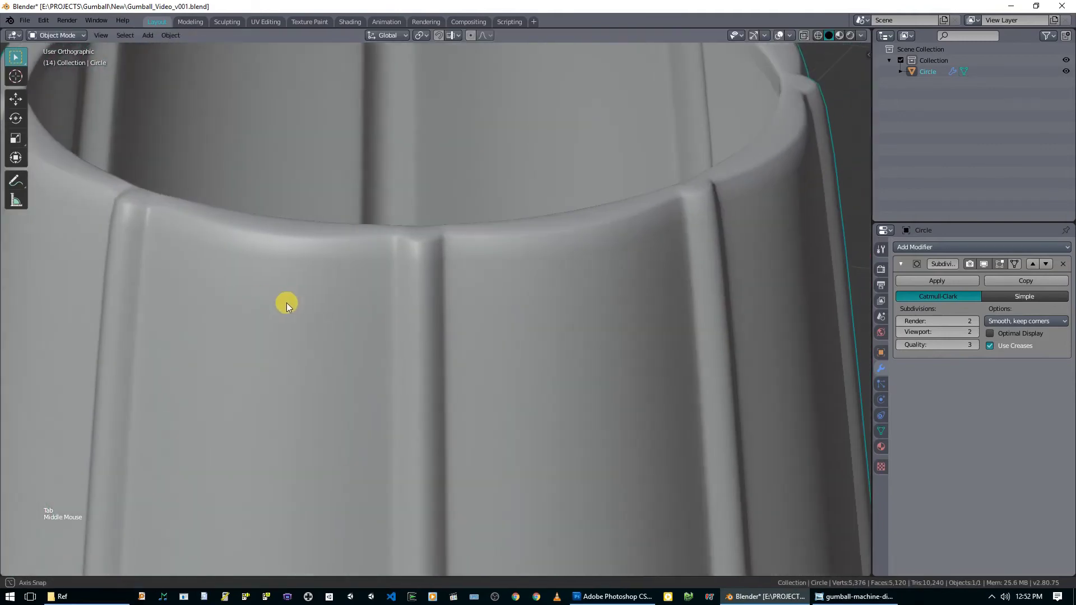
key(Tab)
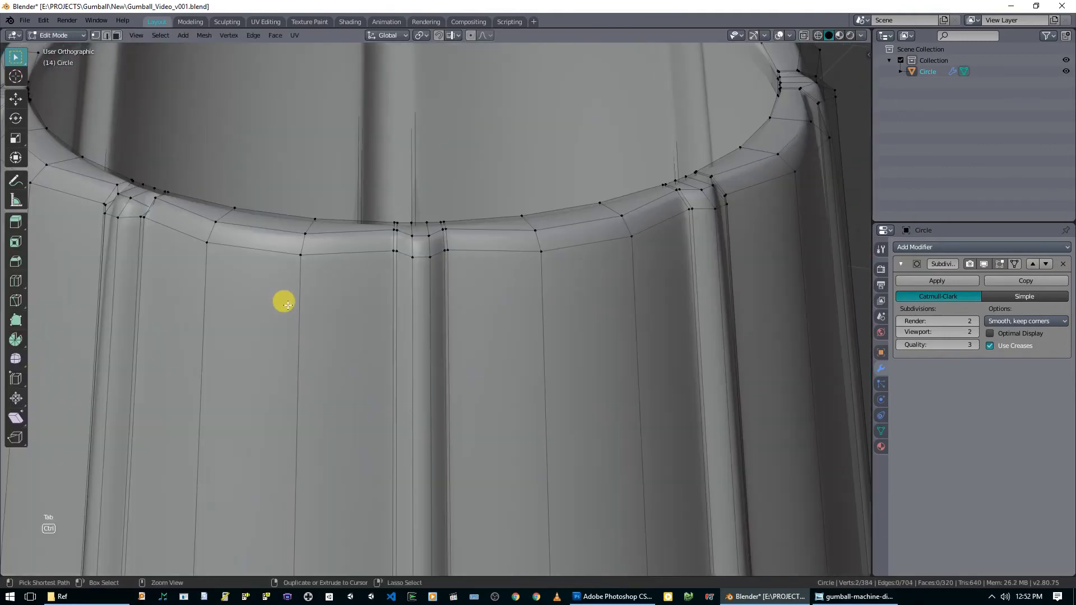
key(ctrl+z)
key(ctrl+z)
key(ctrl+z)
- Add the pair of outer rim vertices flanking each remaining ridge to the selection, all the way around the body
shift+click(392, 230)
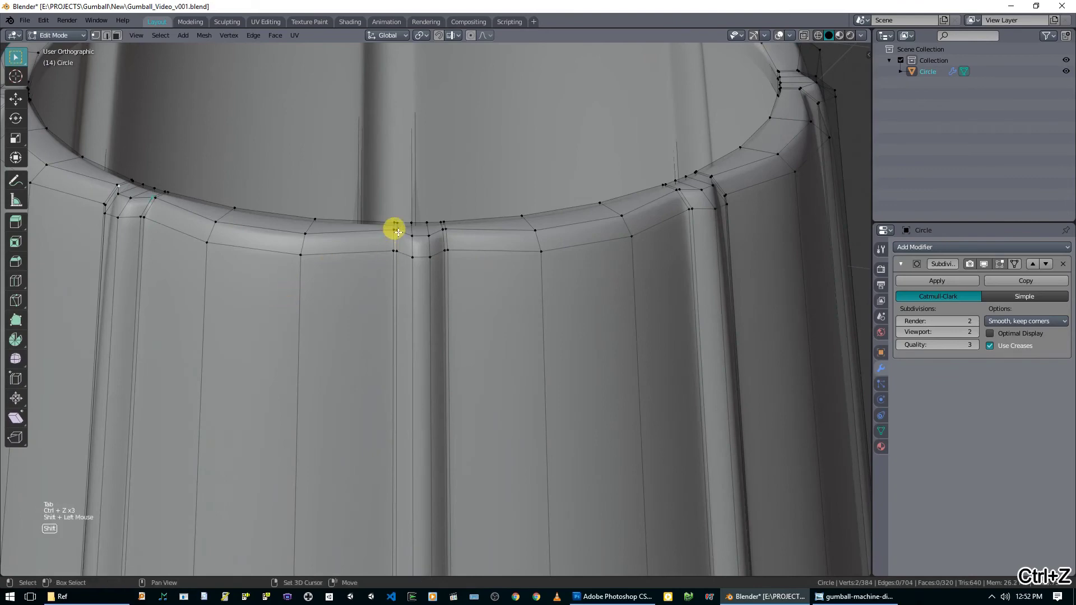
shift+click(439, 230)
shift+click(704, 175)
middle_drag(704, 176, 525, 263)
shift+click(462, 280)
shift+click(495, 266)
shift+click(545, 254)
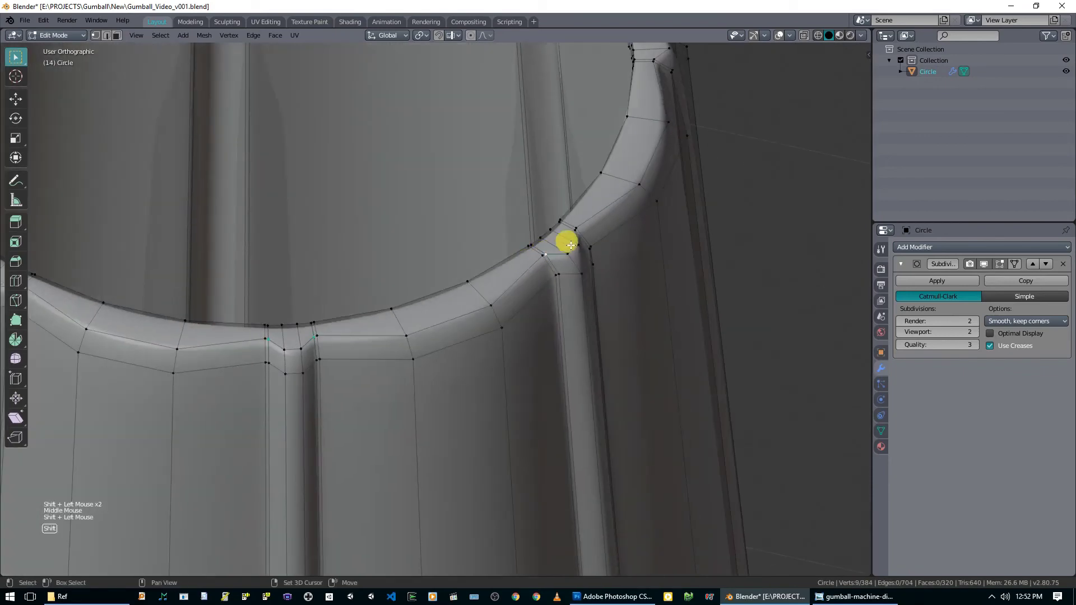
shift+click(573, 232)
middle_drag(607, 215, 527, 270)
shift+click(539, 293)
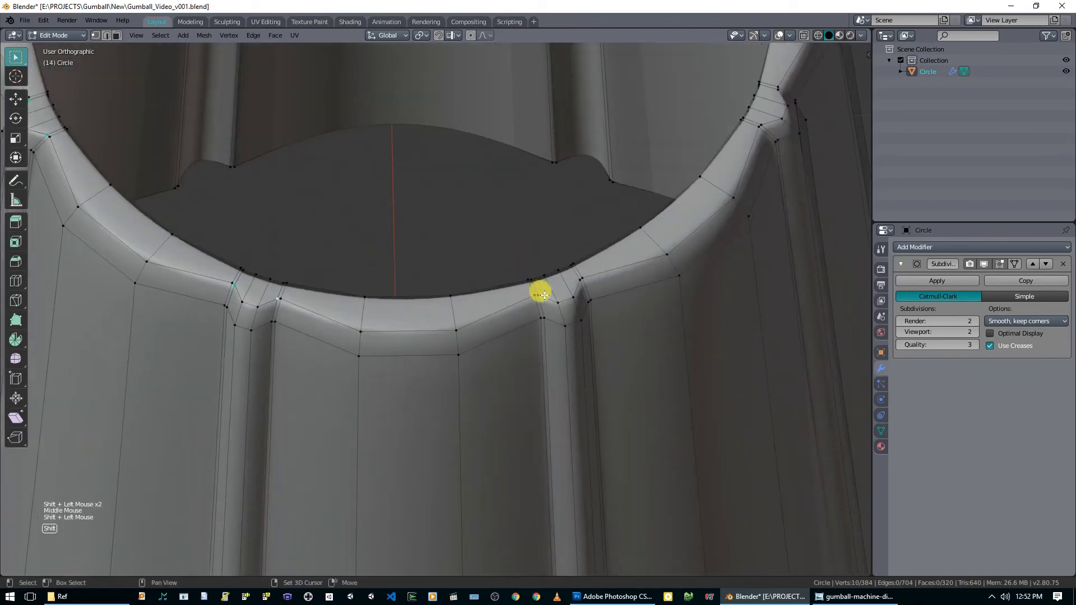
shift+click(575, 282)
middle_drag(607, 269, 648, 284)
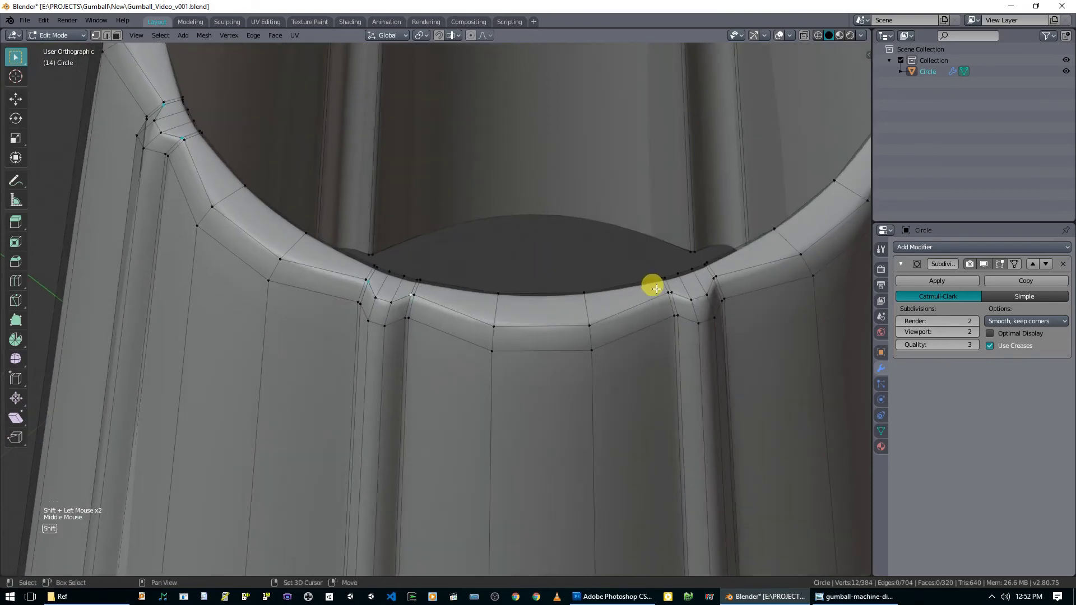
shift+click(675, 292)
shift+click(713, 280)
middle_drag(783, 281, 671, 304)
shift+click(647, 371)
shift+click(690, 367)
middle_drag(725, 353, 654, 343)
- Move the selected ridge-flanking rim vertices down about 0.022 m along Z and inspect the rim in object mode
key(g)
key(z)
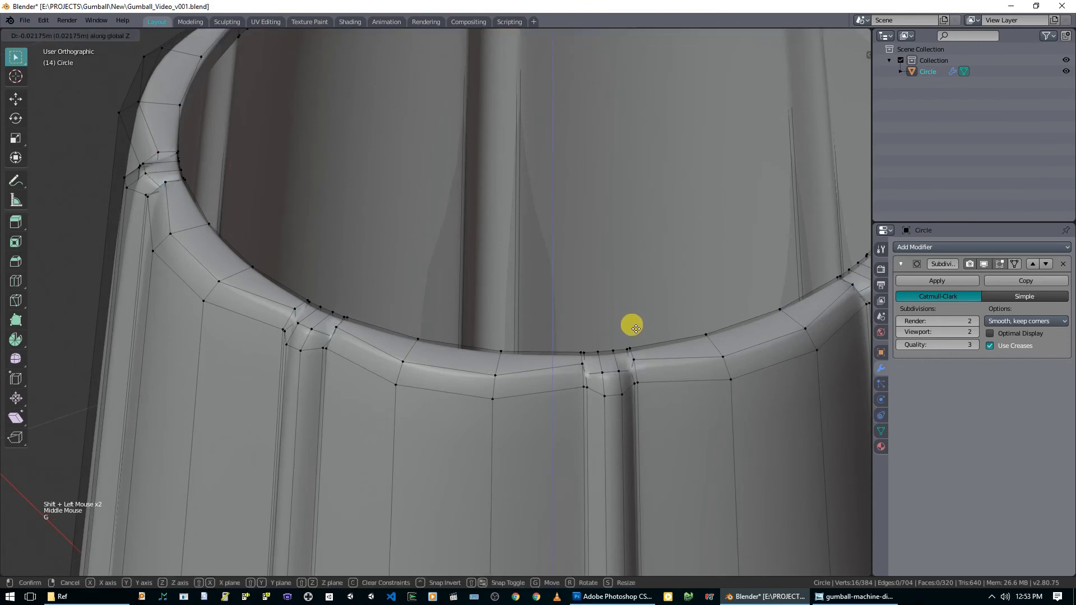
click(636, 330)
key(Tab)
mouse_move(624, 331)
middle_down()
mouse_move(603, 300)
mouse_move(576, 300)
middle_up()
middle_drag(441, 237, 425, 334)
scroll(398, 297, down, 2)
scroll(398, 297, down, 2)
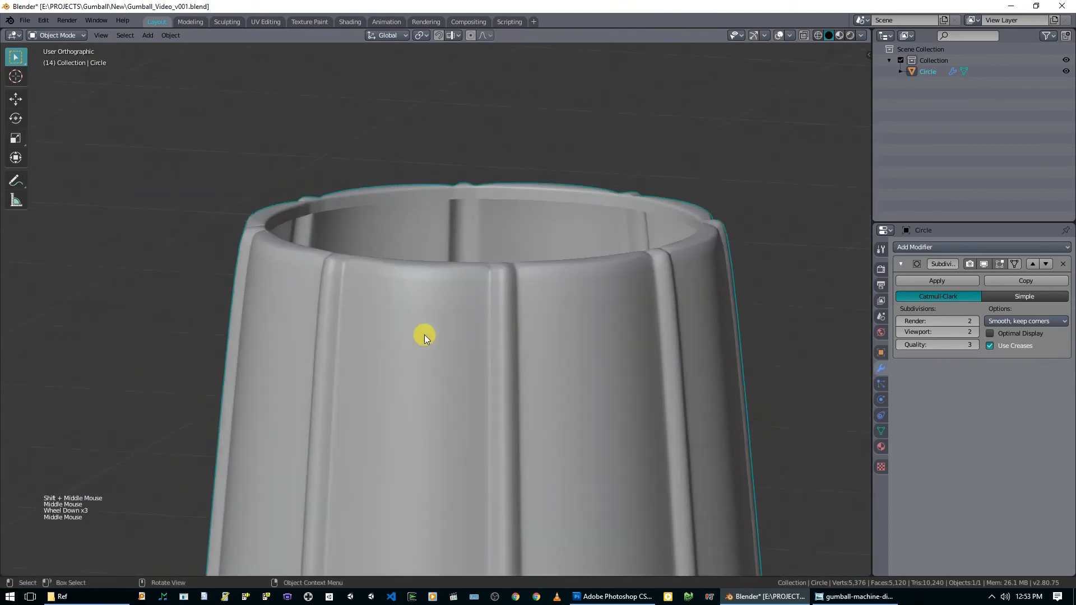
- Compare the rim with the gumball machine reference photo, then return to Blender and view the body from above
click(854, 596)
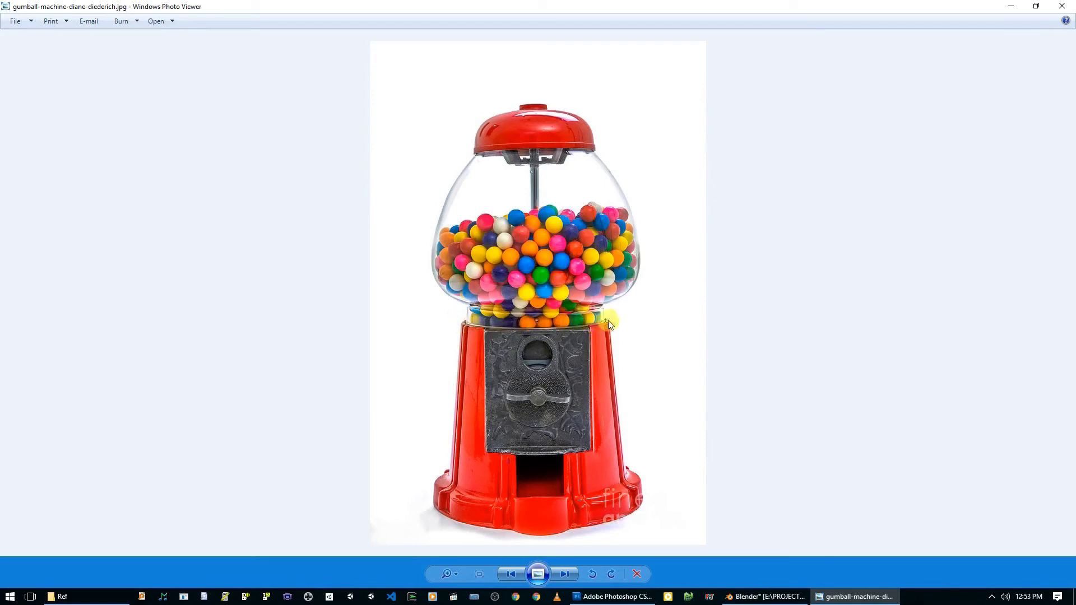
click(740, 592)
middle_drag(597, 353, 444, 260)
key(KP_7)
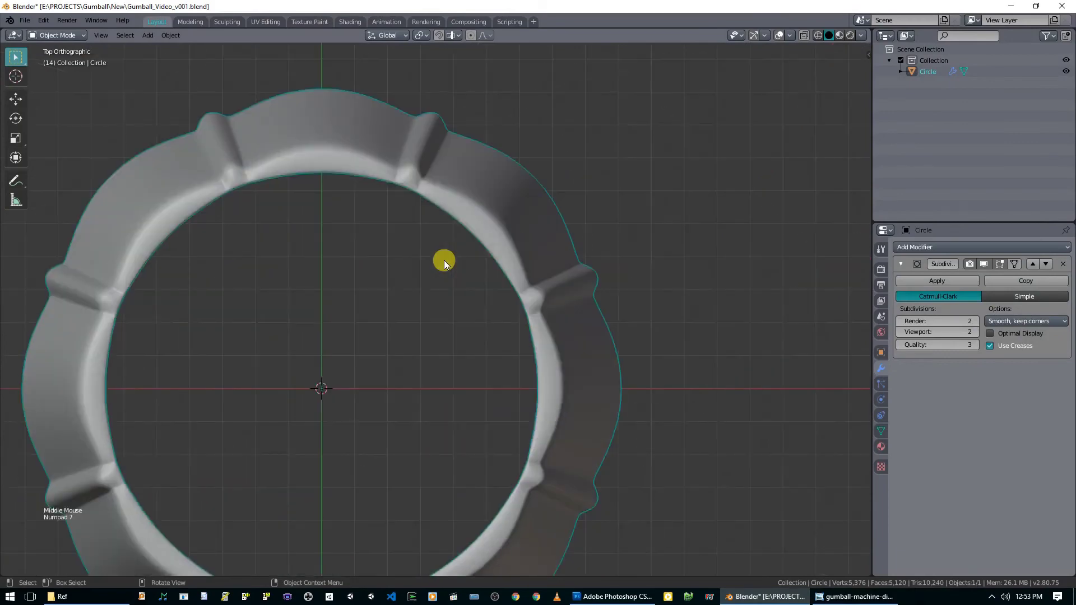
- Select the lowest edge loop of the inner lip in edit mode and grow the selection twice to include the whole lip
key(Tab)
middle_drag(190, 258, 156, 176)
alt+click(156, 176)
key(ctrl)
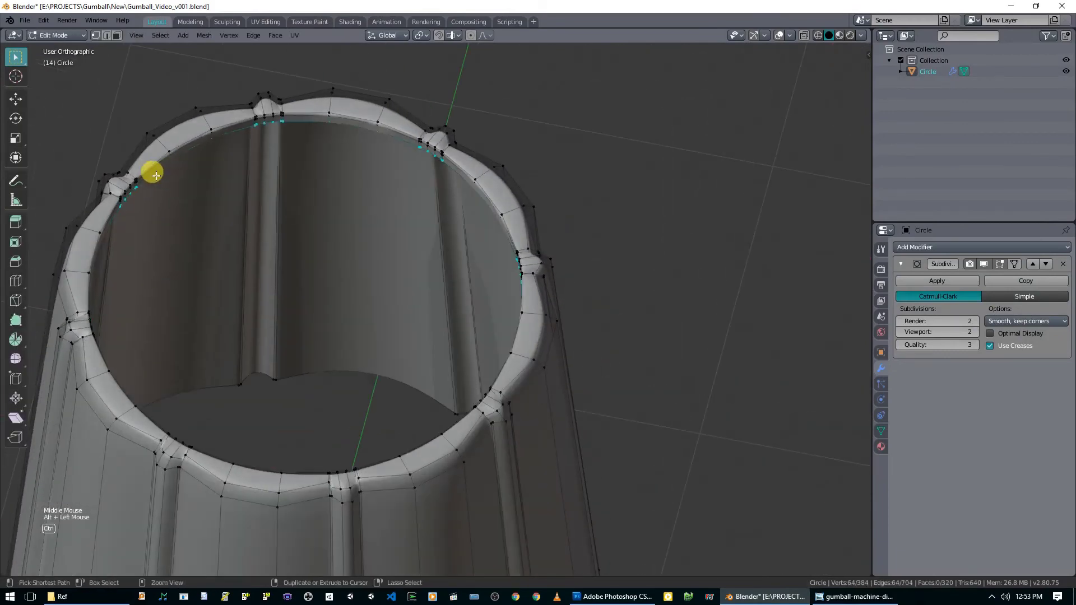
key(ctrl+KP_Add)
key(ctrl+KP_Add)
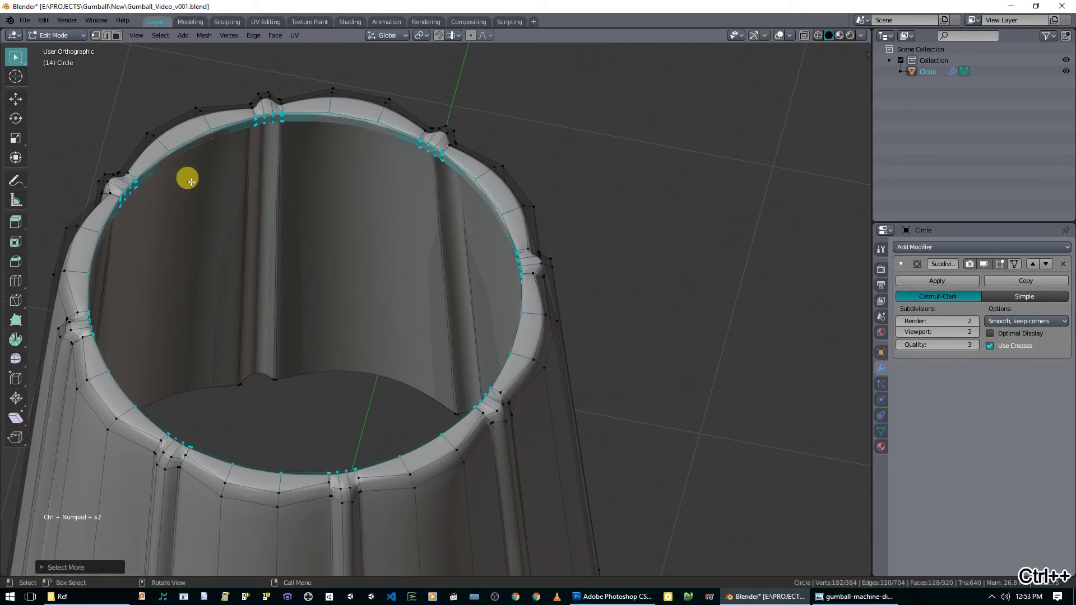
- Scale the inner lip outward by about 1.034 with Z locked in top view, and inspect the thinner rim in object mode
key(KP_7)
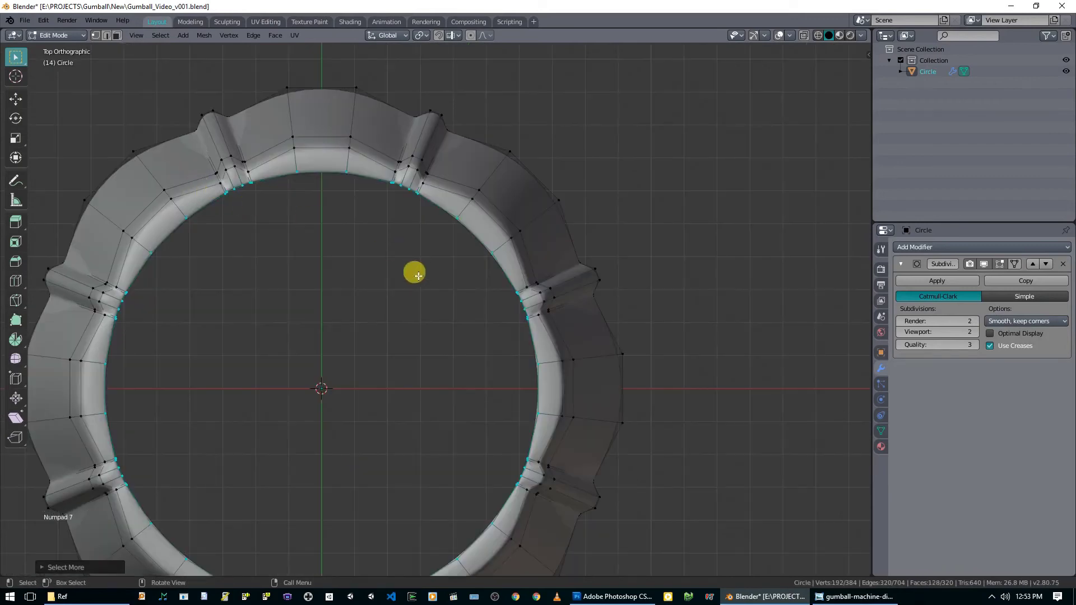
key(s)
key(shift+z)
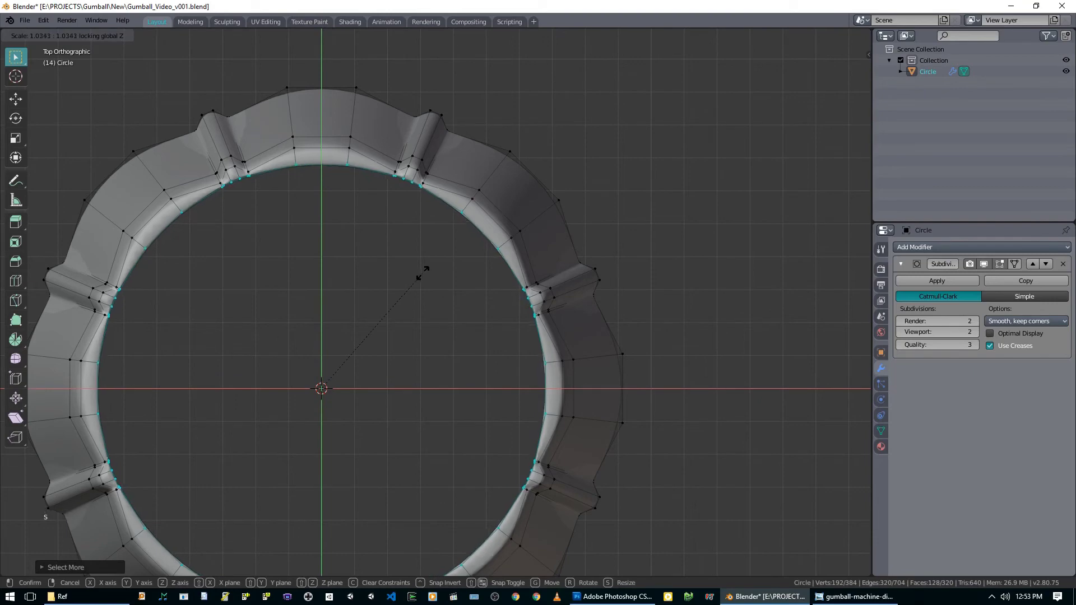
click(423, 273)
key(Tab)
middle_drag(380, 291, 482, 204)
scroll(495, 193, down, 1)
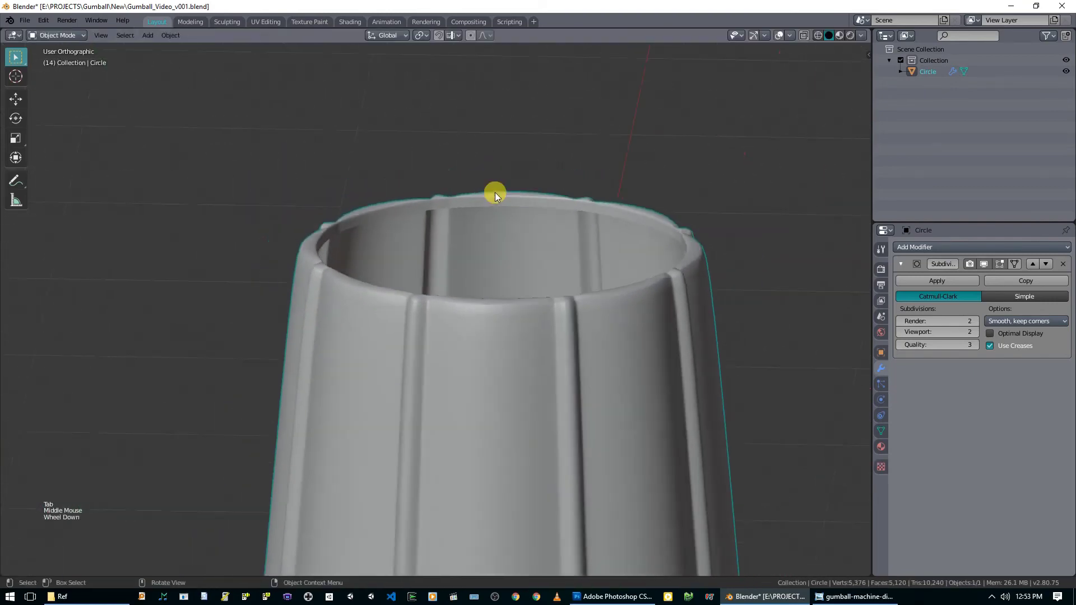
scroll(495, 193, down, 2)
middle_drag(476, 276, 404, 269)
- Try adding a loop cut around the body just below the top rim, undo it, and view the result in object mode
key(Tab)
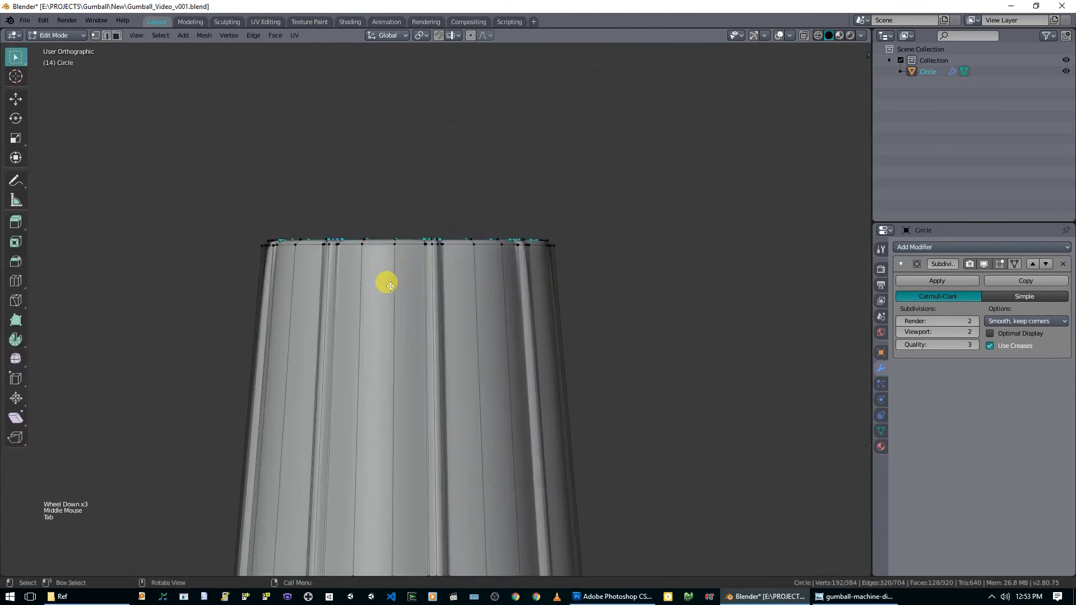
scroll(390, 285, up, 1)
key(ctrl+r)
click(324, 424)
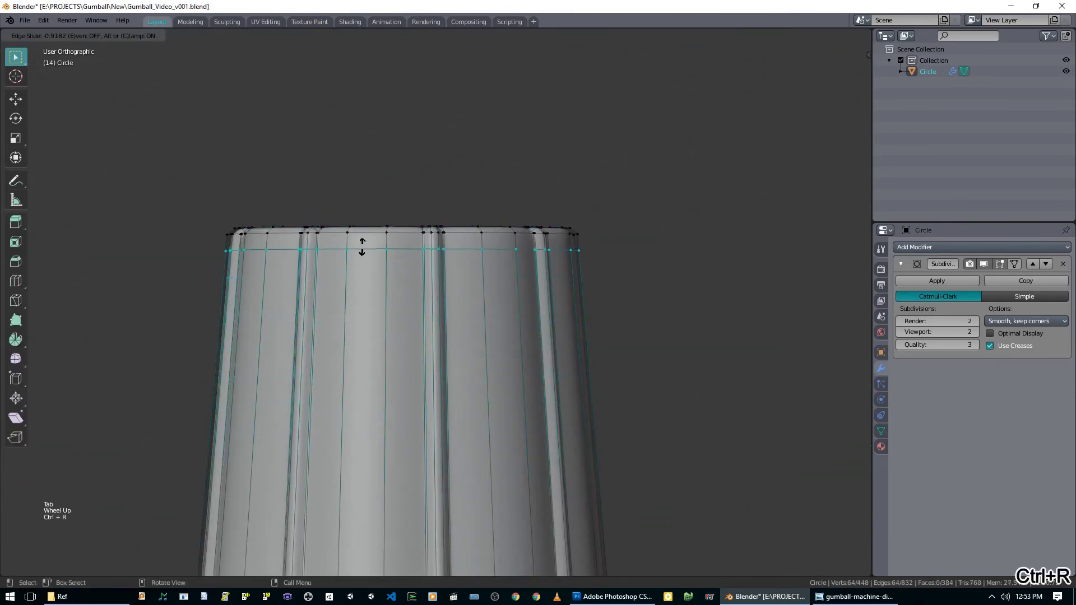
click(336, 235)
key(ctrl+z)
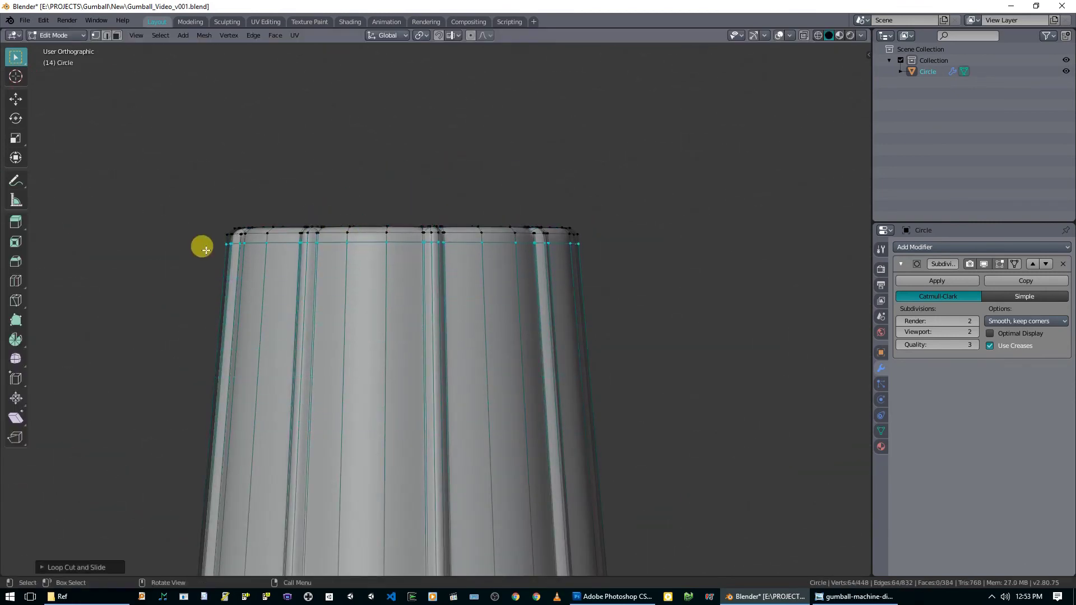
shift+middle_drag(250, 318, 355, 291)
key(Tab)
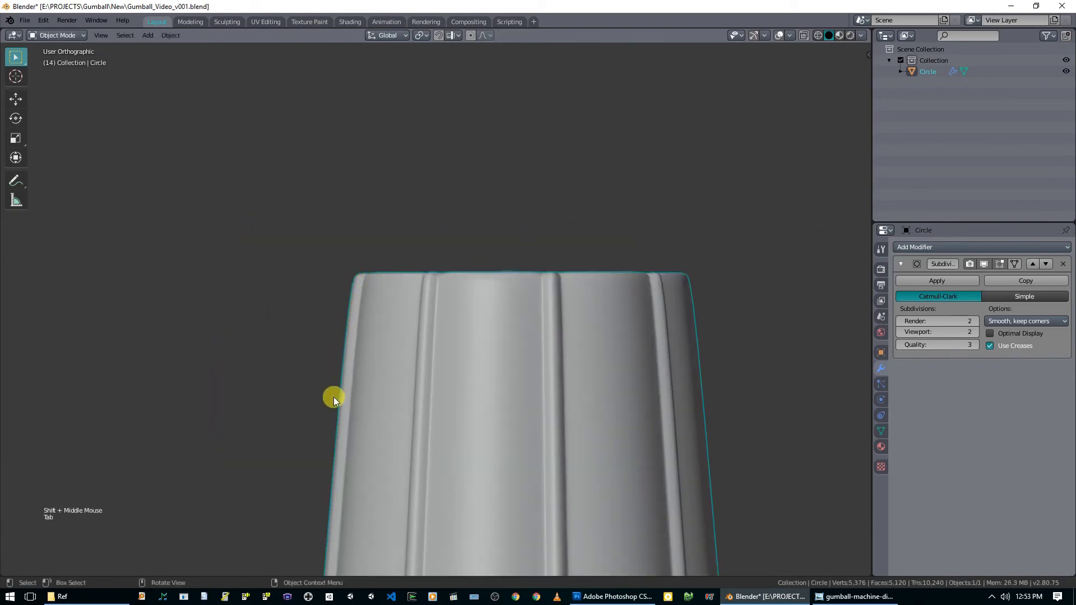
- Add a loop cut around the body, slide it up by about 0.94 to just below the rim, and inspect the body
key(Tab)
key(ctrl+r)
click(431, 451)
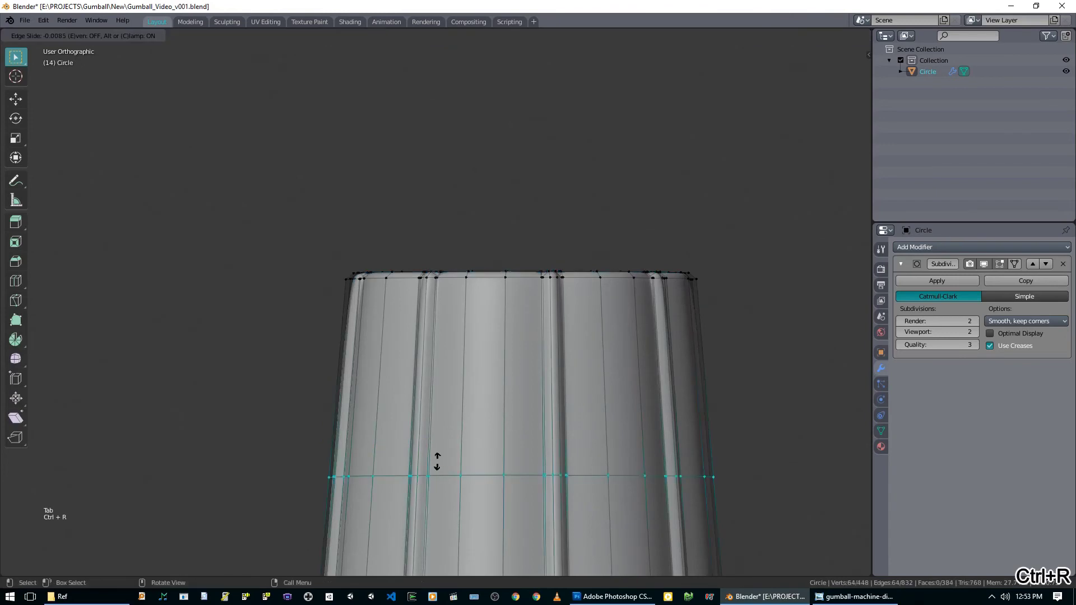
click(485, 277)
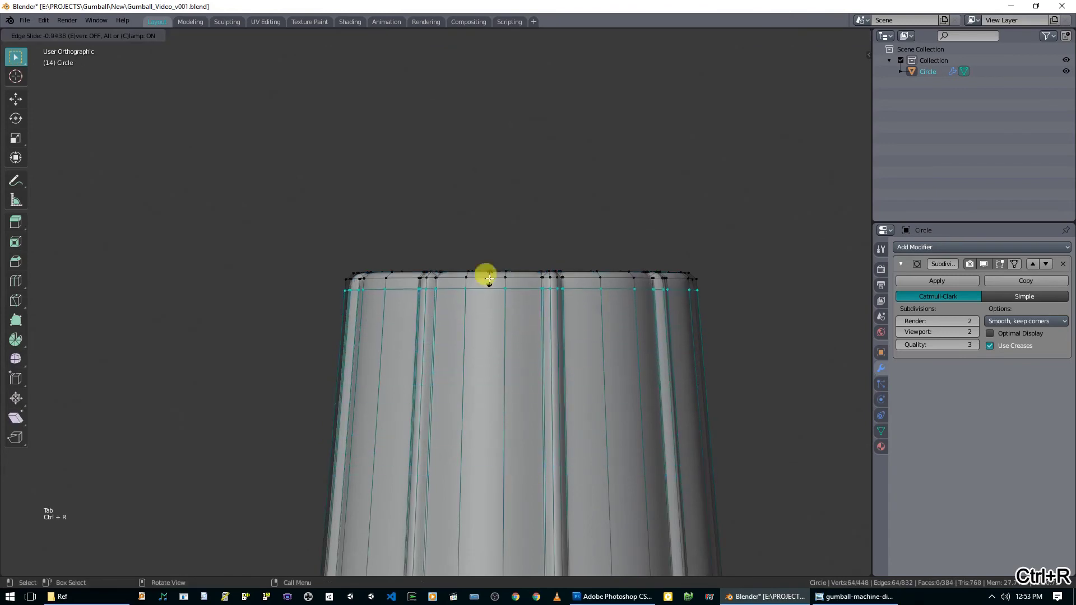
key(Tab)
key(Tab)
middle_drag(376, 276, 626, 350)
key(Tab)
scroll(559, 486, down, 3)
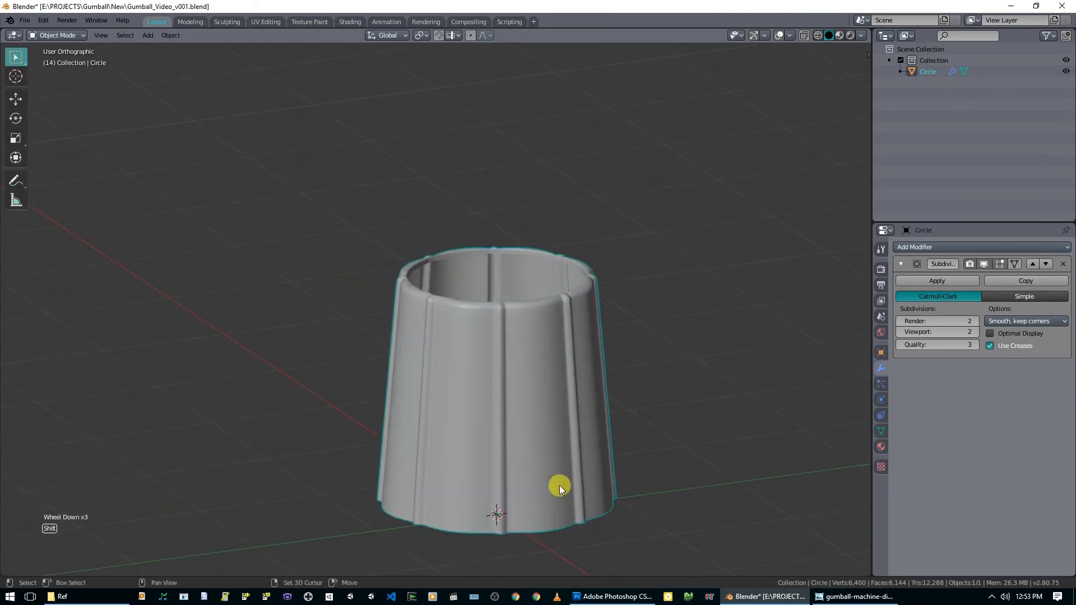
shift+middle_drag(559, 485, 499, 354)
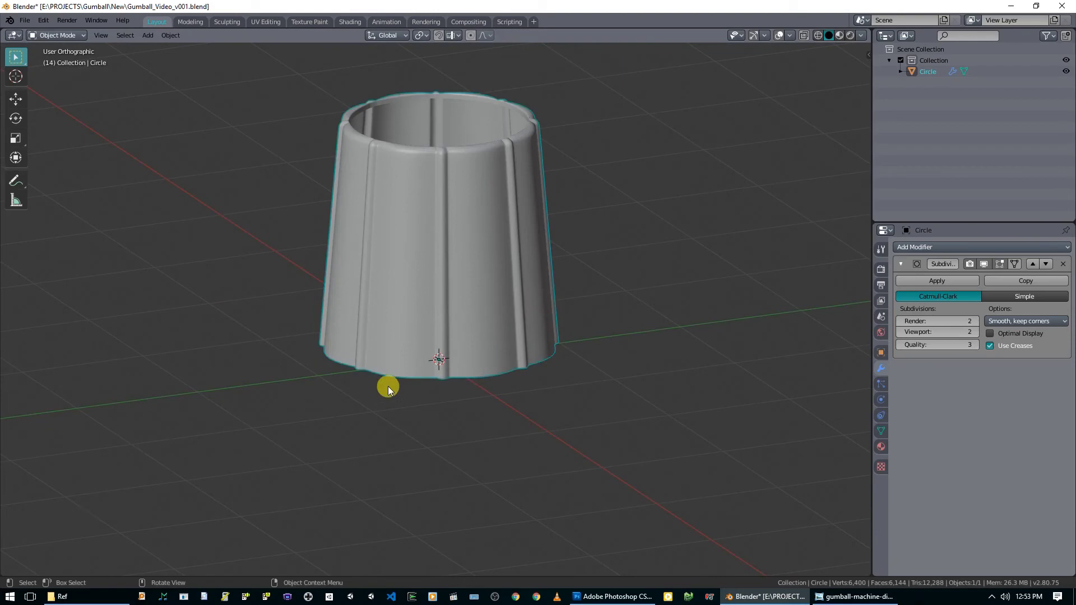
- Select all bottom-edge vertices of the body in edit mode, using front view with X-ray on
middle_click(425, 389)
key(KP_1)
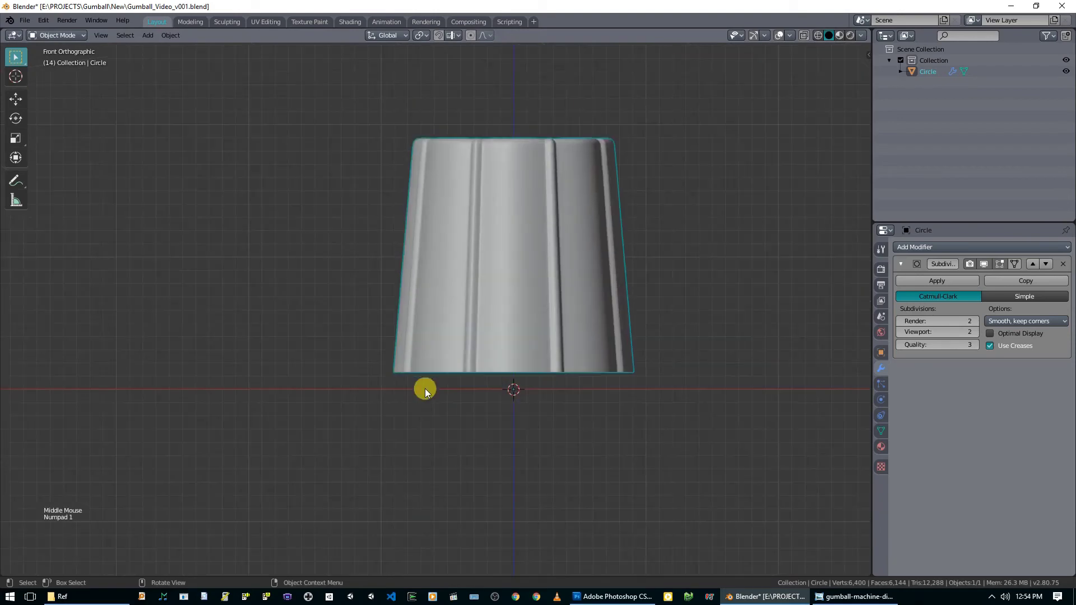
shift+middle_drag(425, 388, 452, 328)
key(Tab)
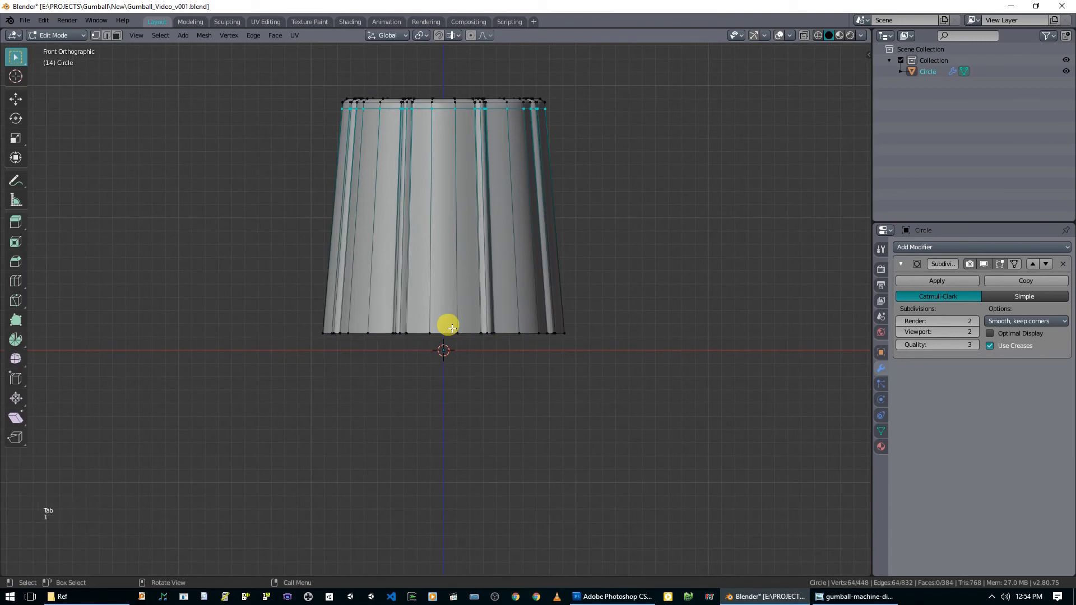
key(alt+a)
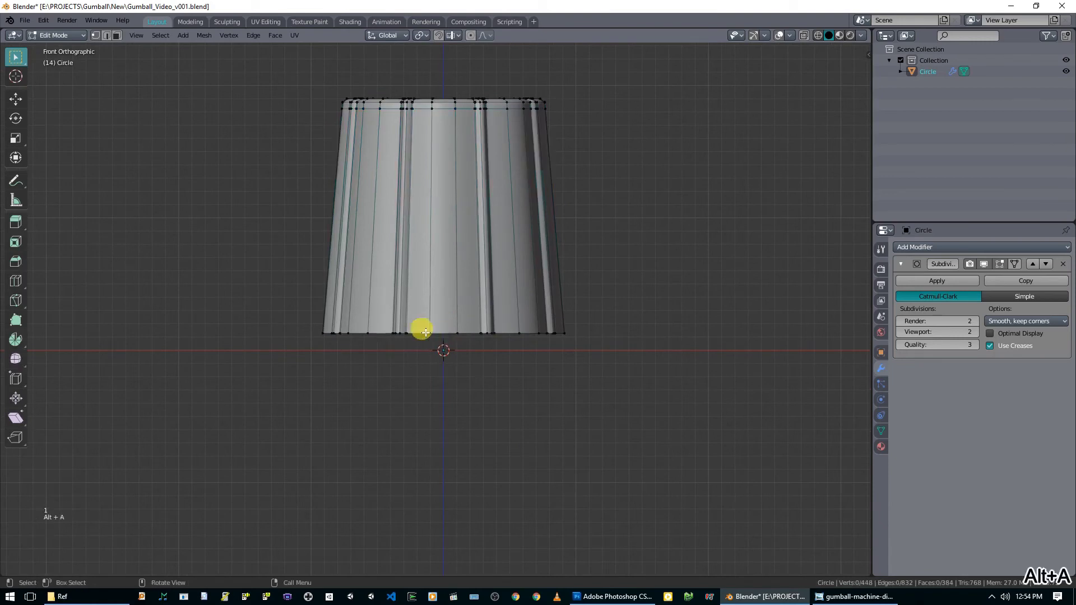
key(alt+z)
drag(271, 317, 594, 335)
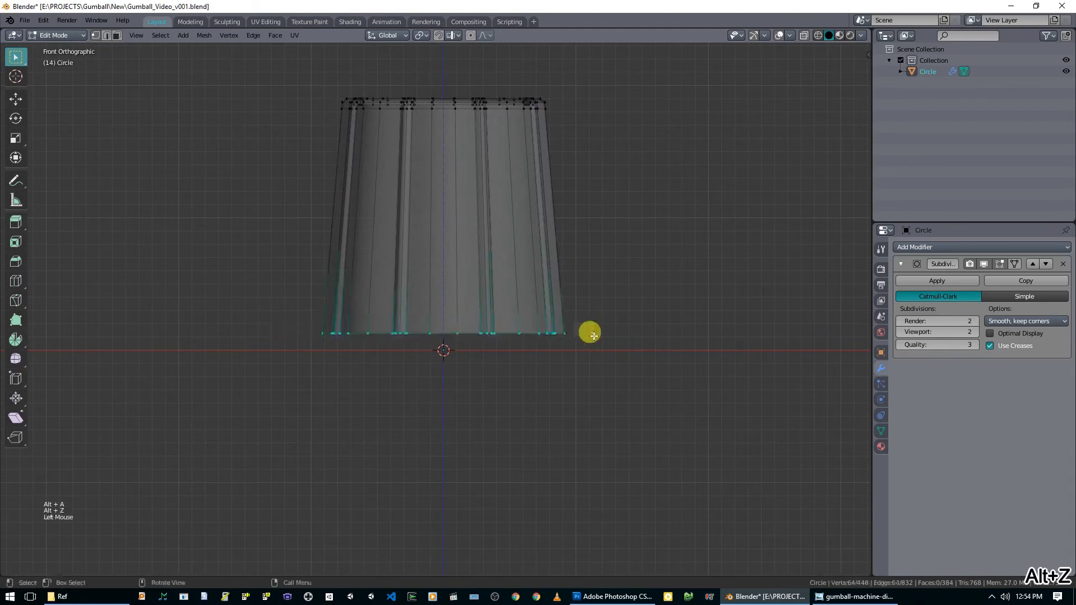
- Move the bottom edge loop up about 0.1 m along Z and check the body's proportions
scroll(592, 337, up, 2)
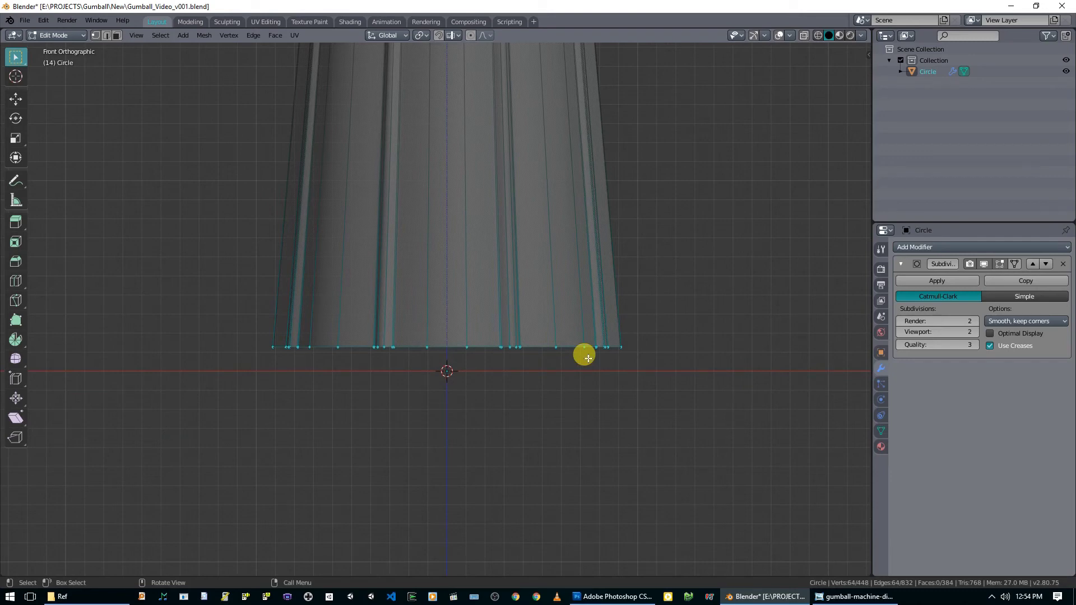
key(g)
key(z)
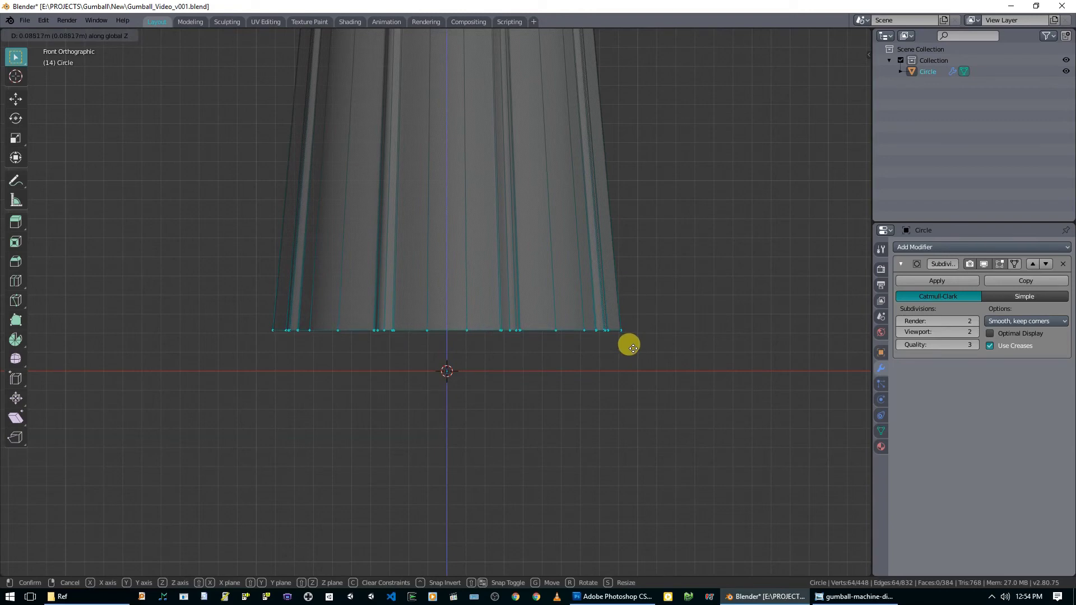
click(631, 342)
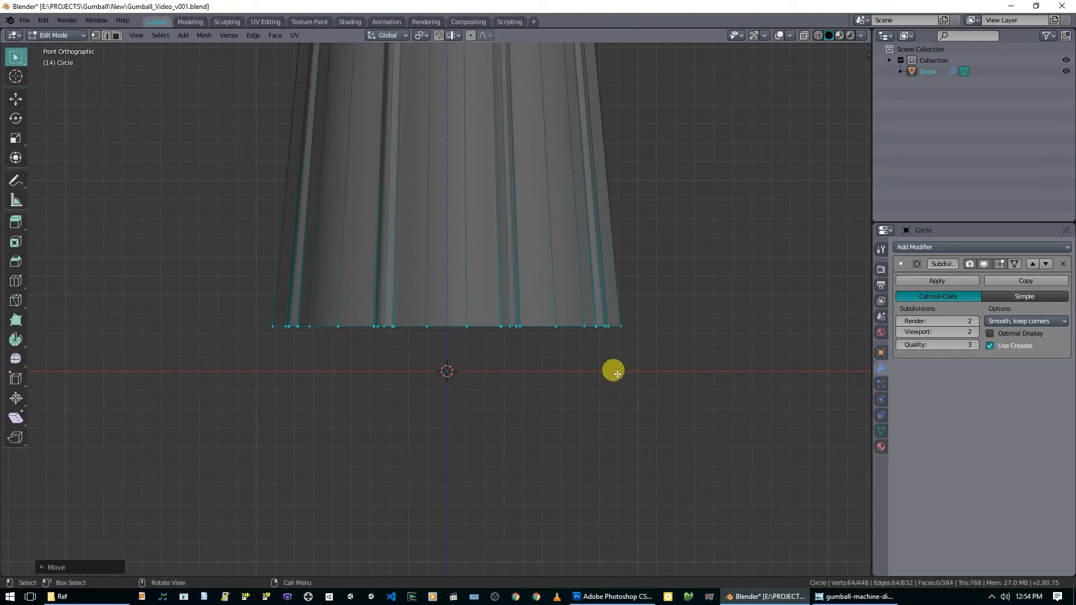
scroll(622, 306, down, 4)
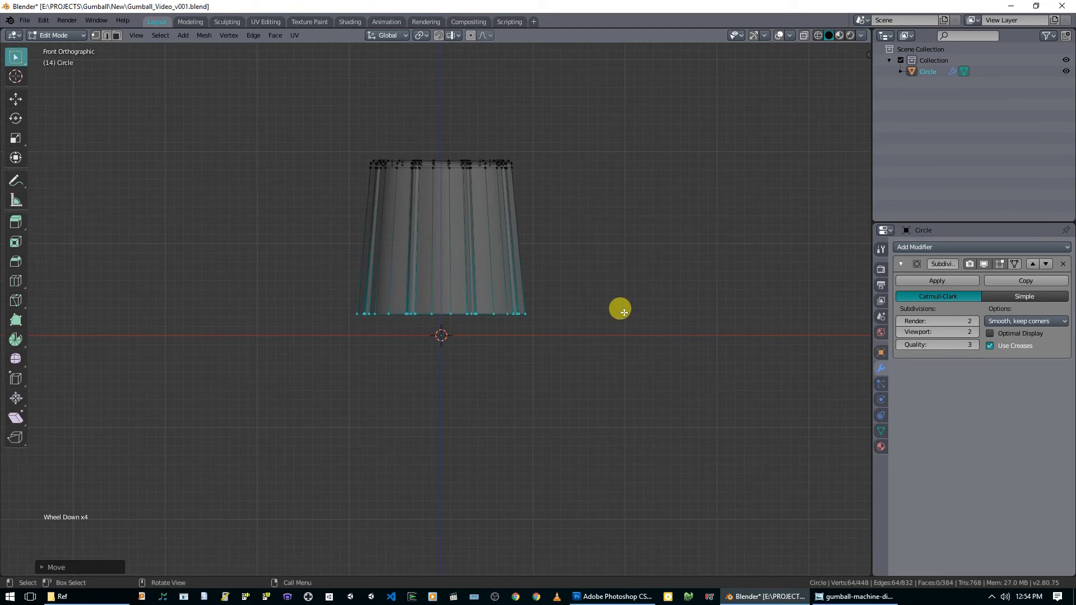
scroll(532, 325, up, 4)
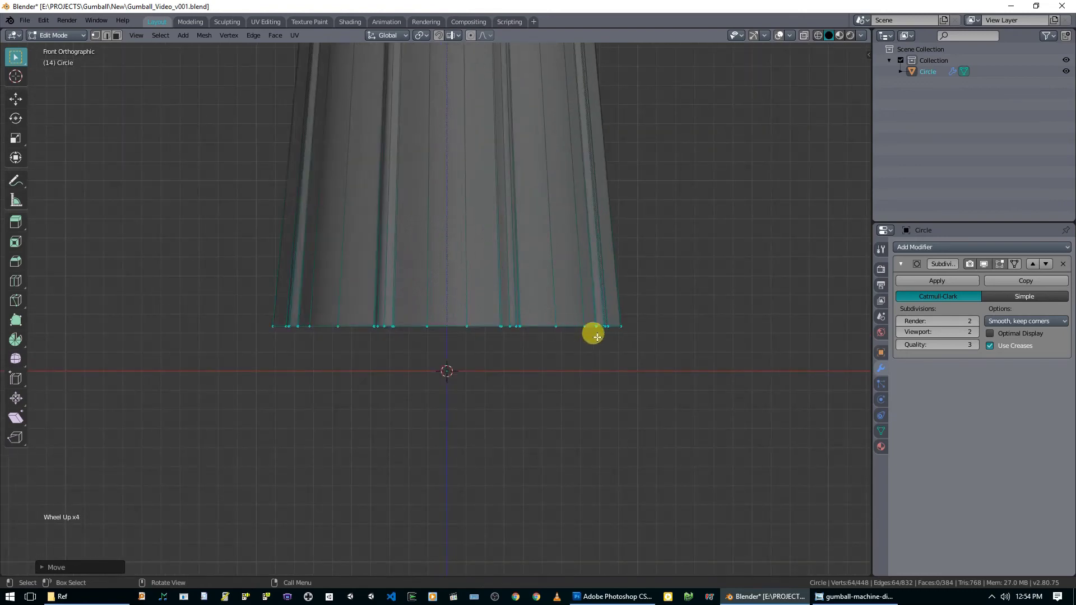
- Extrude the bottom edge loop straight down about 0.235 m along Z to the level of the world origin
key(e)
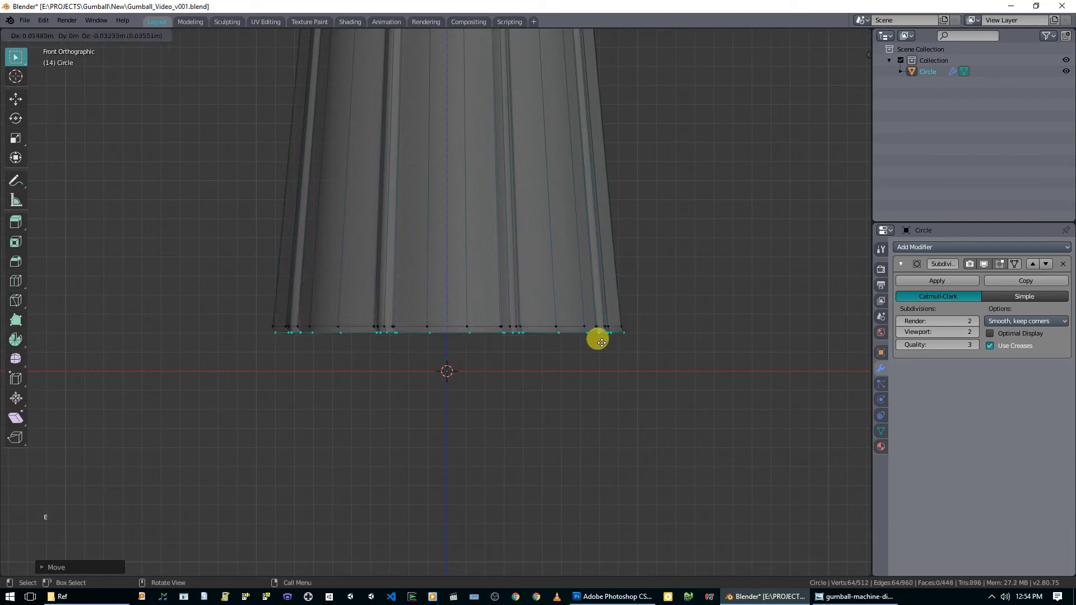
key(z)
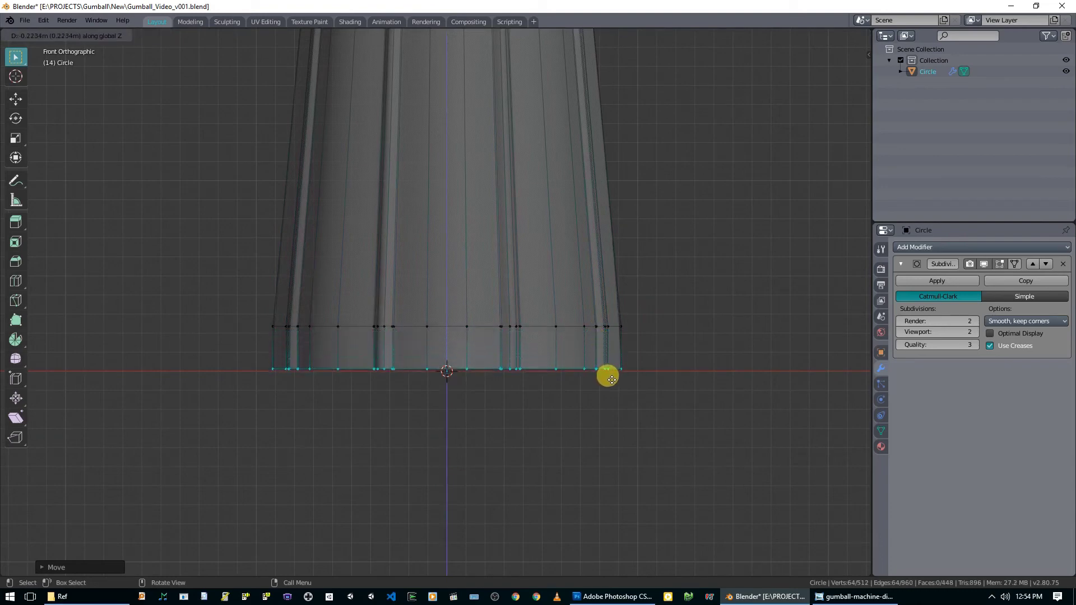
key(ctrl)
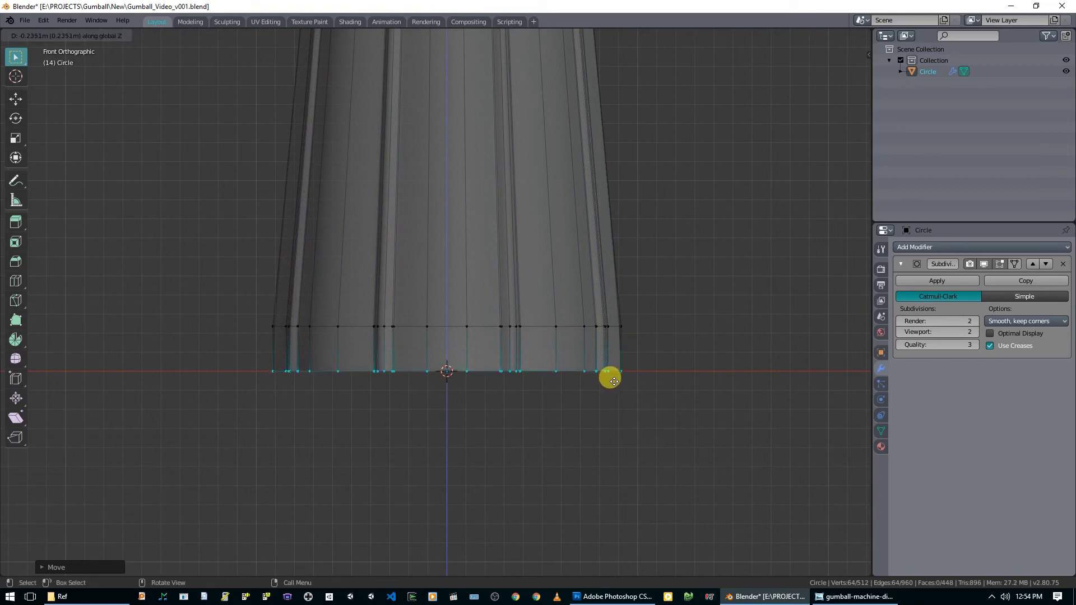
click(614, 382)
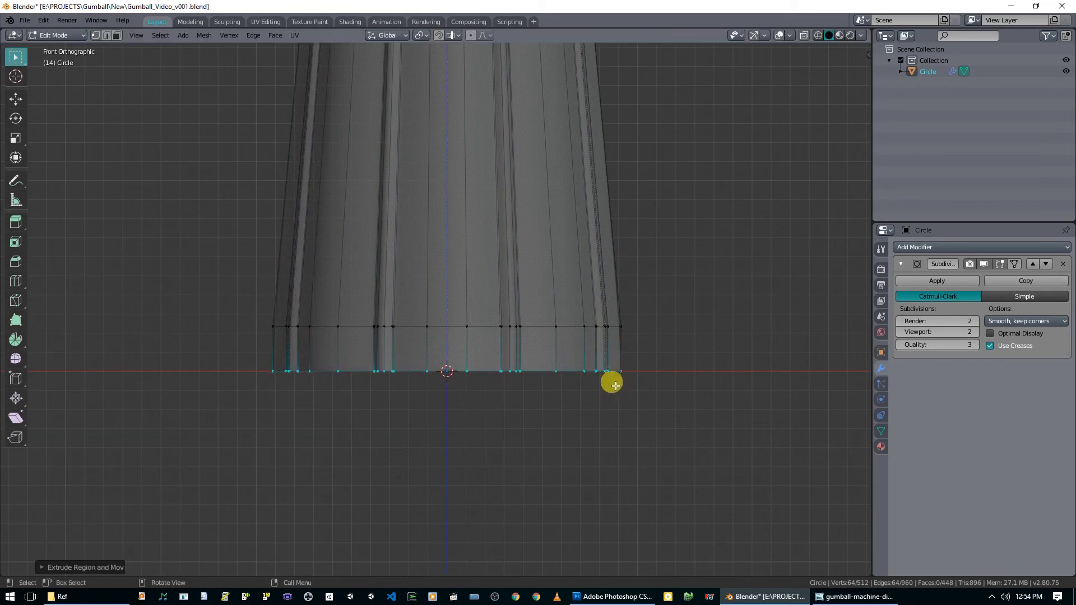
- Set the median Z position of the selected bottom loop to 0 m
key(n)
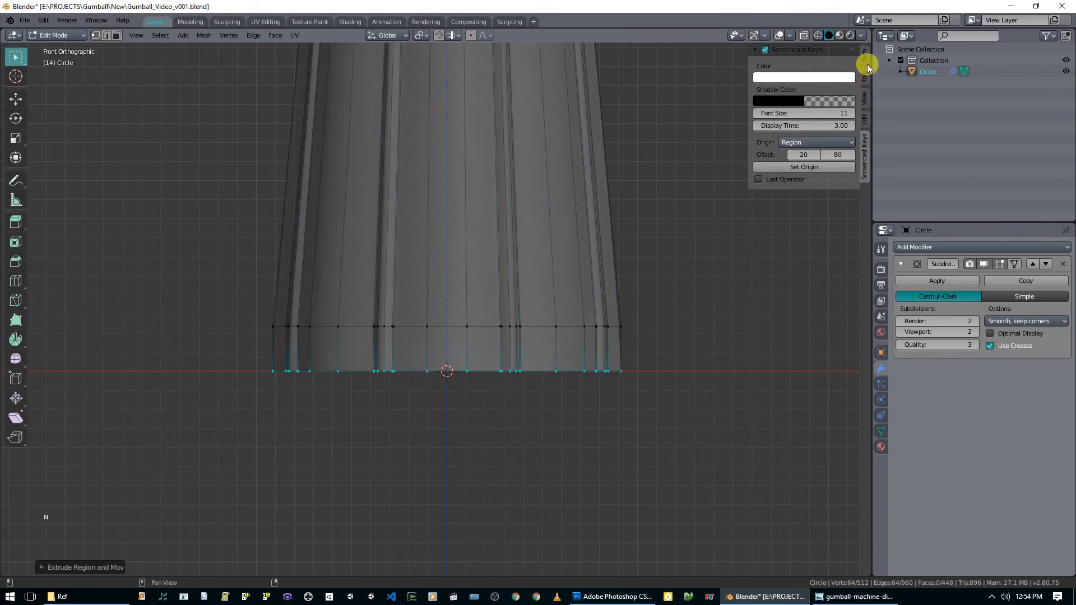
click(864, 59)
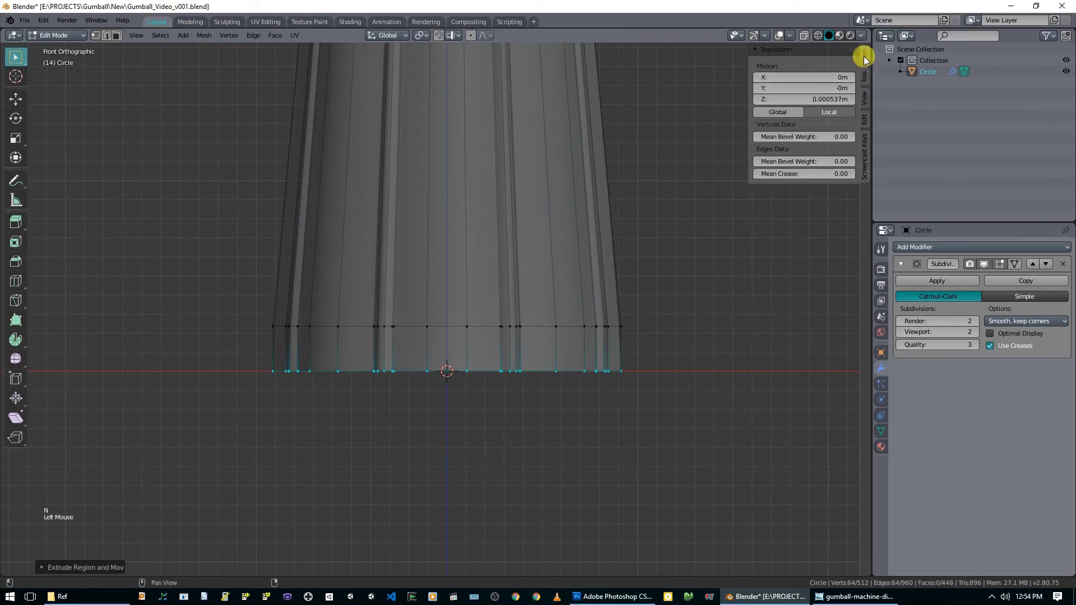
double_click(792, 99)
text(0)
key(Return)
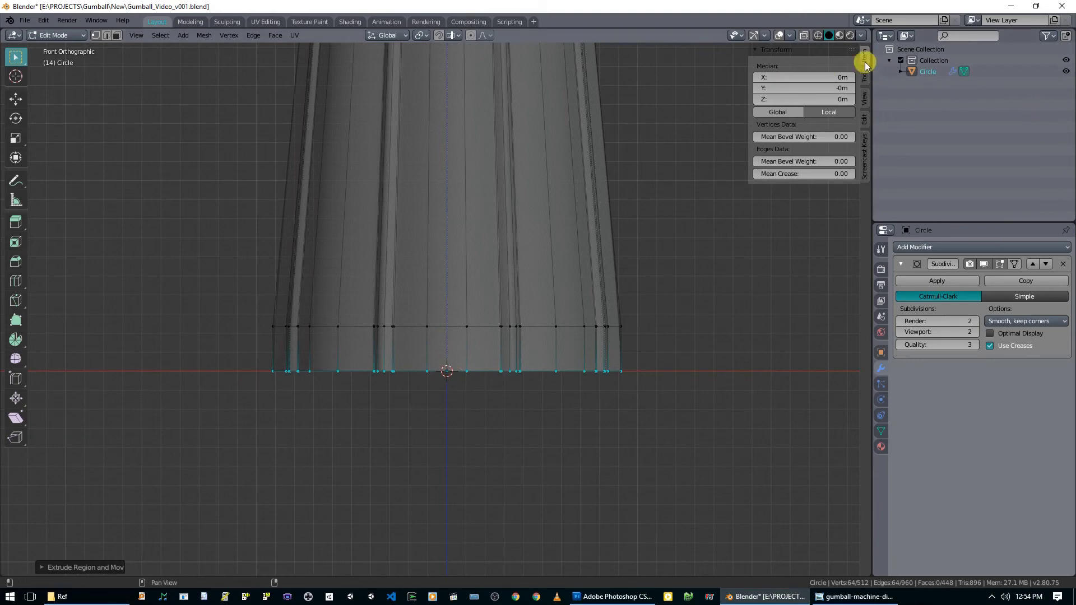
key(n)
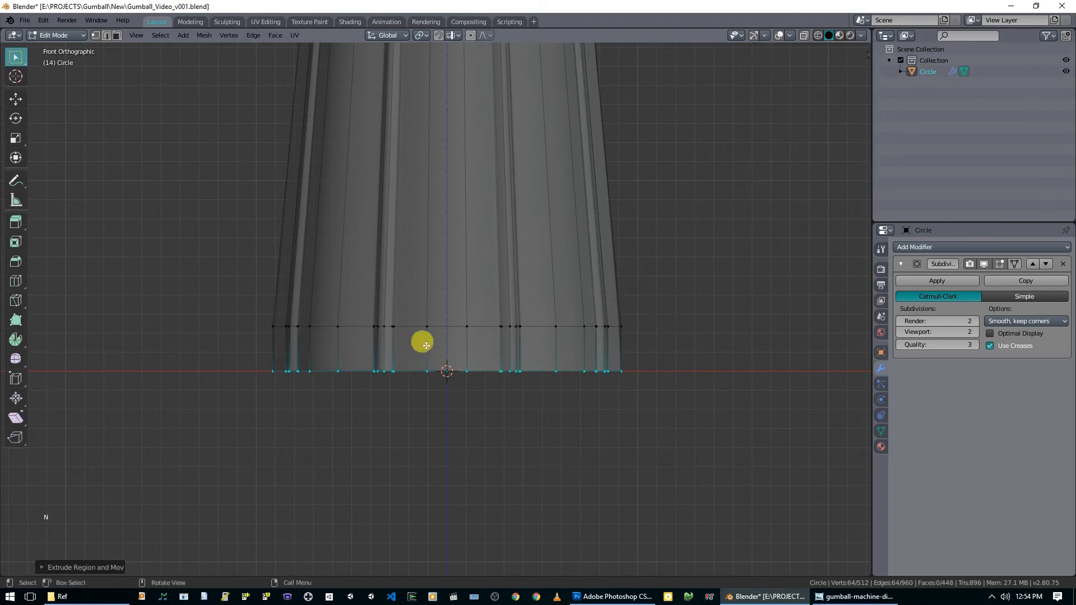
- Turn off X-ray, extrude the face loop around the body's bottom and scale it outward about 1.12, excluding Z
key(alt+z)
middle_drag(454, 329, 484, 354)
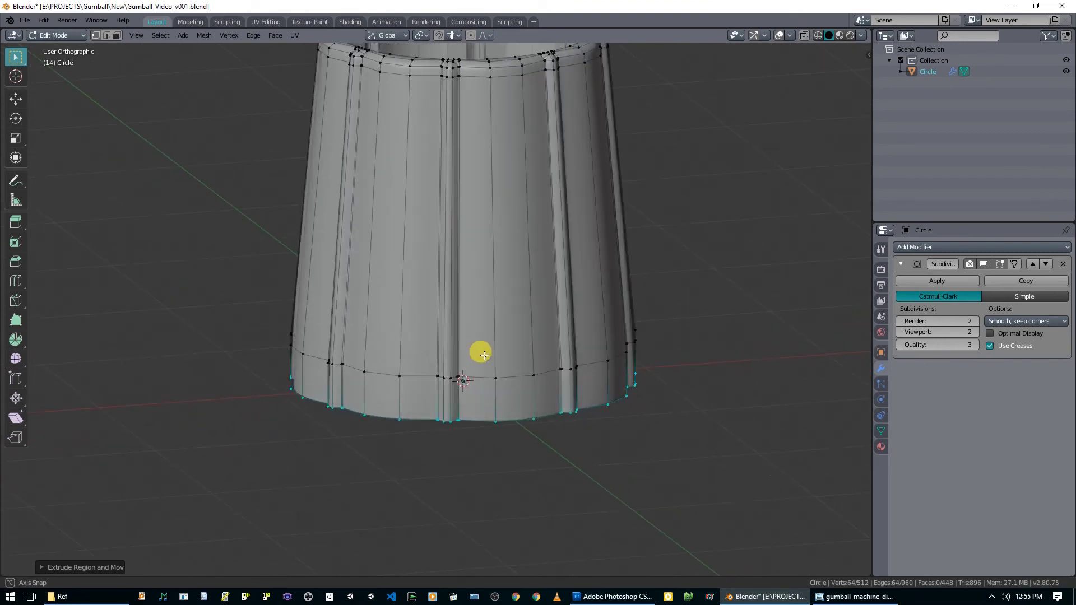
key(alt+a)
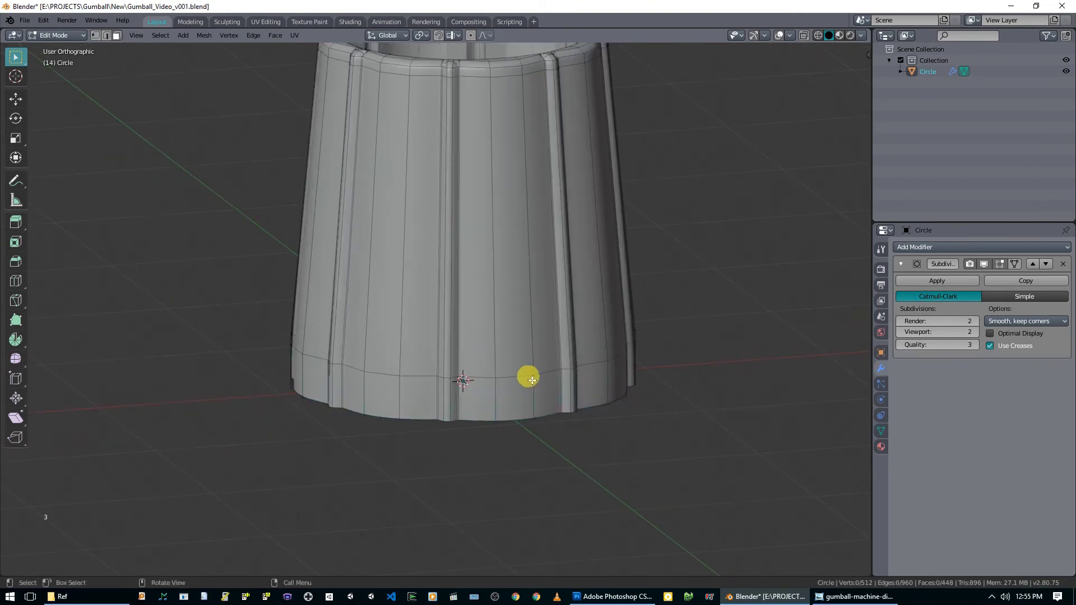
alt+click(495, 400)
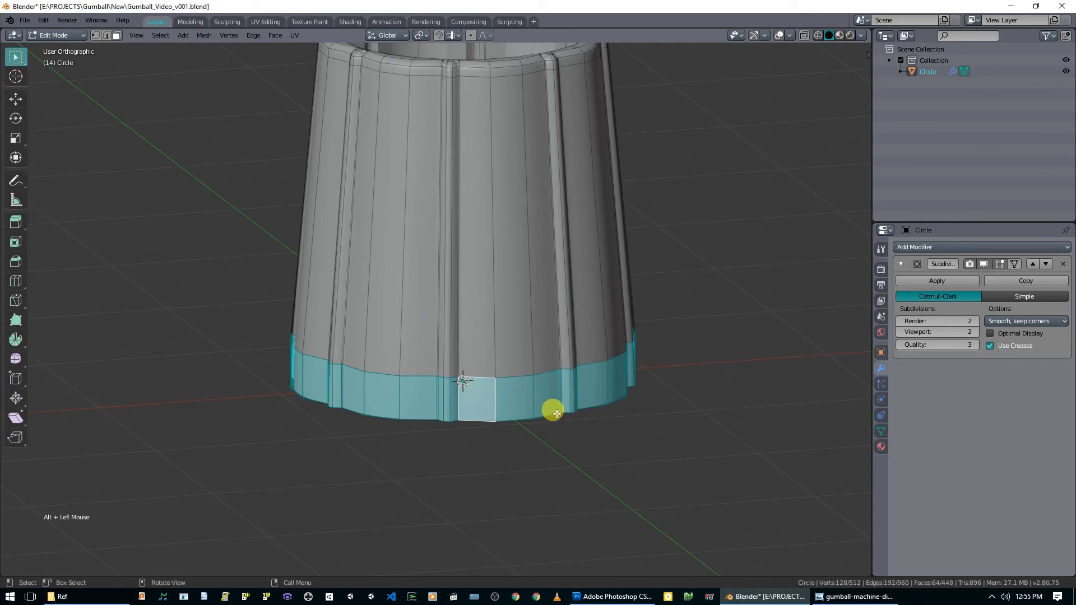
key(KP_7)
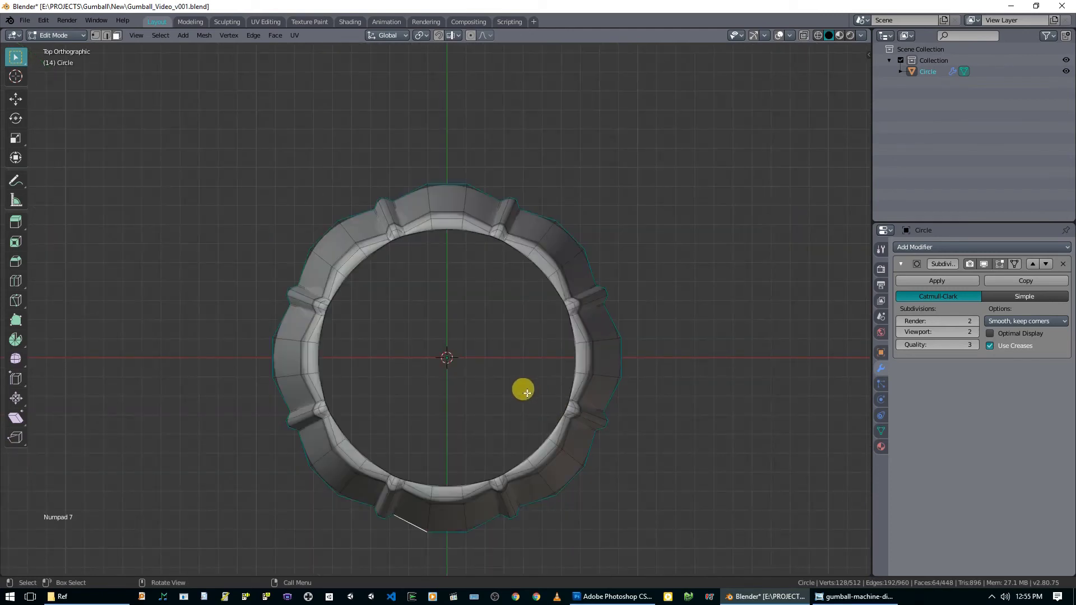
shift+middle_drag(542, 419, 457, 370)
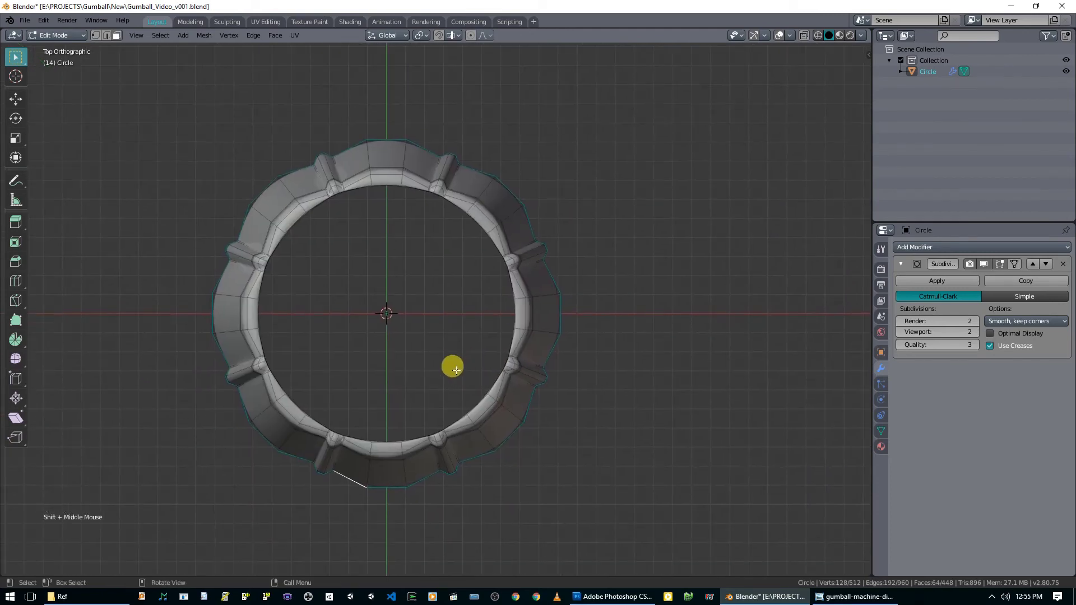
key(e)
right_click(485, 347)
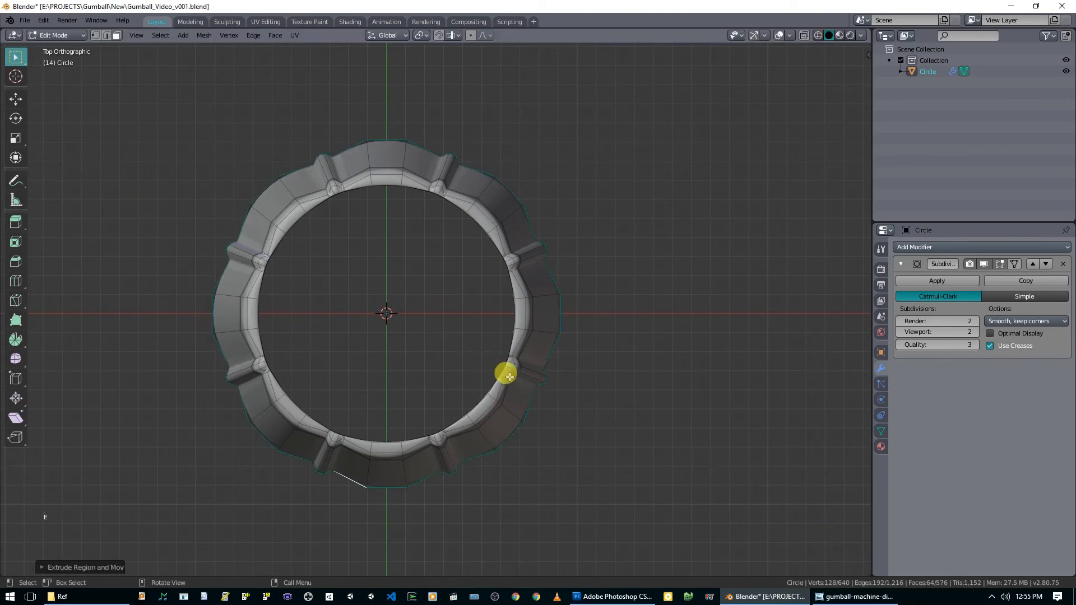
key(s)
key(shift+z)
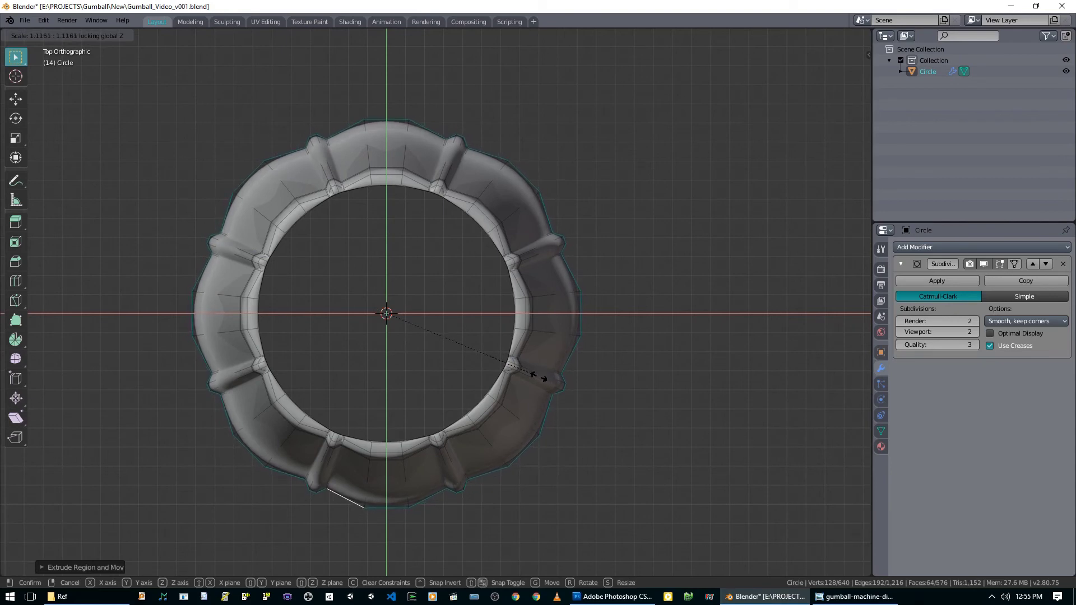
click(539, 376)
scroll(516, 384, down, 3)
key(KP_1)
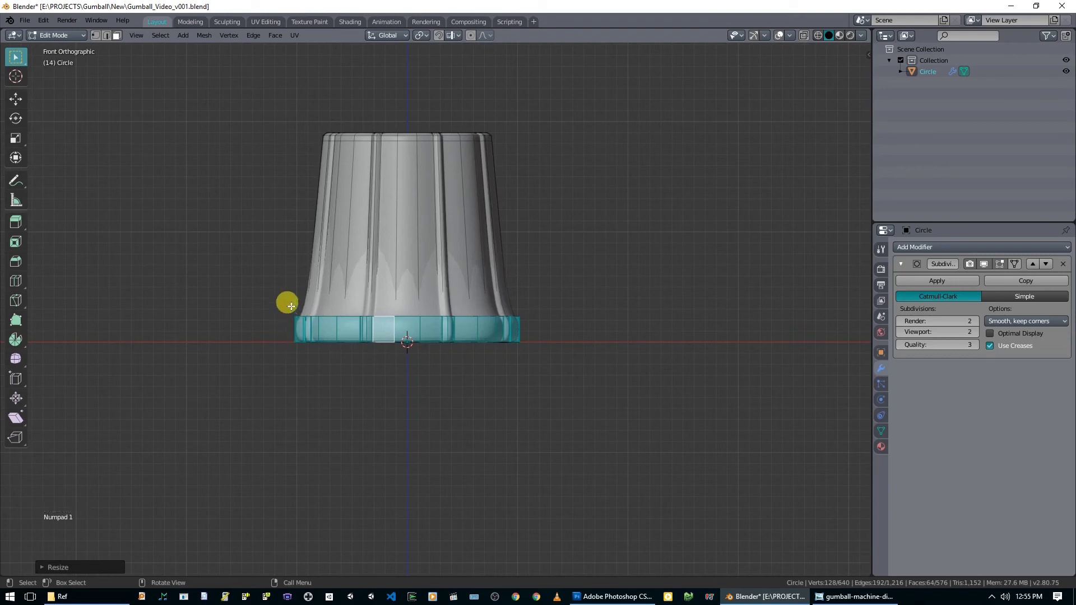
- Add a loop cut around the body and slide it down by about 0.94 to just above the flared base band
scroll(492, 371, up, 3)
middle_drag(437, 358, 413, 274)
middle_drag(345, 264, 337, 338)
key(KP_1)
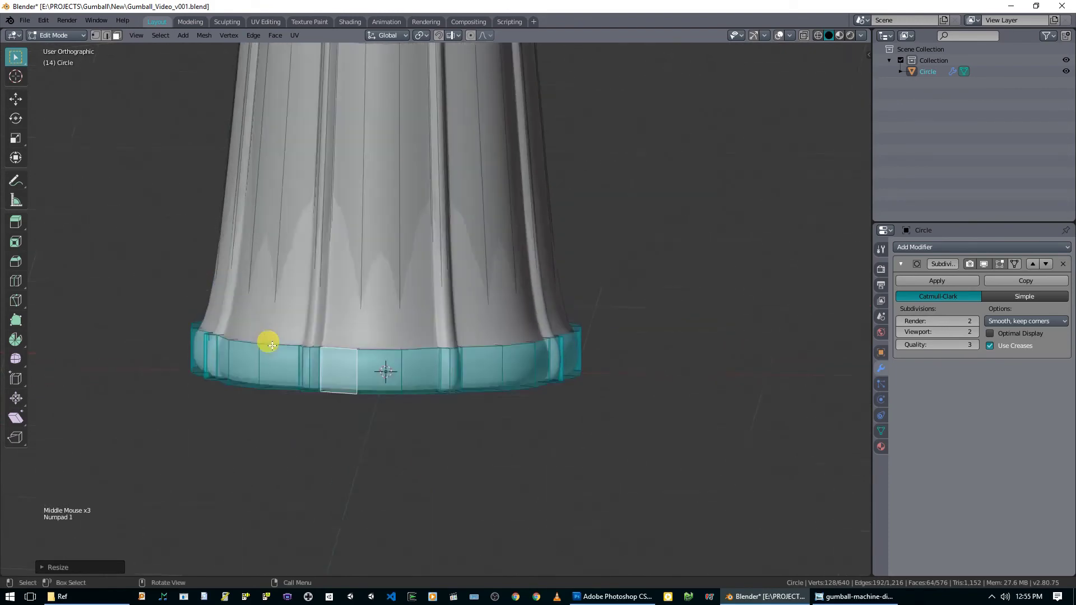
shift+middle_drag(392, 222, 349, 244)
key(alt+a)
key(ctrl+r)
click(271, 157)
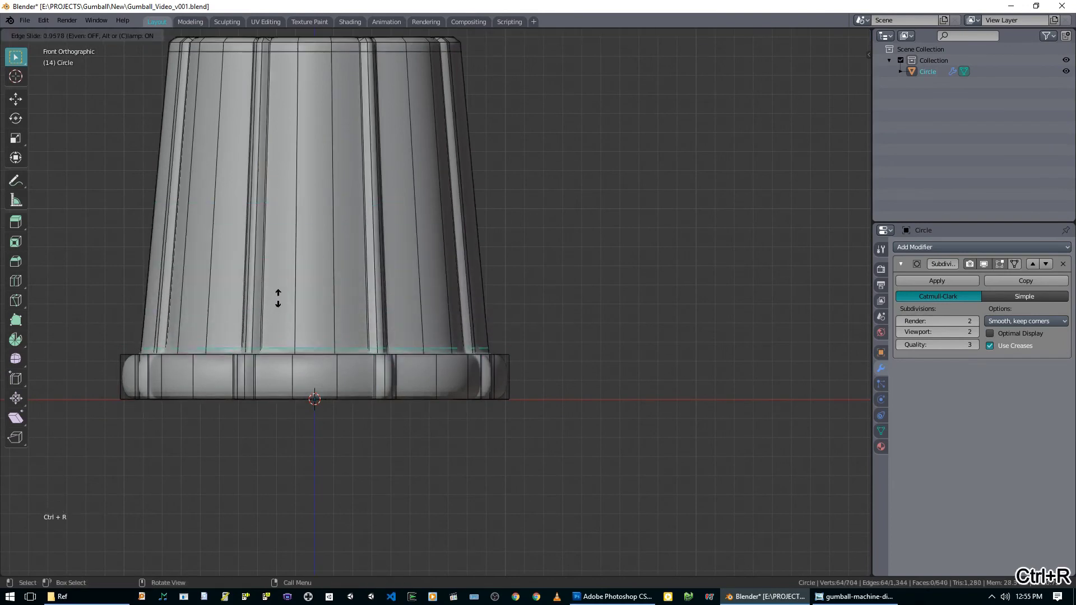
click(275, 300)
- Add a loop cut around the outside of the base band, close to its upper edge
middle_drag(272, 302, 256, 352)
scroll(255, 352, up, 2)
scroll(255, 352, up, 1)
key(ctrl+r)
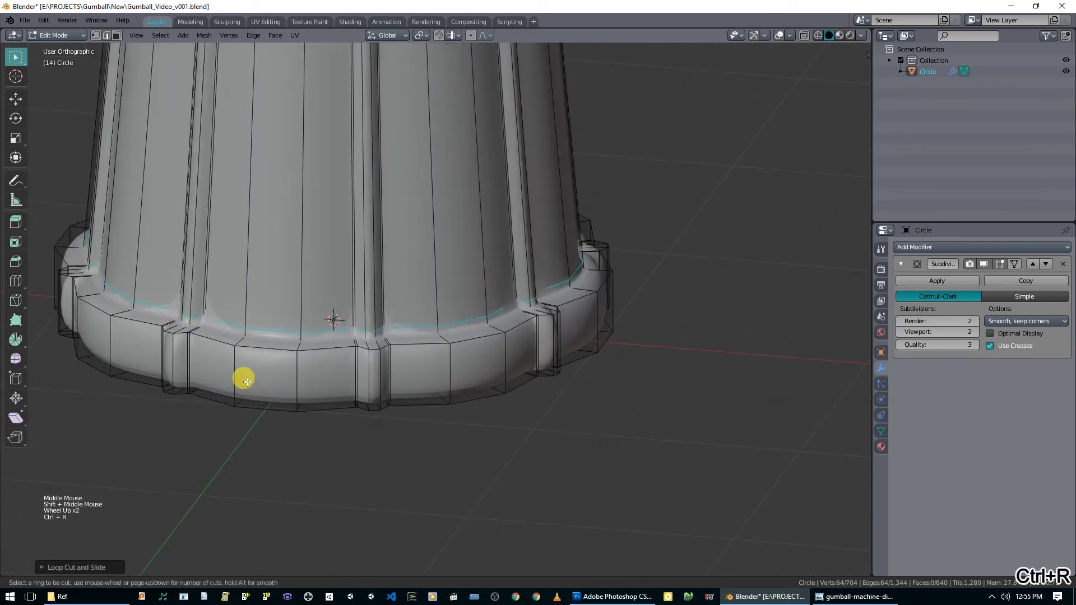
click(241, 371)
click(242, 371)
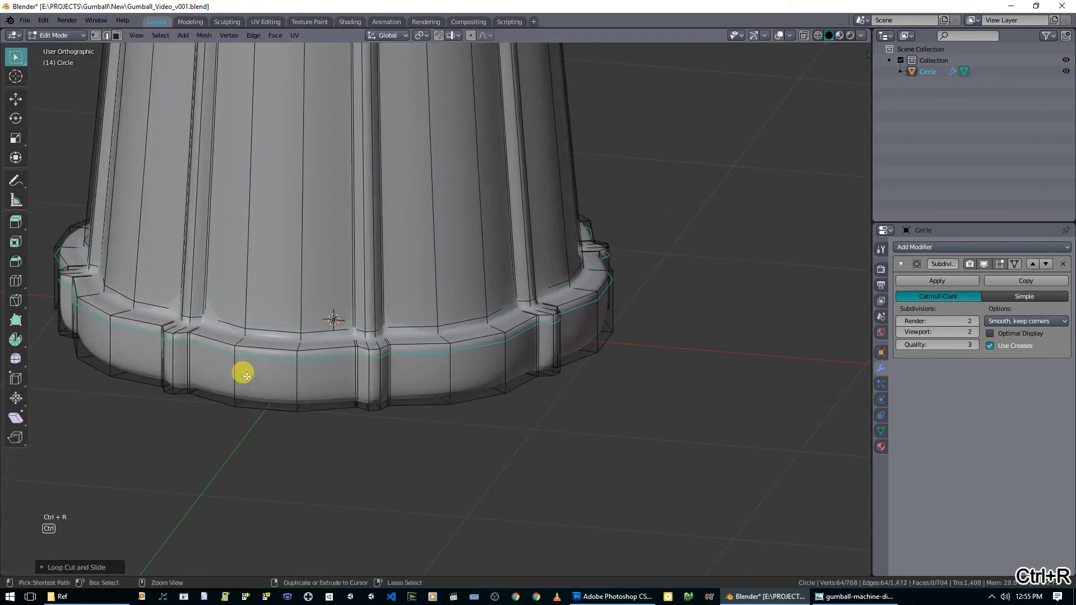
- Add another loop cut near the base band's lower edge, slid by about 0.70, and check the smoothed result in Object Mode
key(ctrl+r)
click(242, 390)
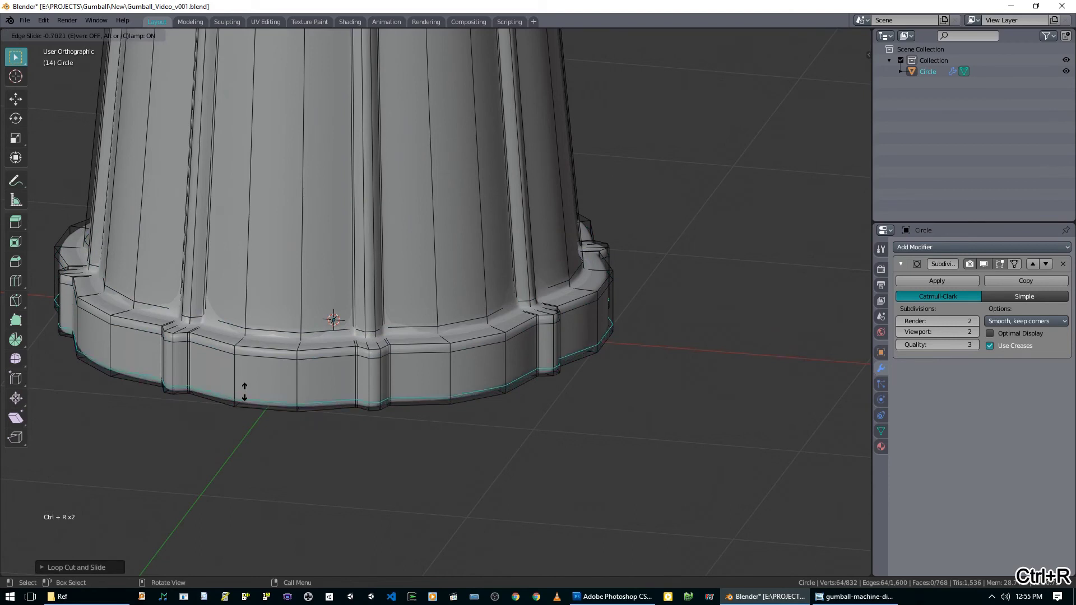
click(283, 336)
key(Tab)
scroll(320, 336, down, 2)
middle_drag(323, 338, 334, 345)
scroll(333, 347, up, 3)
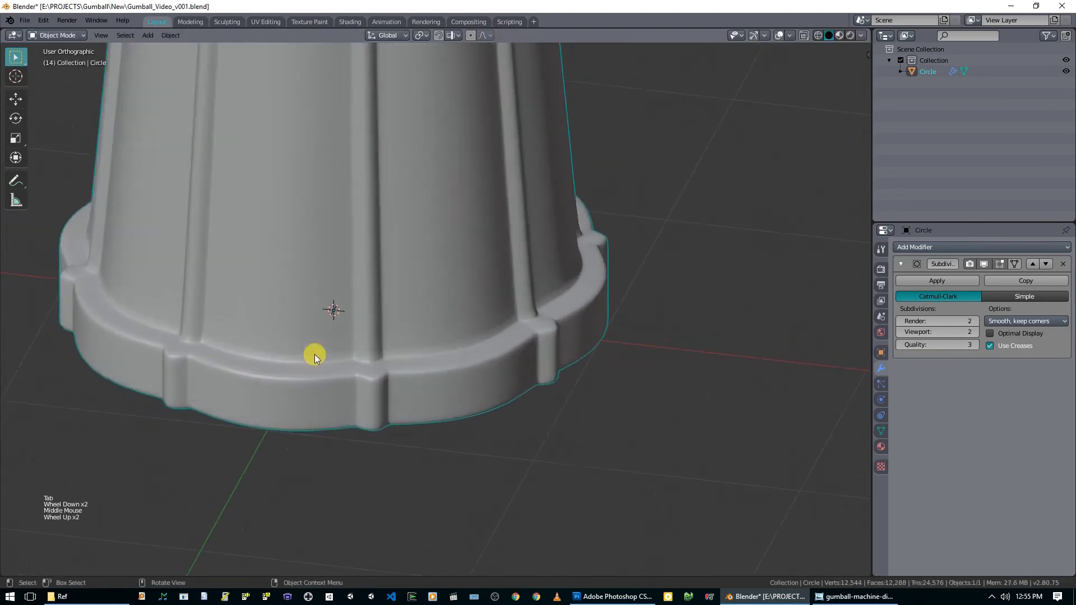
- Select the small faces at the feet of all eight ribs in edit mode and move them up about 0.034 m along Z
key(Tab)
scroll(304, 348, up, 1)
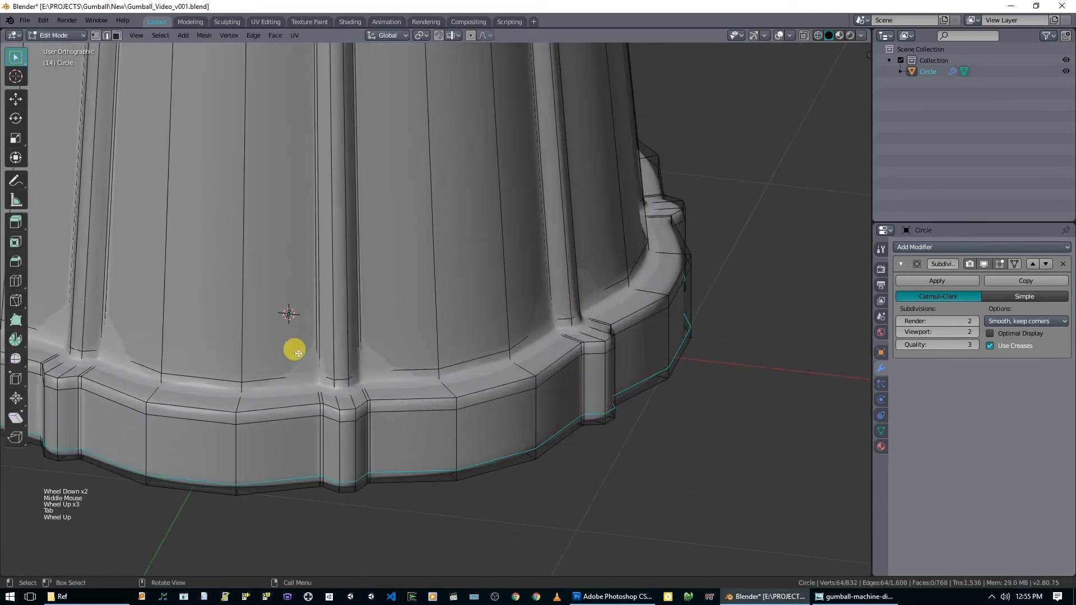
key(3)
click(337, 379)
shift+middle_drag(335, 375, 232, 362)
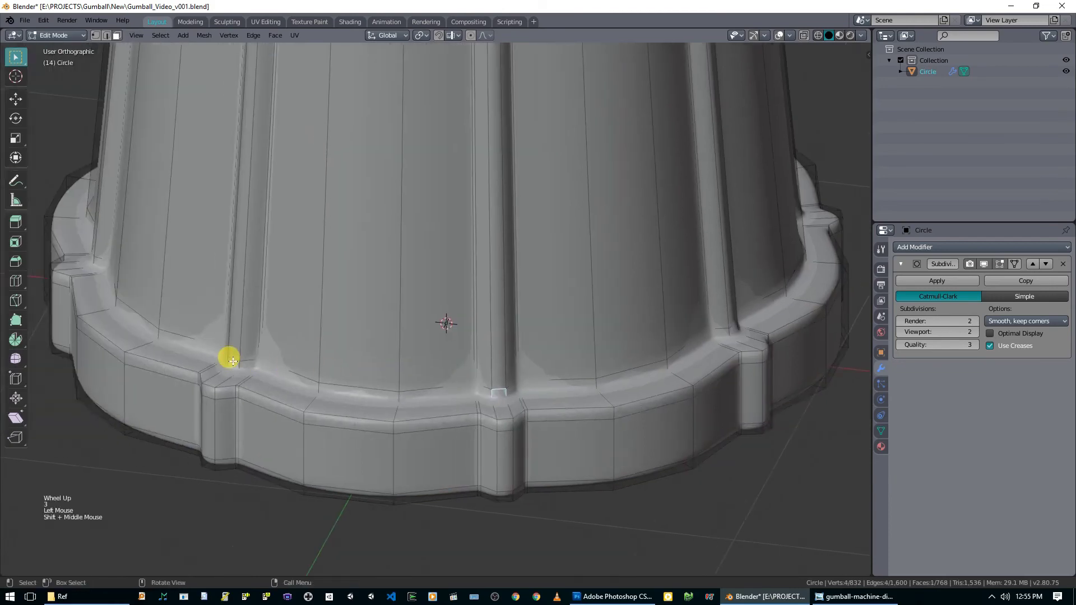
shift+click(490, 392)
middle_drag(533, 389, 460, 383)
shift+click(555, 401)
middle_drag(555, 401, 418, 386)
shift+click(517, 392)
shift+click(527, 393)
shift+click(532, 388)
shift+click(456, 396)
shift+click(381, 386)
middle_drag(553, 382, 453, 379)
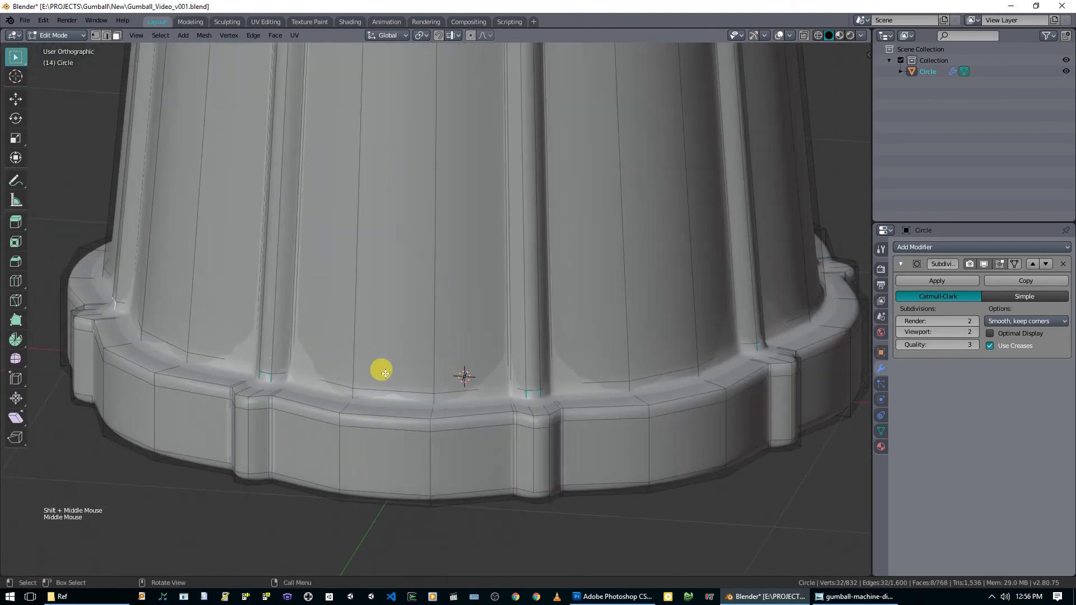
key(g)
key(z)
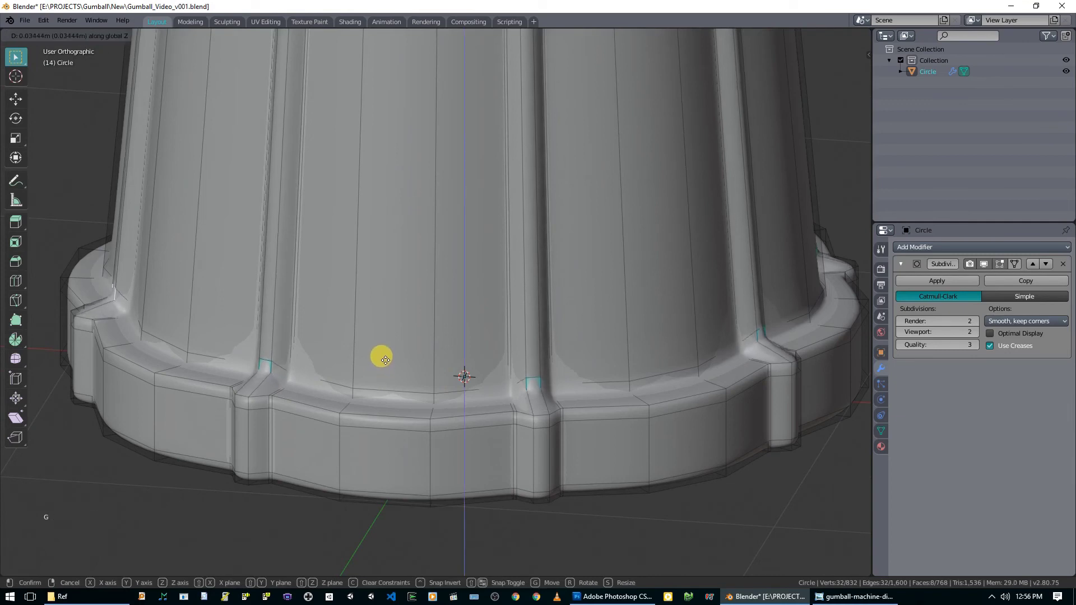
click(386, 356)
- Examine the smoothed body and flared base in Object Mode from several angles and compare them with the gumball machine reference photo
key(Tab)
middle_drag(386, 356, 253, 339)
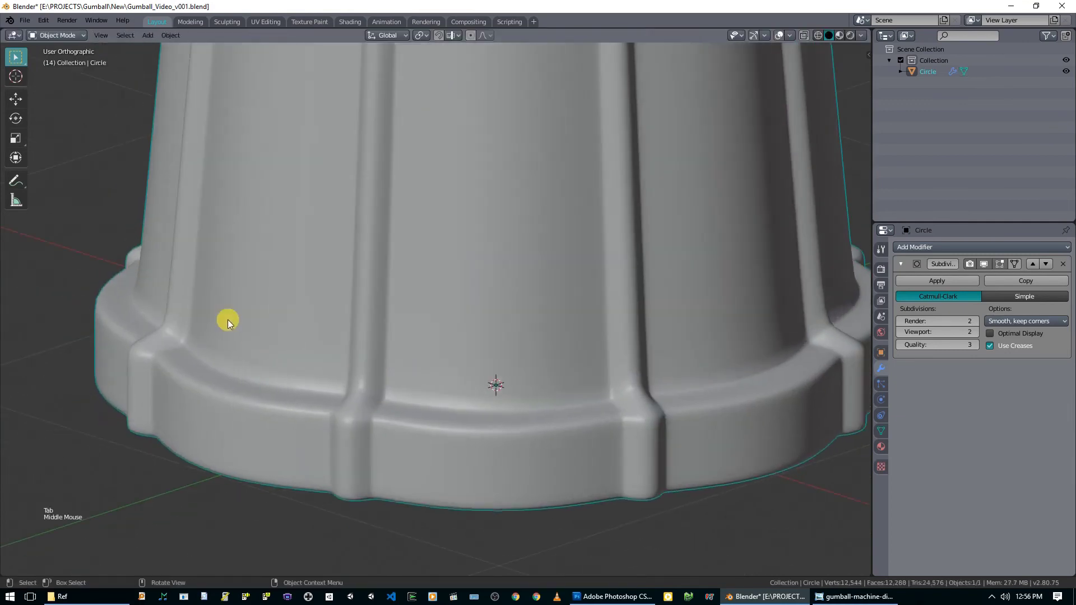
scroll(133, 377, down, 2)
middle_drag(133, 377, 371, 381)
scroll(472, 370, down, 3)
key(KP_1)
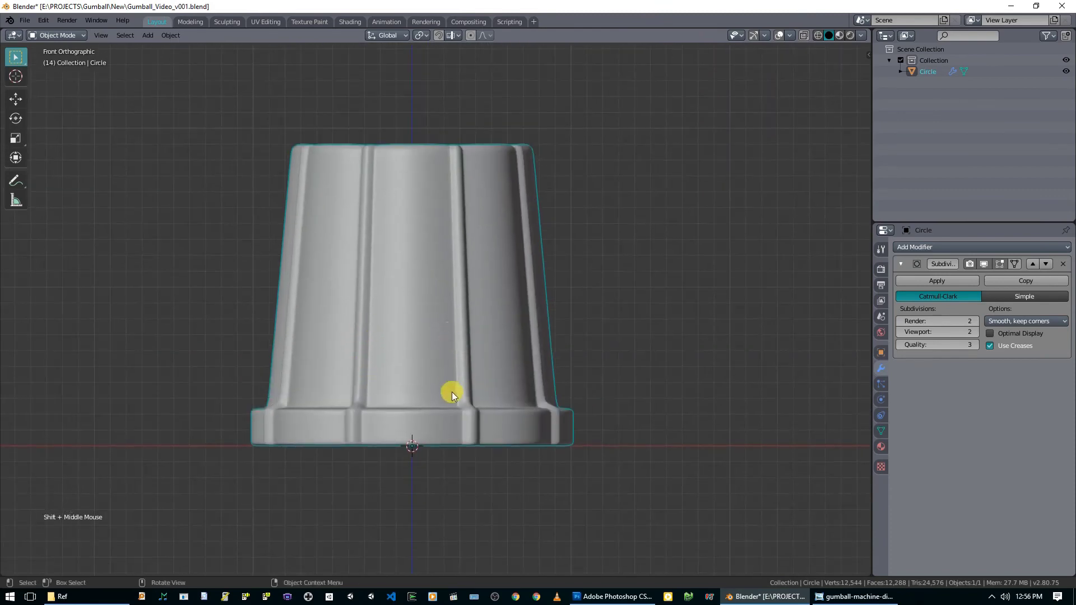
middle_drag(373, 396, 553, 462)
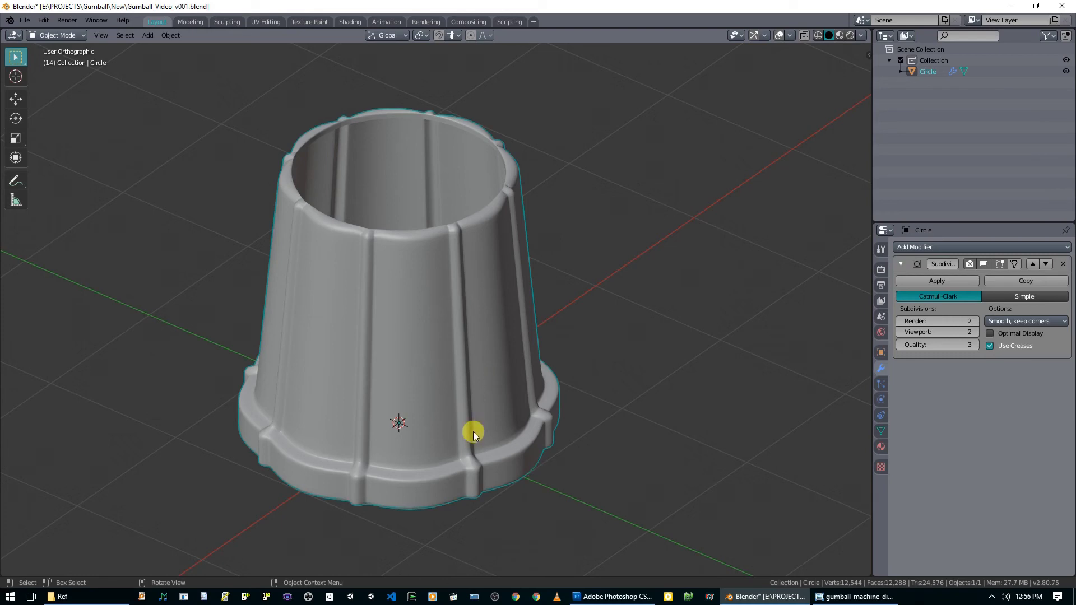
shift+middle_drag(473, 431, 404, 346)
scroll(324, 481, up, 2)
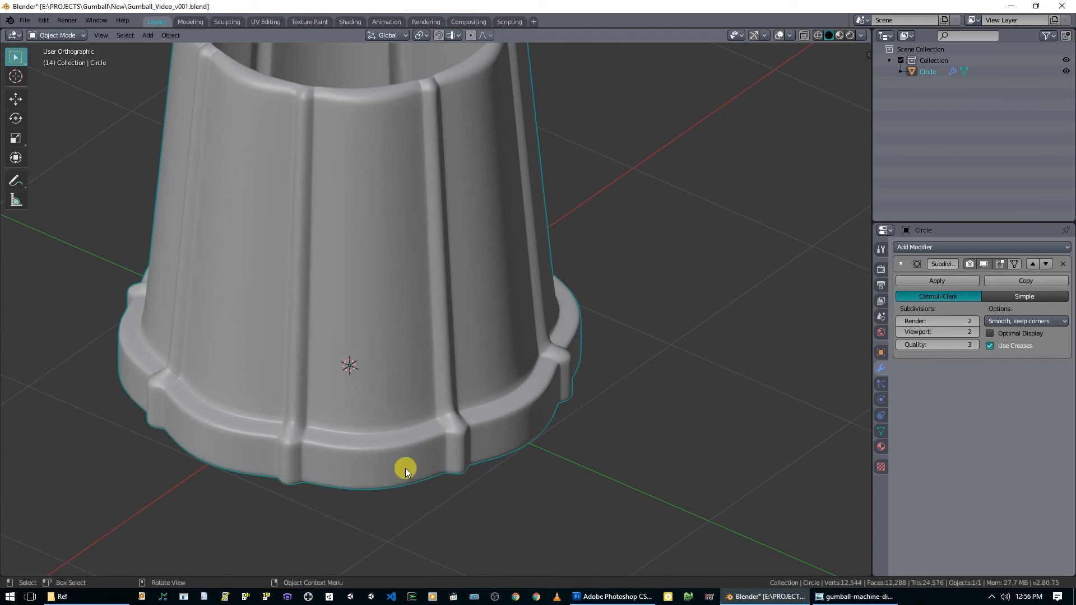
click(854, 596)
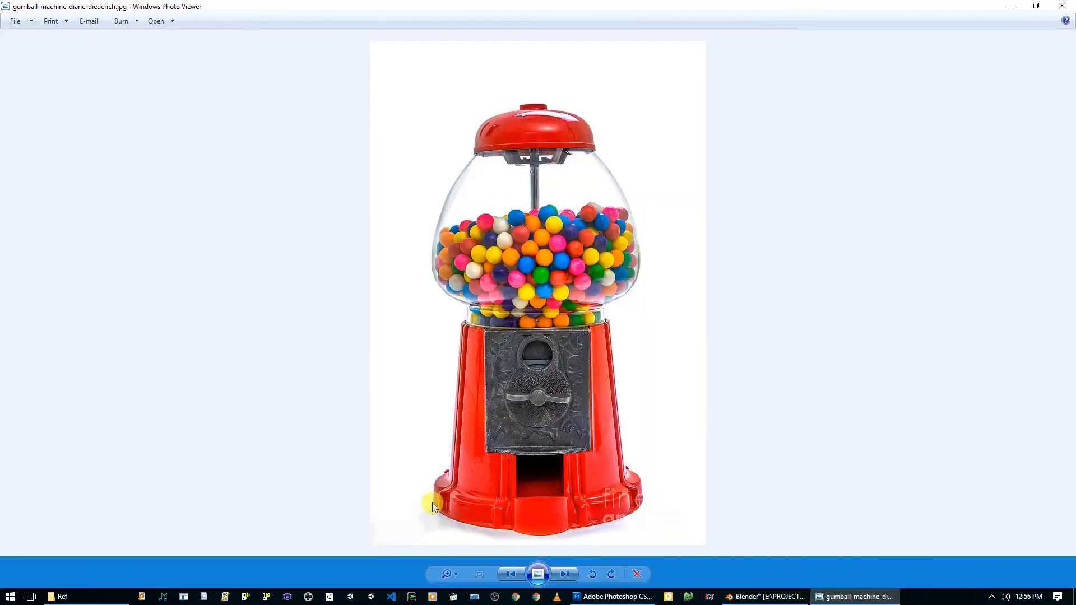
click(841, 594)
- Select the face ring around the base band's lower edge, extrude it, and scale it outward horizontally into a wide flange
key(Tab)
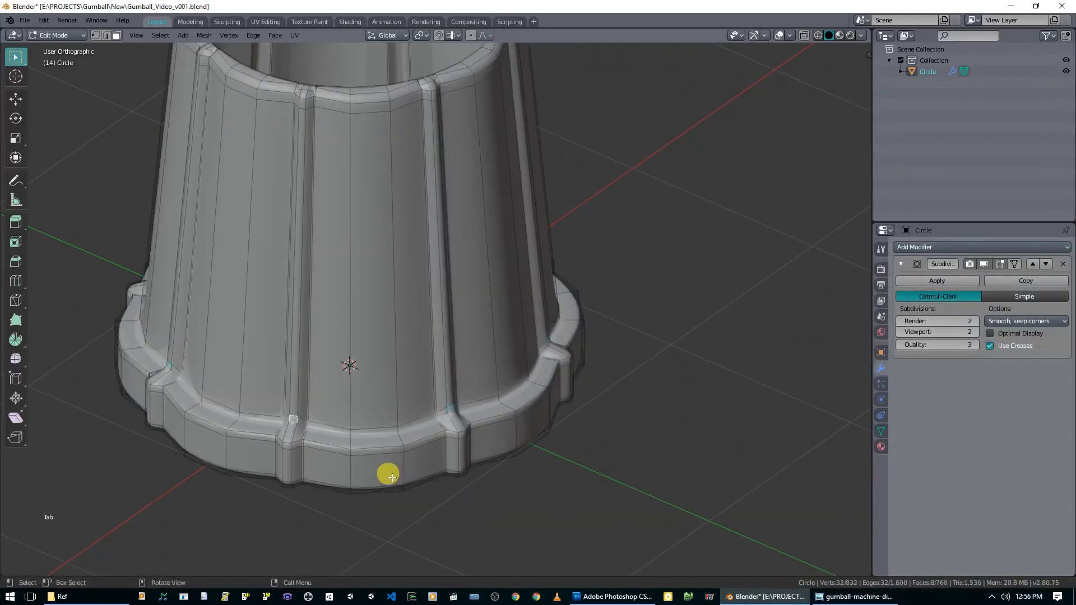
shift+middle_drag(384, 473, 401, 348)
scroll(401, 348, up, 3)
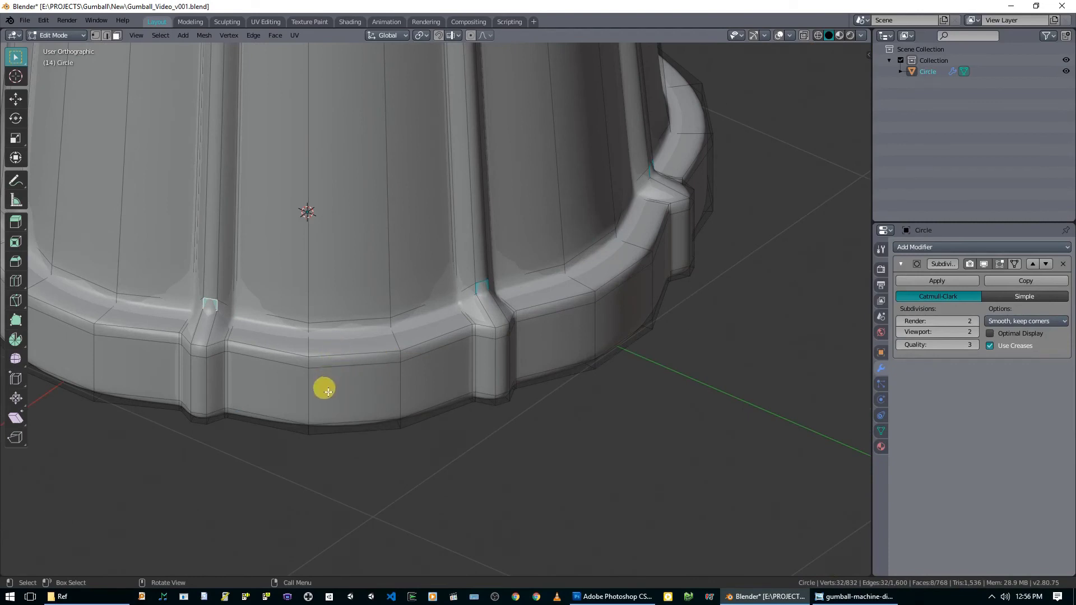
alt+click(305, 425)
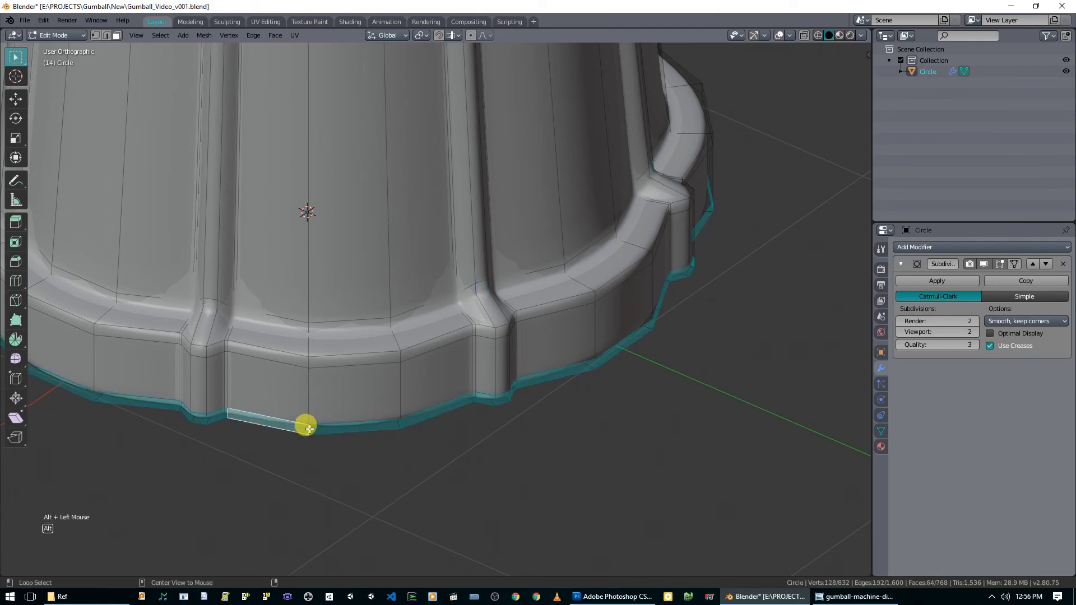
key(KP_7)
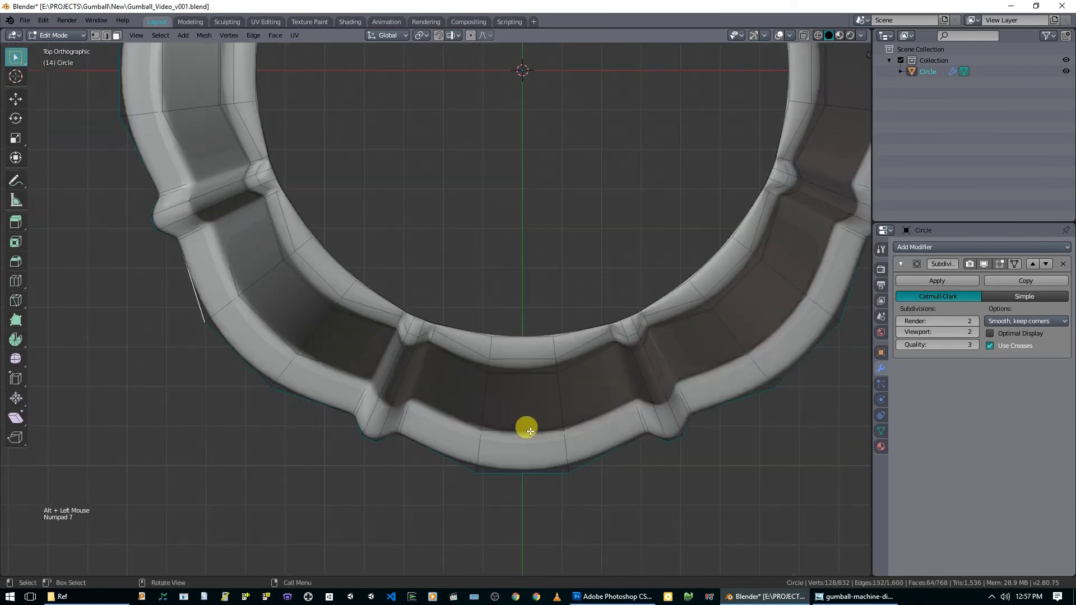
scroll(524, 427, down, 7)
shift+middle_drag(534, 292, 463, 334)
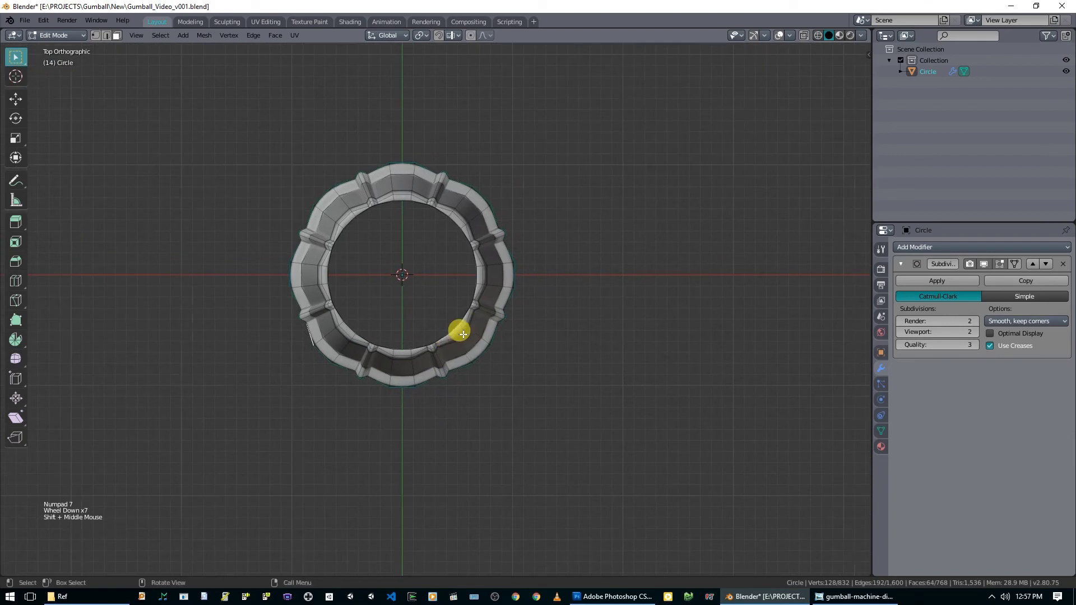
key(e)
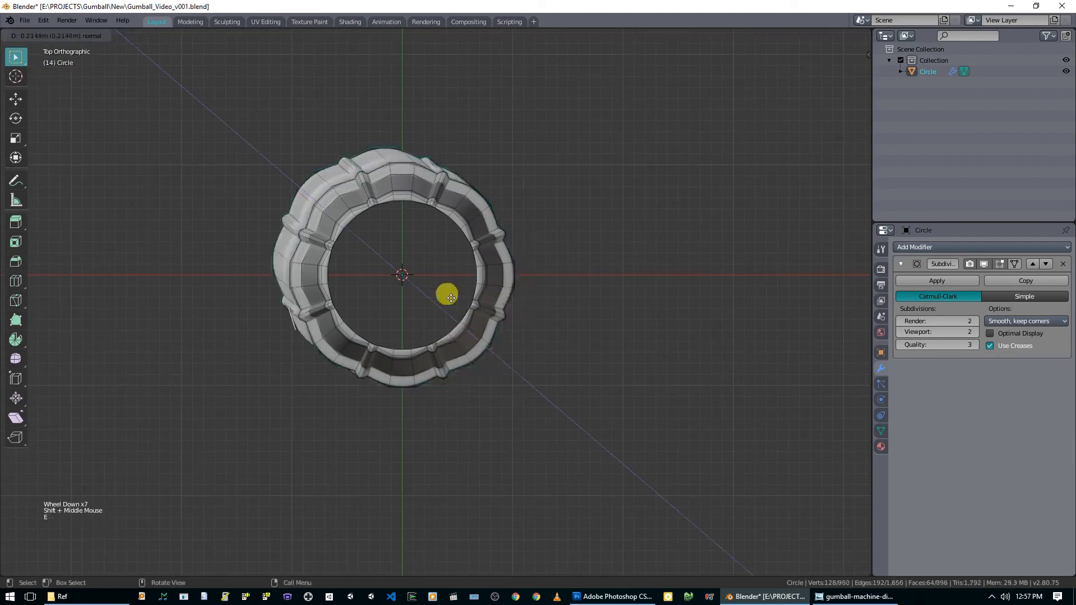
right_click(505, 298)
right_click(507, 304)
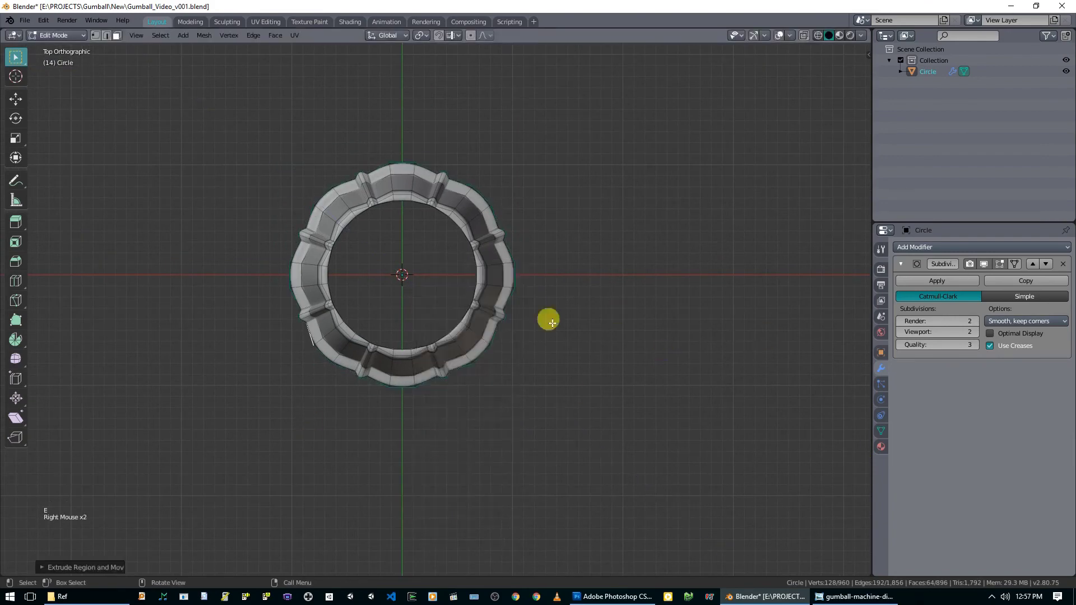
key(s)
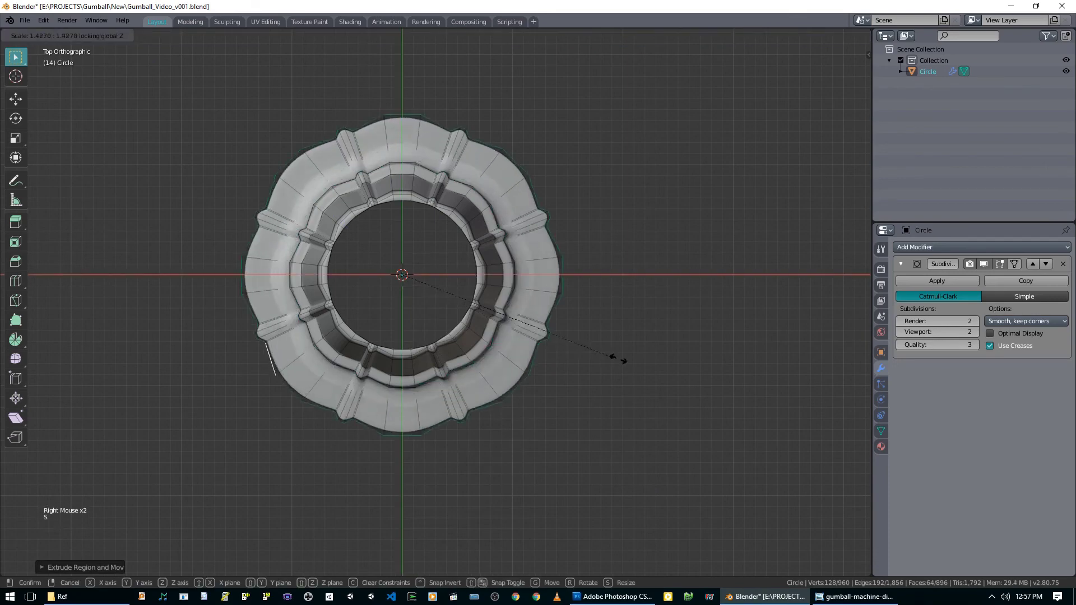
click(665, 364)
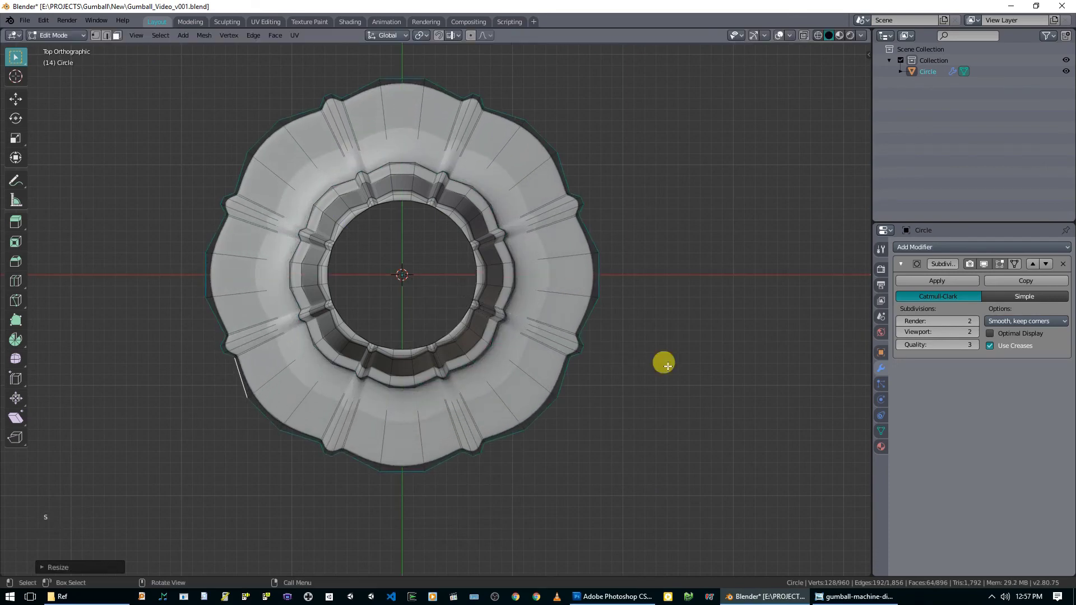
shift+middle_drag(643, 341, 637, 385)
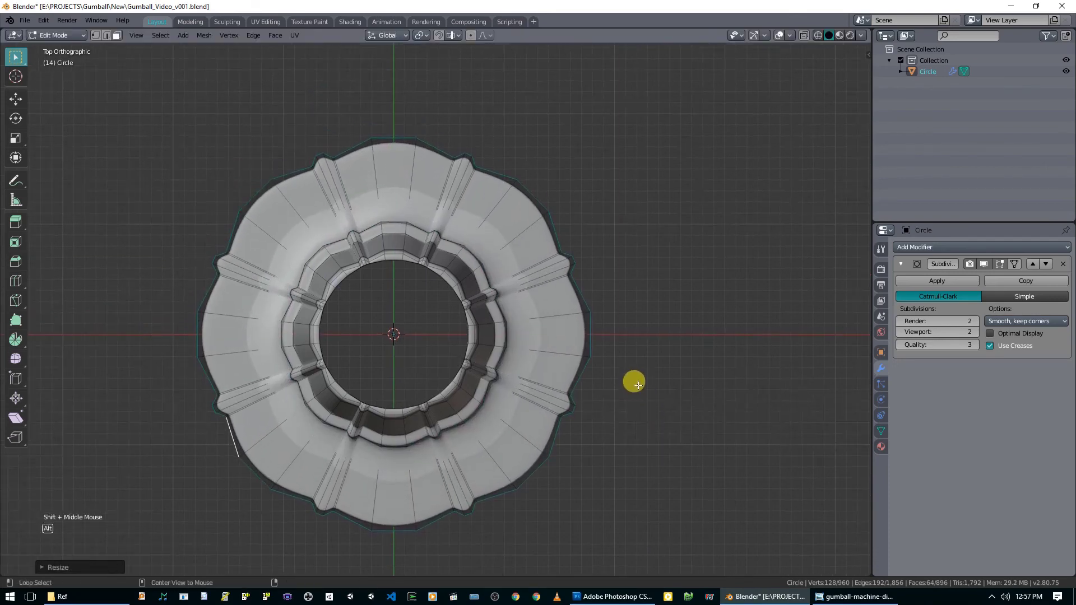
- Turn on X-ray with vertex selection and select the edge loop around the flange's outer rim
key(alt+z)
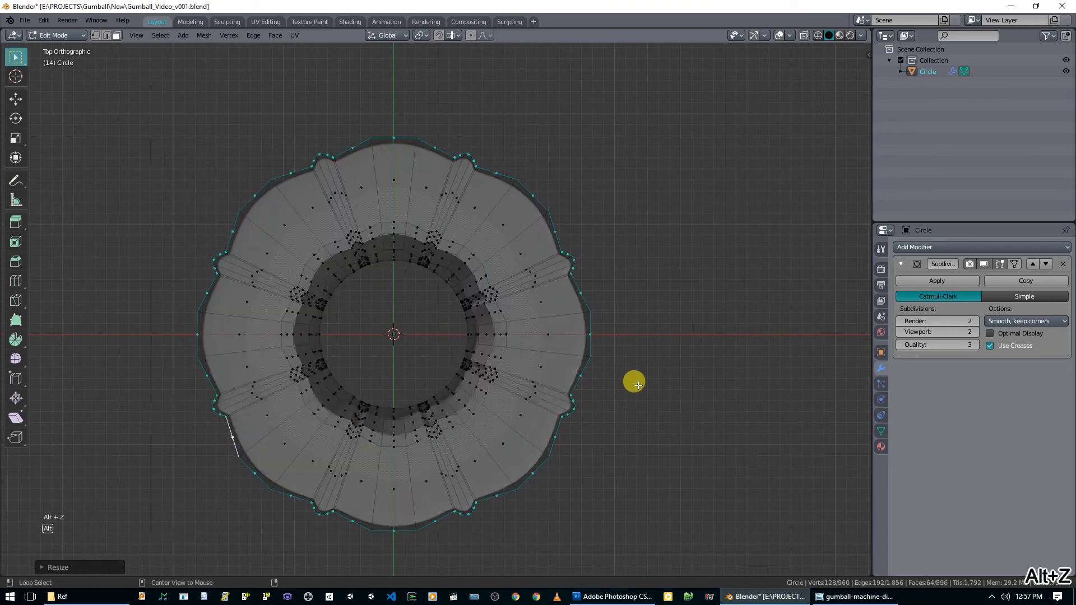
key(1)
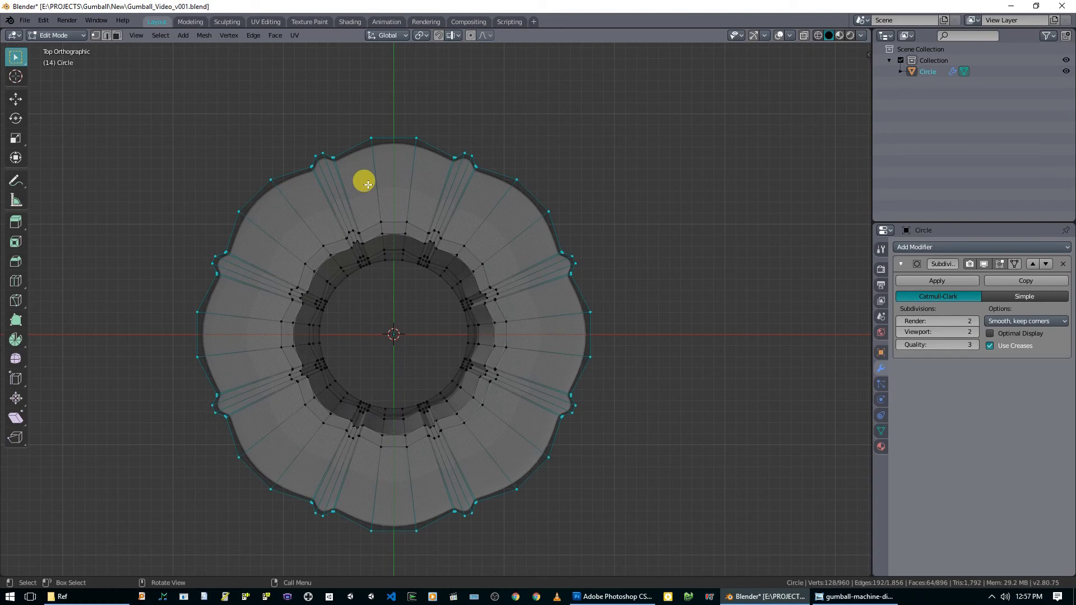
middle_drag(351, 170, 296, 338)
scroll(296, 339, up, 2)
alt+click(222, 368)
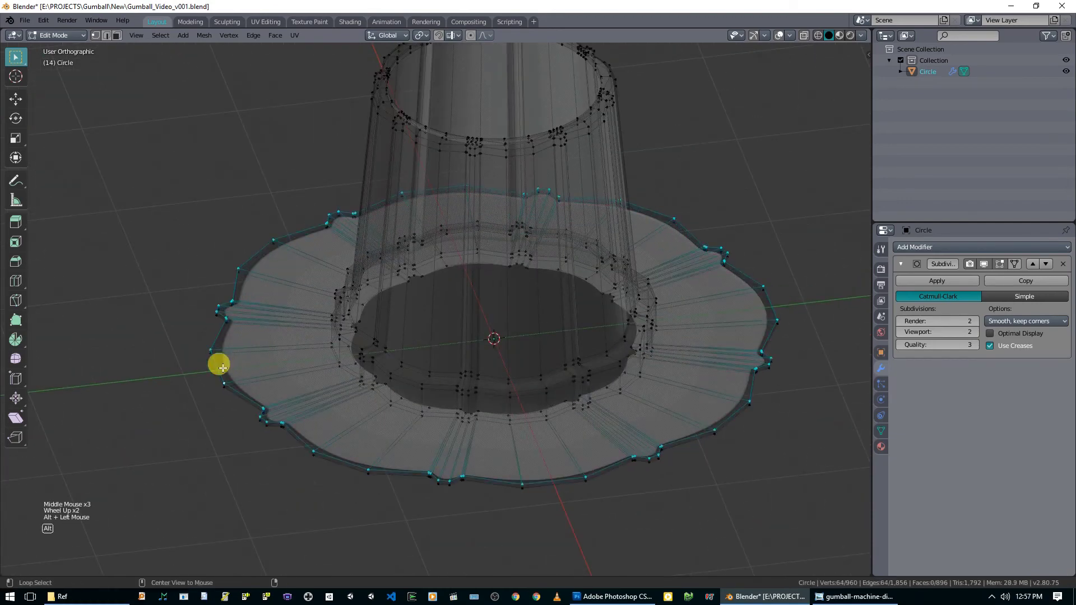
key(KP_7)
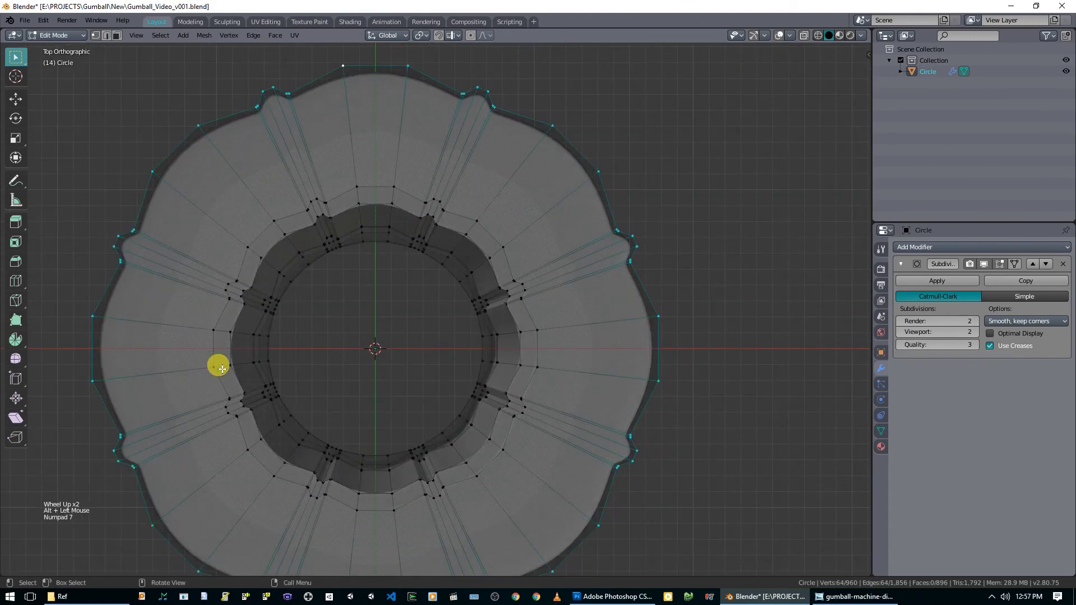
- Try rounding the rim loop with LoopTools Circle, check its Best fit settings, and undo it
right_click(314, 143)
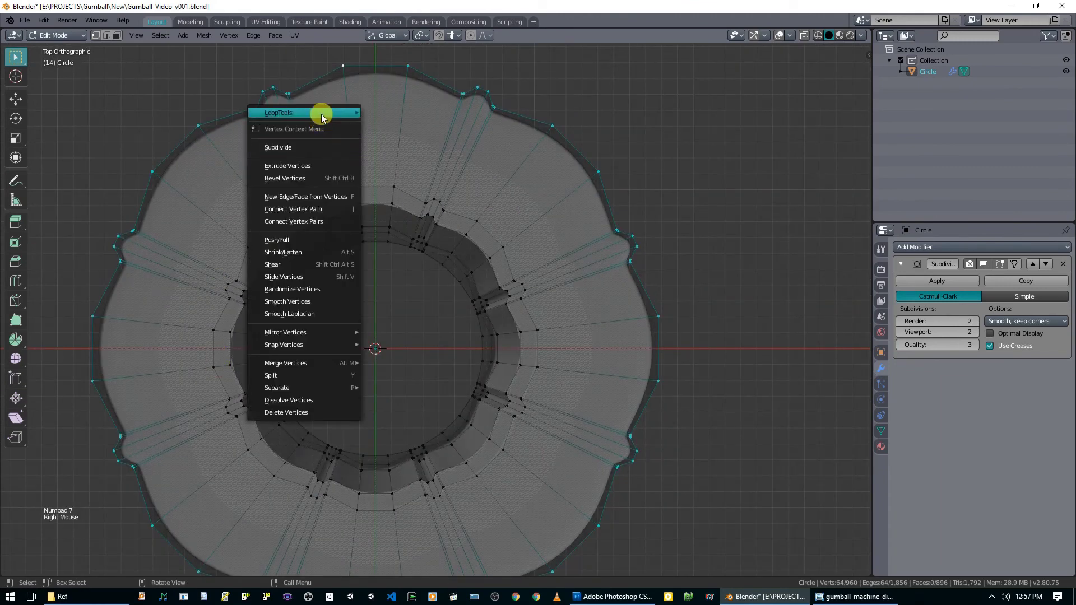
mouse_move(321, 113)
click(396, 122)
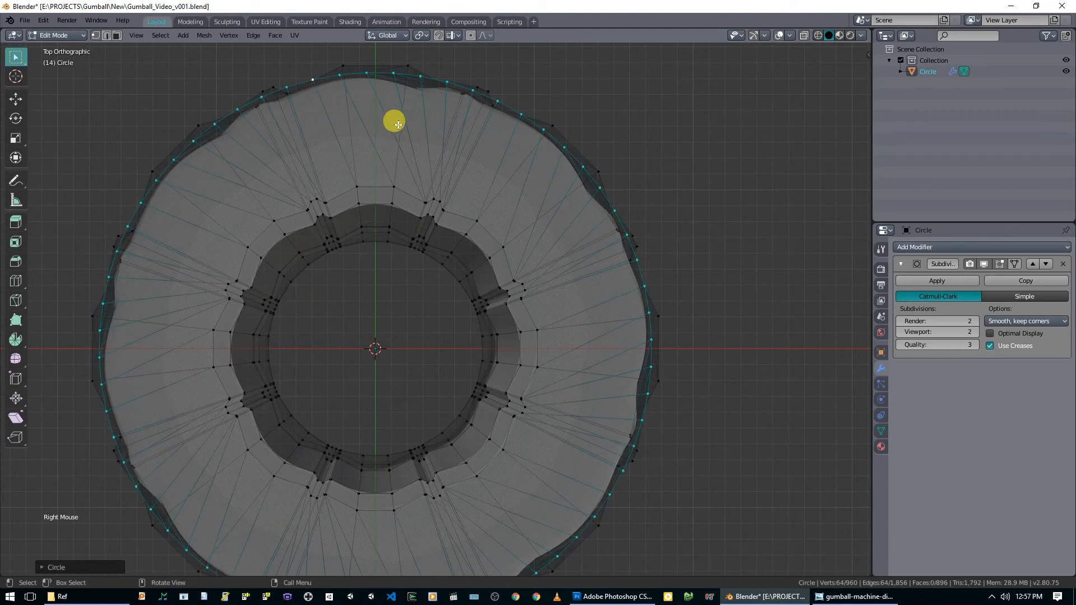
click(80, 567)
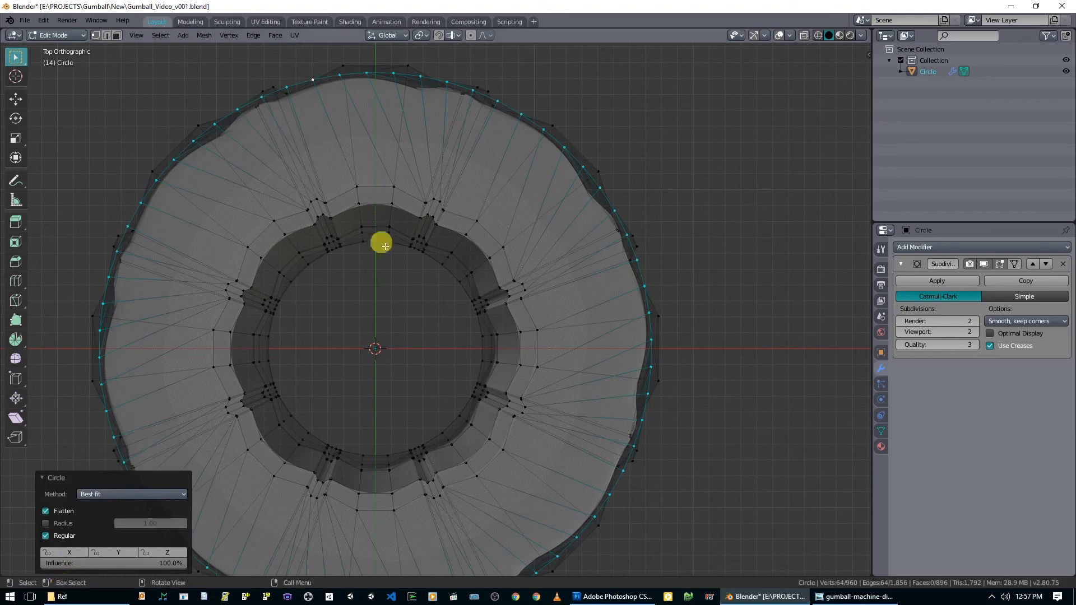
click(649, 249)
key(ctrl+z)
key(ctrl+z)
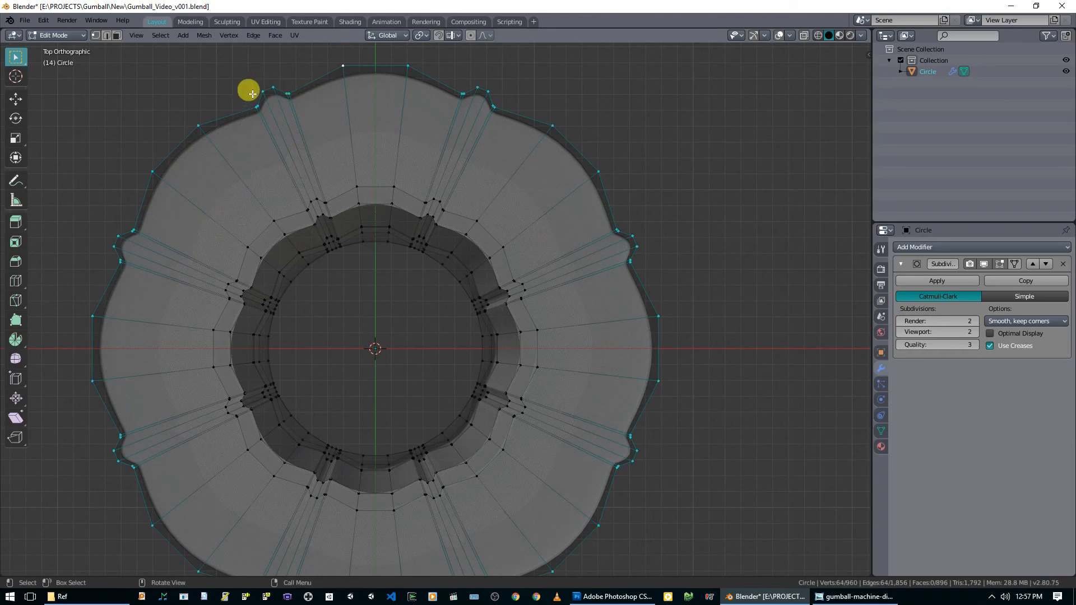
- Circle-select the rim vertices on both sides of all eight ribs and scale them outward by 1.054
key(alt+a)
key(b)
key(c)
mouse_move(262, 128)
mouse_down()
mouse_move(250, 108)
mouse_move(290, 92)
mouse_up()
mouse_move(441, 100)
mouse_down()
mouse_move(476, 106)
mouse_move(619, 255)
mouse_up()
click(627, 434)
click(608, 470)
right_click(610, 472)
shift+middle_drag(607, 475, 646, 353)
key(c)
click(541, 469)
click(486, 483)
click(338, 484)
click(177, 349)
click(162, 313)
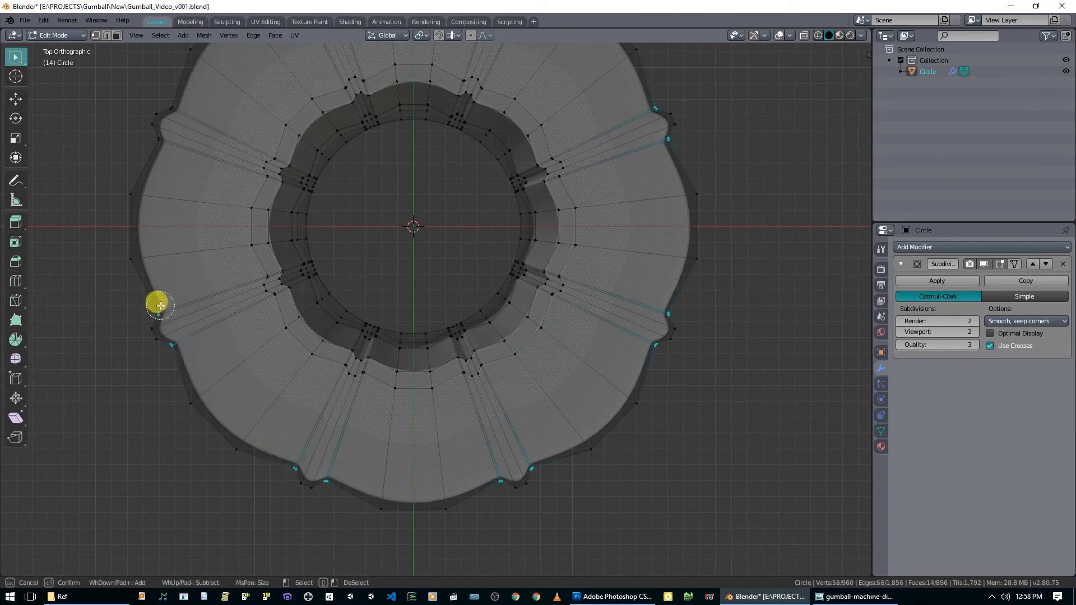
click(161, 143)
middle_drag(205, 217, 202, 409)
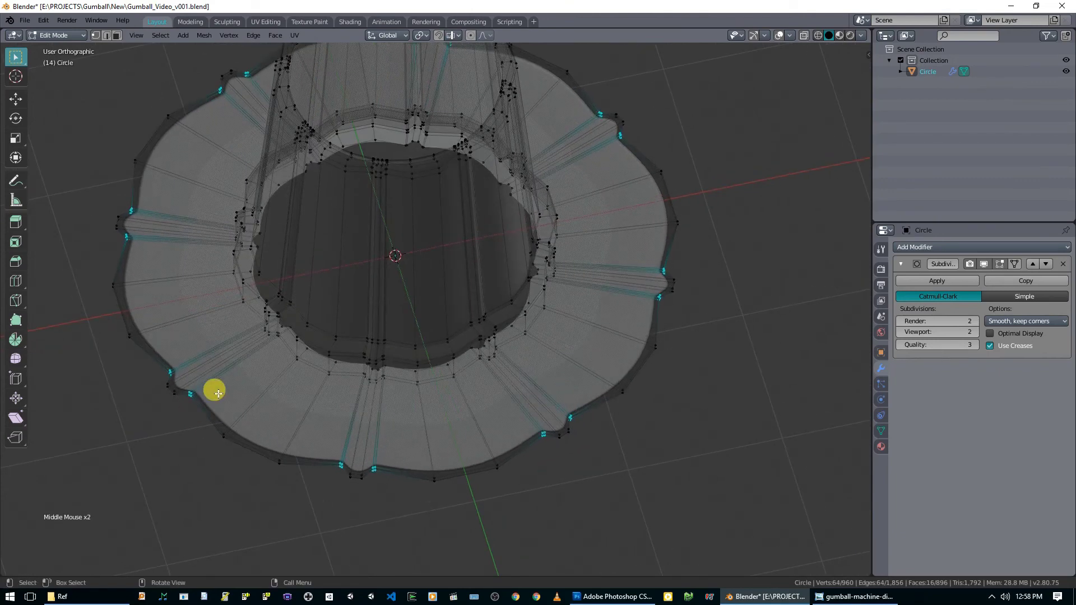
key(KP_7)
shift+middle_drag(213, 389, 358, 284)
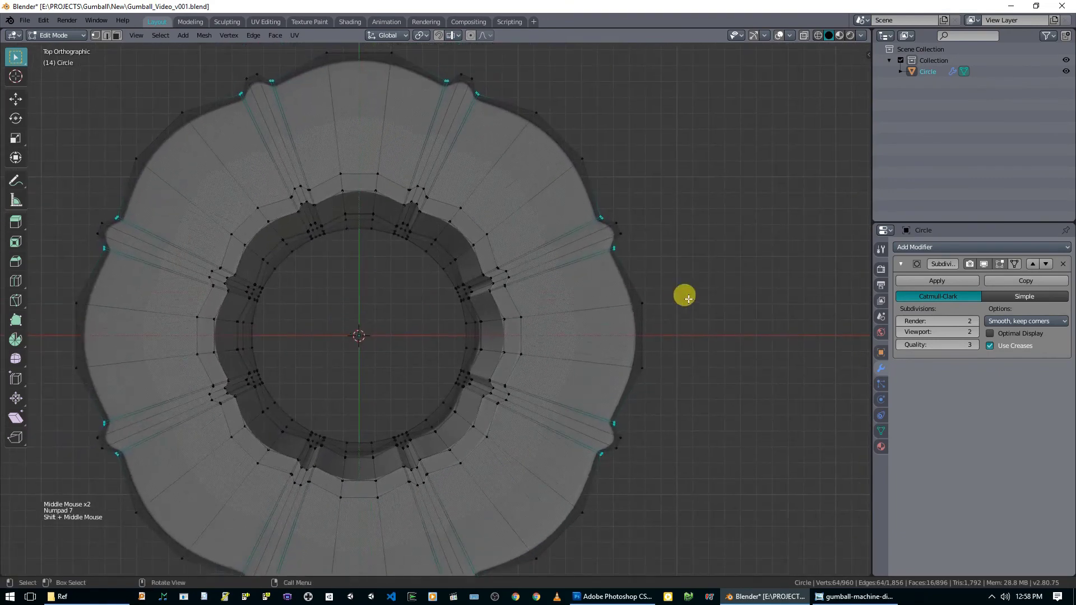
key(s)
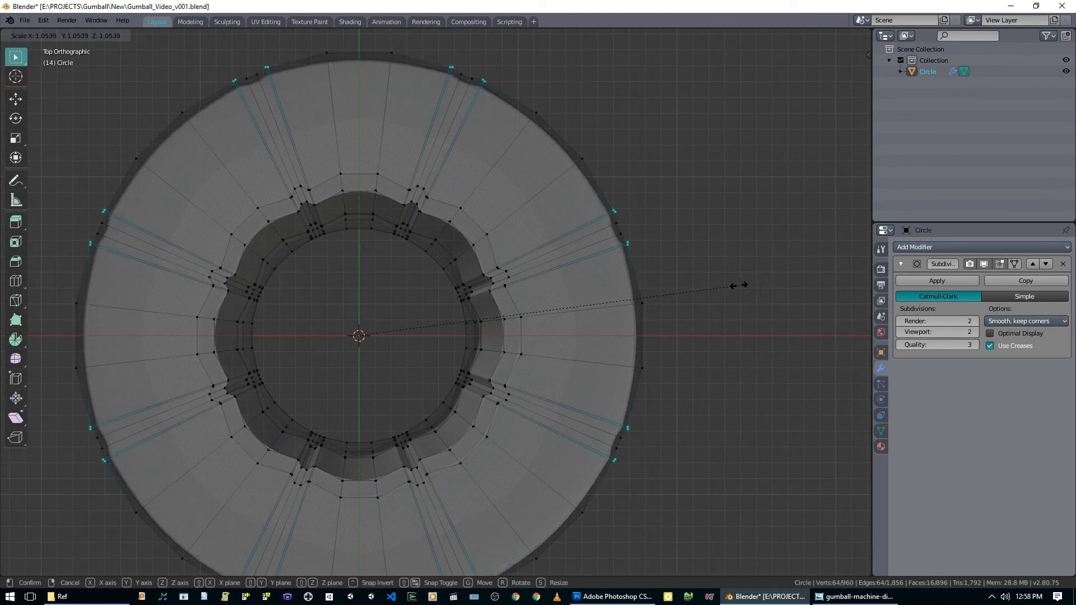
click(738, 285)
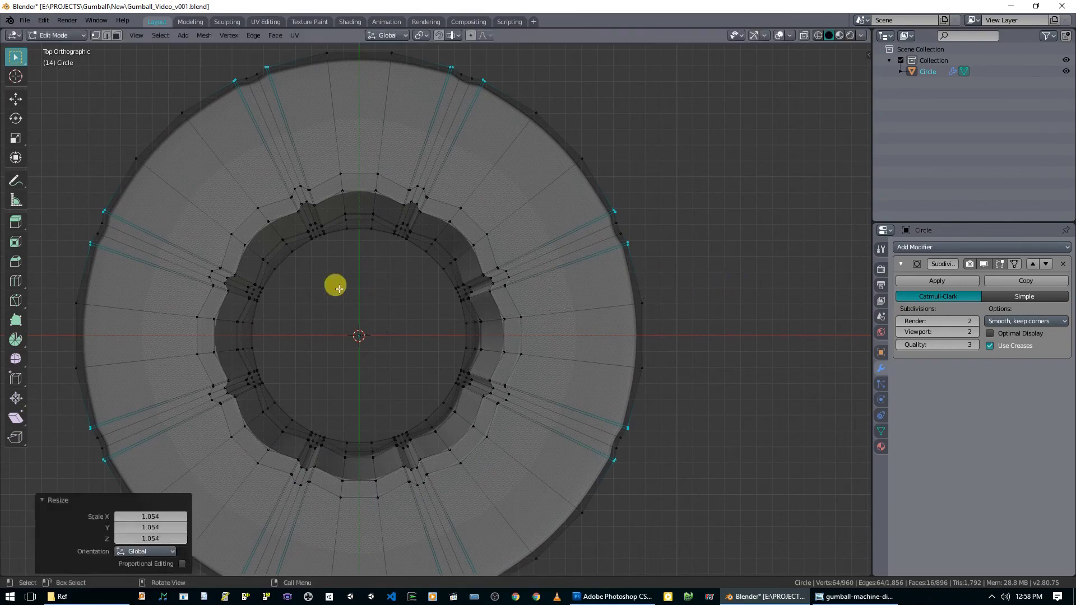
shift+middle_drag(390, 287, 348, 269)
scroll(347, 258, down, 1)
- Select only the middle rim vertices of all eight ribs and scale them by about 1.016, excluding the Z axis
key(alt+a)
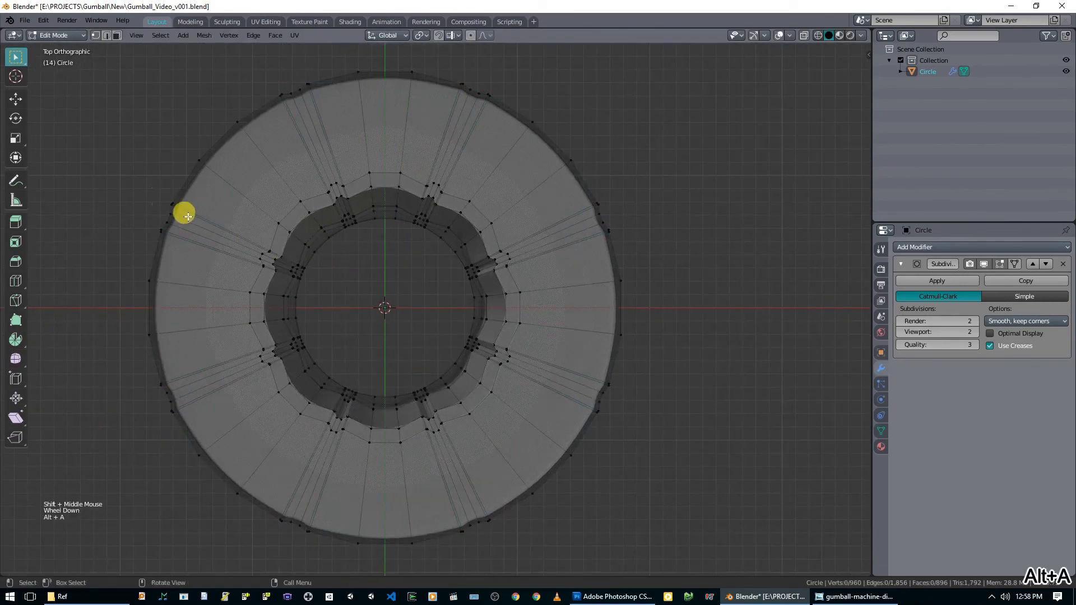
key(b)
key(c)
click(169, 219)
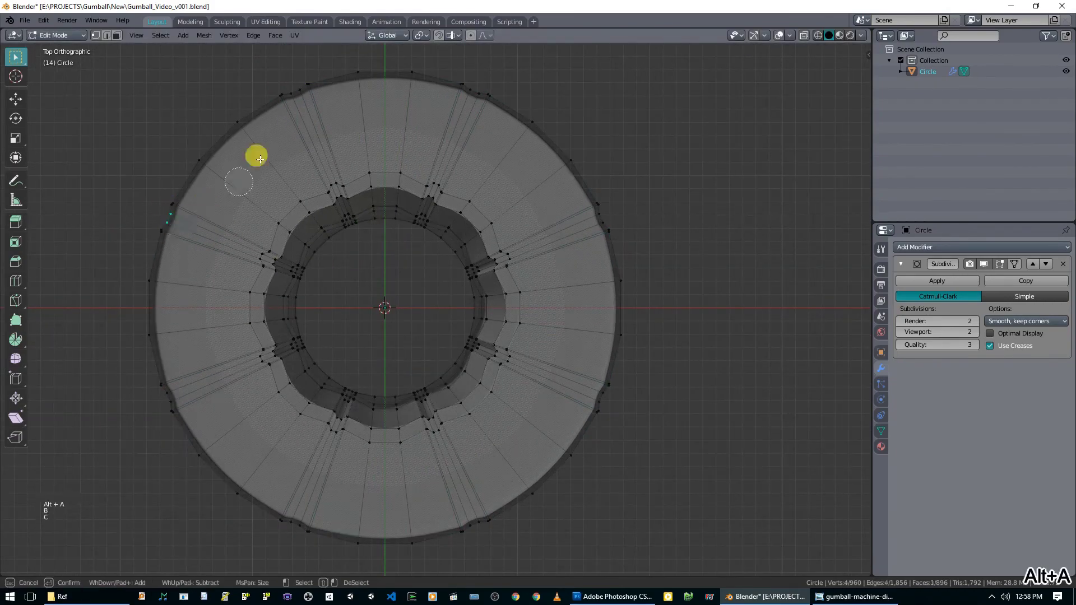
mouse_move(472, 97)
mouse_down()
mouse_move(583, 216)
mouse_move(594, 254)
mouse_up()
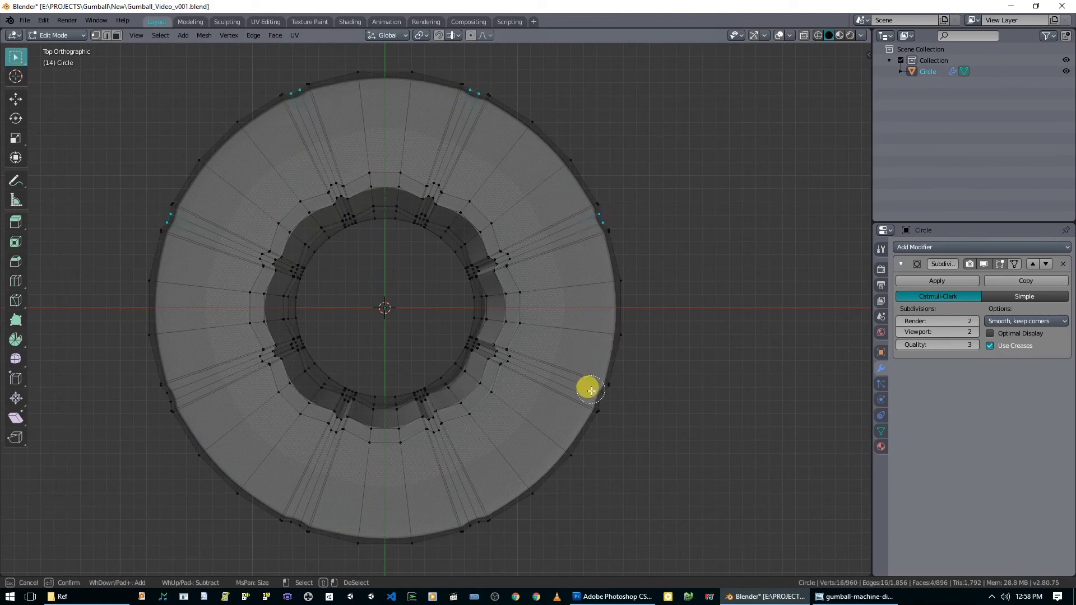
mouse_move(592, 392)
mouse_down()
mouse_move(468, 511)
mouse_move(299, 515)
mouse_move(192, 435)
mouse_move(163, 271)
mouse_up()
right_click(200, 271)
key(s)
key(shift+z)
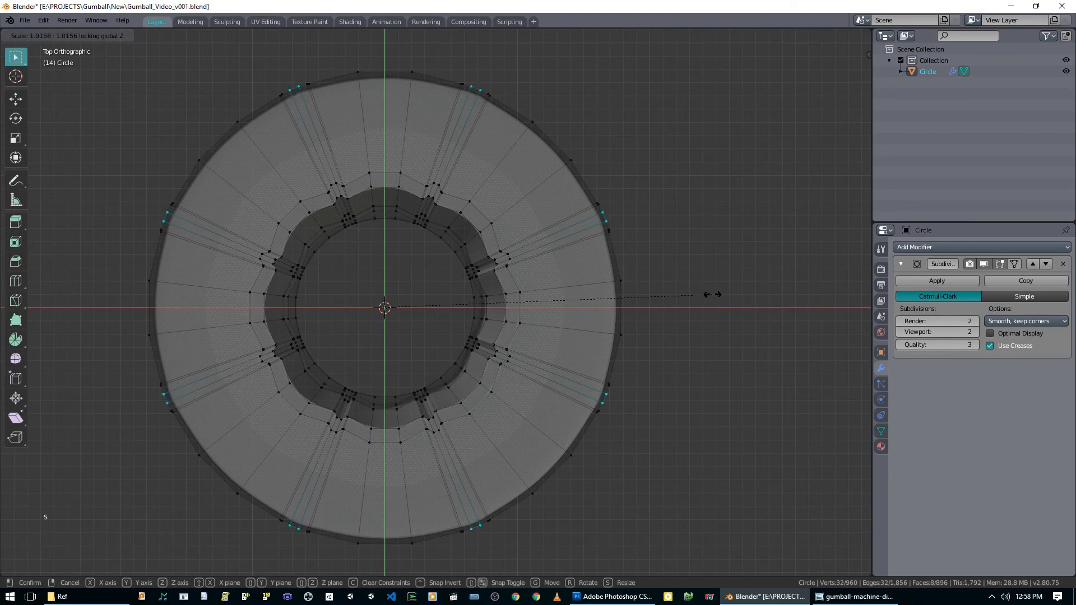
click(711, 293)
- Return to Object Mode in top view and add a 256-vertex mesh circle as a roundness guide
key(Tab)
scroll(564, 384, down, 2)
middle_drag(565, 384, 513, 341)
key(KP_7)
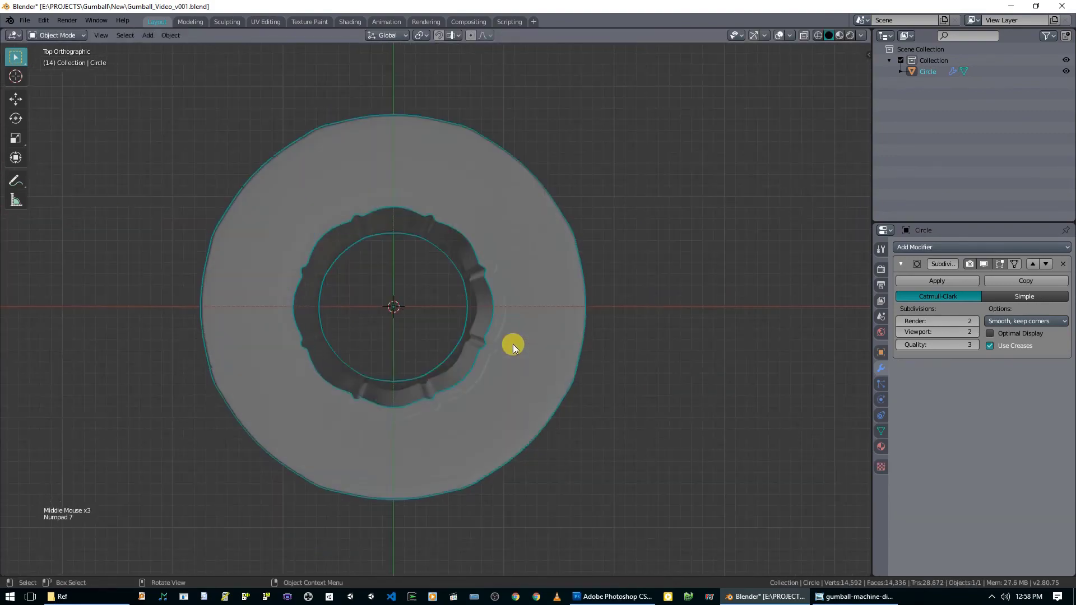
key(alt+a)
key(shift+a)
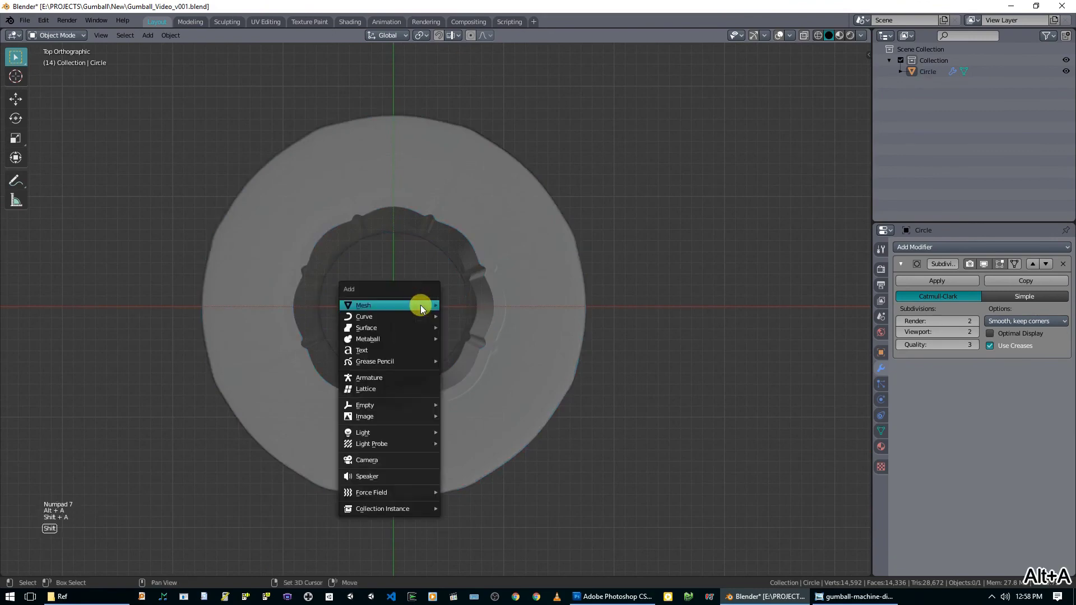
mouse_move(420, 305)
click(481, 326)
click(148, 445)
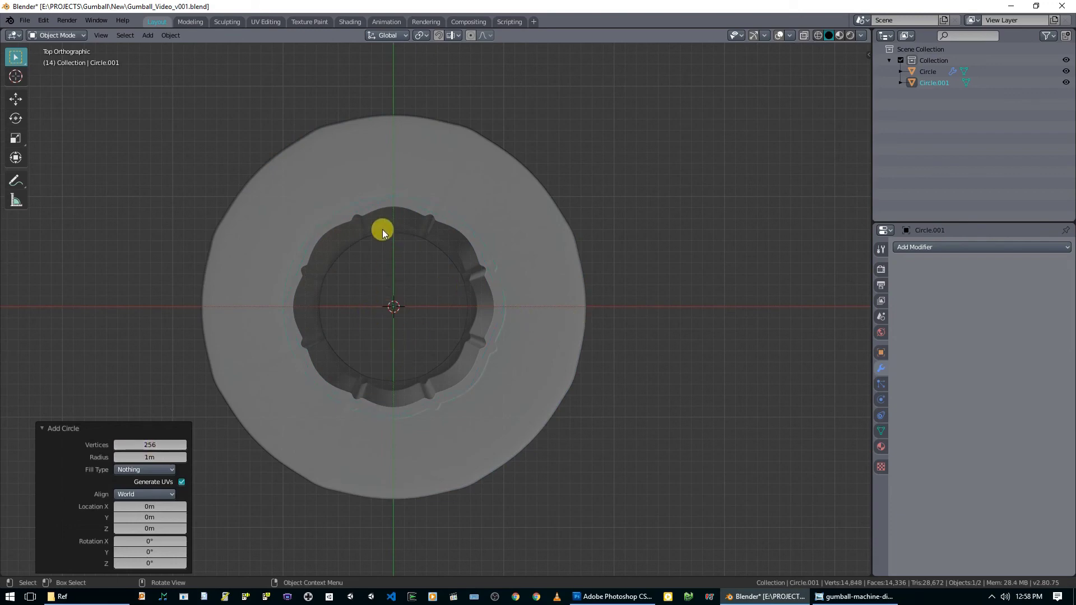
- Scale the guide circle up in Object Mode to match the flange's outer edge
key(Tab)
key(Tab)
key(s)
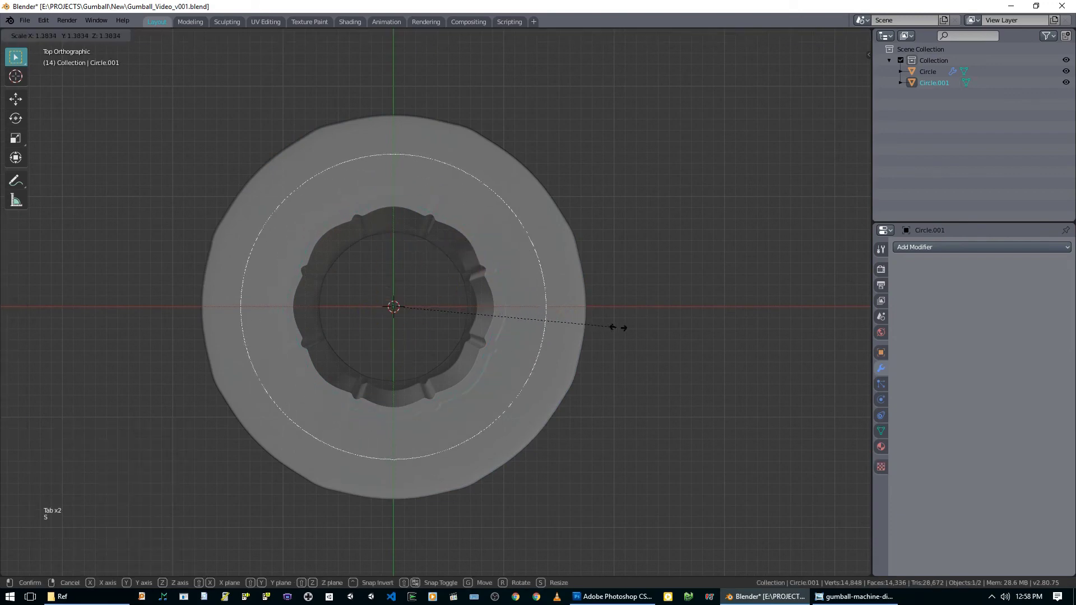
click(676, 332)
scroll(623, 287, up, 1)
key(Tab)
key(Tab)
- Switch from the guide circle to the flanged base mesh and enter Edit Mode on it
click(569, 235)
key(Tab)
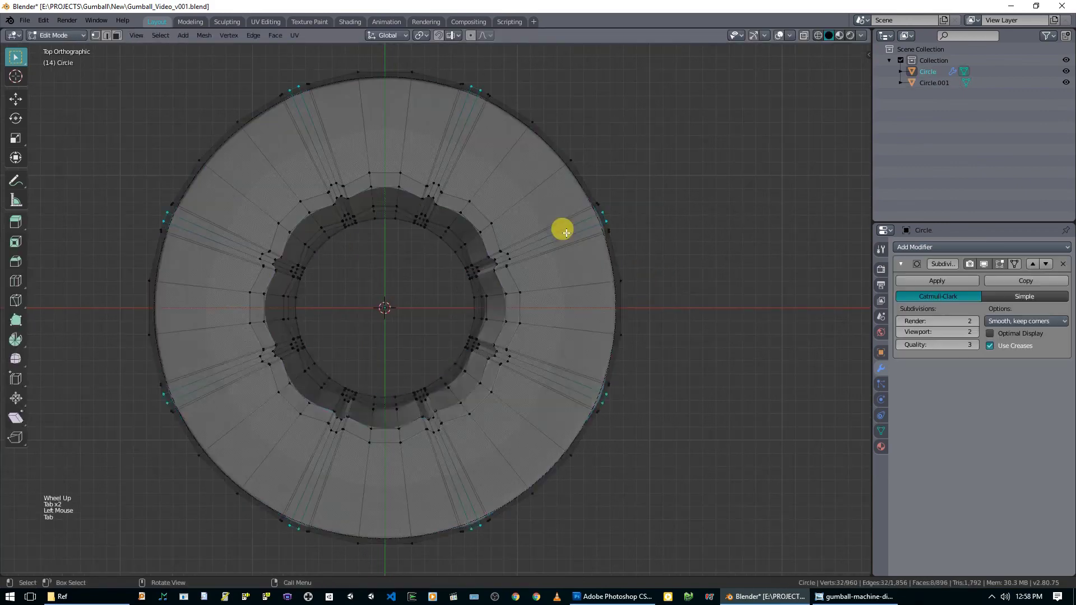
shift+middle_drag(440, 167, 480, 208)
scroll(429, 201, up, 2)
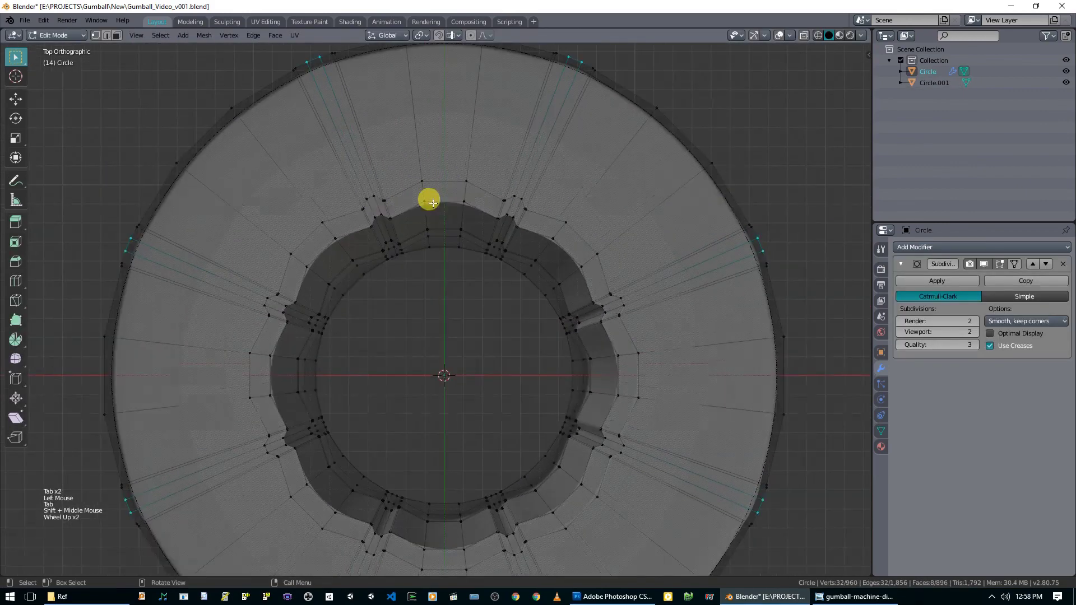
key(g)
right_click(171, 267)
scroll(129, 252, up, 4)
shift+middle_drag(198, 259, 565, 331)
scroll(521, 322, up, 1)
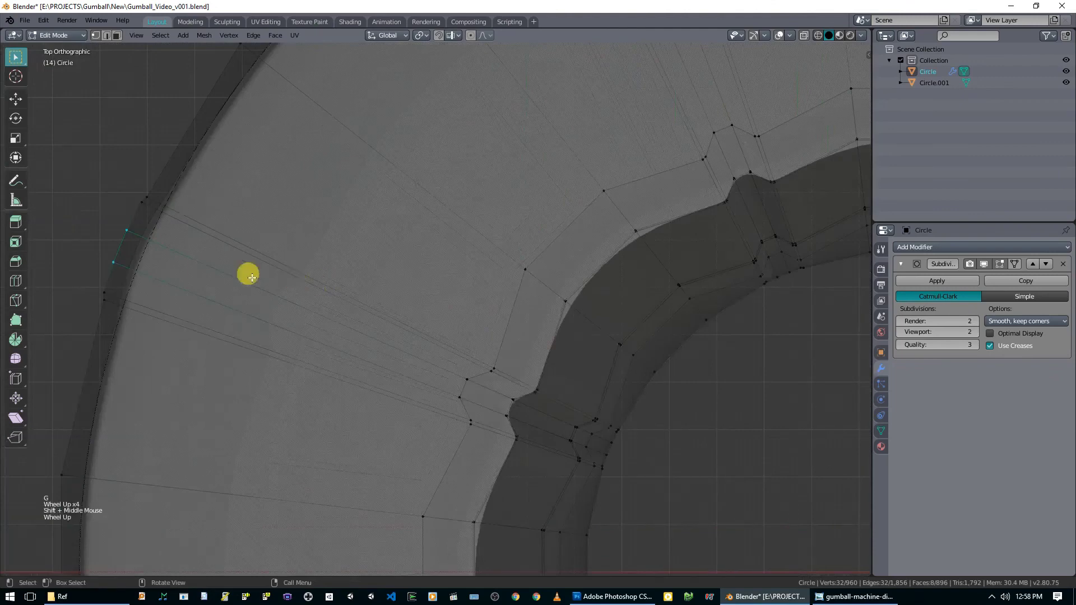
shift+middle_drag(283, 280, 443, 309)
scroll(404, 302, up, 1)
scroll(361, 298, up, 1)
key(g)
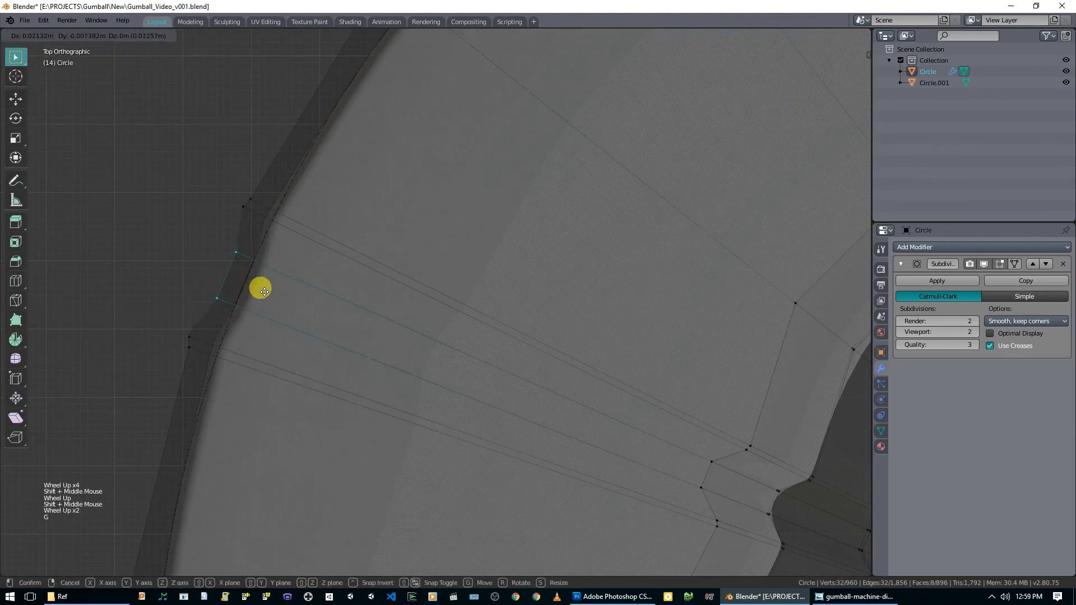
right_click(262, 291)
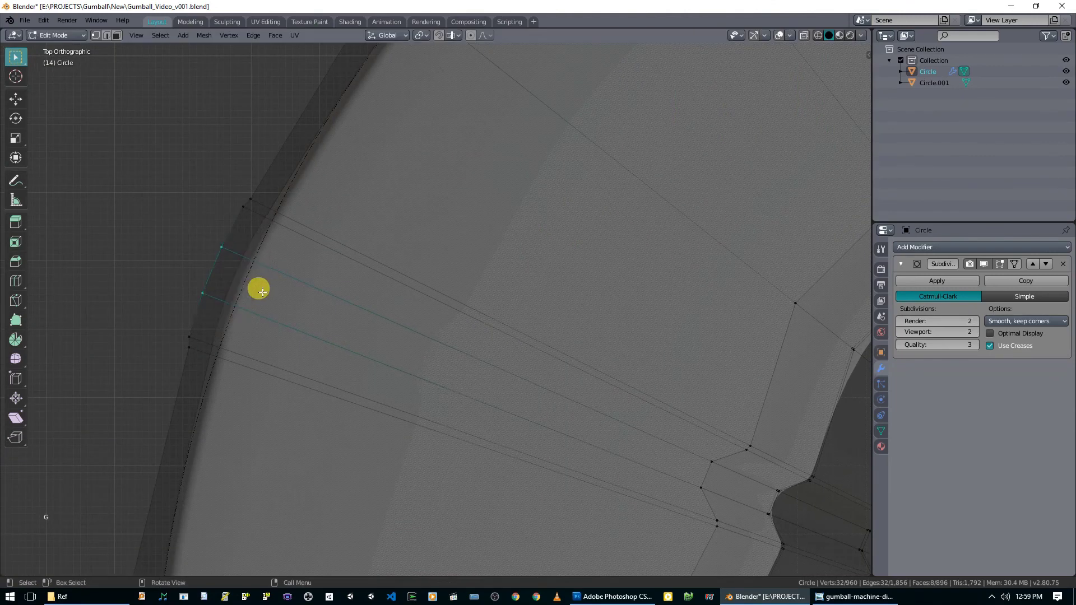
- Clear the selection and circle-select the middle rim vertices of all eight ribs around the flange
scroll(262, 292, down, 4)
key(b)
key(alt+a)
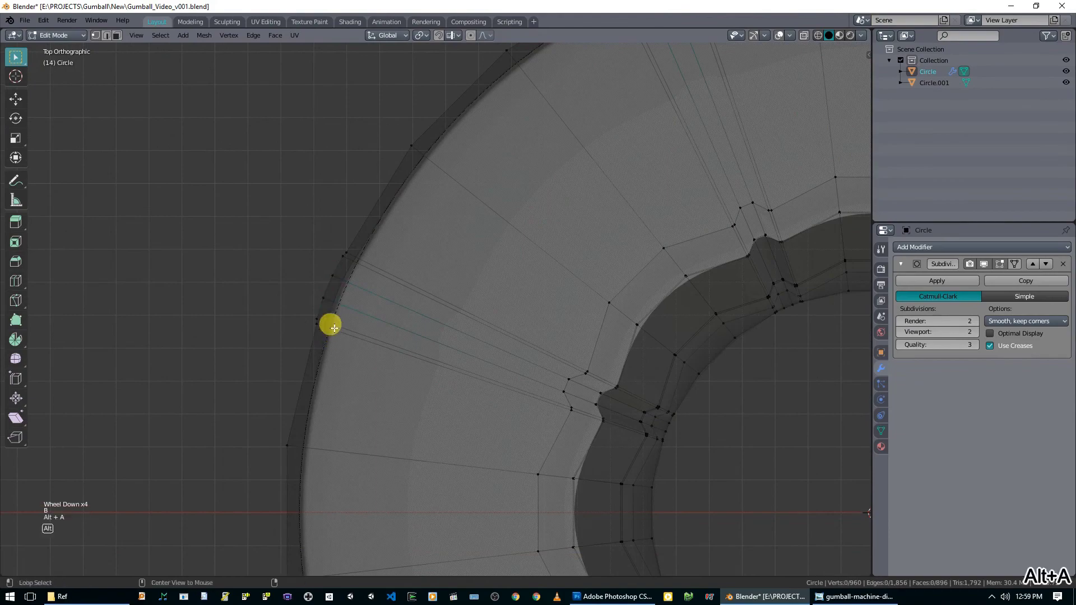
key(b)
key(b)
right_click(345, 286)
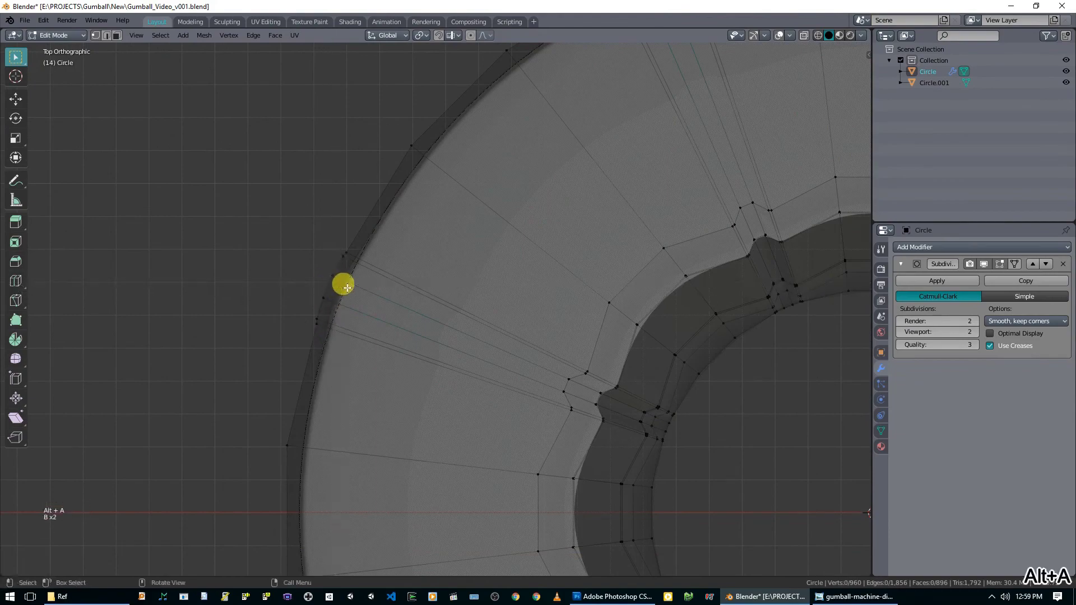
key(c)
click(332, 287)
right_click(330, 290)
scroll(333, 291, down, 4)
shift+middle_drag(446, 301, 303, 341)
key(c)
click(400, 190)
click(612, 194)
shift+middle_drag(712, 264, 585, 194)
click(651, 265)
shift+middle_drag(725, 436, 689, 300)
key(c)
click(614, 352)
click(459, 509)
click(233, 508)
click(72, 351)
right_click(73, 352)
- Turn on proportional editing with smooth falloff and scale the selected rib rim vertices inward by about 0.98 to match the guide circle
shift+middle_drag(611, 324, 539, 492)
shift+middle_drag(574, 321, 595, 371)
scroll(609, 362, up, 3)
key(s)
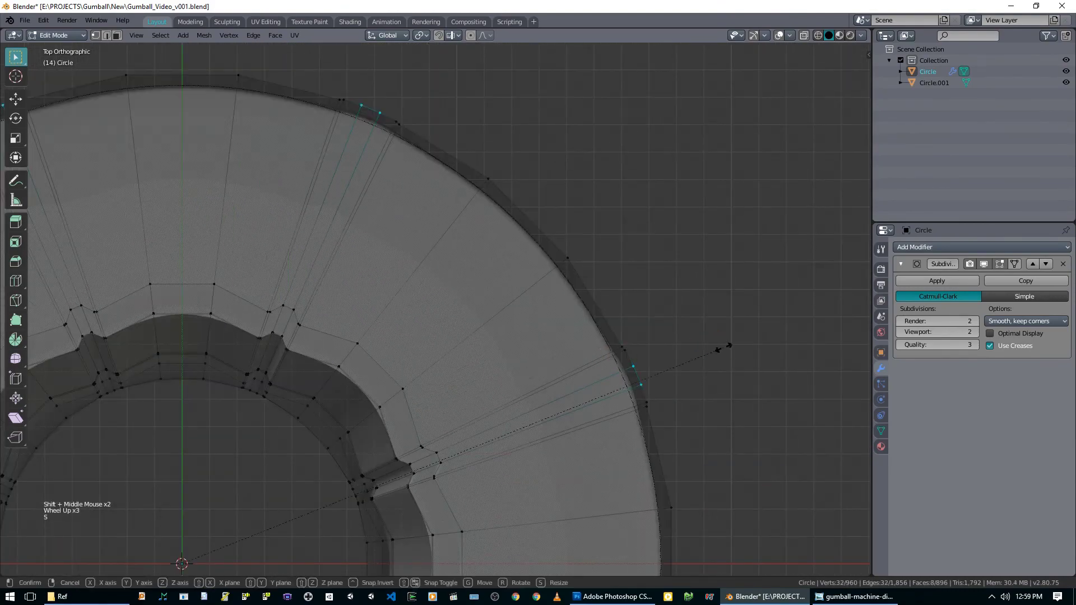
click(522, 503)
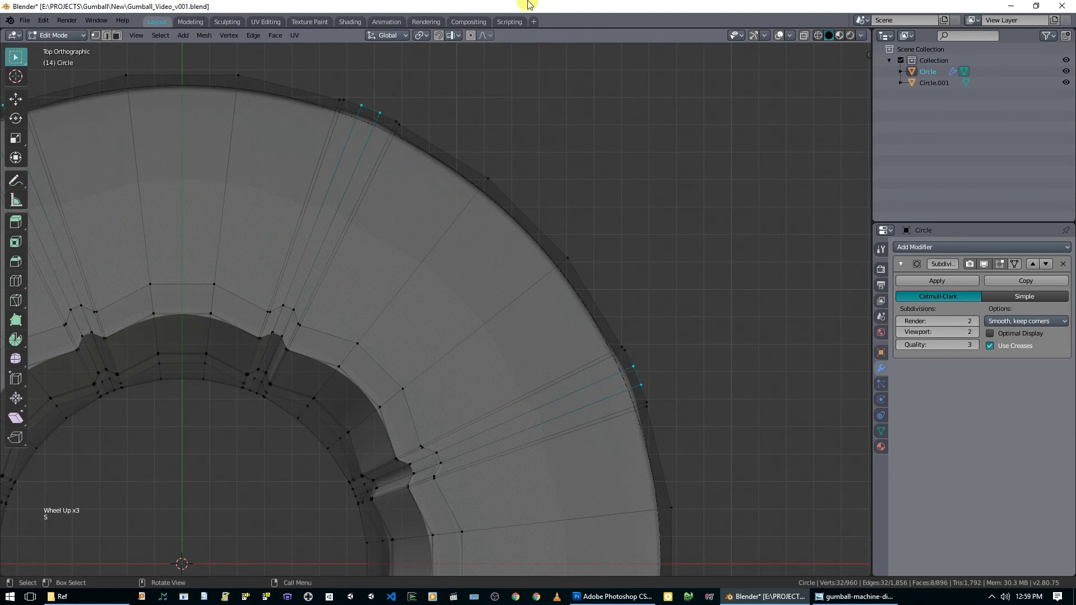
click(472, 34)
click(483, 35)
key(s)
scroll(728, 325, down, 8)
scroll(728, 325, up, 20)
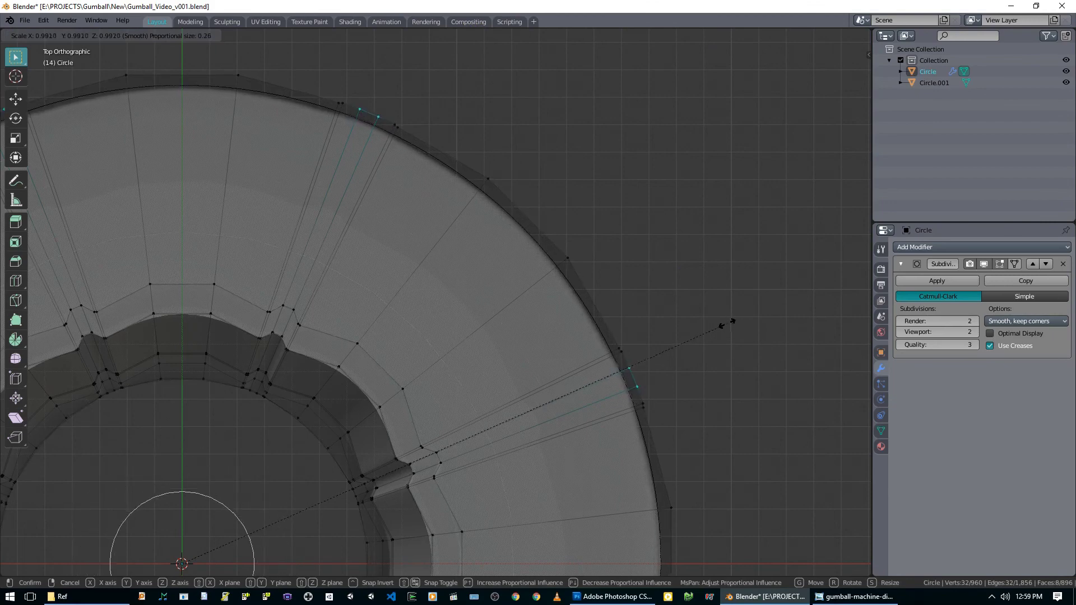
scroll(727, 324, down, 1)
click(726, 323)
- Inspect the flange's roundness from the side in Object Mode with X-ray turned off
key(Tab)
scroll(691, 311, down, 5)
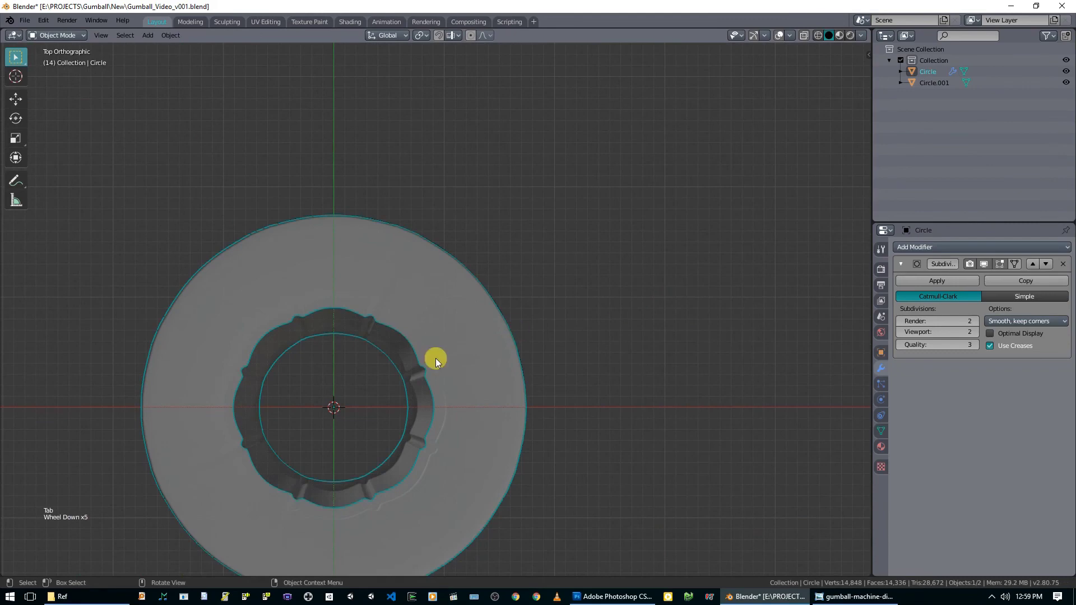
middle_drag(413, 329, 408, 281)
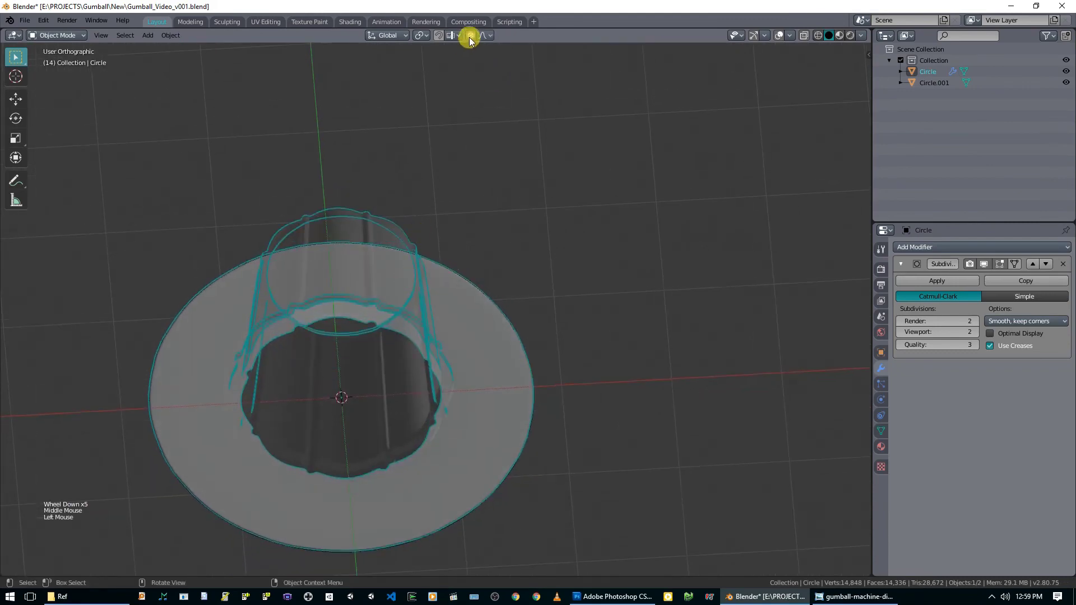
middle_drag(449, 224, 426, 268)
key(alt+z)
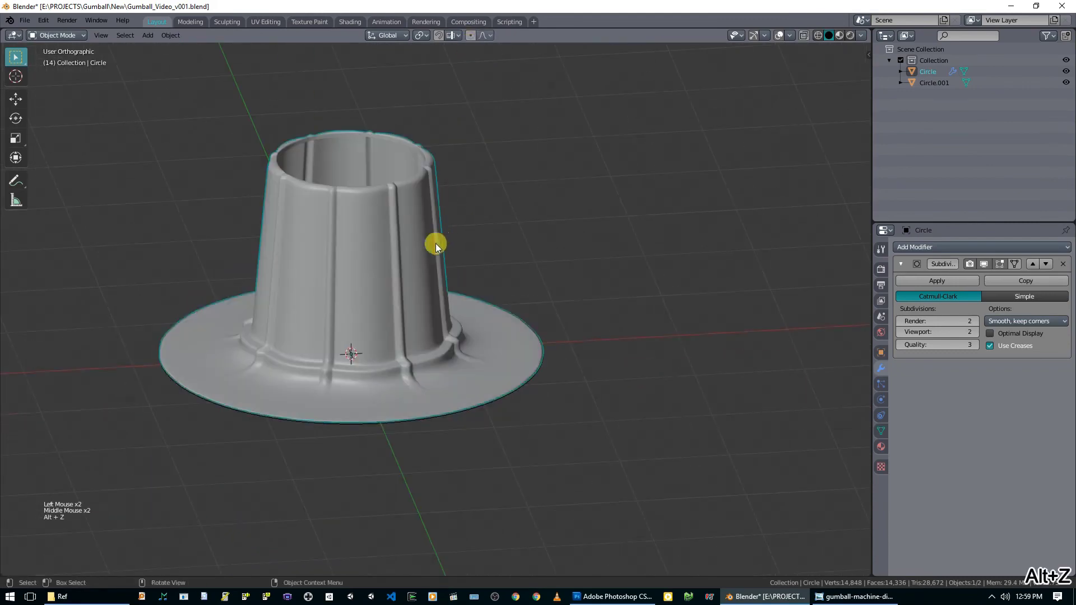
- In Edit Mode, circle-select every vertex of the flange's outer rim in top view with X-ray on
key(Tab)
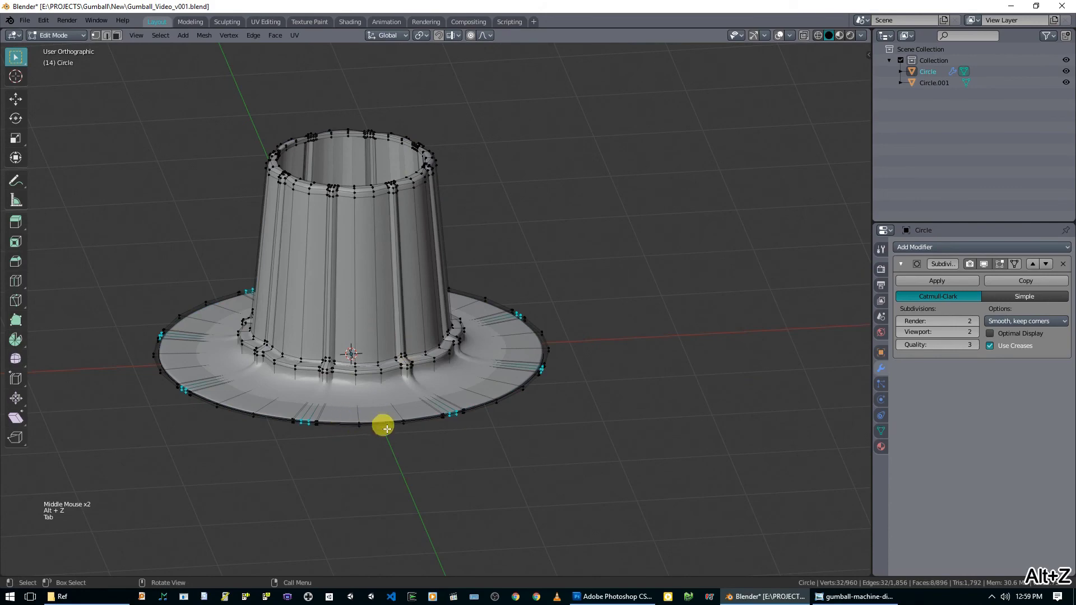
key(KP_7)
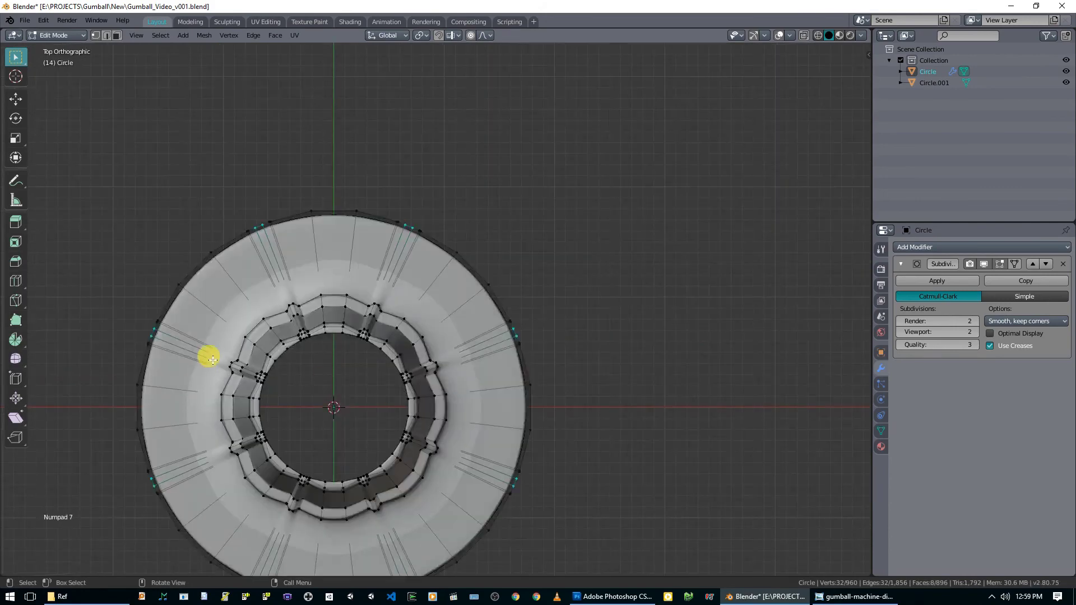
key(alt+z)
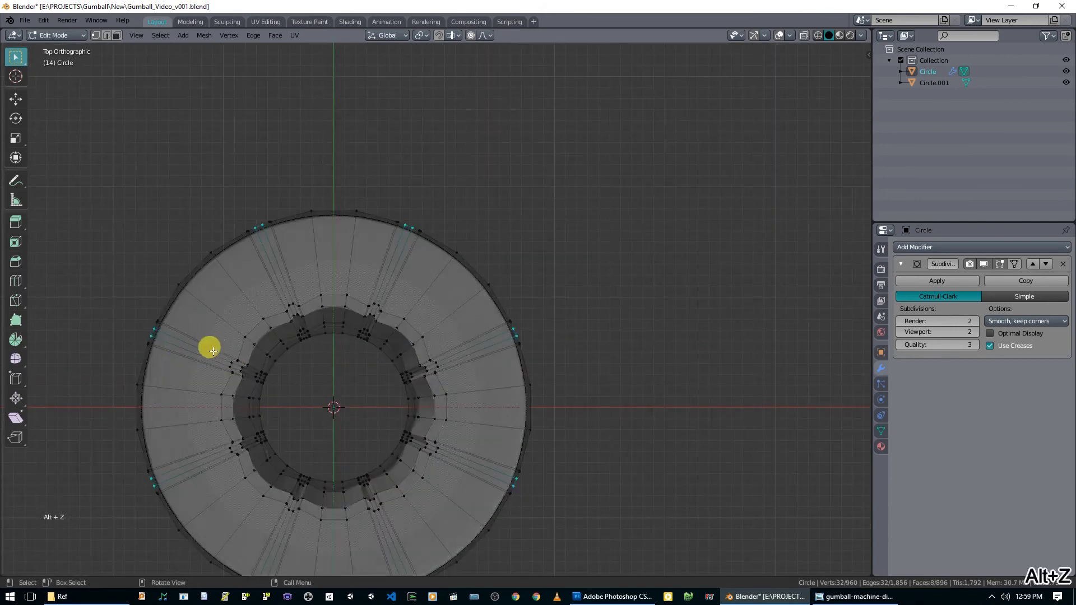
key(c)
mouse_move(144, 344)
mouse_down()
mouse_move(235, 228)
mouse_move(508, 256)
mouse_move(535, 445)
mouse_up()
shift+middle_drag(536, 444, 574, 389)
mouse_move(538, 415)
mouse_down()
mouse_move(300, 440)
mouse_move(176, 247)
mouse_up()
right_click(176, 247)
shift+middle_drag(600, 271, 537, 344)
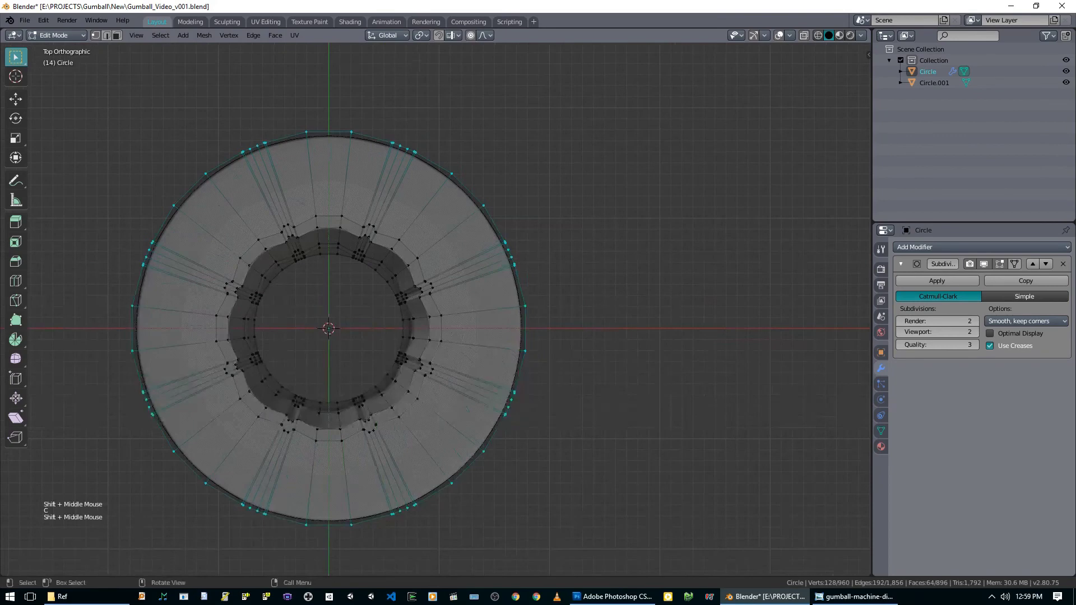
- Scale the whole outer rim inward by 0.589 and again by about 0.97, excluding the Z axis
key(s)
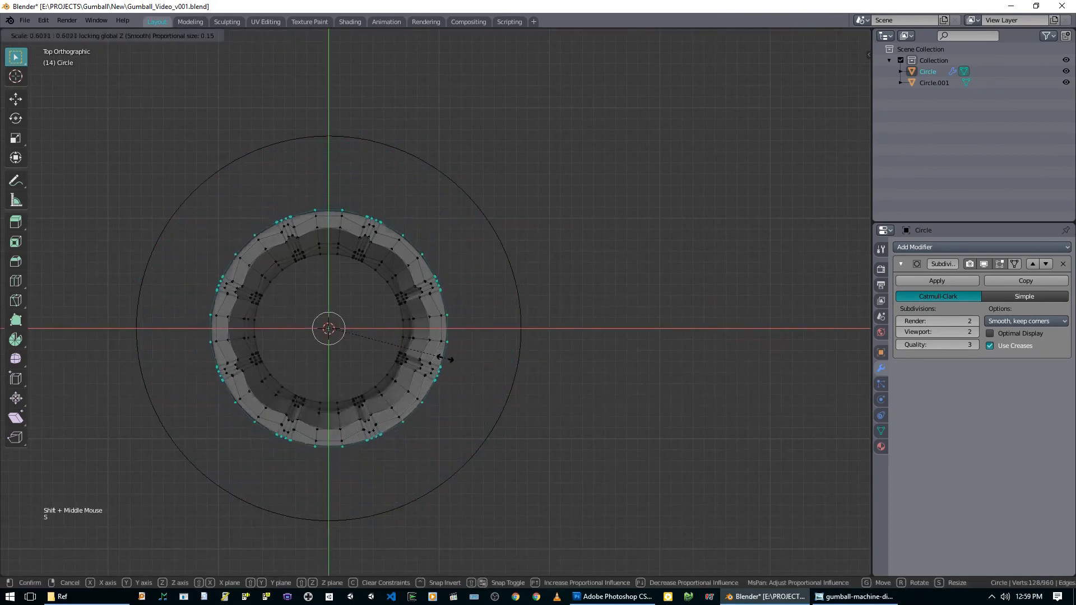
click(445, 359)
scroll(480, 353, up, 4)
shift+middle_drag(480, 352, 459, 331)
scroll(460, 330, up, 3)
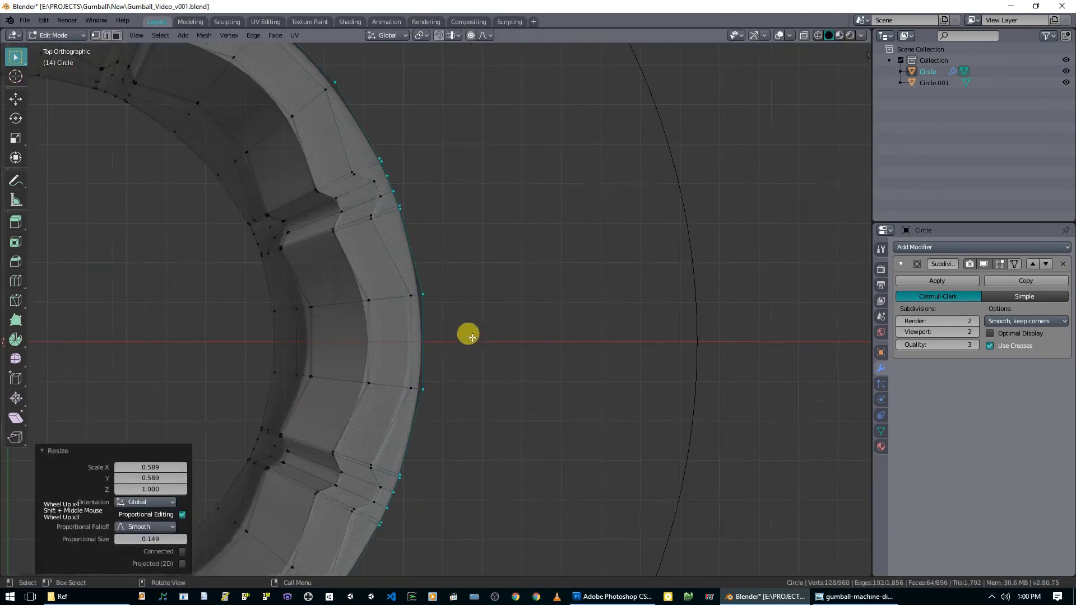
key(s)
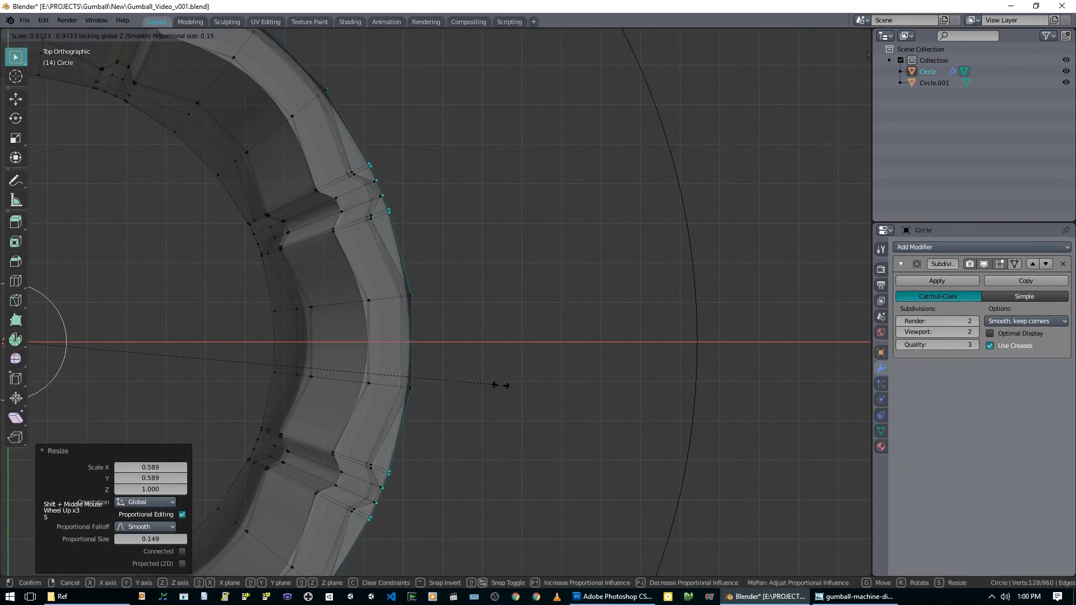
click(501, 385)
- Inspect the narrowed lip around the base's foot in Object Mode with X-ray turned off
scroll(443, 403, down, 1)
middle_drag(439, 406, 415, 353)
key(Tab)
scroll(320, 404, down, 1)
shift+middle_drag(224, 397, 463, 366)
middle_drag(462, 365, 277, 351)
key(alt+z)
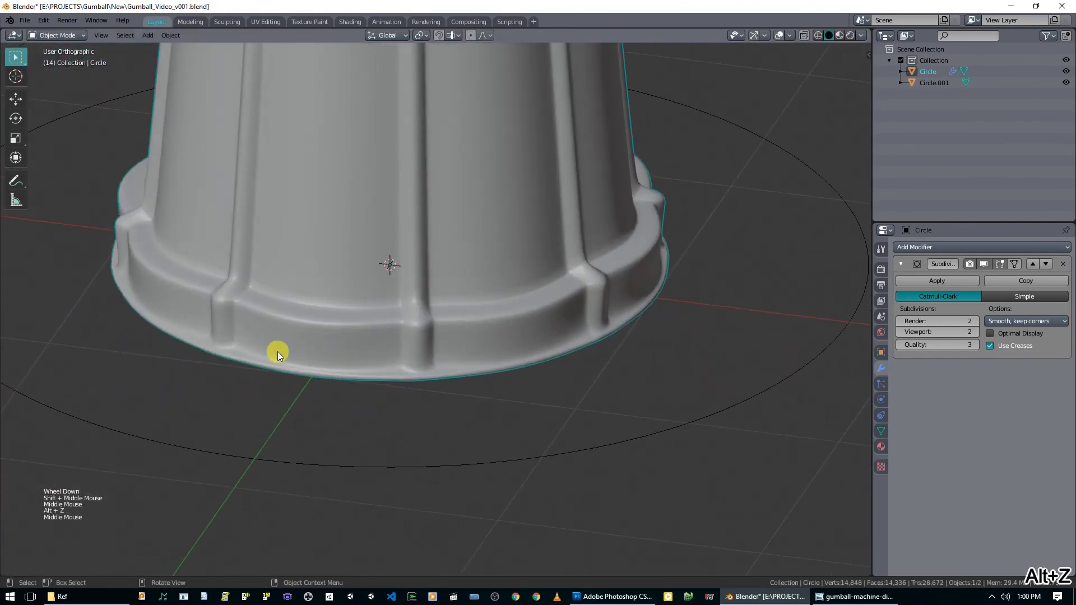
- Return to Edit Mode on the base and deselect all of the lip's vertices
key(Tab)
scroll(331, 353, up, 2)
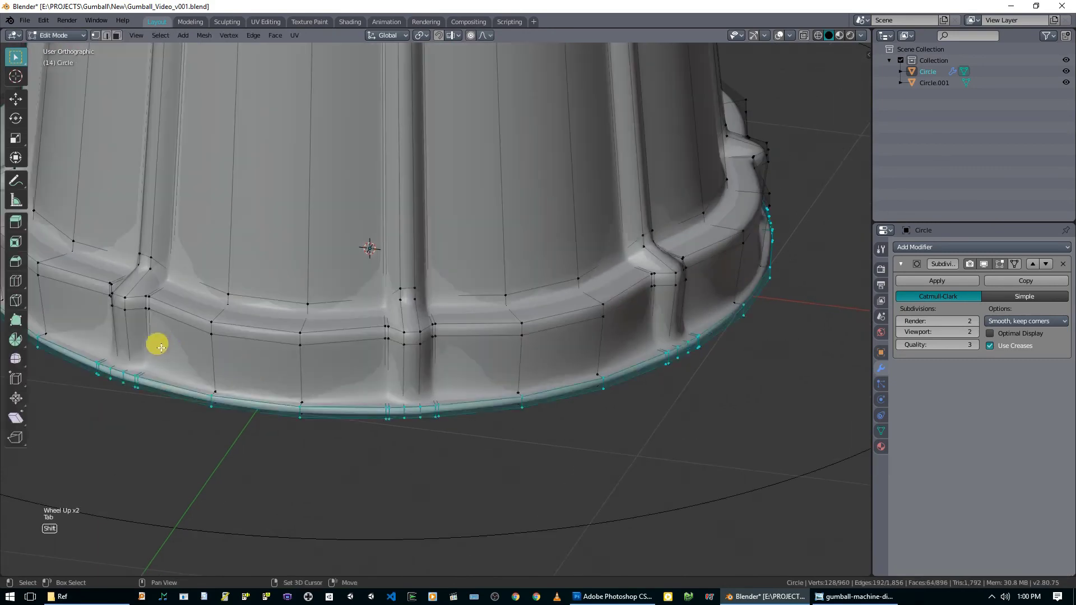
shift+middle_drag(161, 347, 318, 350)
scroll(317, 349, up, 3)
key(alt+a)
key(ctrl+r)
click(209, 358)
right_click(211, 360)
key(ctrl+z)
- Add two edge loops around the lip's outer side, one near its upper edge and one near its lower edge at factor -0.600
key(ctrl+r)
click(209, 359)
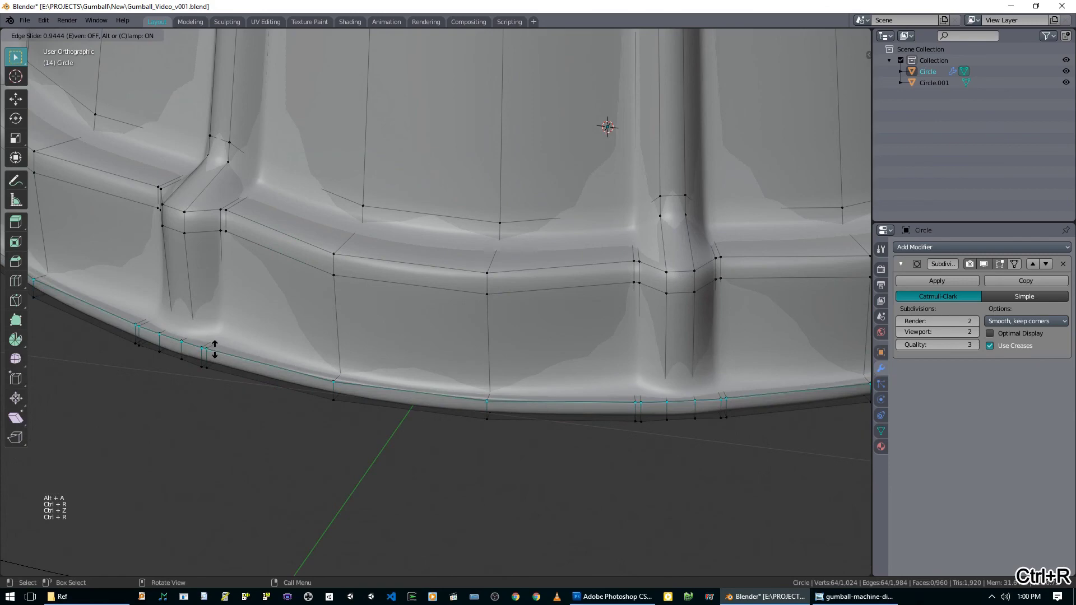
click(207, 362)
key(Tab)
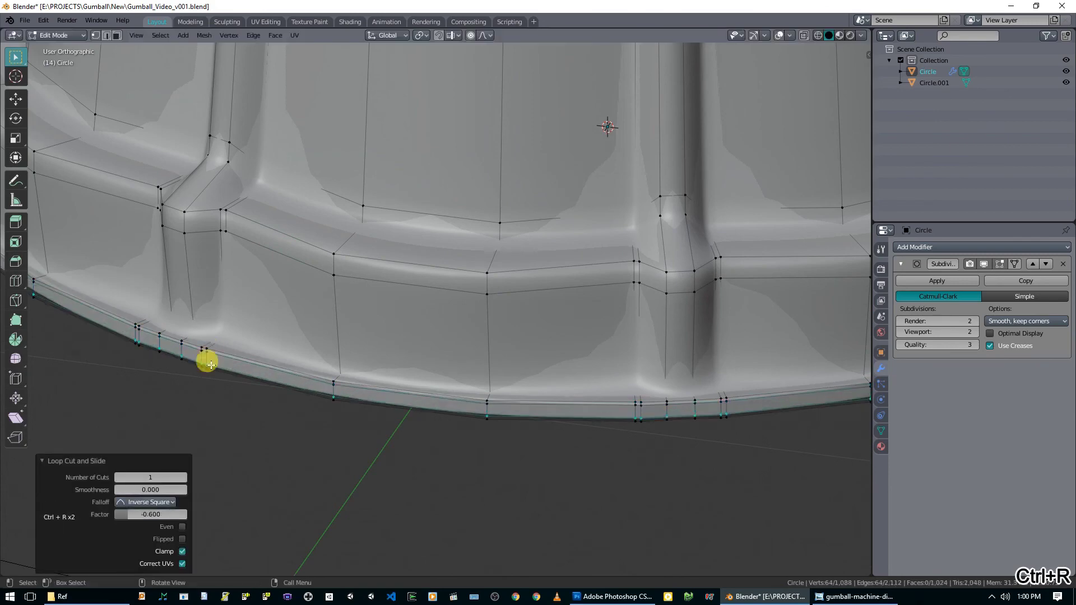
- Select the inner edge loop of the base's underside ring, grow the selection once and delete its vertices
scroll(247, 365, down, 3)
middle_drag(247, 365, 360, 203)
scroll(343, 322, down, 8)
scroll(513, 222, up, 5)
key(Tab)
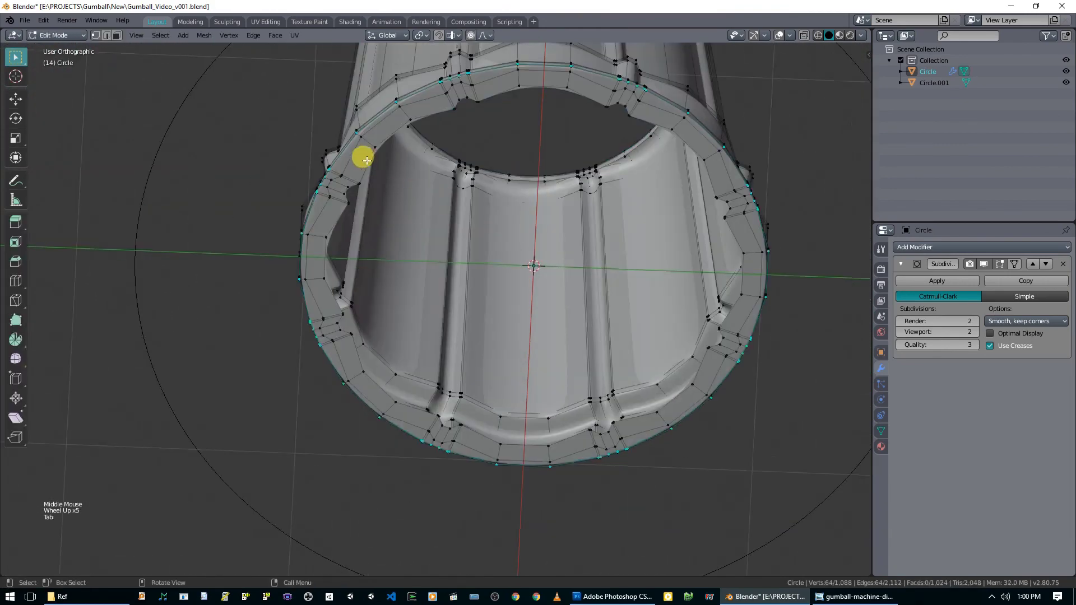
alt+click(370, 159)
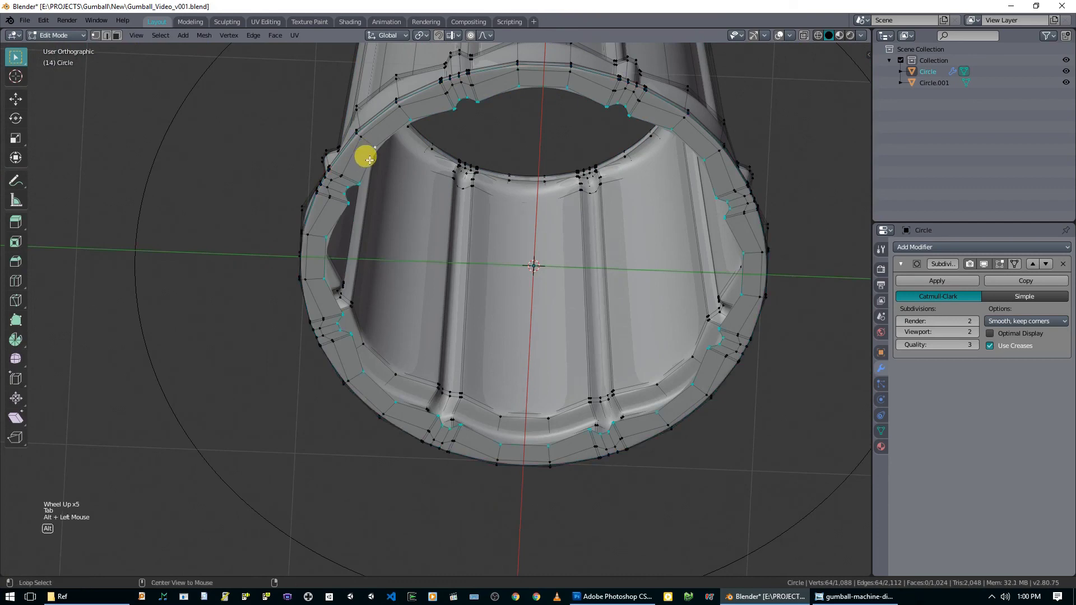
key(ctrl+KP_Add)
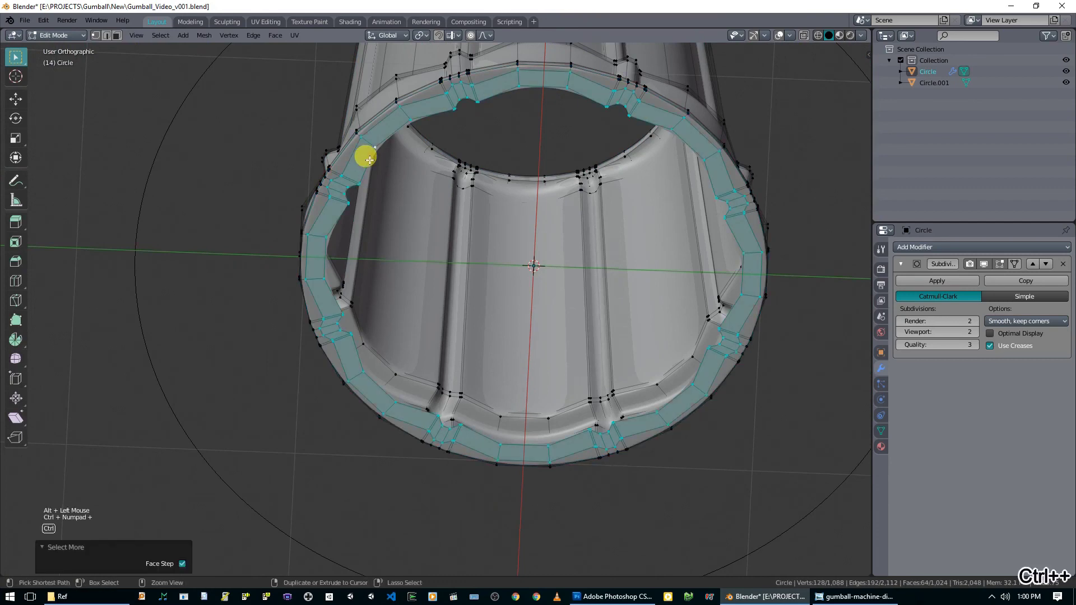
key(Delete)
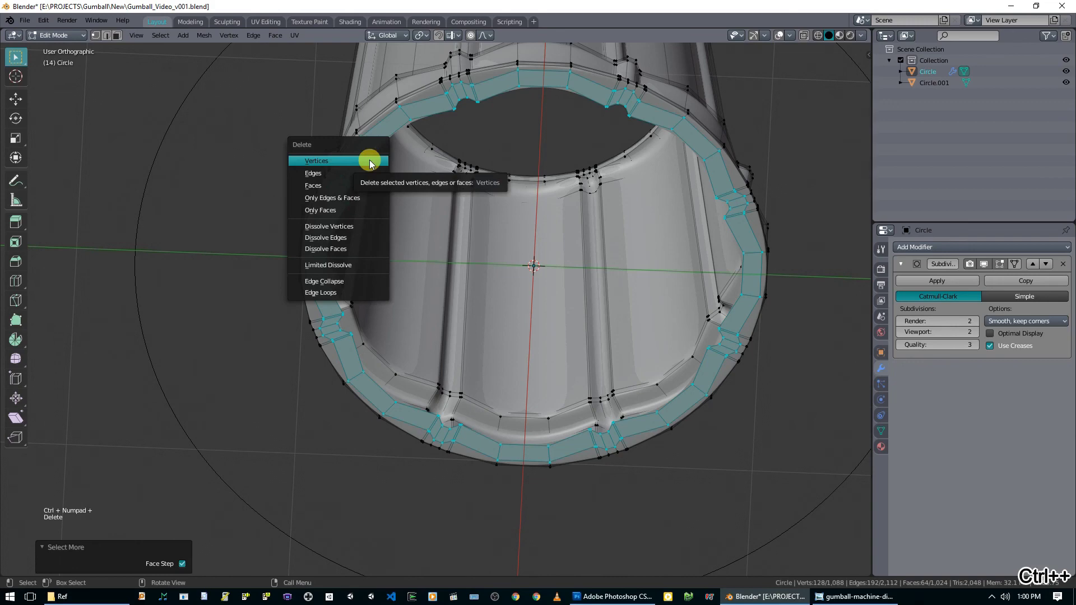
click(371, 138)
- Extrude the lip's open bottom edge loop and scale it inward to form a flat underside ring
middle_drag(355, 120, 377, 168)
scroll(370, 152, up, 3)
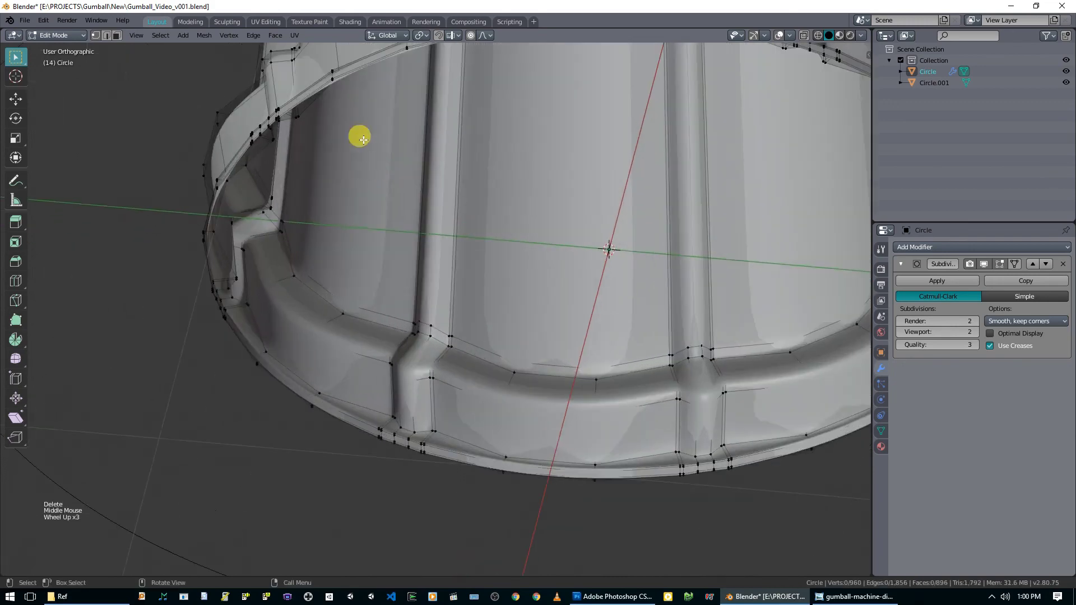
scroll(420, 225, down, 3)
key(e)
key(s)
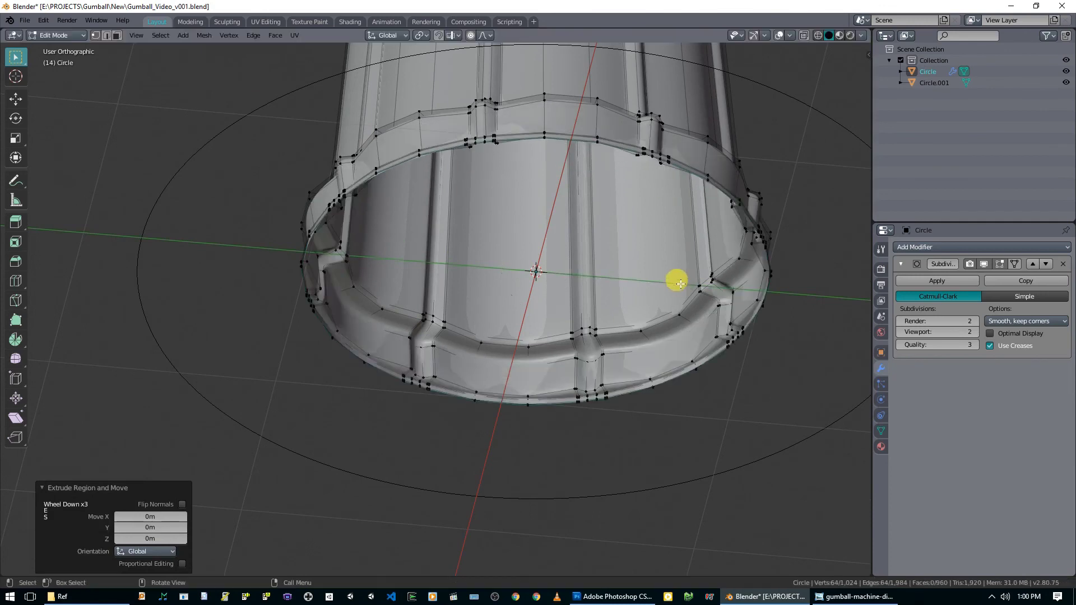
key(s)
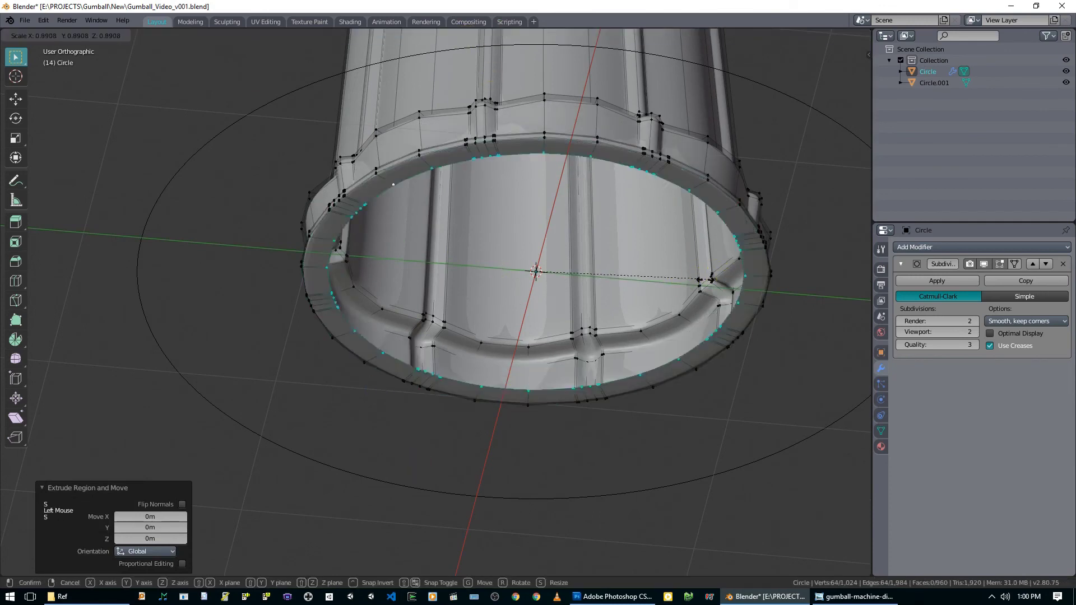
click(687, 279)
- Extrude the underside's inner loop again, scale it inward by about 0.37 and fill the remaining central hole with a face
key(e)
right_click(725, 290)
key(s)
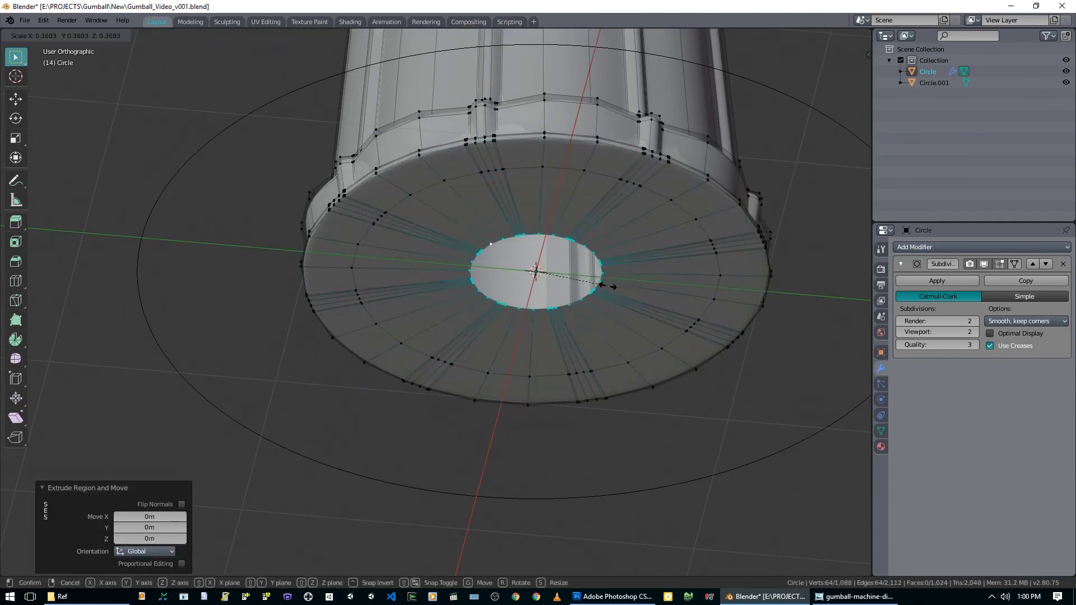
click(610, 285)
key(f)
key(f)
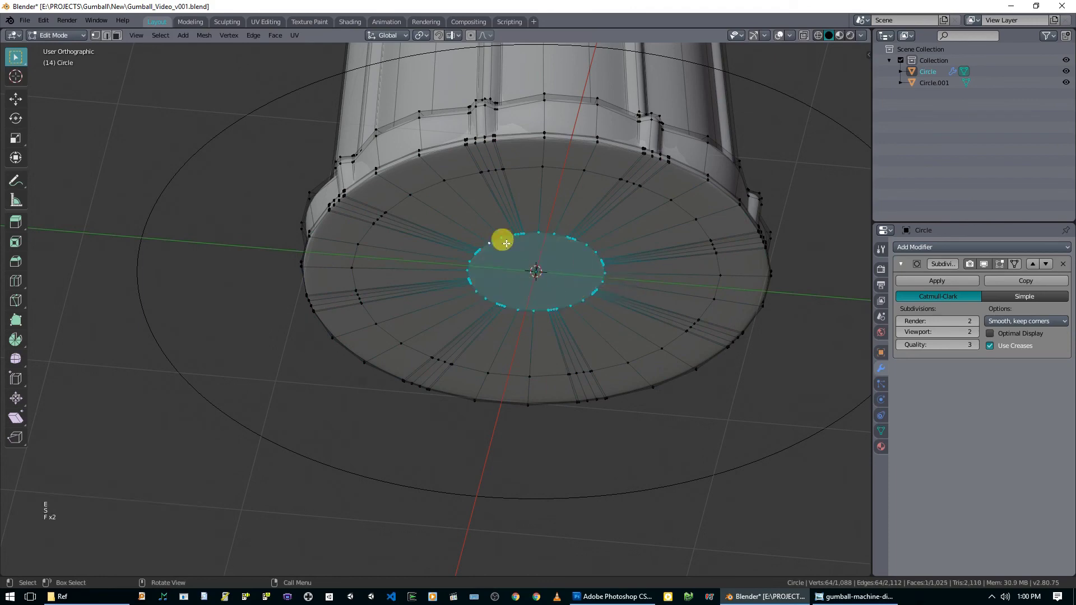
- Examine the closed base in Object Mode and return to Edit Mode in front view with X-ray on
middle_drag(506, 243, 540, 269)
key(Tab)
middle_drag(522, 231, 298, 190)
key(KP_1)
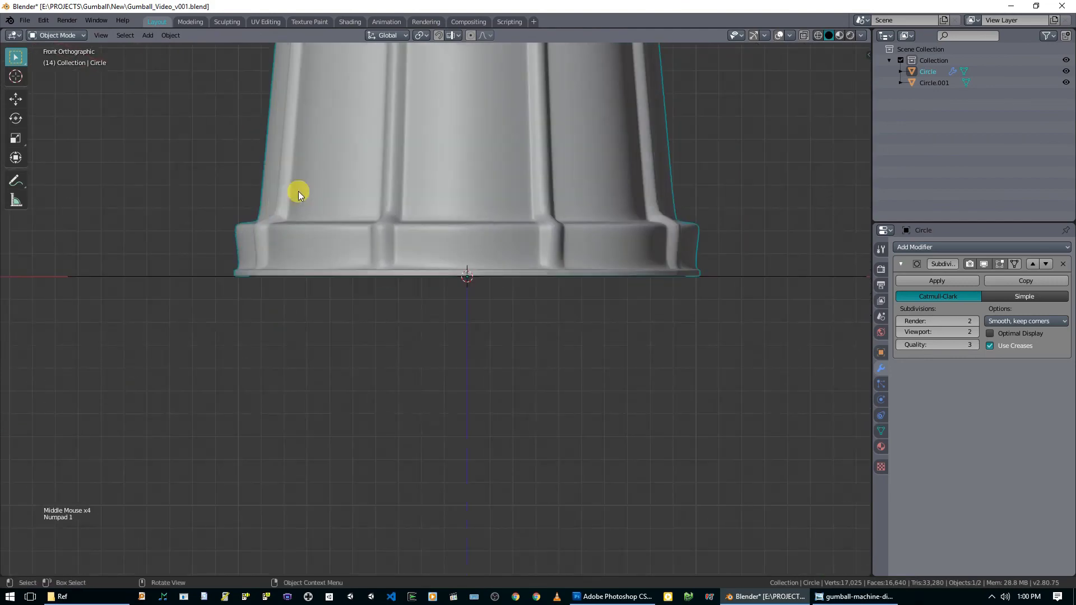
key(Tab)
scroll(367, 285, up, 2)
key(alt+z)
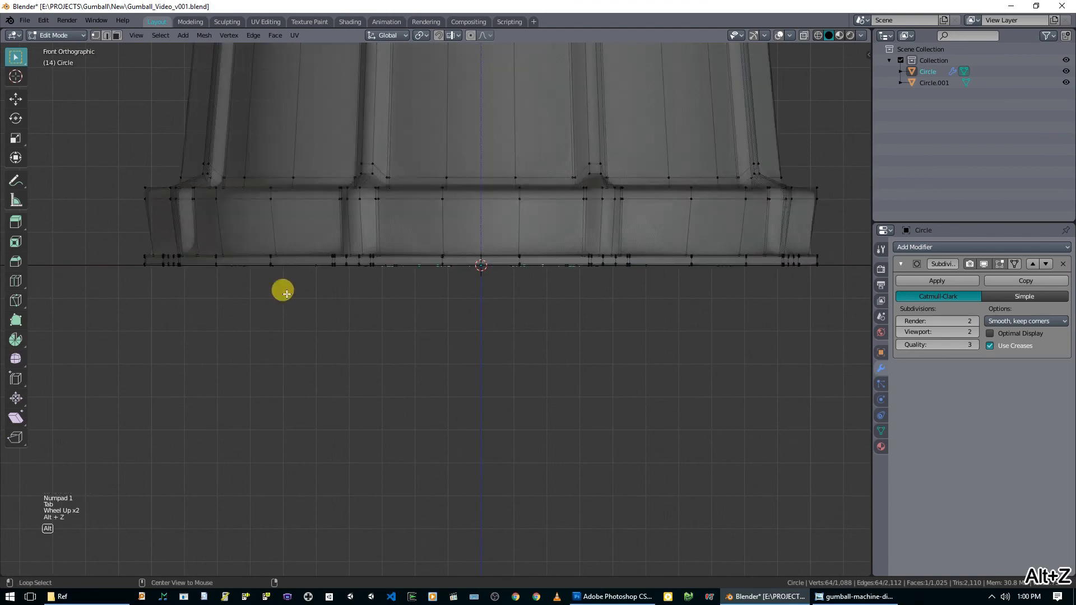
- Select all vertices along the base's lowest edge and flatten them by scaling to 0 on the Z axis
key(alt+a)
key(shift+b)
drag(120, 260, 11, 270)
key(b)
key(s)
key(z)
key(0)
click(90, 321)
- Examine the flattened base from several angles in Object Mode with X-ray off
key(KP_Decimal)
scroll(427, 317, up, 2)
key(Tab)
middle_drag(427, 318, 315, 361)
key(alt+z)
scroll(429, 359, down, 2)
middle_drag(429, 358, 310, 350)
scroll(312, 349, down, 4)
middle_drag(387, 337, 415, 335)
scroll(448, 336, down, 1)
middle_drag(482, 336, 444, 332)
scroll(447, 230, up, 3)
scroll(447, 231, down, 2)
shift+middle_drag(447, 230, 498, 264)
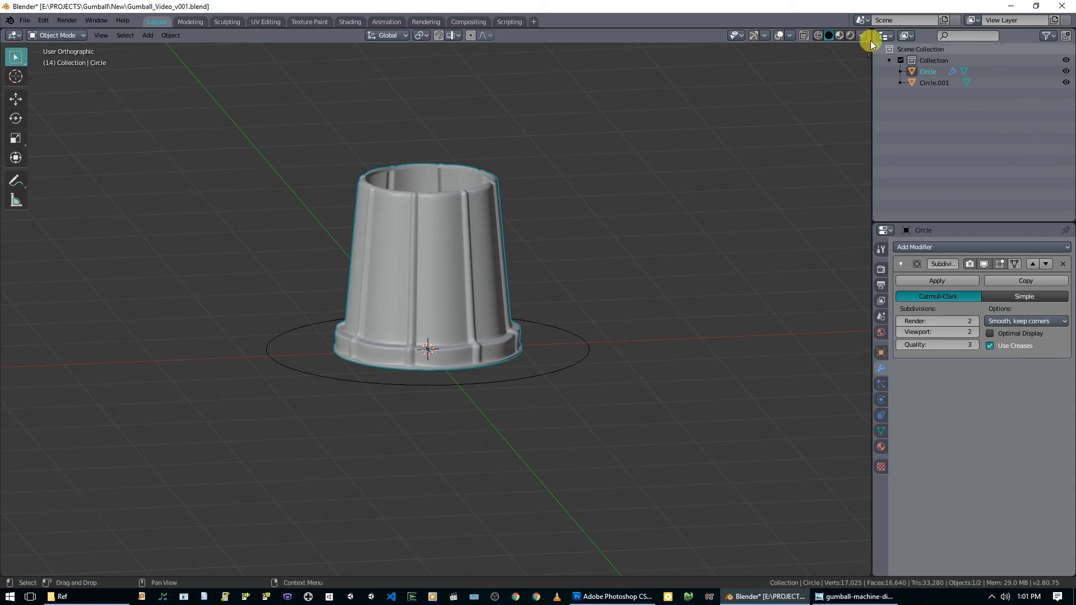
- Delete the separate circle surrounding the base and save the file
click(579, 354)
key(x)
click(587, 347)
click(466, 277)
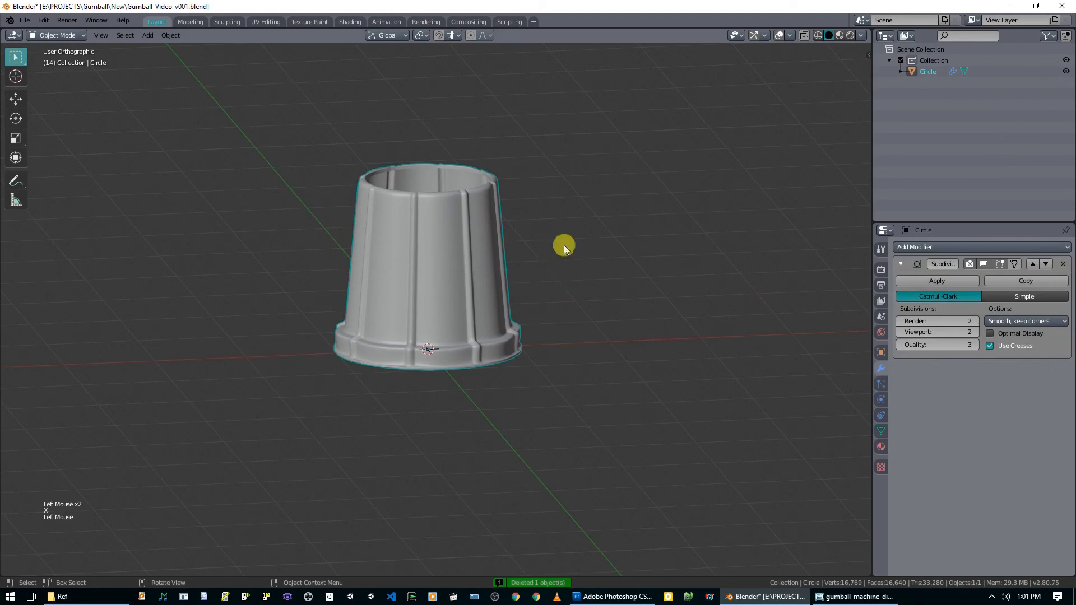
key(ctrl+s)
- Rename the base object to Base and its collection to Gumball Machine
click(928, 70)
double_click(927, 71)
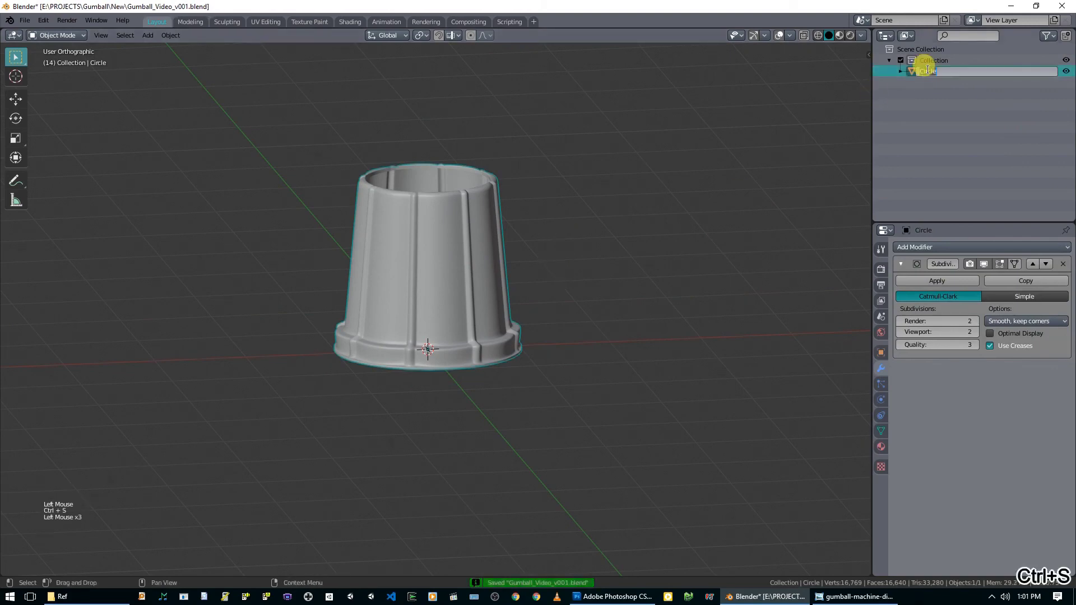
text(Base)
click(929, 69)
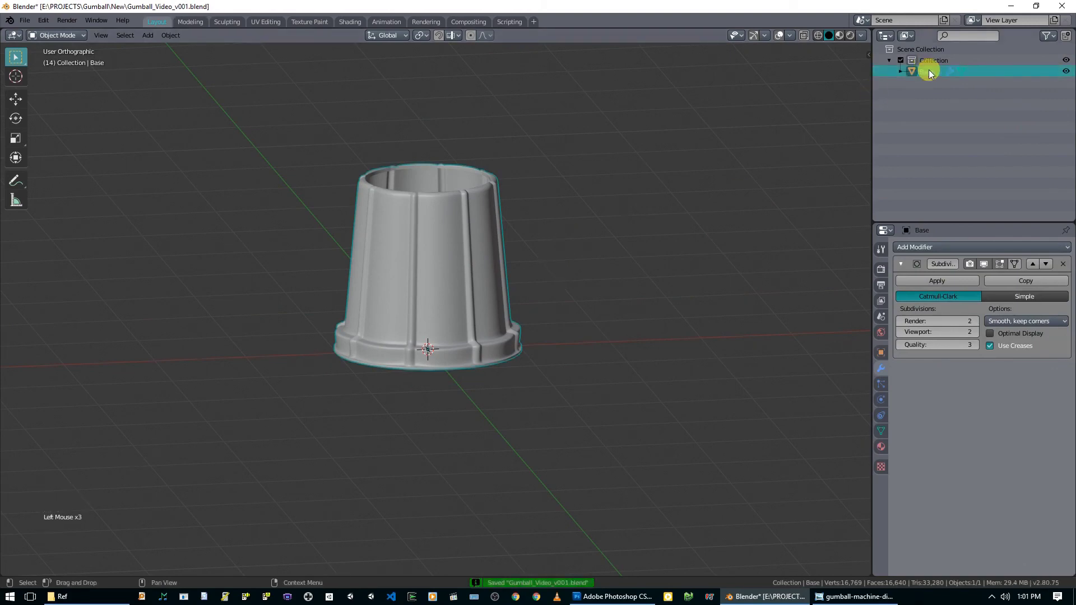
double_click(930, 60)
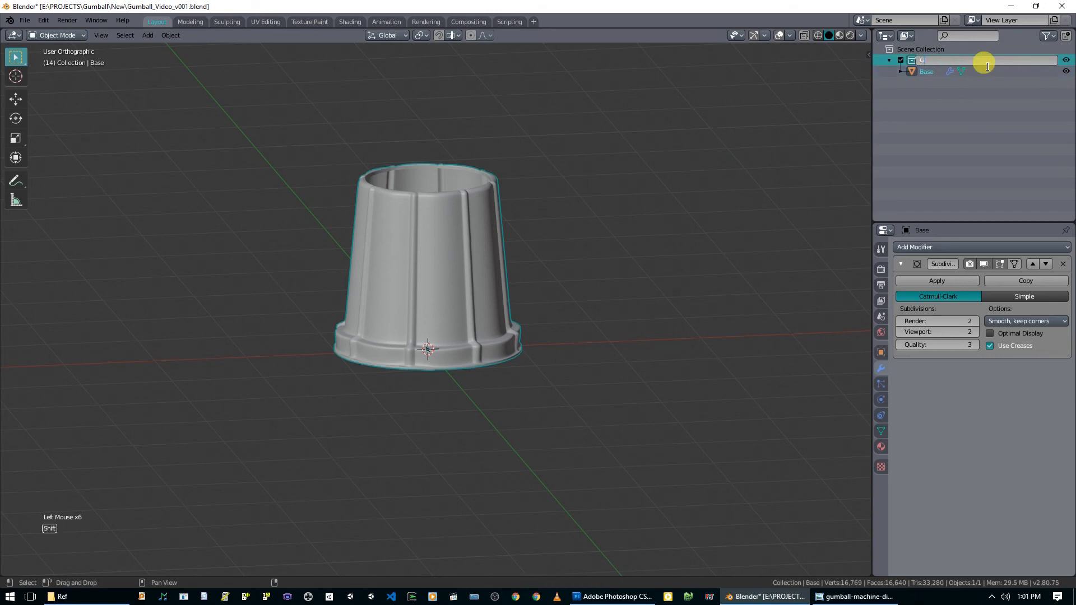
text(Gumball Machine)
key(Return)
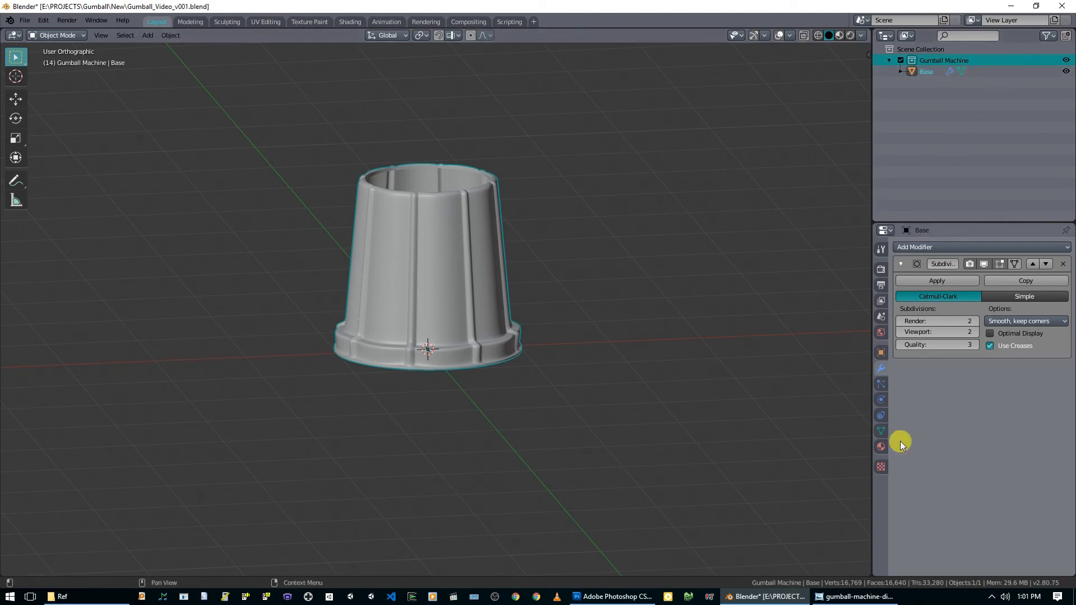
- Add a new material to the base and name it Red Paint
click(882, 448)
middle_drag(487, 293, 451, 289)
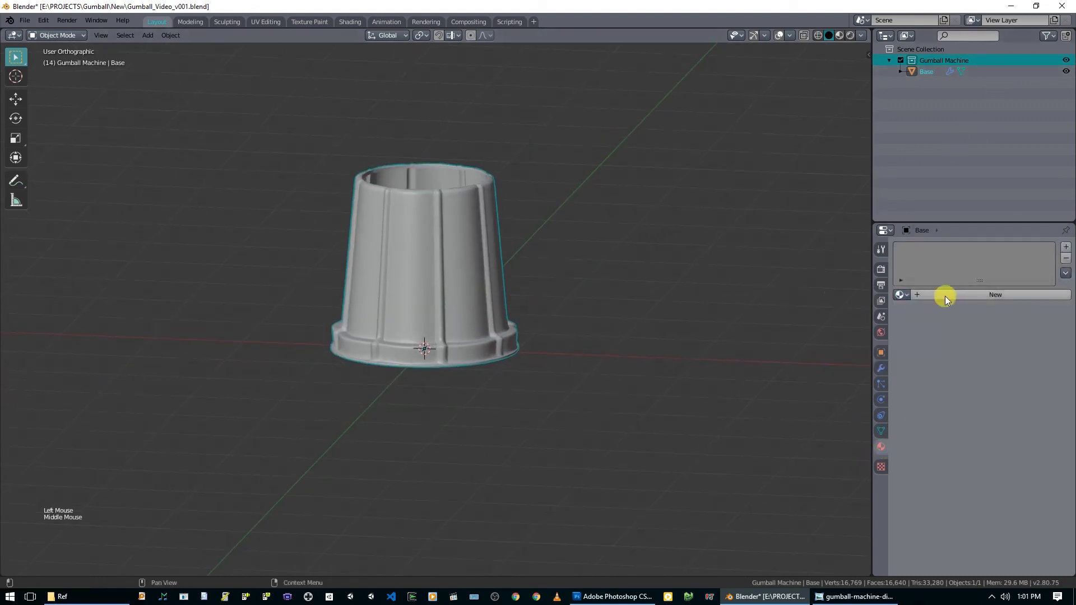
middle_drag(507, 242, 492, 240)
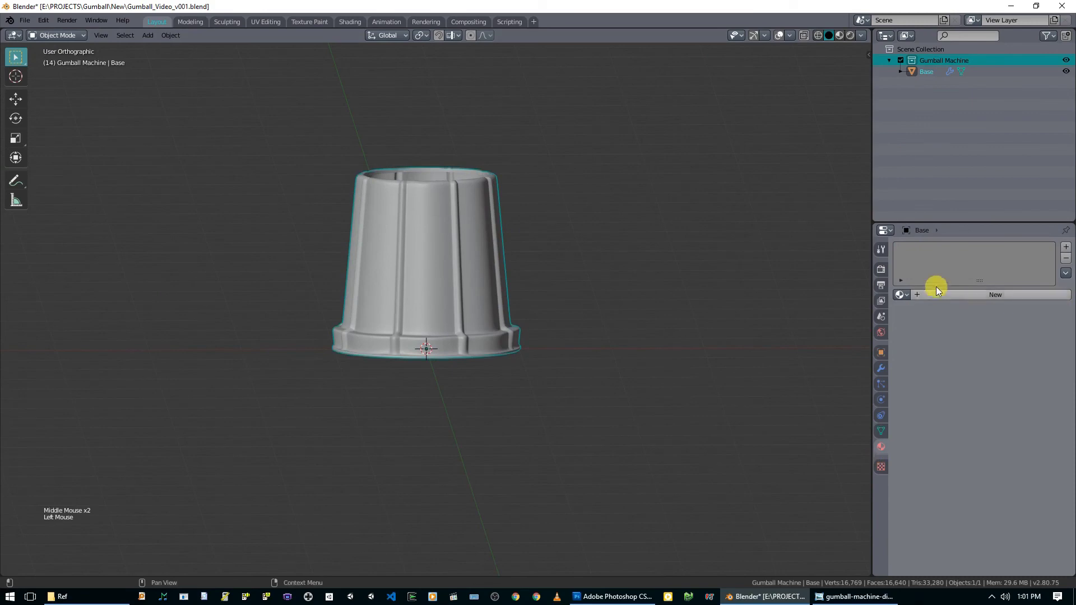
click(936, 295)
click(956, 292)
text(Red Paint)
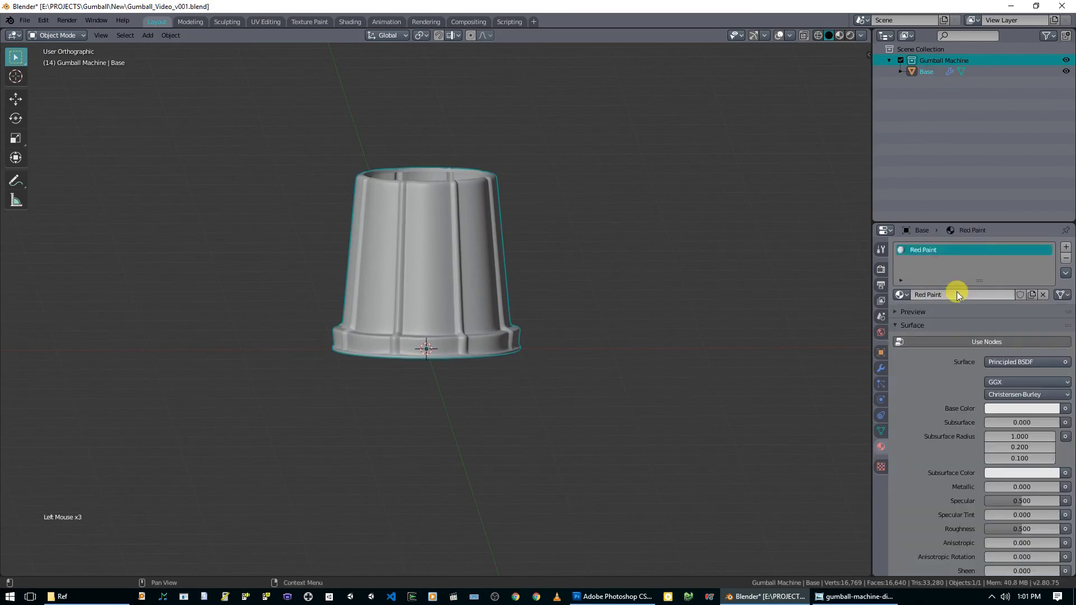
- Expand the material's viewport display settings and set the base color to red with hue 0, saturation 0.765 and value 0.633
scroll(890, 368, down, 20)
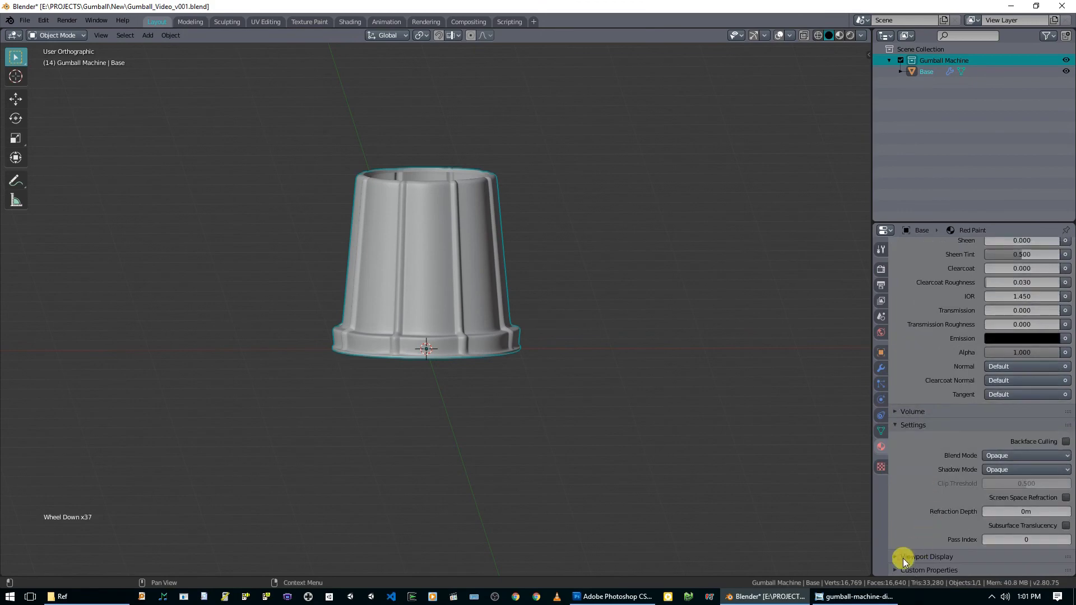
click(895, 558)
scroll(950, 533, down, 7)
scroll(973, 429, up, 20)
click(1015, 408)
drag(1000, 273, 1031, 267)
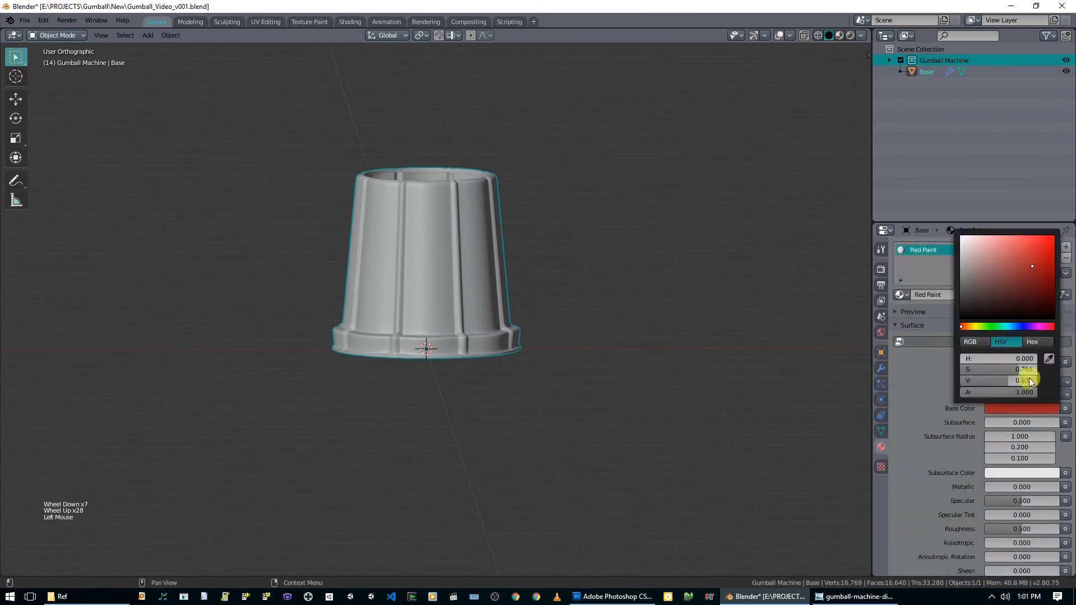
- Copy the Red Paint base color to the material's viewport display color
scroll(980, 393, down, 3)
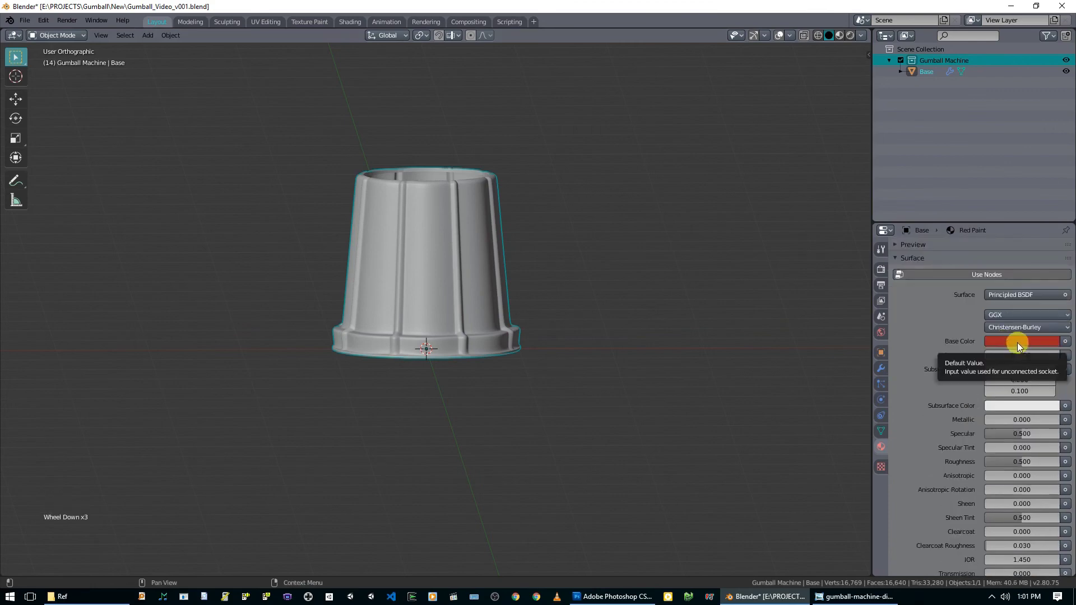
click(1017, 342)
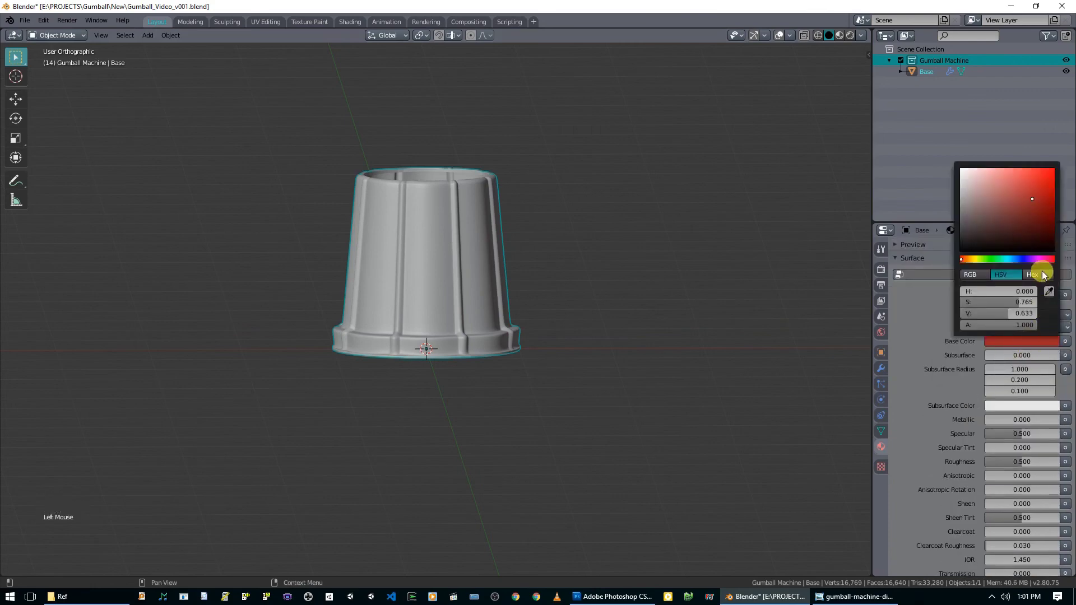
drag(1002, 344, 996, 337)
scroll(940, 328, down, 20)
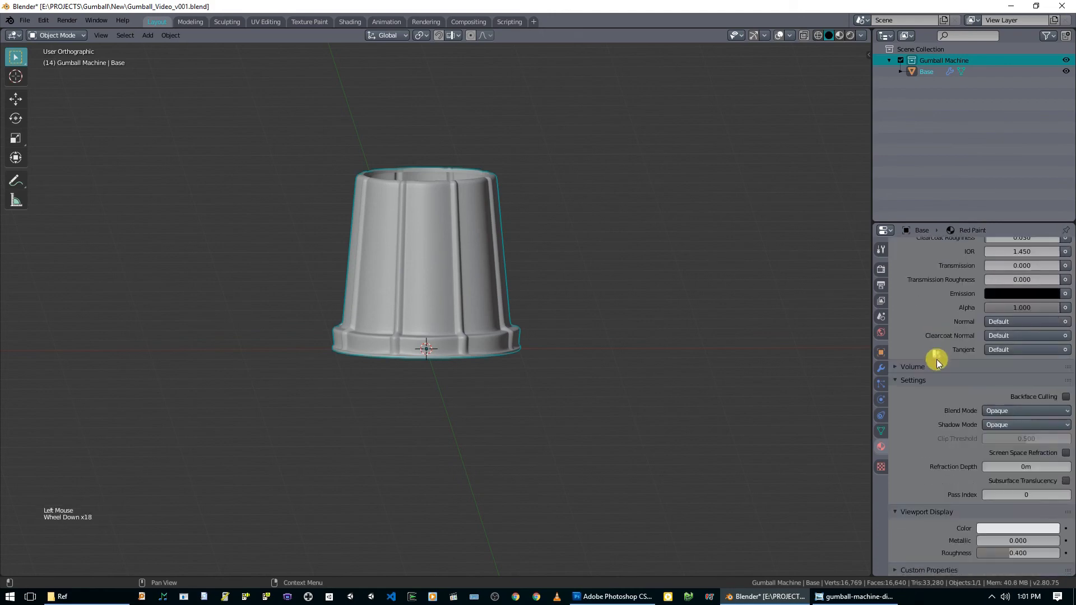
drag(1001, 528, 1004, 533)
mouse_move(506, 270)
middle_down()
mouse_move(418, 287)
mouse_move(504, 278)
middle_up()
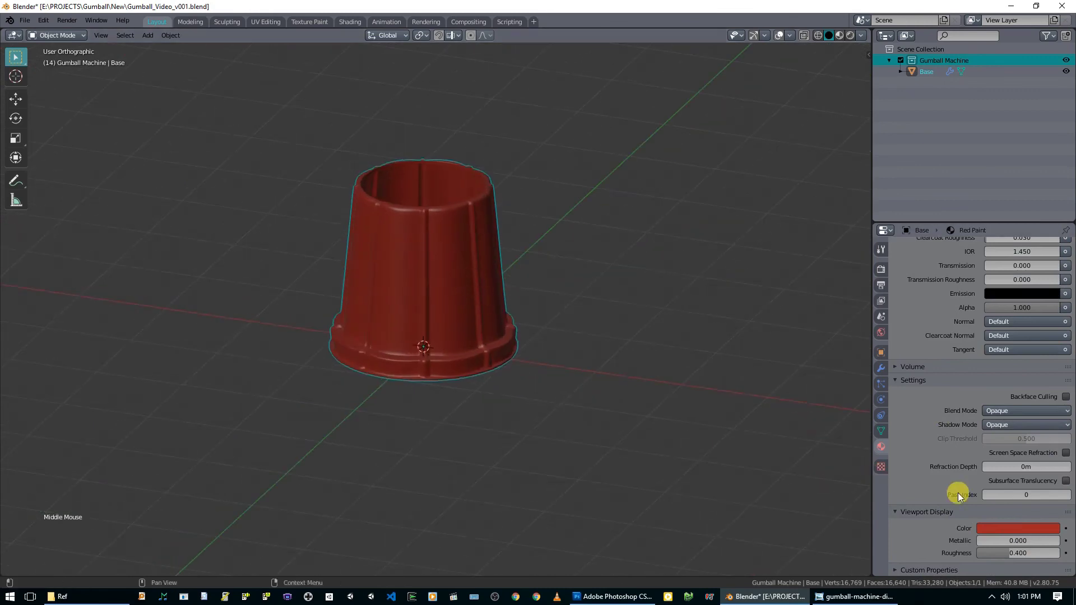
- Brighten the viewport display color to saturation 0.747 and value 0.827, and copy it to the base color
click(1010, 529)
click(1023, 532)
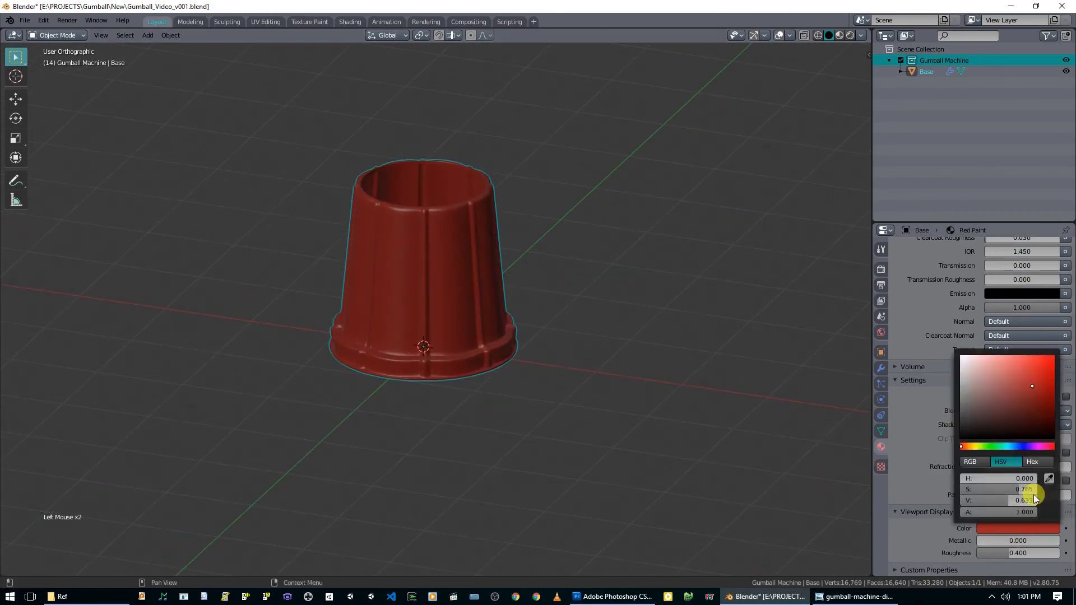
drag(1033, 392, 1030, 369)
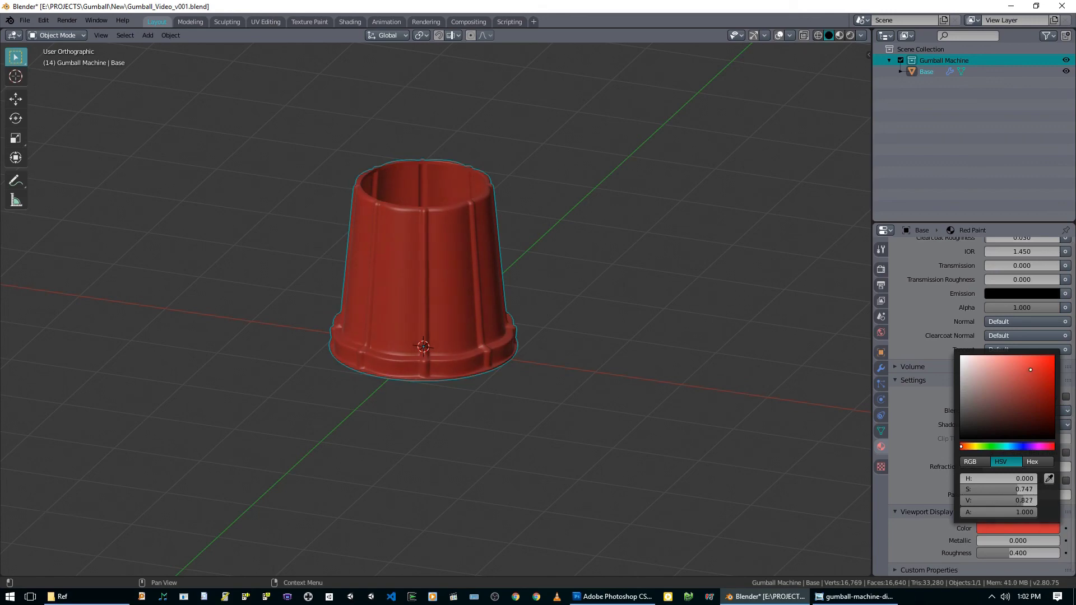
click(990, 529)
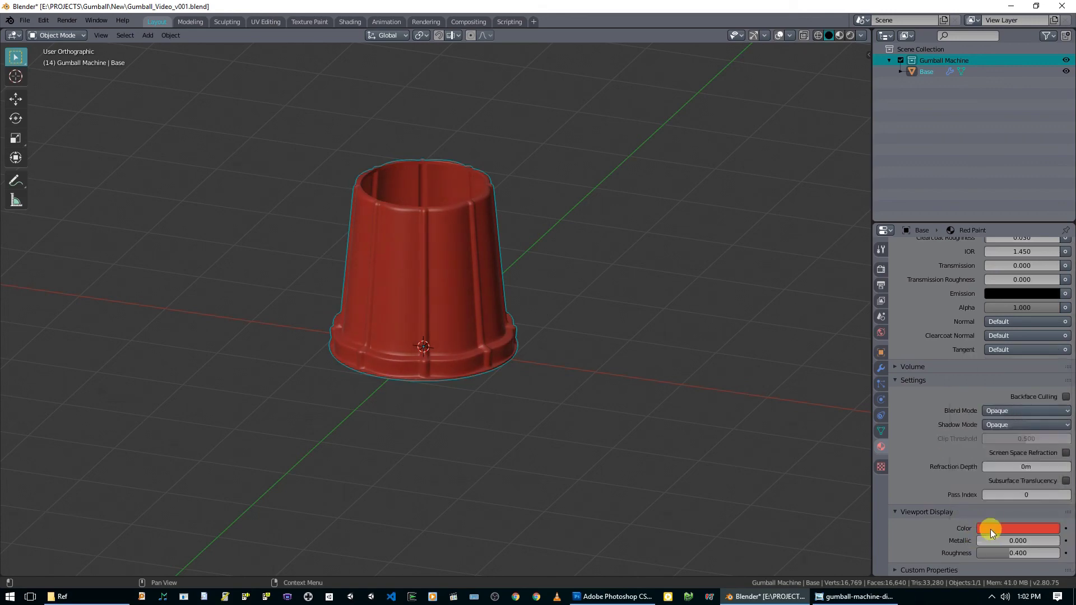
scroll(969, 324, up, 20)
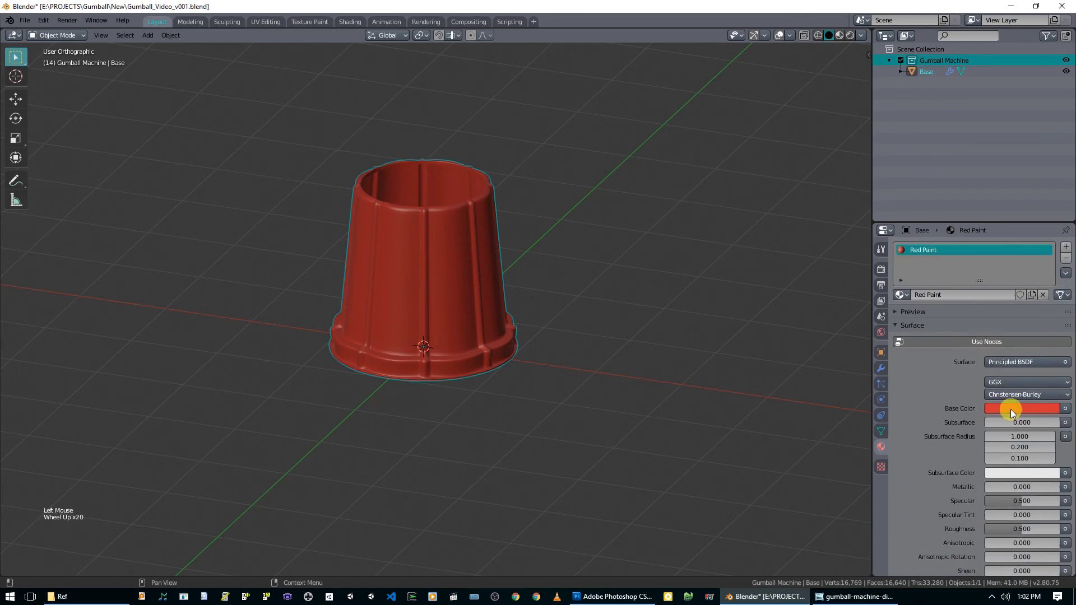
- View the red base from above, and switch to Windows Photo Viewer to check the gumball machine reference photo
scroll(477, 205, down, 2)
middle_drag(477, 205, 470, 285)
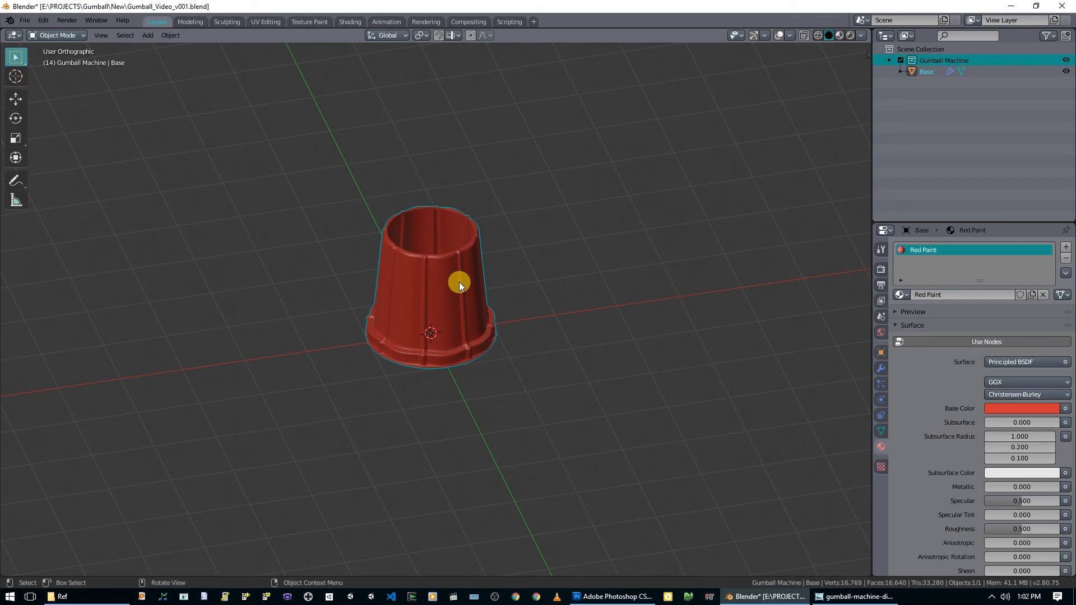
key(alt+Tab)
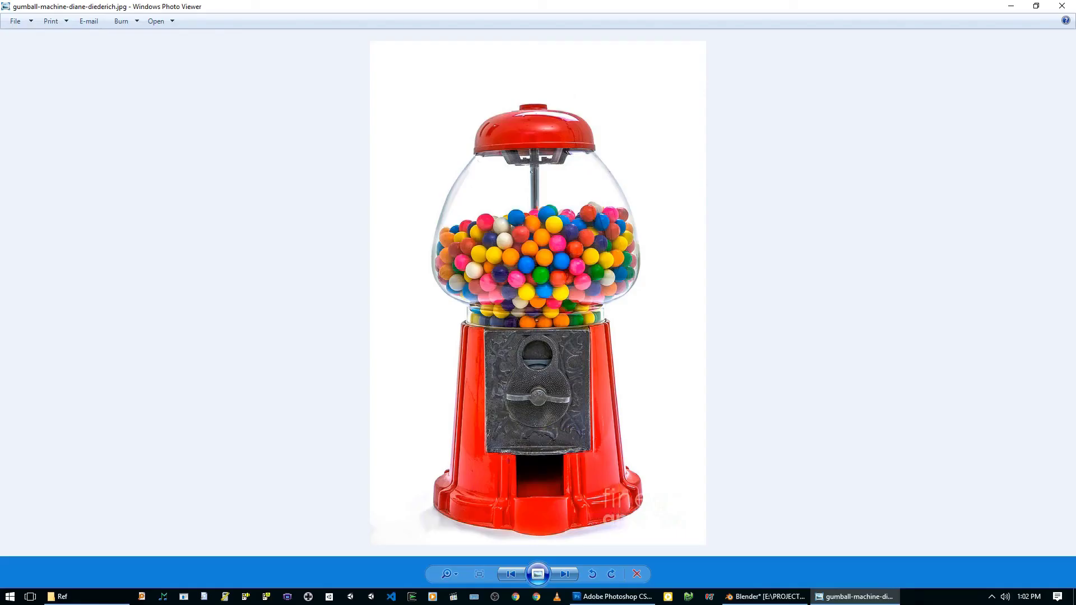